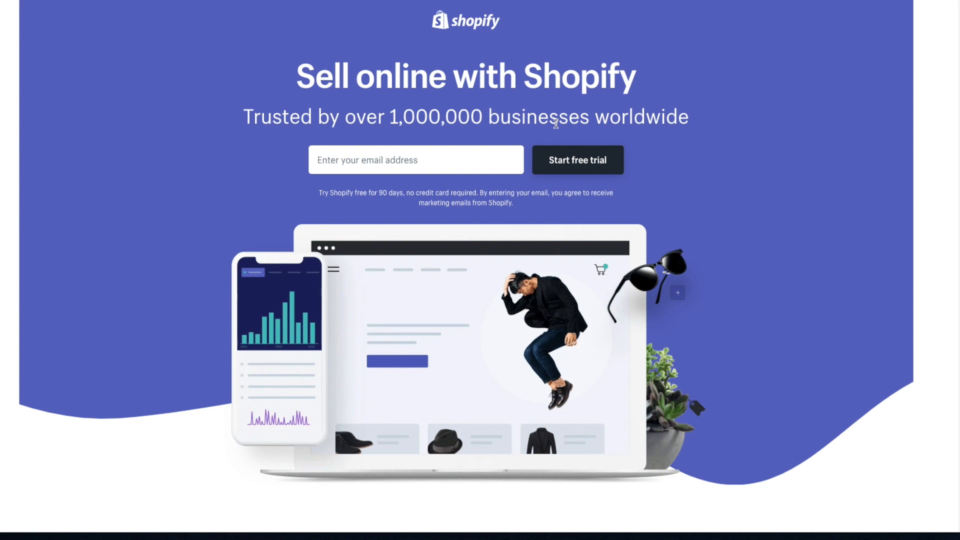
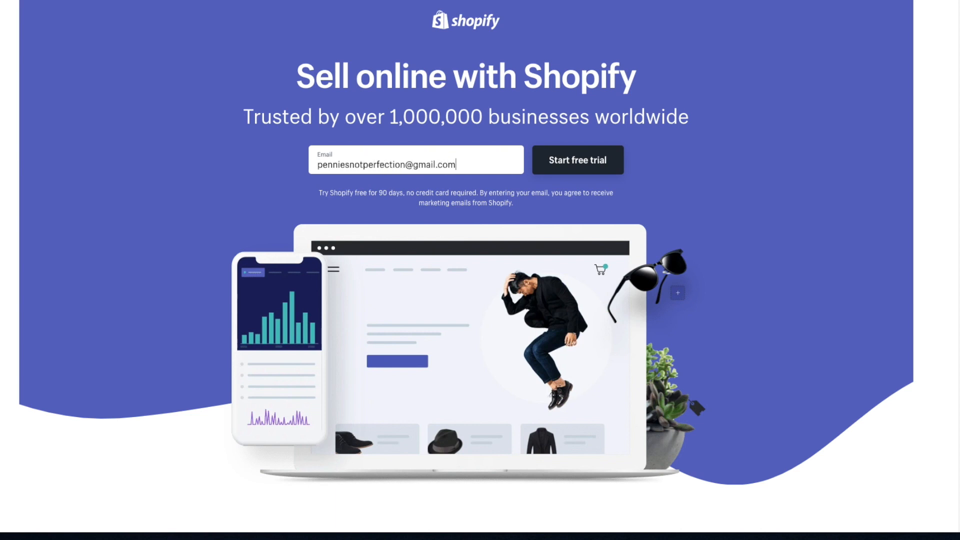
# Start the free trial with the account e-mail, a password and store name 'Create With Pennies Not Perfection'
pyautogui.press('Return')
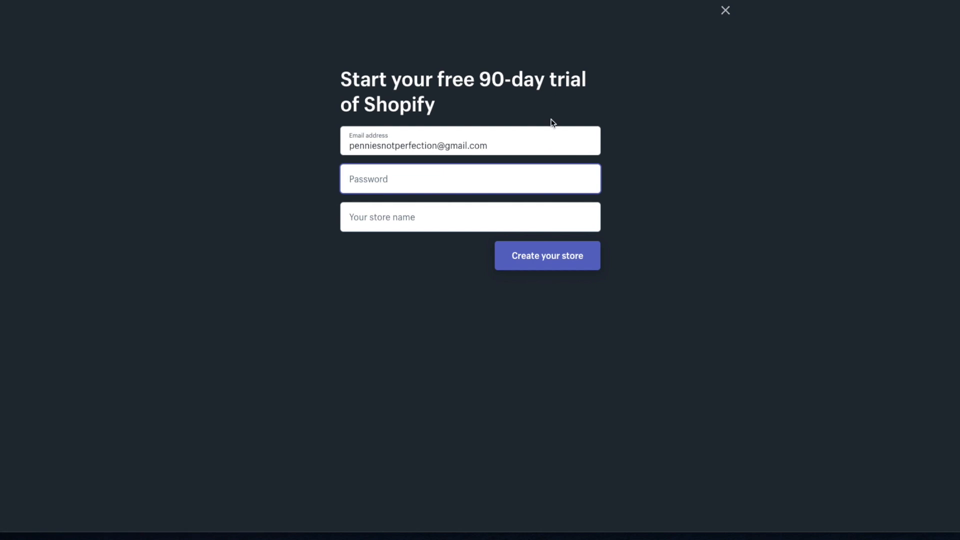
pyautogui.write('•••')
pyautogui.press('BackSpace')
pyautogui.press('BackSpace')
pyautogui.write('••••••••••')
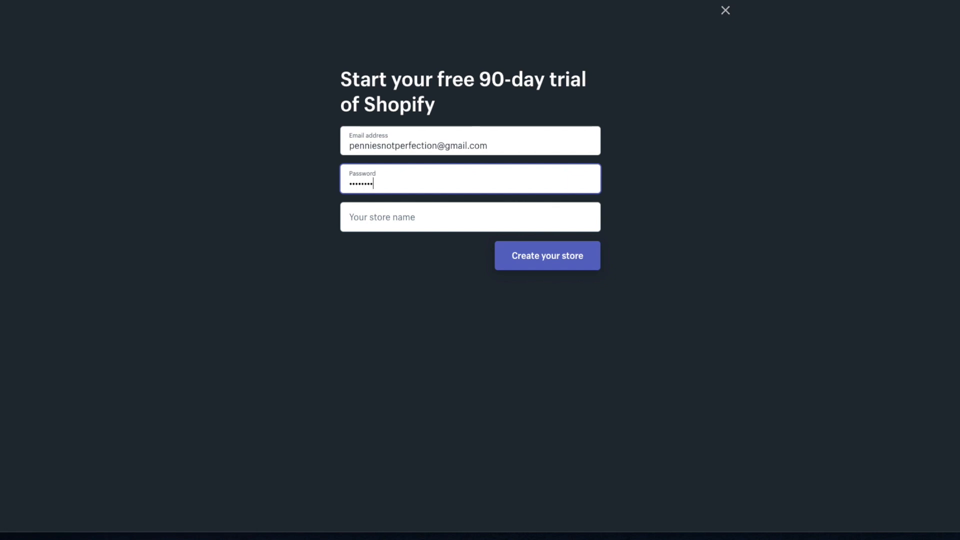
pyautogui.press('Tab')
pyautogui.write('Create')
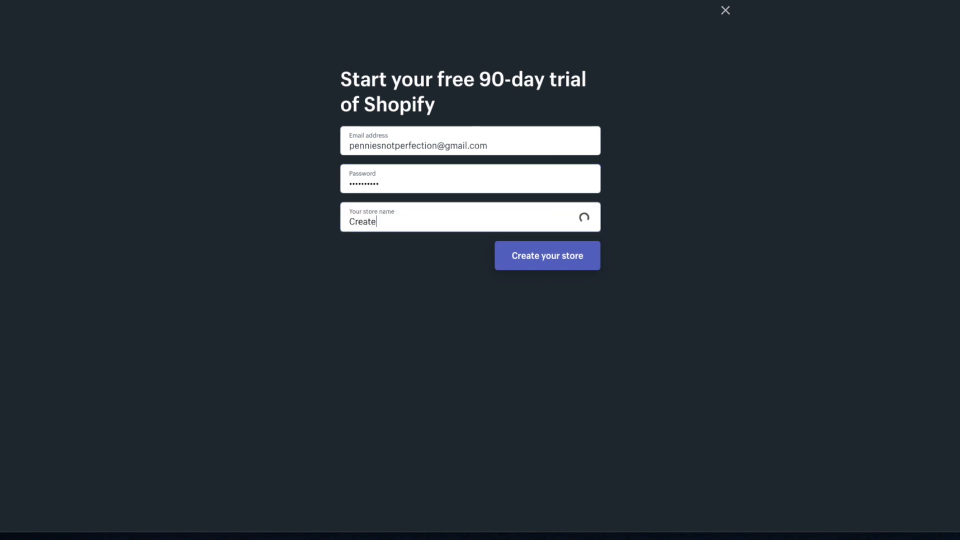
pyautogui.write(' With Pennies No')
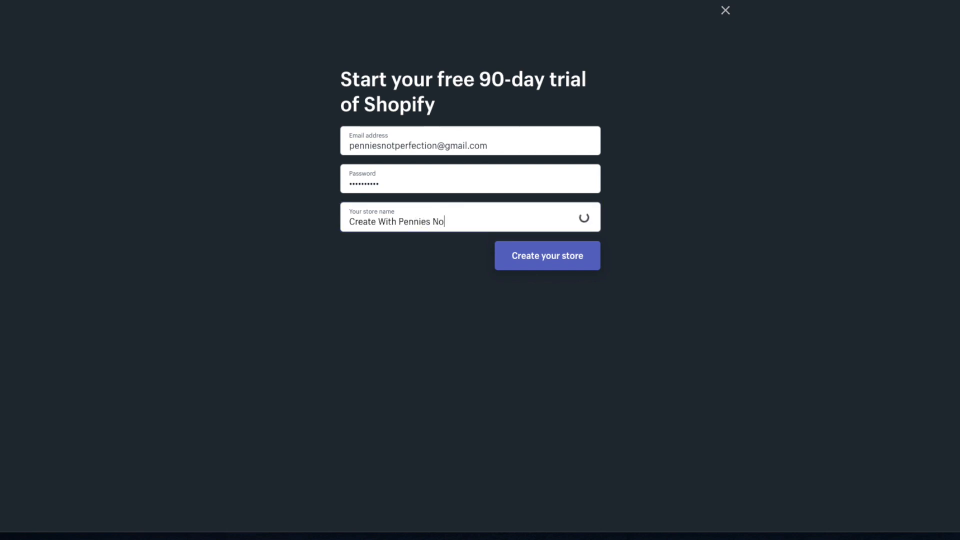
pyautogui.write('t Perfection')
# Create the store and answer that nothing is sold yet, just playing around
pyautogui.click(581, 259)
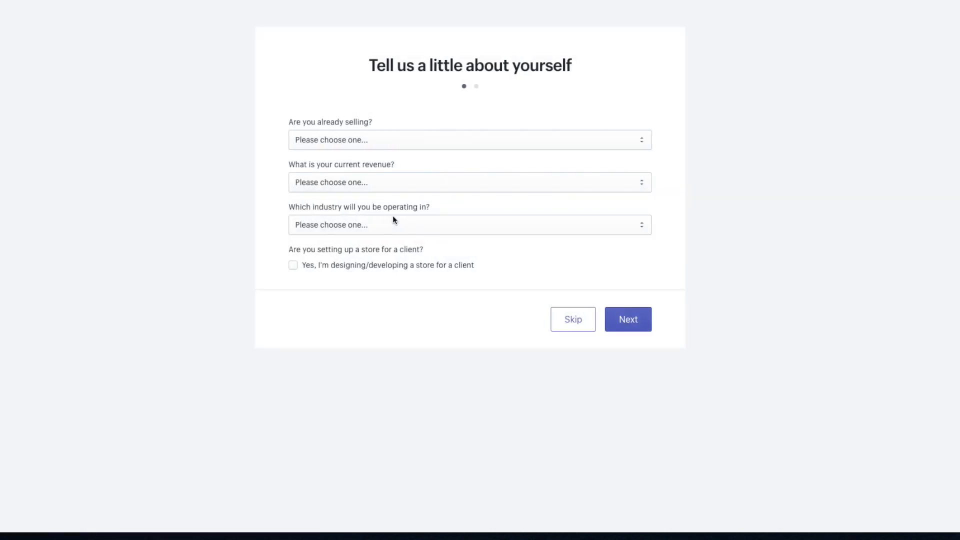
pyautogui.click(613, 145)
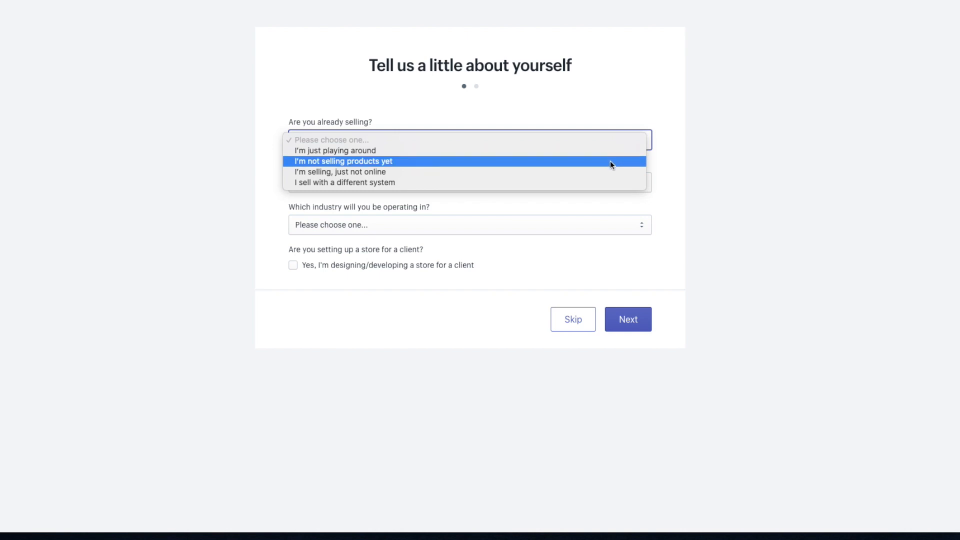
pyautogui.click(609, 162)
pyautogui.click(511, 177)
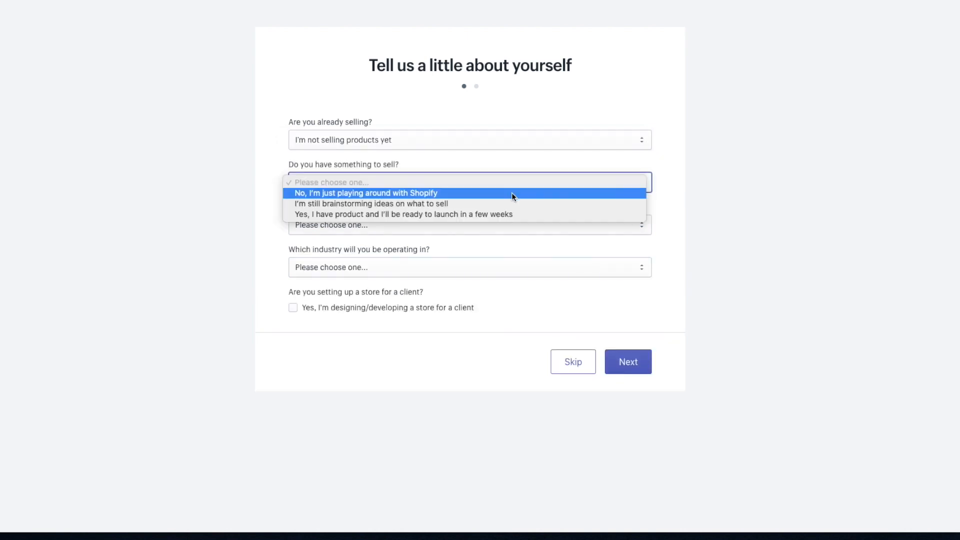
pyautogui.click(511, 194)
# Set current revenue to $0 USD and pick an industry for the store
pyautogui.click(487, 225)
pyautogui.click(485, 237)
pyautogui.click(474, 266)
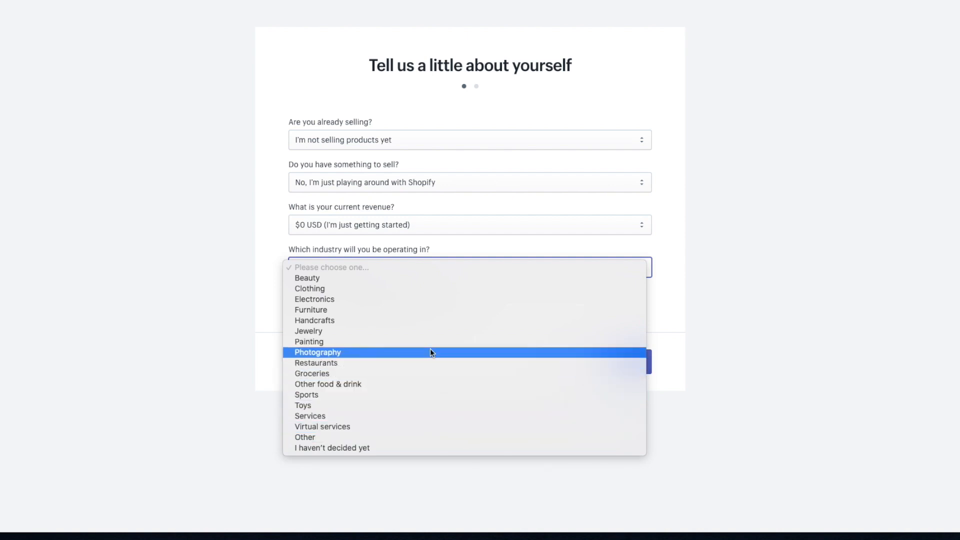
pyautogui.click(430, 323)
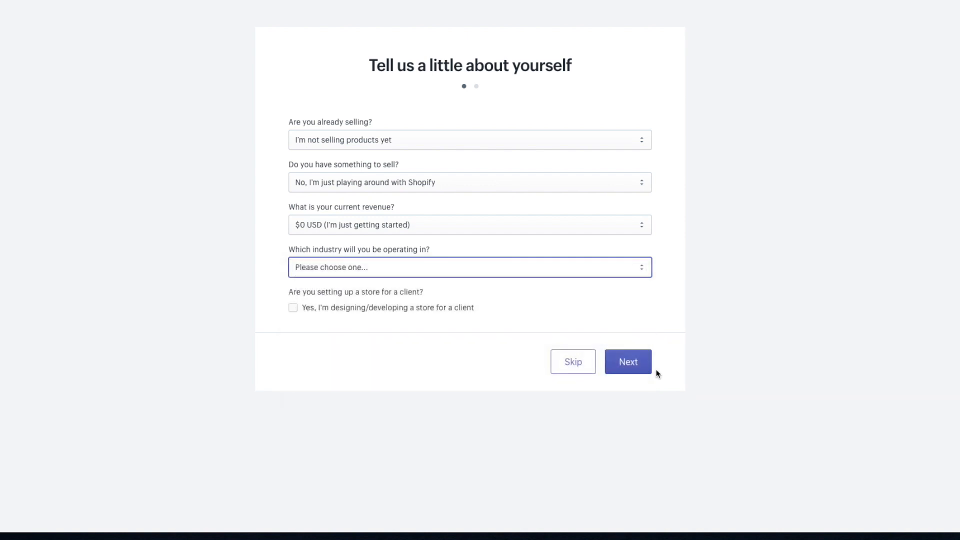
# Continue to the business address step, leaving the registered business checkbox unticked
pyautogui.click(629, 361)
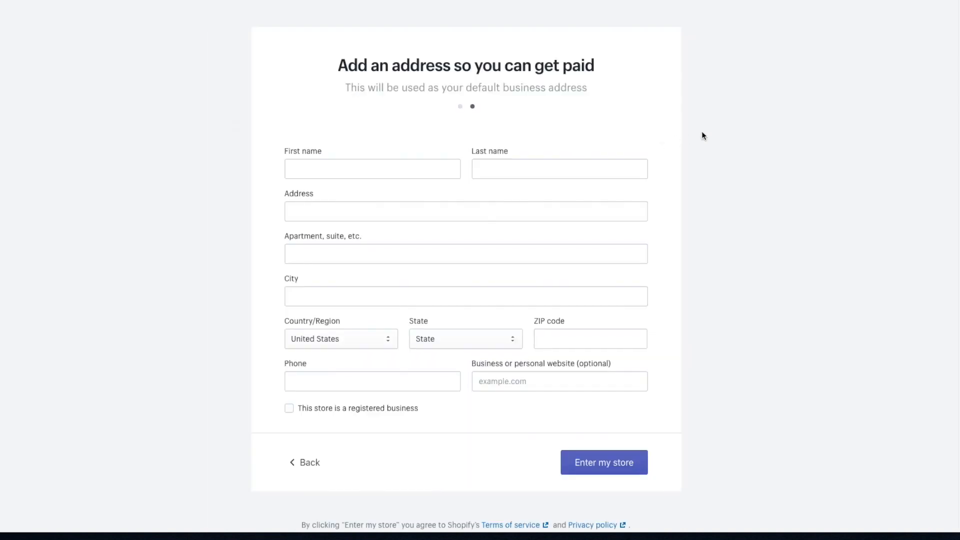
pyautogui.click(321, 411)
pyautogui.click(313, 411)
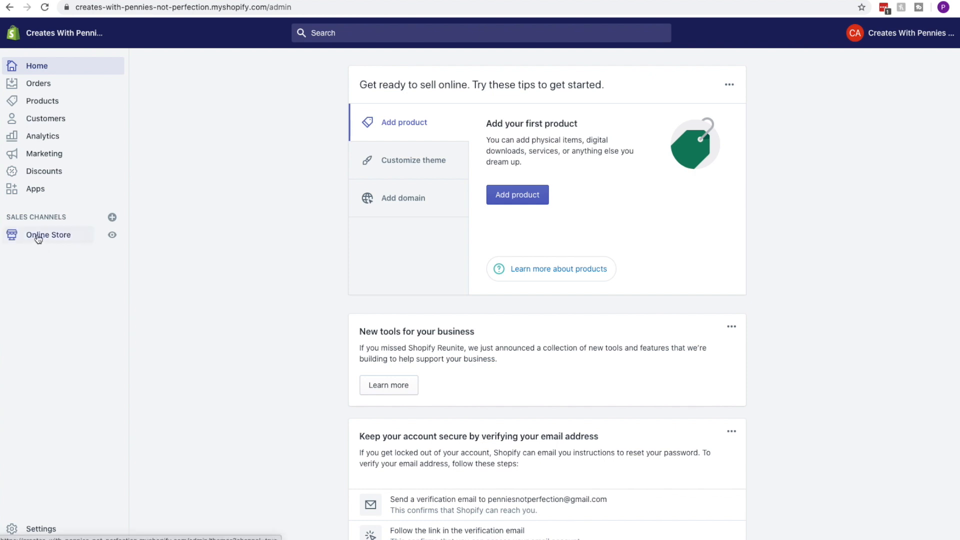
# Preview the Debut storefront from Online Store, scroll through it, and return to Themes
pyautogui.click(69, 239)
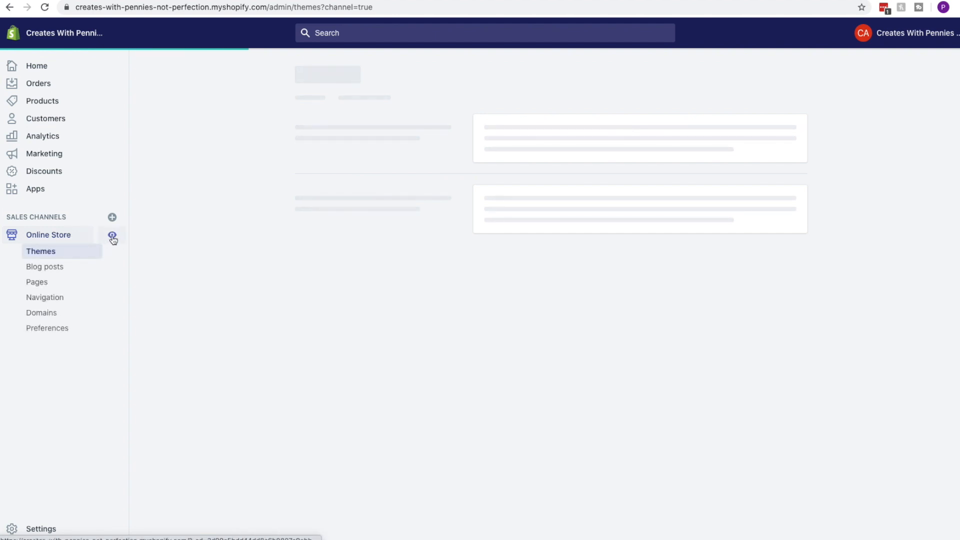
pyautogui.click(112, 238)
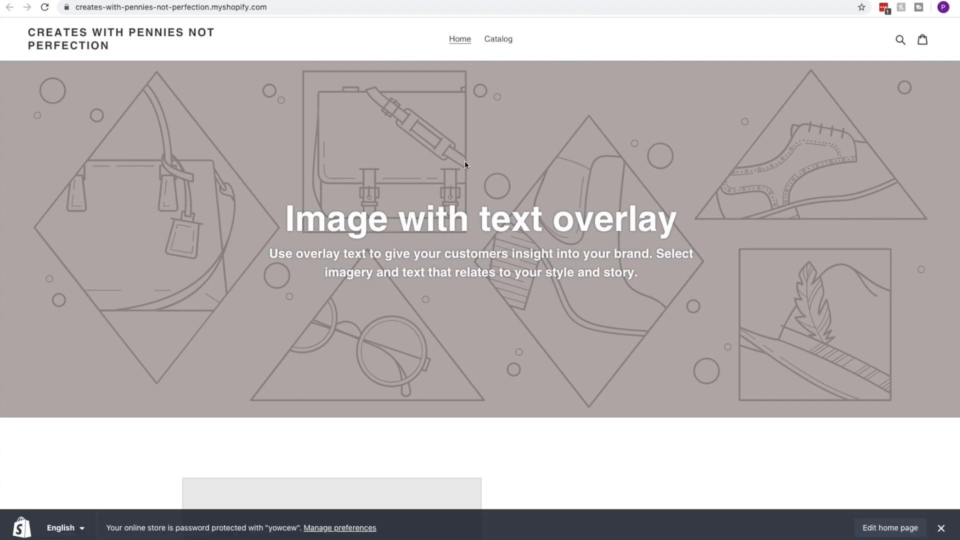
pyautogui.scroll(-7, 494, 142)
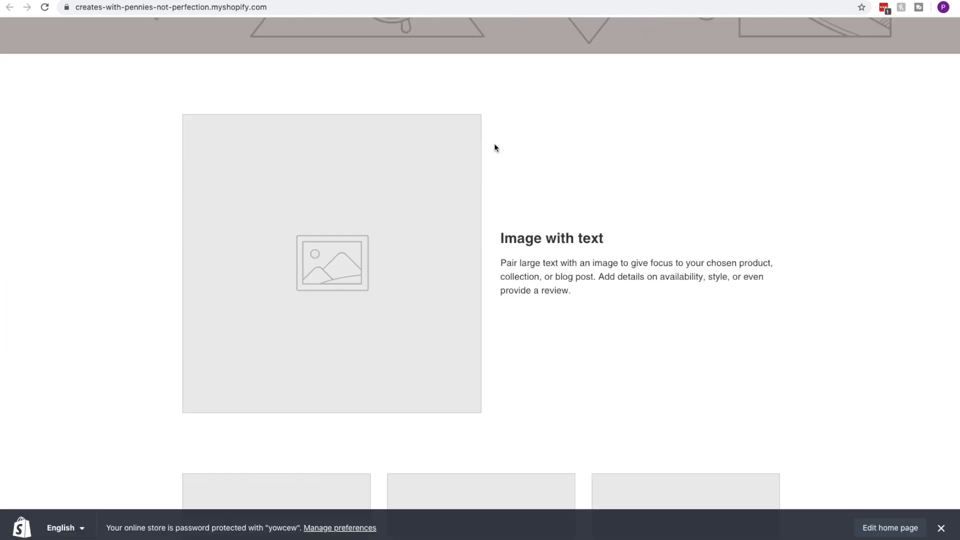
pyautogui.scroll(-9, 494, 145)
pyautogui.scroll(-1, 565, 233)
pyautogui.scroll(-7, 565, 233)
pyautogui.scroll(-3, 718, 221)
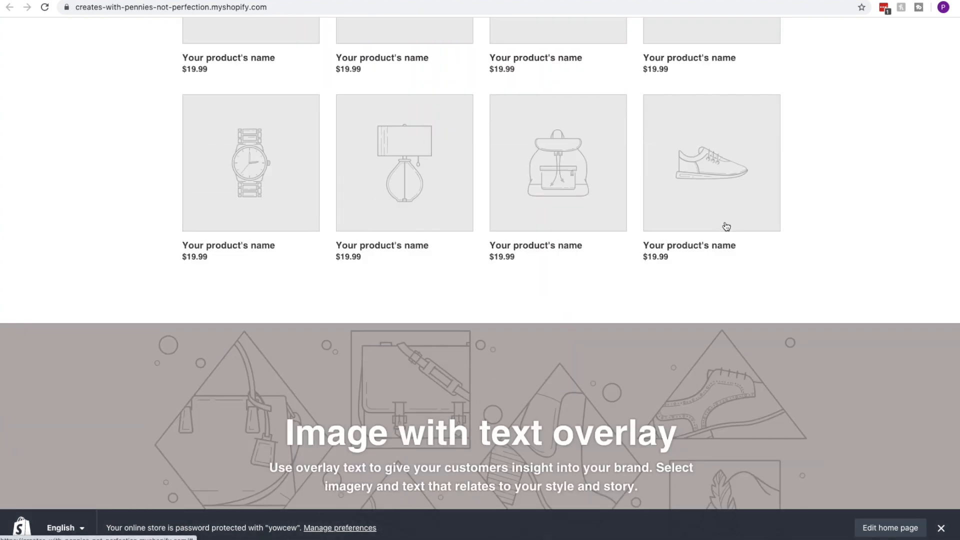
pyautogui.scroll(-4, 724, 225)
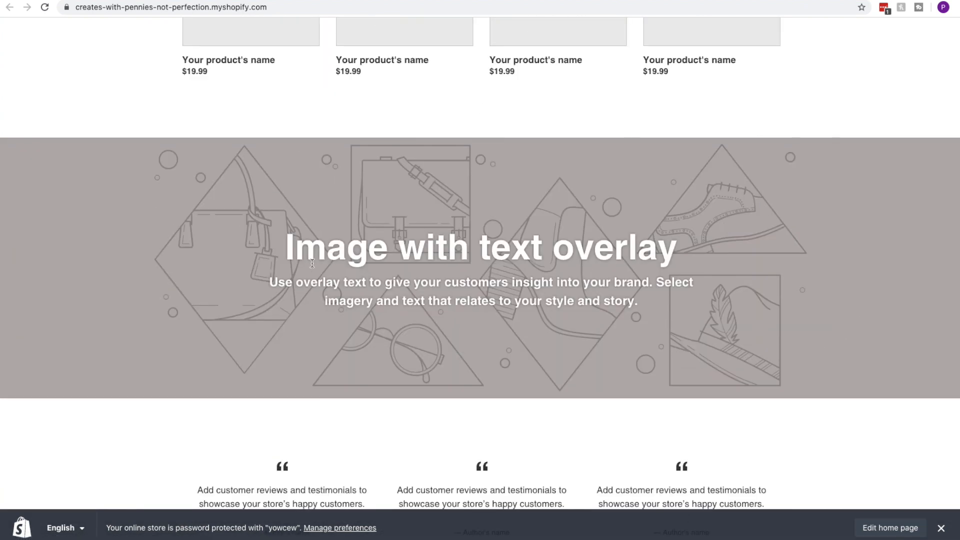
pyautogui.scroll(-8, 574, 257)
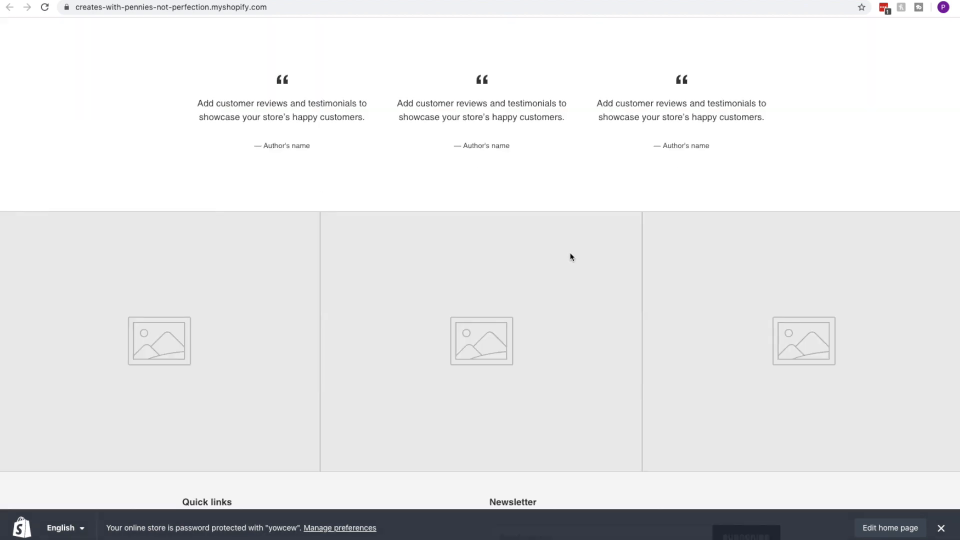
pyautogui.scroll(-3, 575, 257)
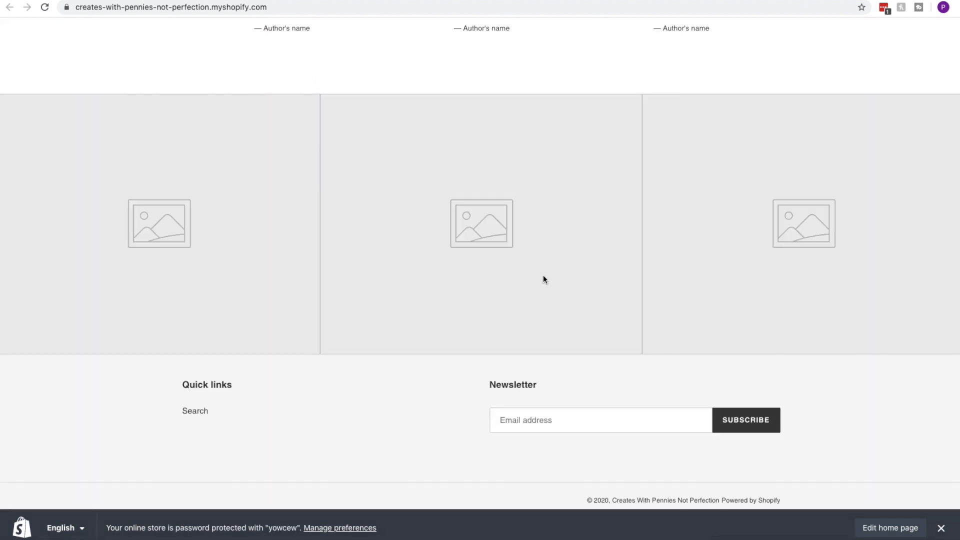
pyautogui.scroll(13, 543, 277)
pyautogui.scroll(20, 539, 273)
pyautogui.scroll(6, 532, 278)
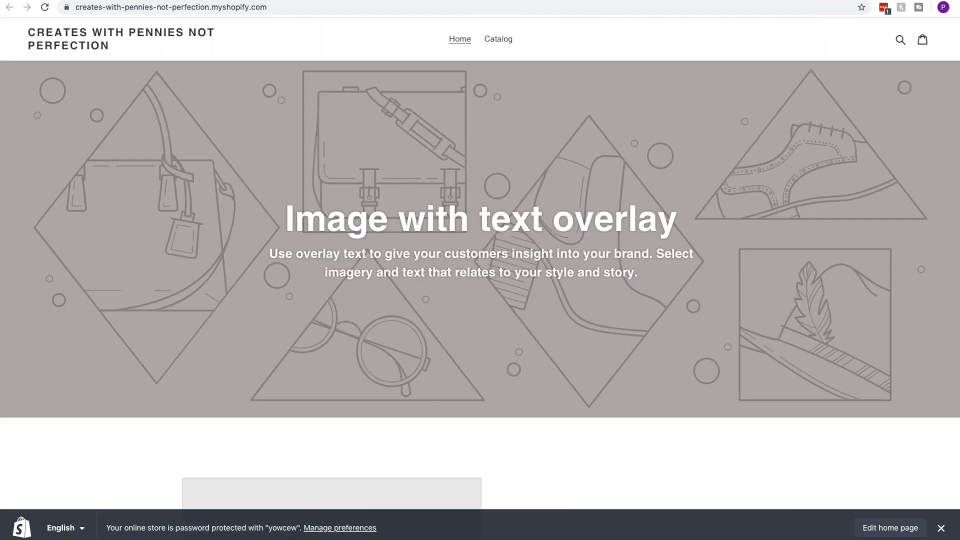
pyautogui.click(130, 0)
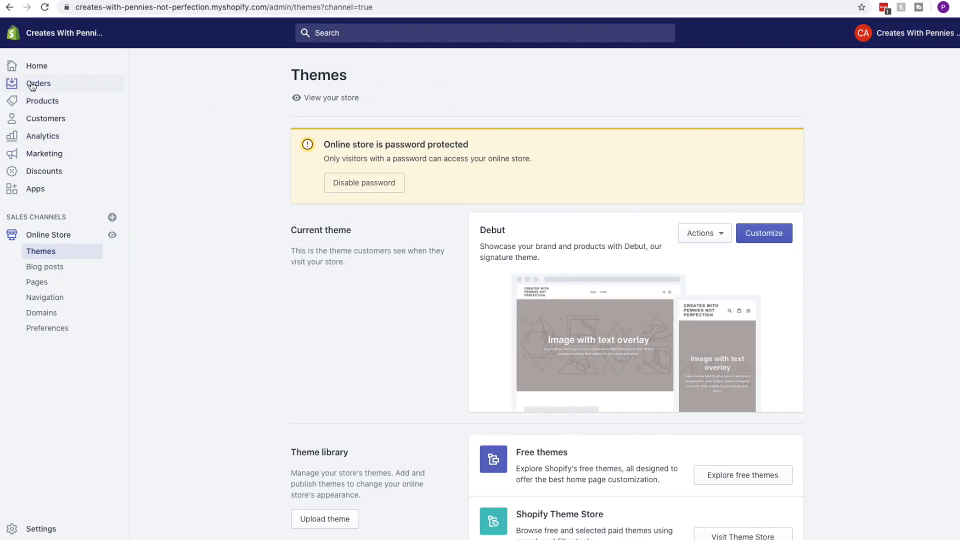
# Browse Home, Orders, a new draft order and Abandoned checkouts, ending on Products
pyautogui.click(35, 66)
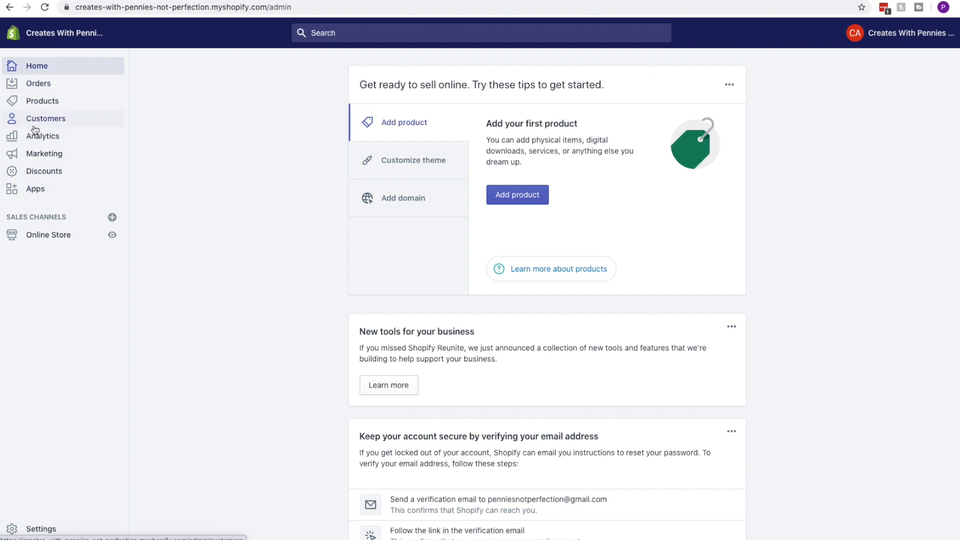
pyautogui.click(39, 86)
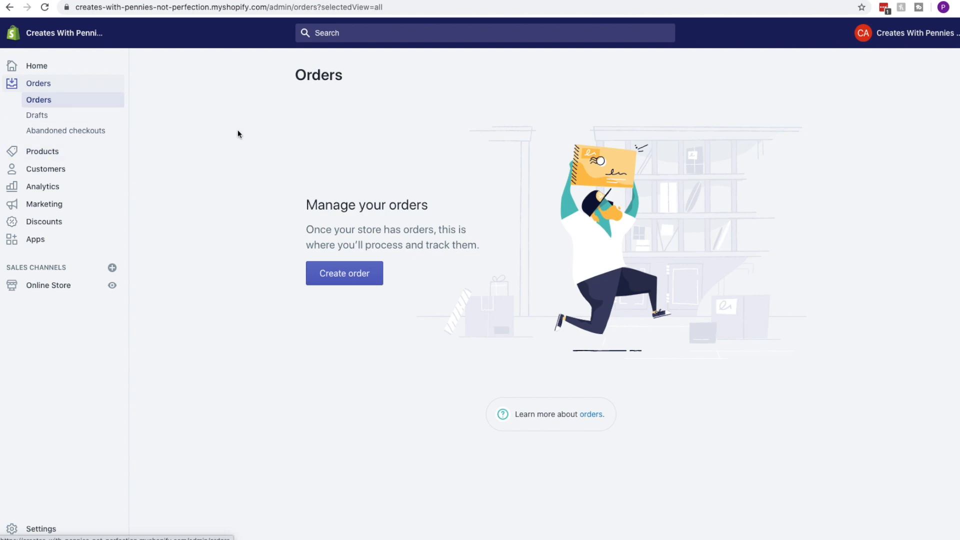
pyautogui.click(344, 279)
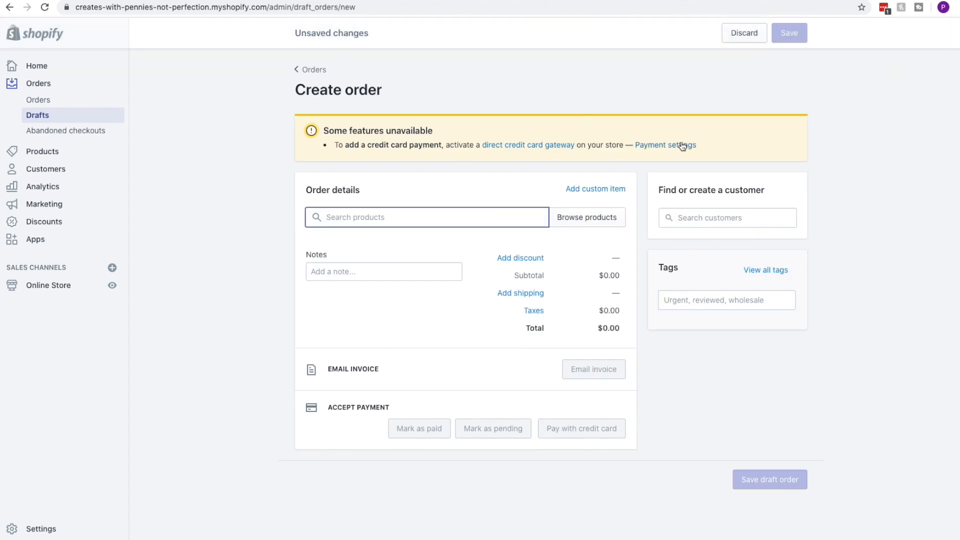
pyautogui.click(306, 71)
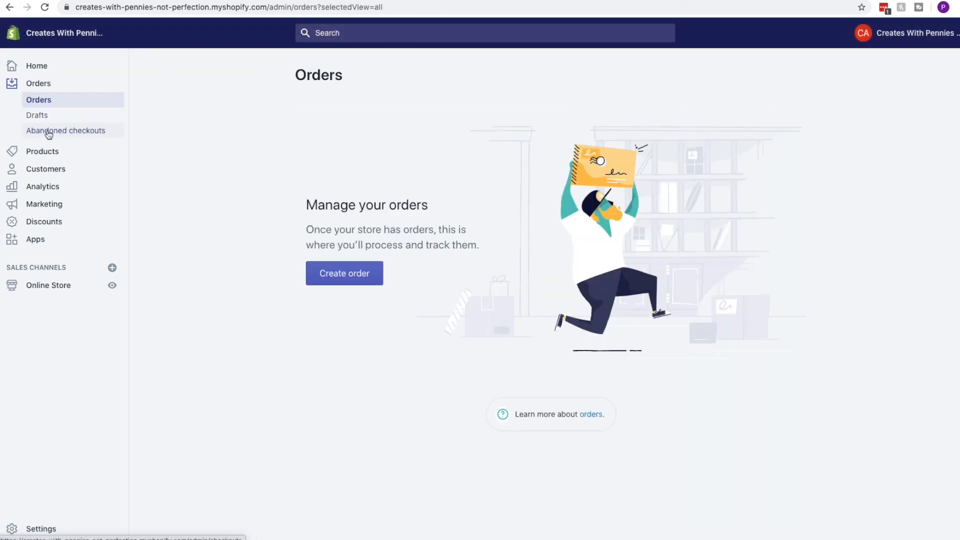
pyautogui.click(48, 133)
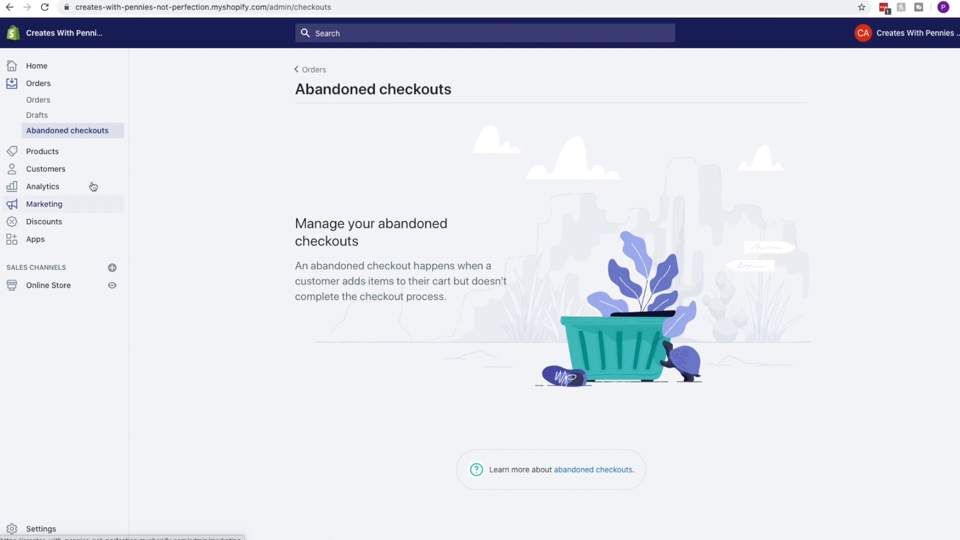
pyautogui.click(54, 157)
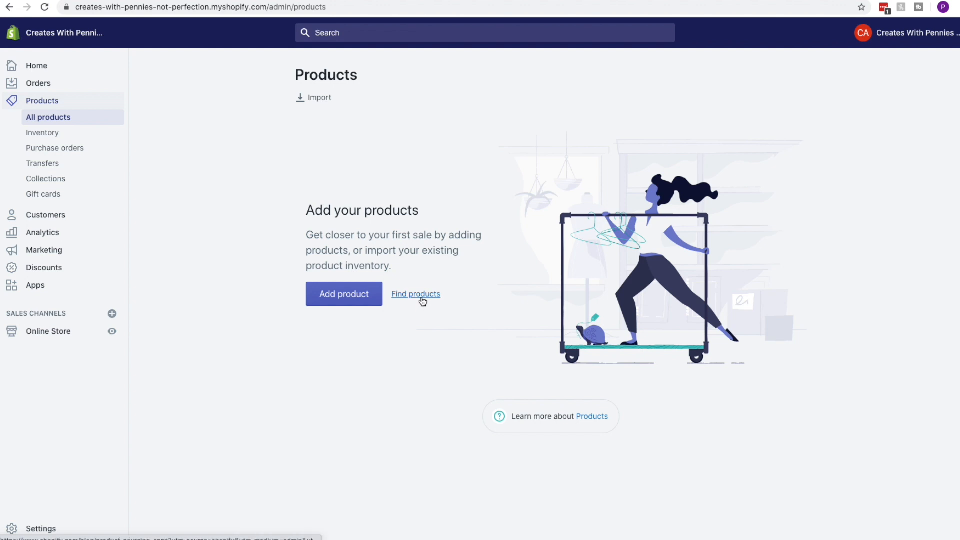
# Visit the Inventory page, then the empty Purchase orders page
pyautogui.click(56, 138)
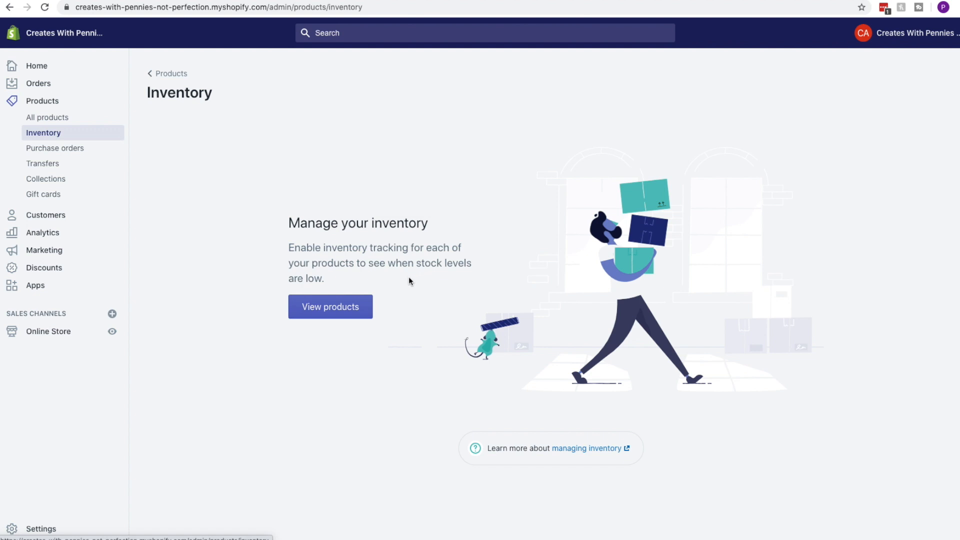
pyautogui.click(82, 155)
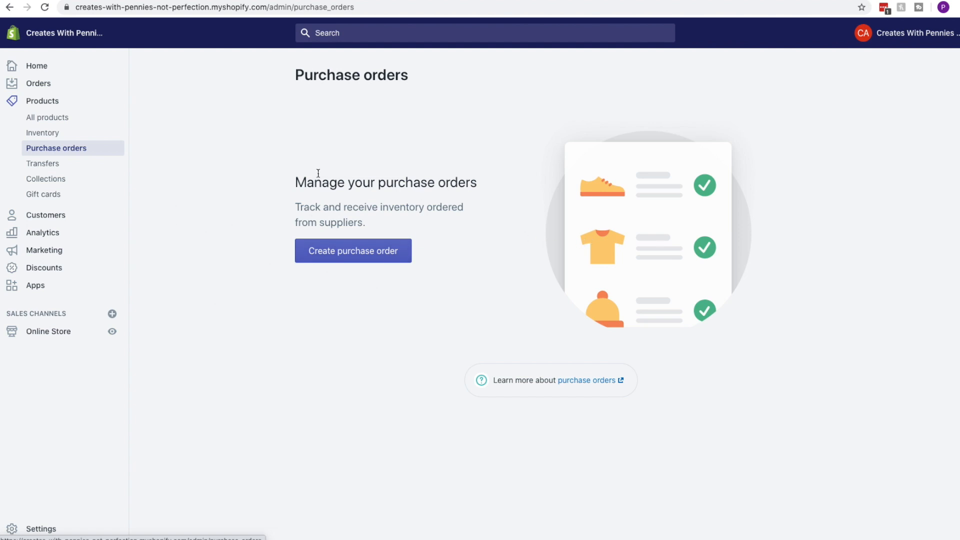
# Look at Transfers, Collections and Gift cards, then go to the empty Customers page
pyautogui.click(43, 165)
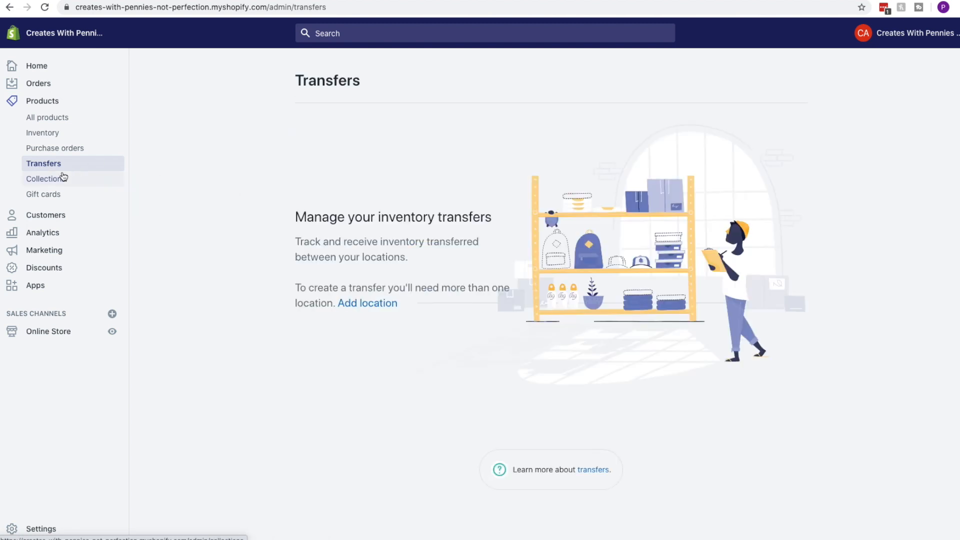
pyautogui.click(62, 178)
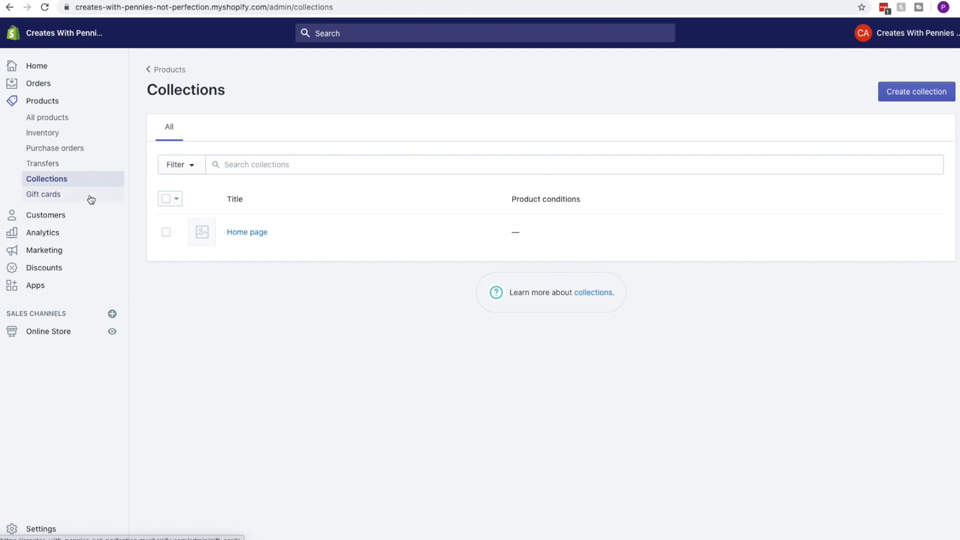
pyautogui.click(60, 195)
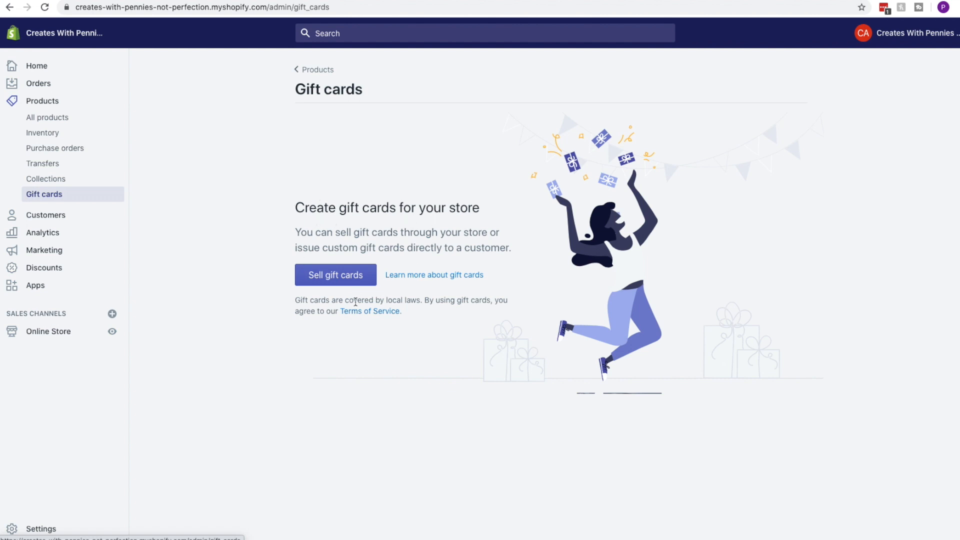
pyautogui.click(64, 214)
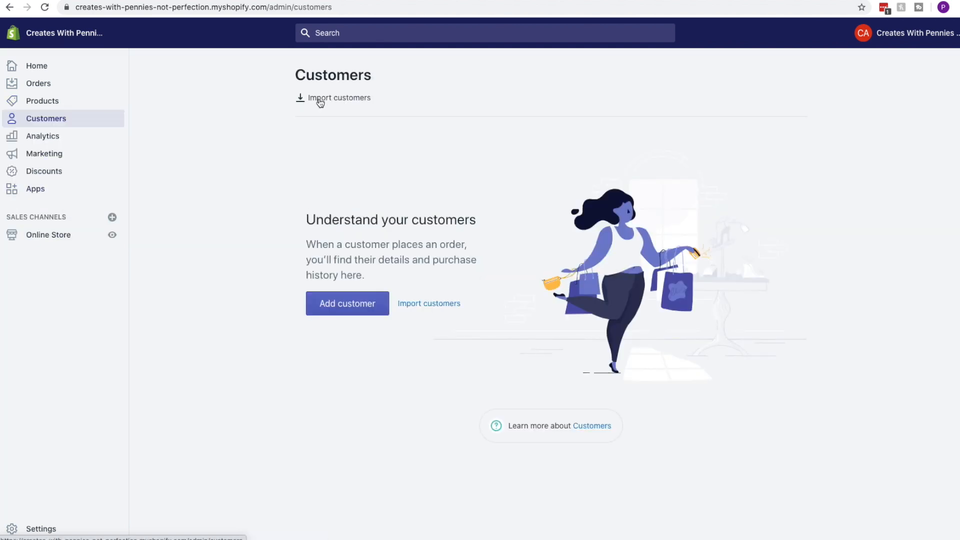
# Dismiss the CSV customer import and the Add customer form unsaved, then go to Analytics
pyautogui.click(335, 100)
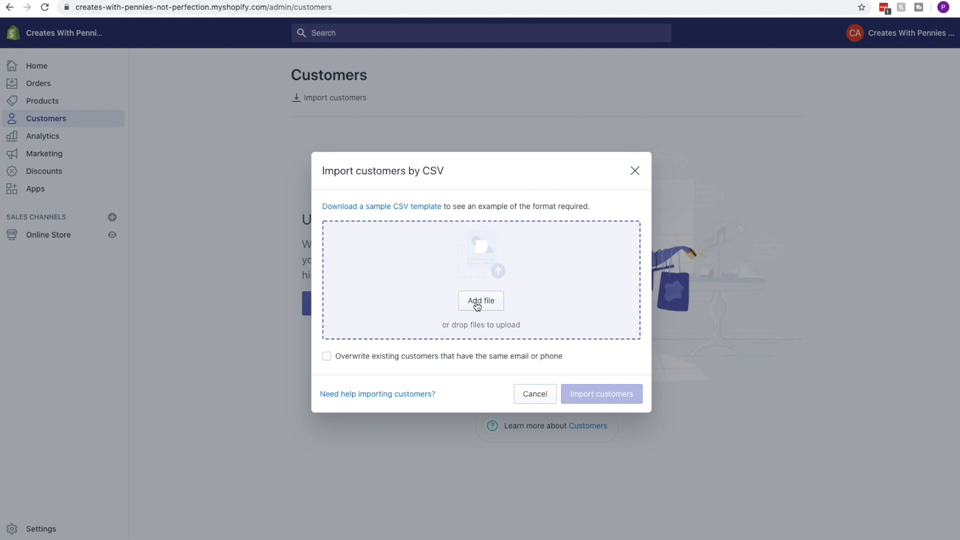
pyautogui.click(635, 172)
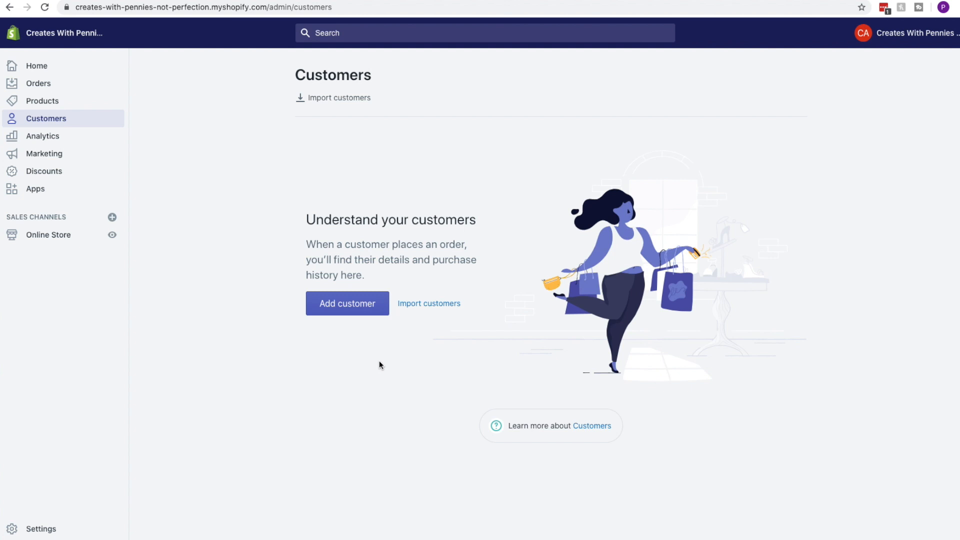
pyautogui.click(330, 302)
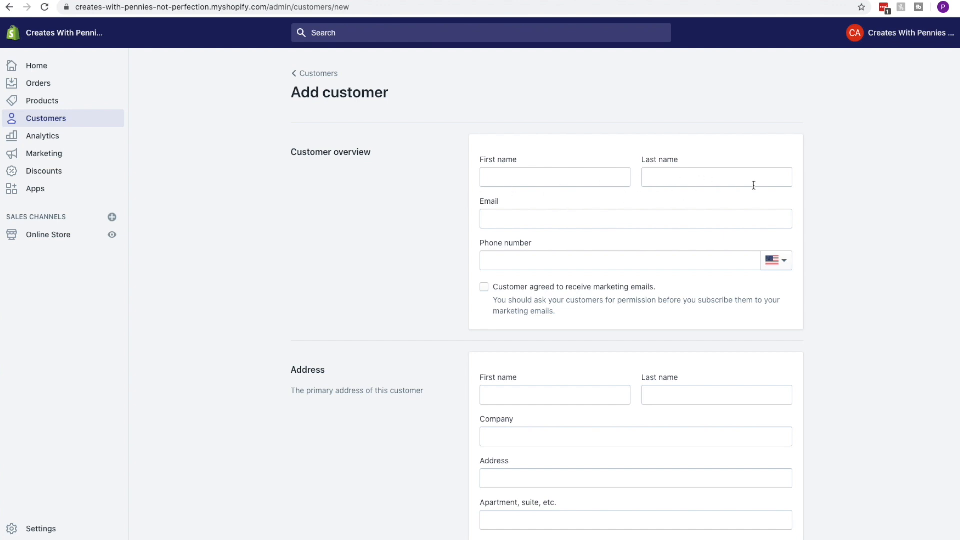
pyautogui.scroll(-1, 437, 190)
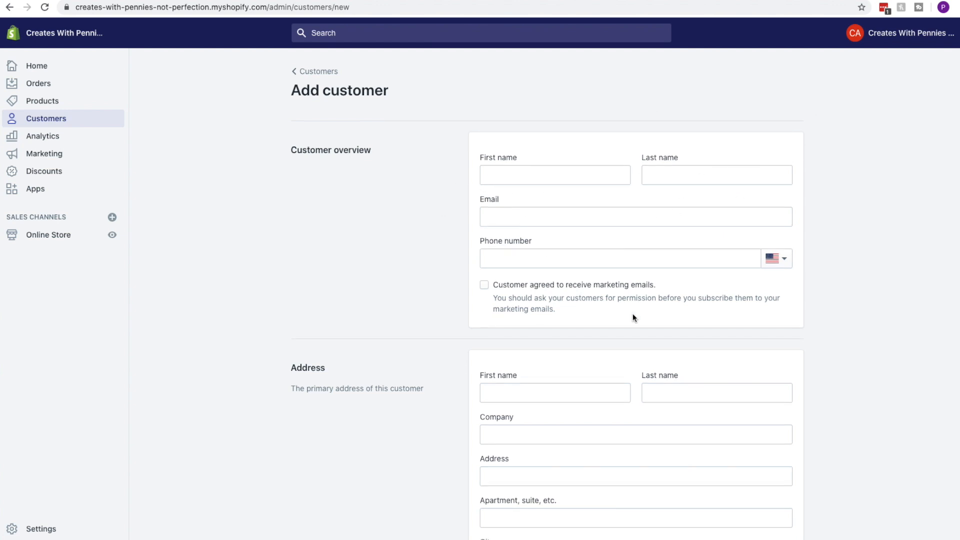
pyautogui.scroll(-8, 499, 268)
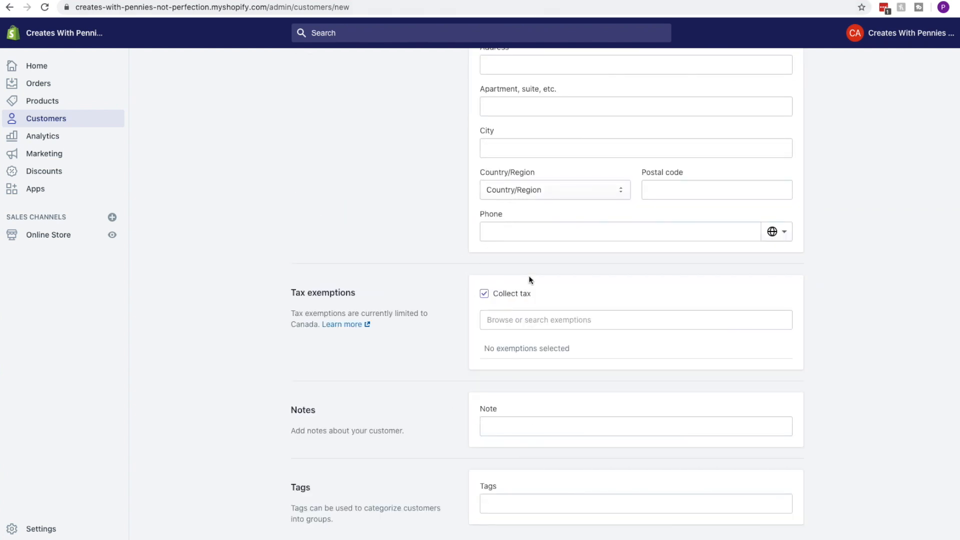
pyautogui.scroll(8, 474, 382)
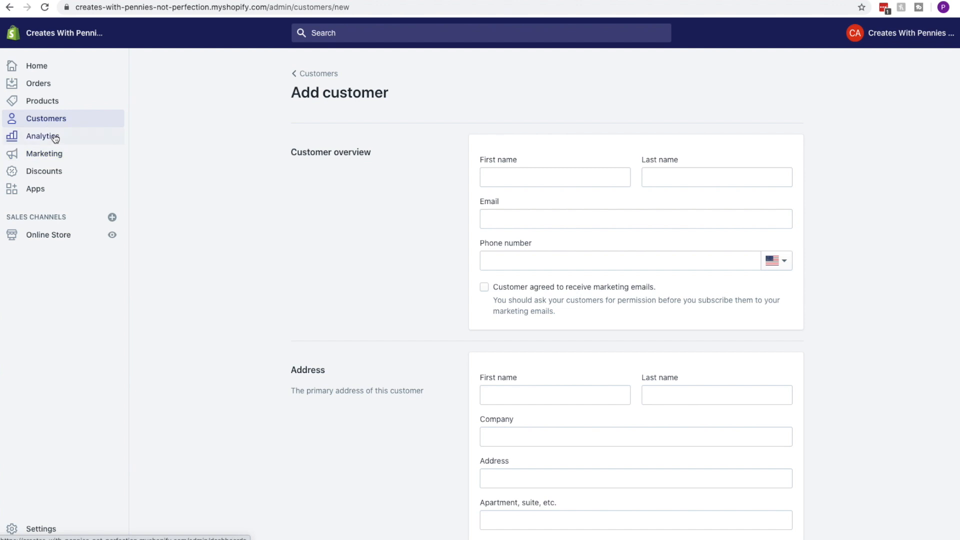
pyautogui.click(312, 74)
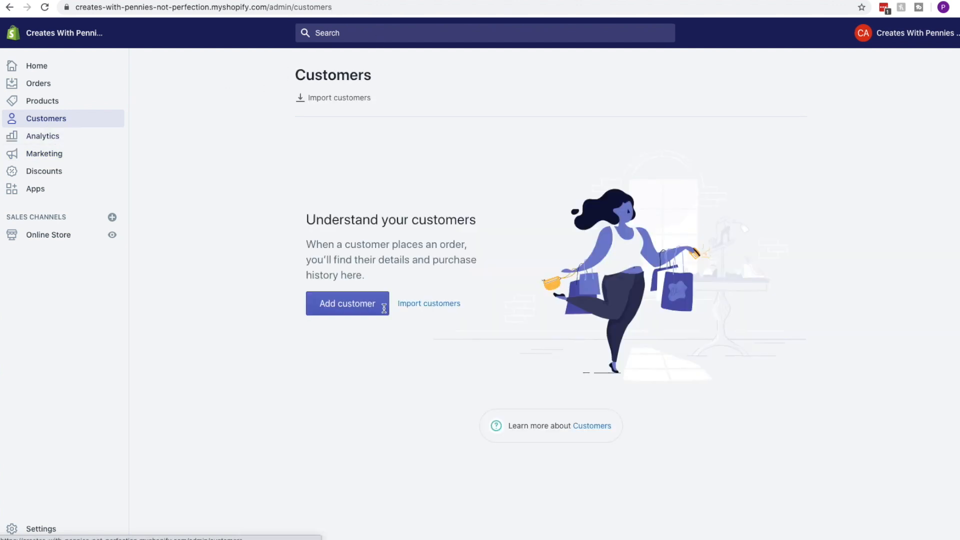
pyautogui.click(56, 136)
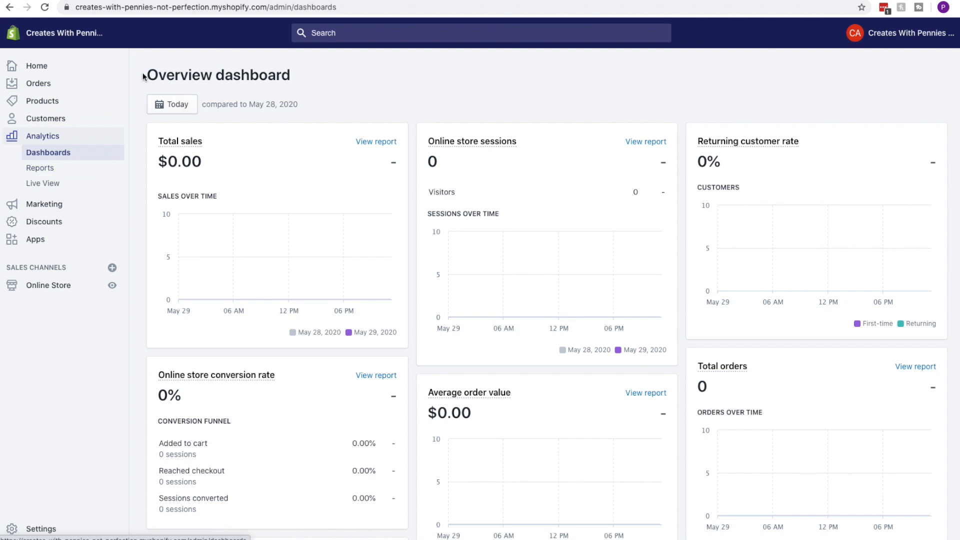
# Scroll through the Overview cards showing $0.00 sales, 0 sessions and 0 orders
pyautogui.scroll(-6, 533, 87)
pyautogui.scroll(4, 638, 313)
pyautogui.scroll(-7, 505, 305)
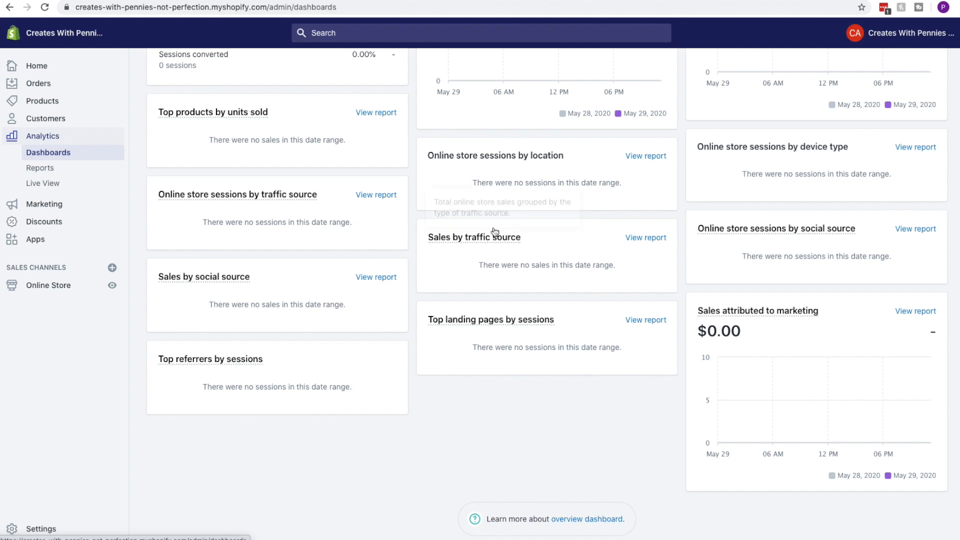
pyautogui.scroll(4, 675, 293)
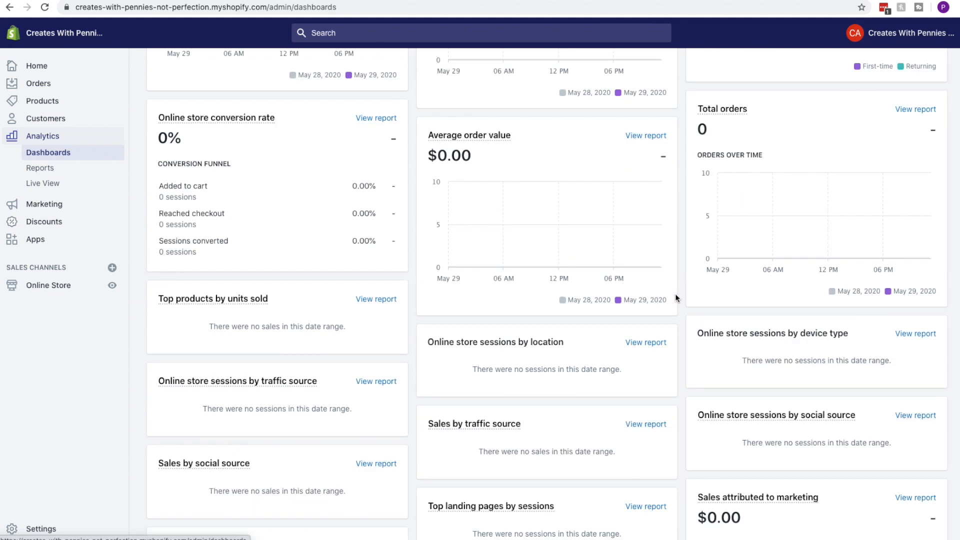
pyautogui.scroll(4, 675, 297)
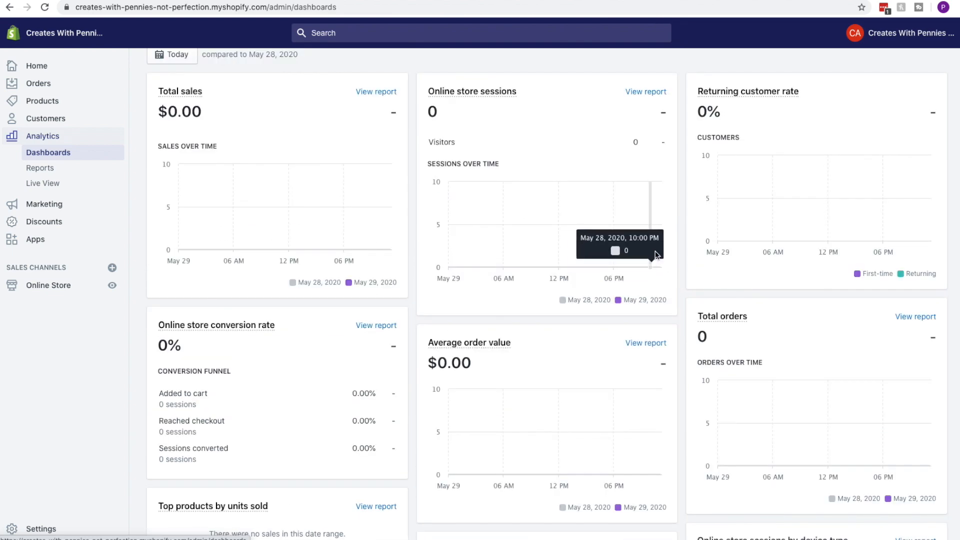
pyautogui.scroll(1, 698, 262)
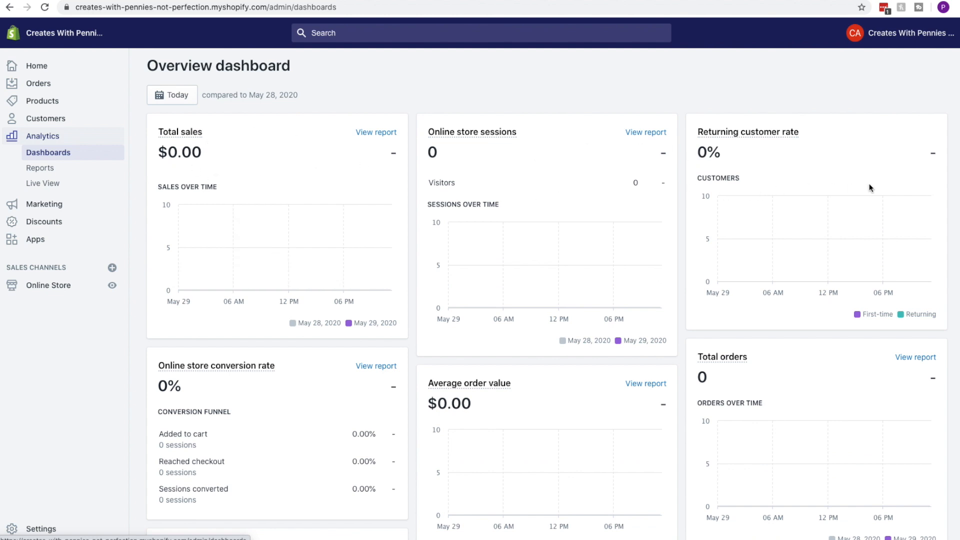
pyautogui.scroll(-2, 422, 273)
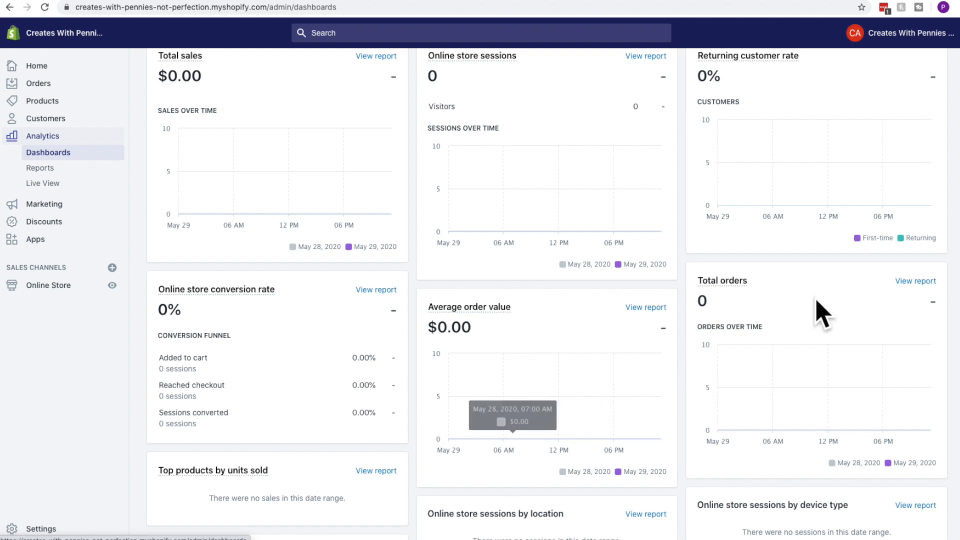
pyautogui.scroll(-6, 790, 320)
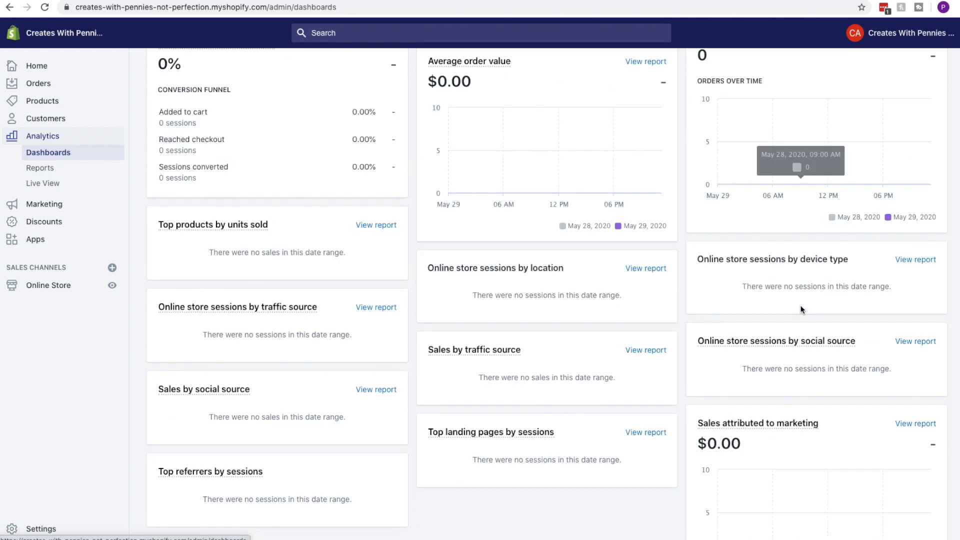
pyautogui.scroll(8, 716, 253)
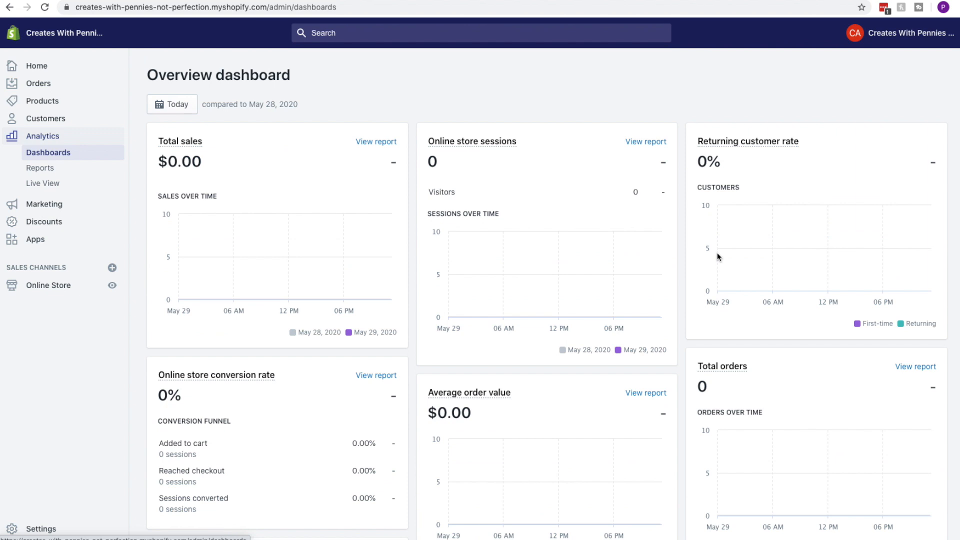
# Open Analytics Reports and cancel the Create custom report dialog
pyautogui.click(48, 172)
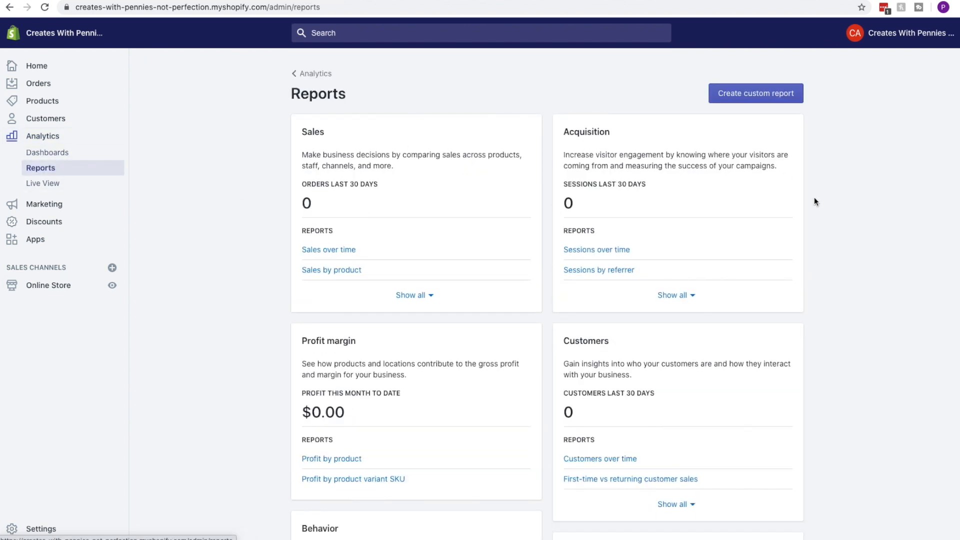
pyautogui.click(760, 94)
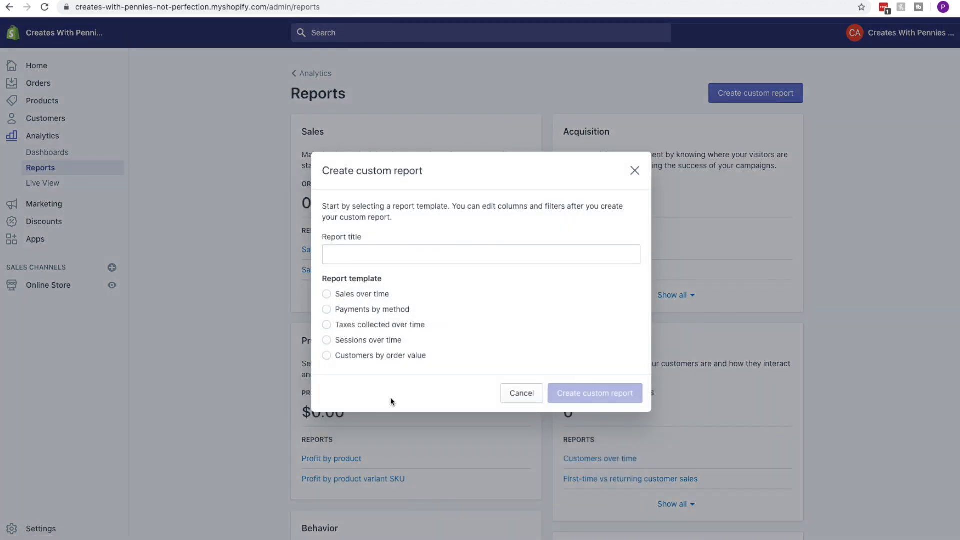
pyautogui.click(635, 170)
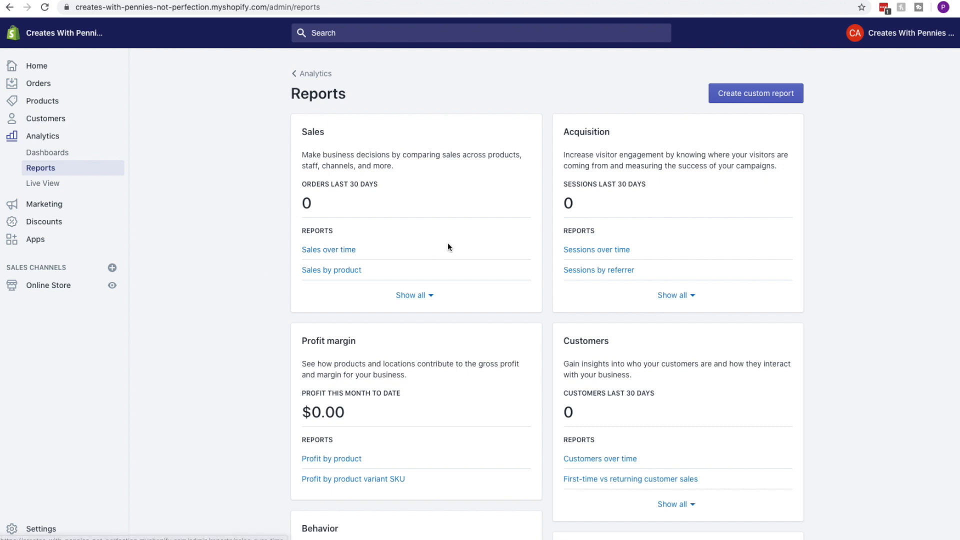
# Scroll through the report categories, then switch to Live View
pyautogui.scroll(-1, 651, 187)
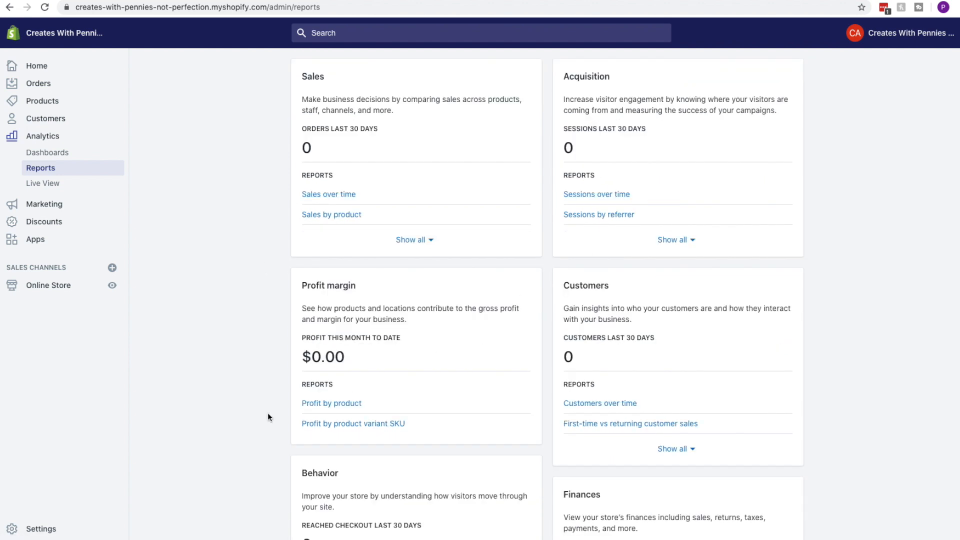
pyautogui.scroll(-3, 403, 346)
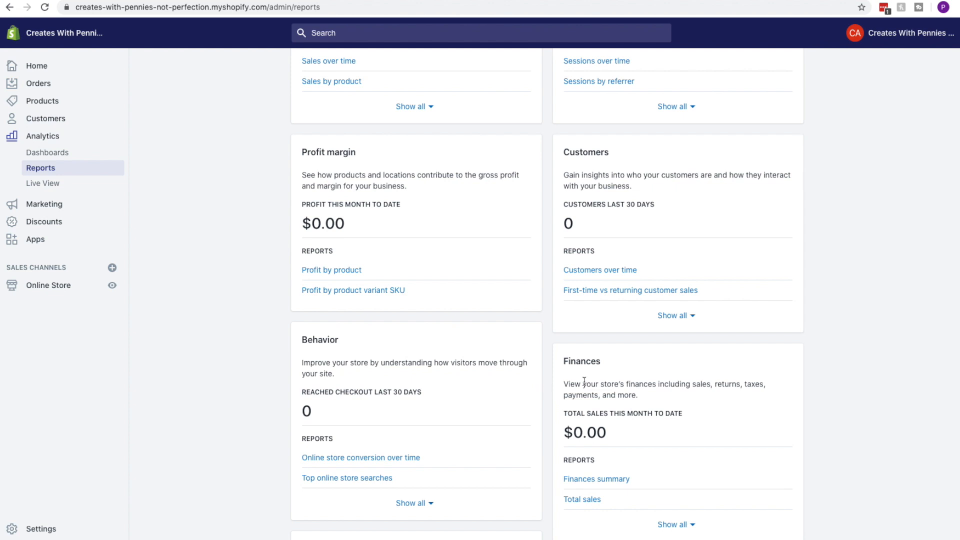
pyautogui.scroll(-6, 628, 368)
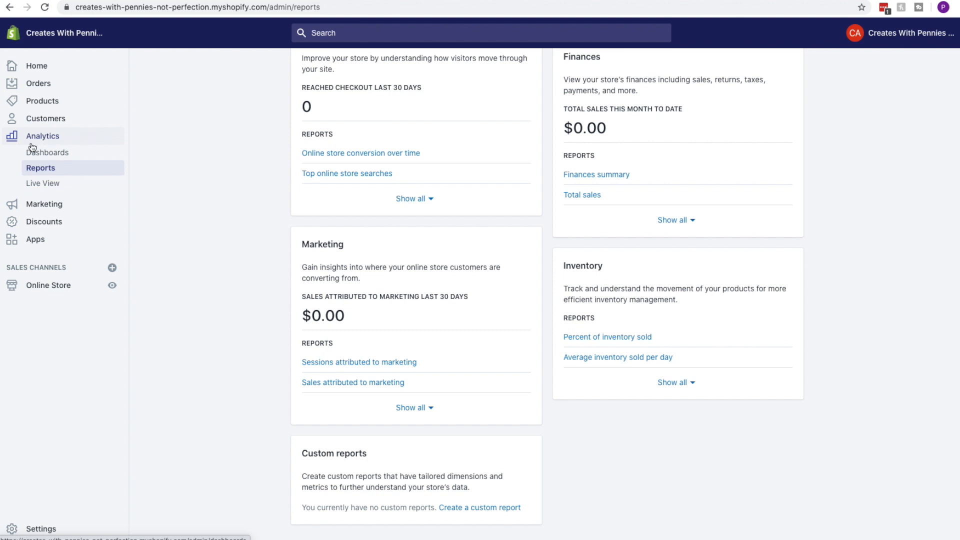
pyautogui.click(48, 188)
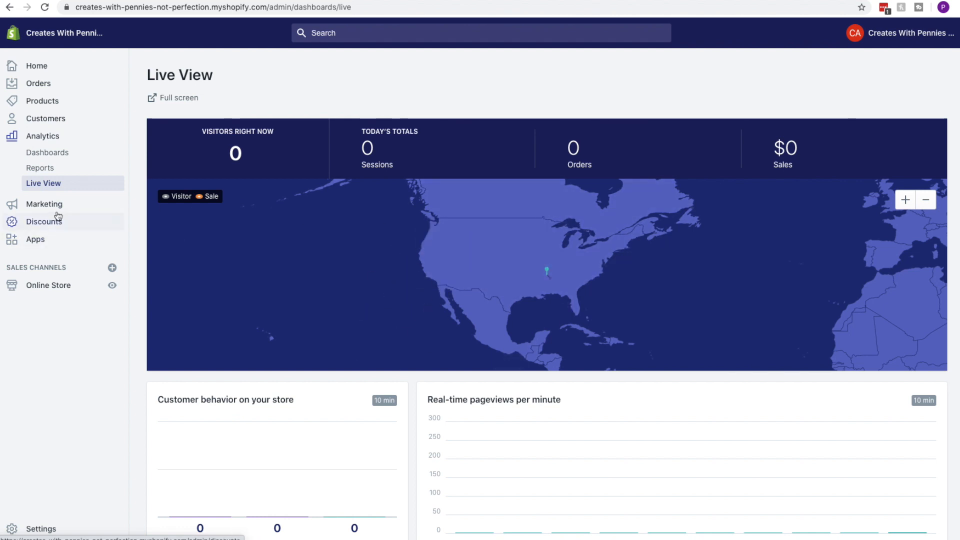
# Zoom the Live View map out to the whole world, then go to the Marketing overview
pyautogui.scroll(-3, 170, 277)
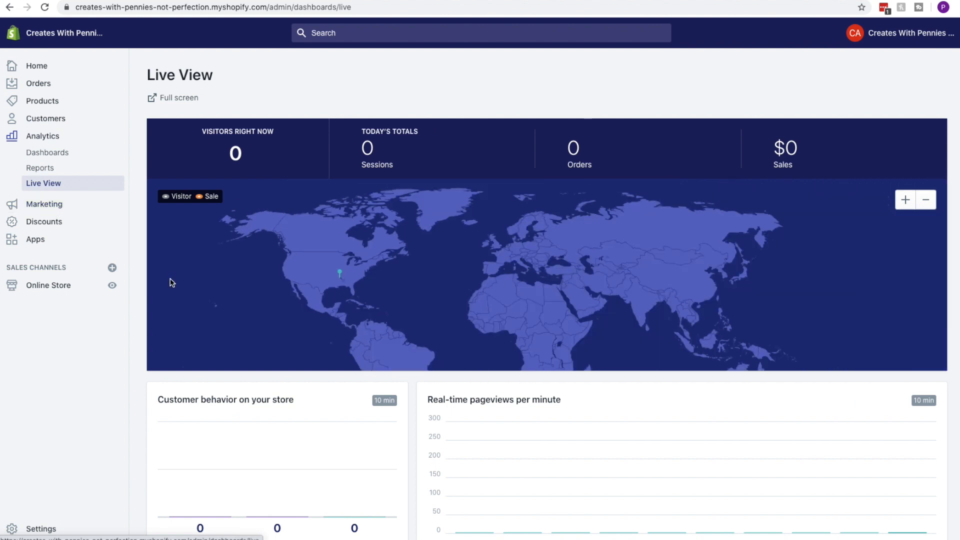
pyautogui.scroll(-2, 440, 430)
pyautogui.scroll(2, 443, 437)
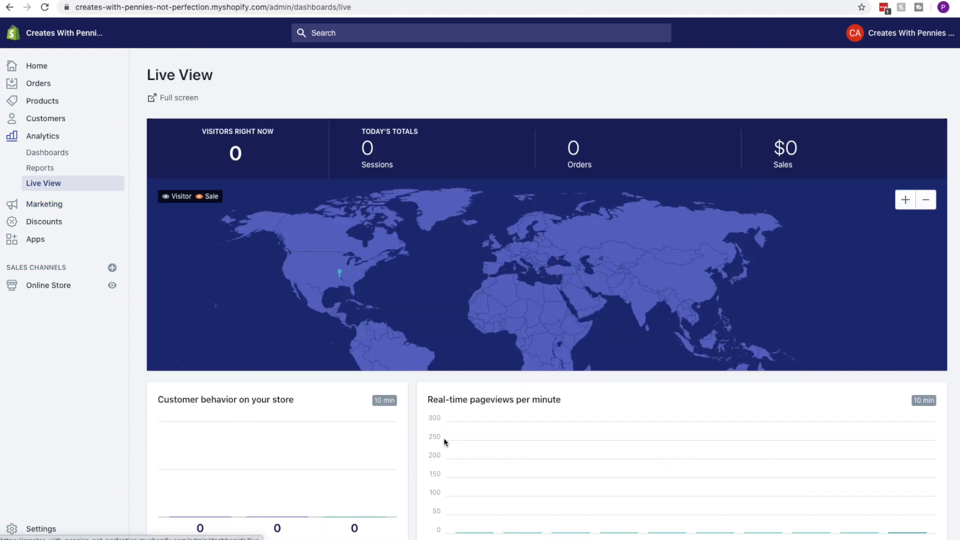
pyautogui.click(45, 205)
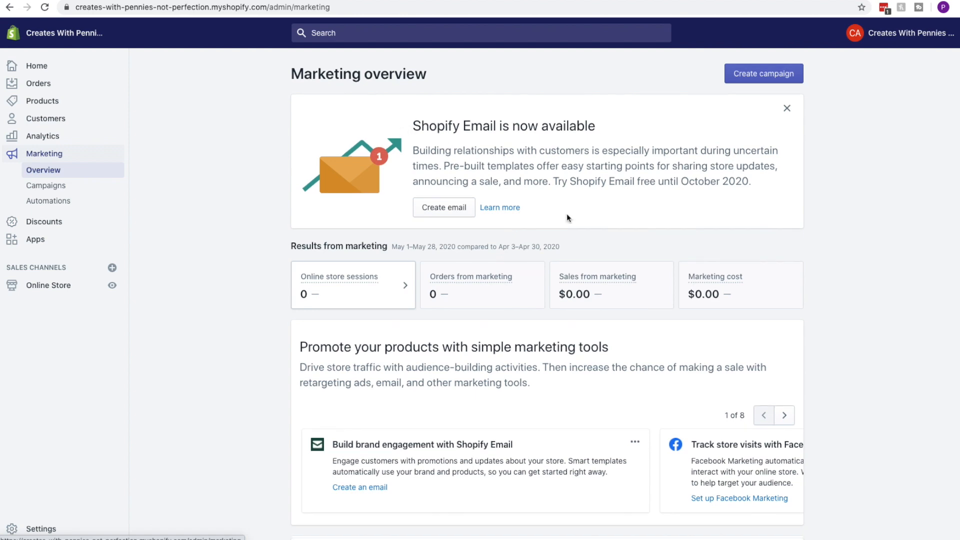
pyautogui.scroll(-4, 567, 215)
pyautogui.scroll(-6, 567, 215)
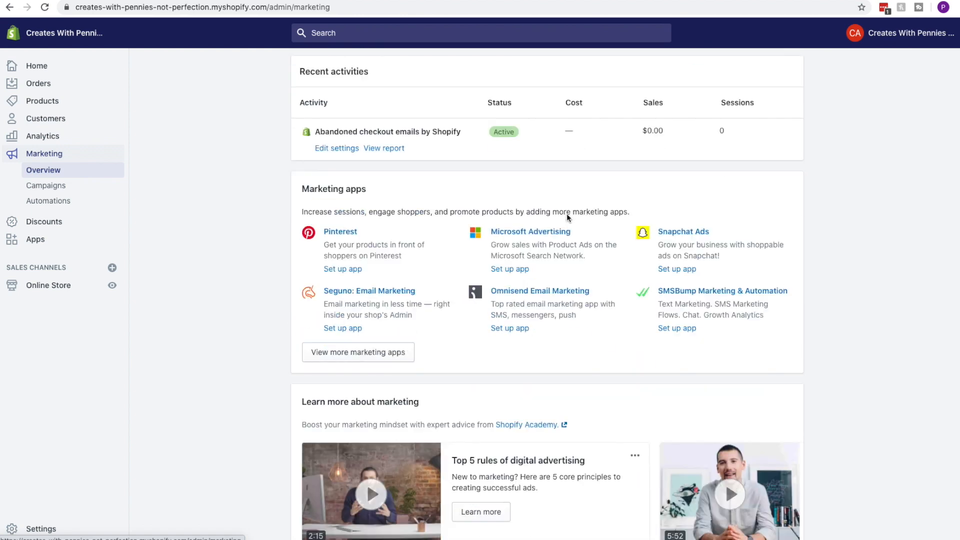
pyautogui.scroll(10, 567, 214)
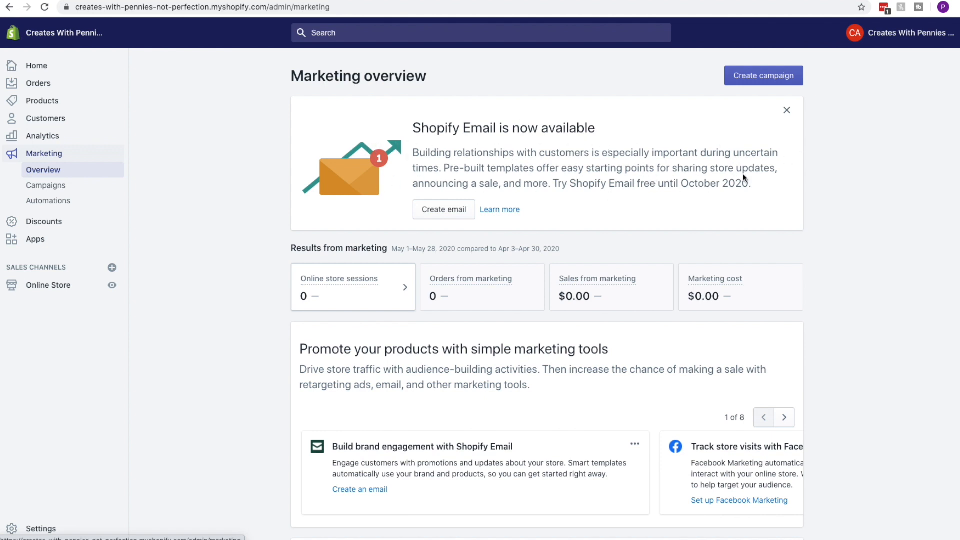
pyautogui.click(775, 83)
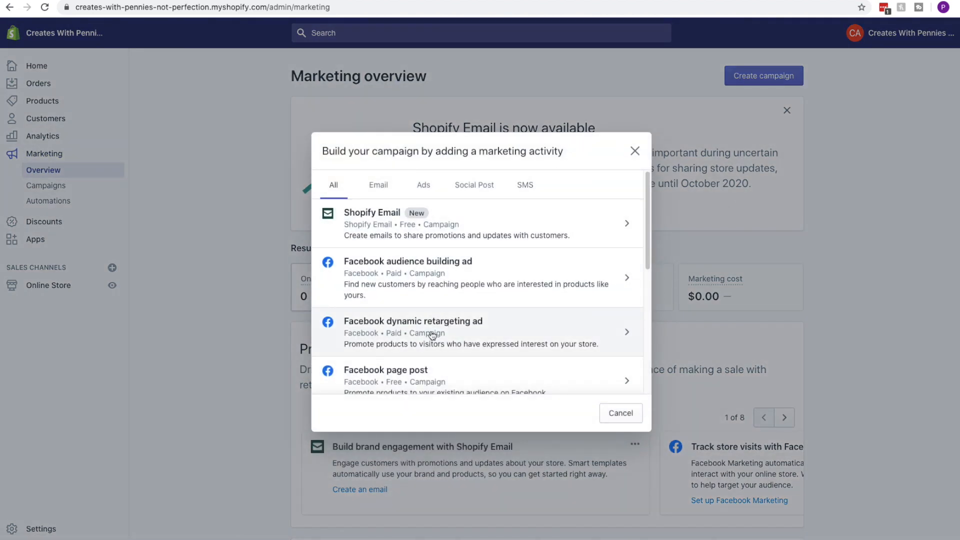
pyautogui.scroll(-3, 441, 296)
pyautogui.click(635, 151)
pyautogui.scroll(-4, 788, 212)
pyautogui.click(784, 208)
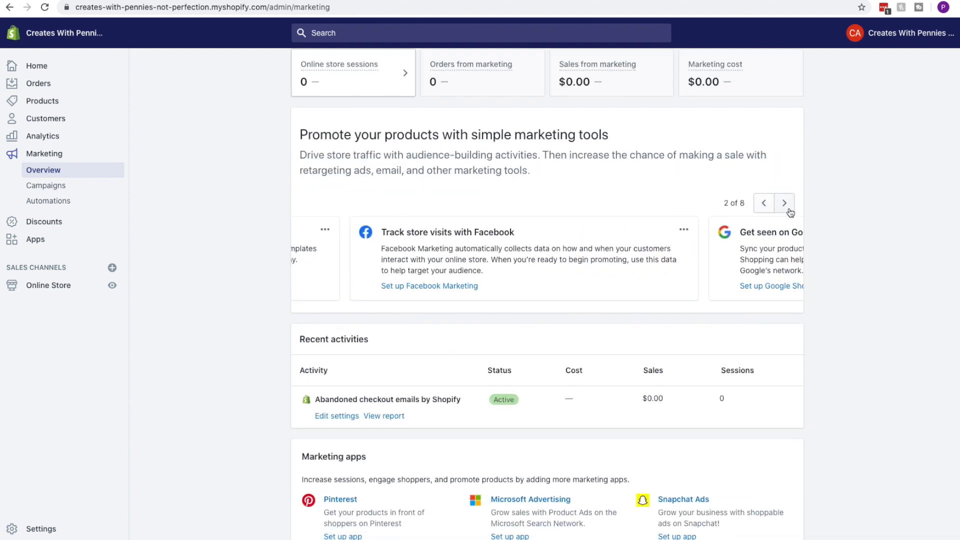
pyautogui.scroll(-1, 789, 212)
pyautogui.scroll(-3, 613, 212)
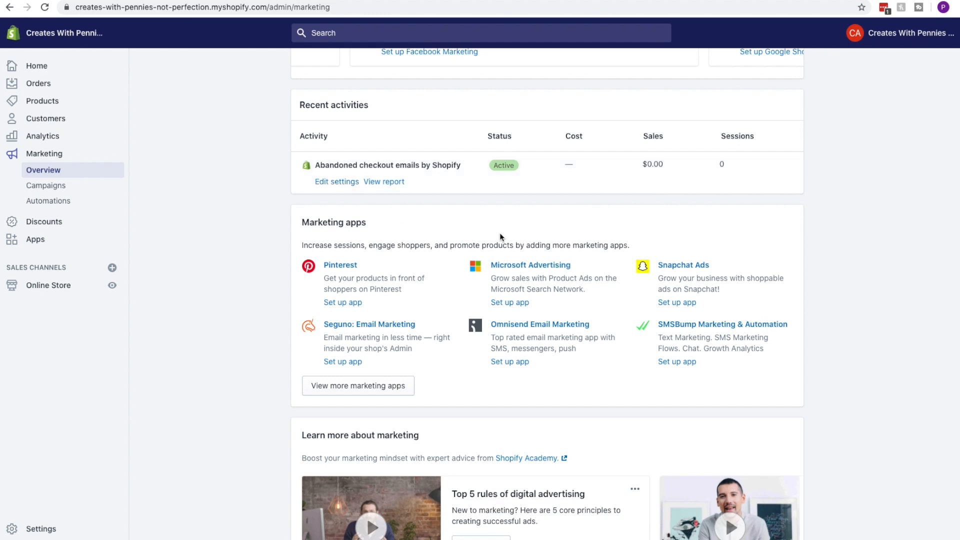
pyautogui.scroll(-2, 500, 233)
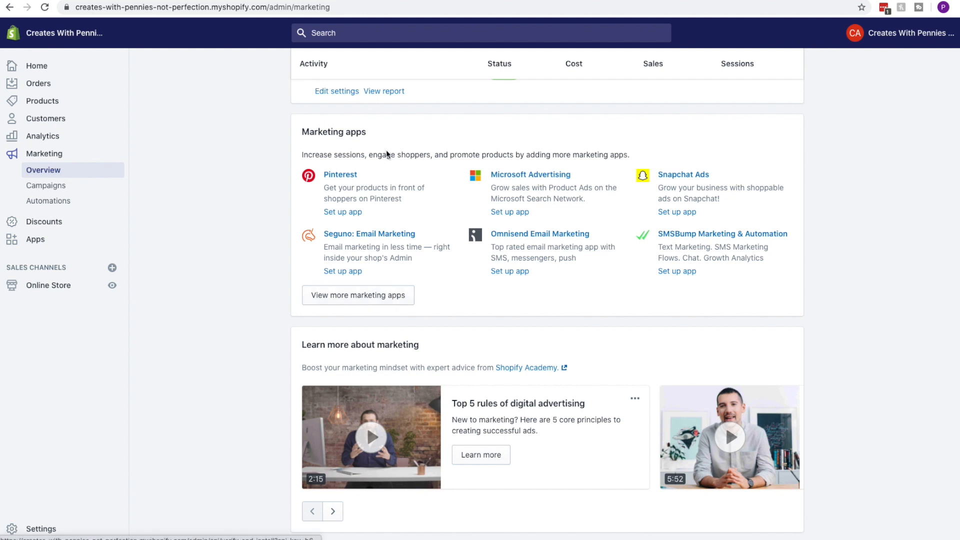
pyautogui.click(369, 299)
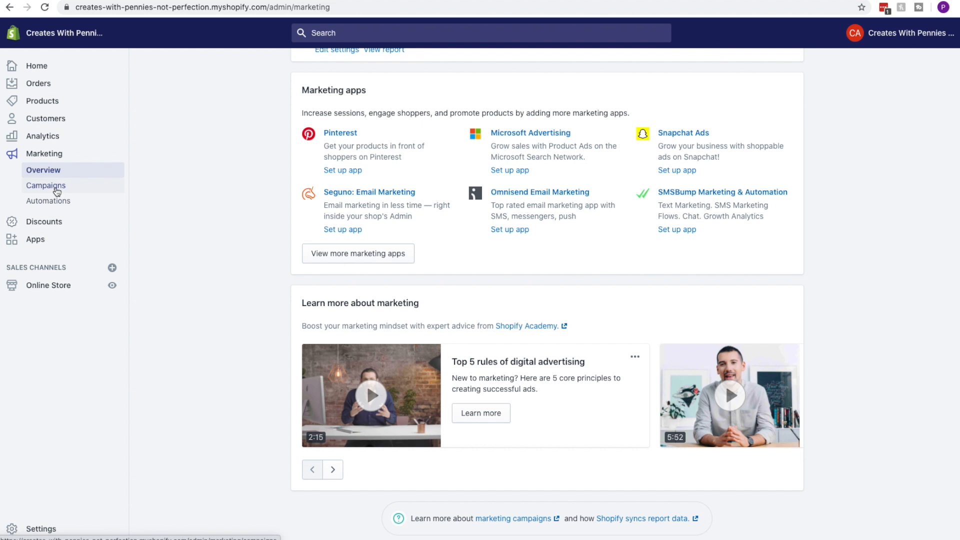
# Look over the empty Campaigns page and the Automations list, then go to Discounts
pyautogui.click(56, 190)
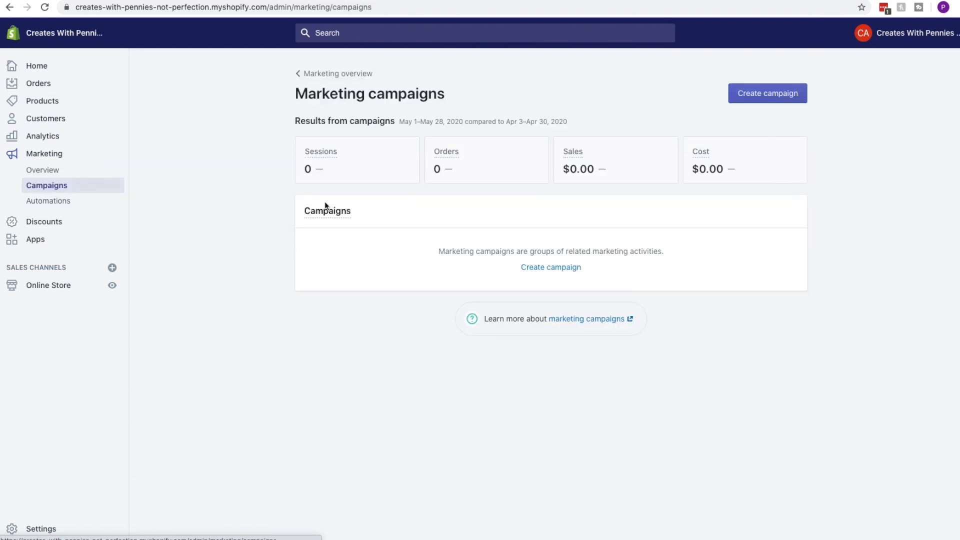
pyautogui.click(70, 202)
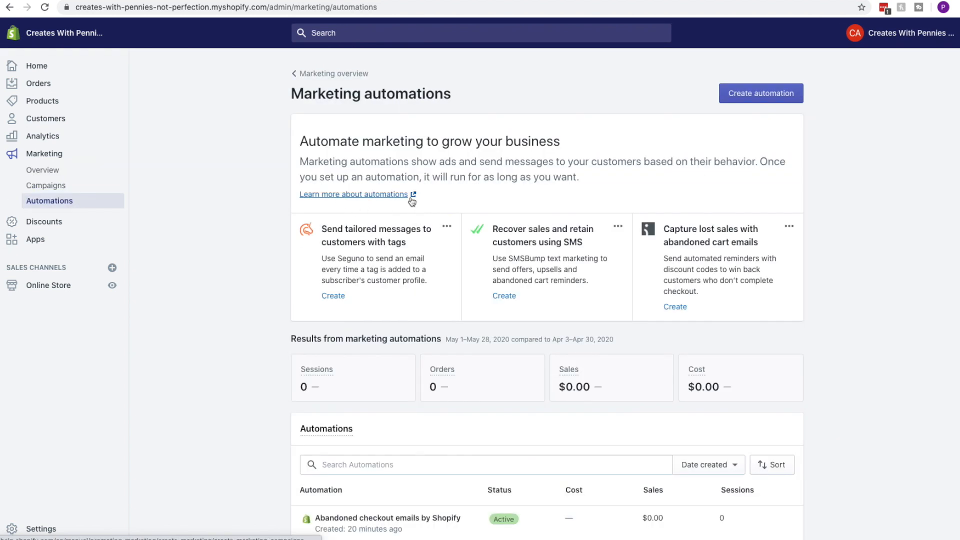
pyautogui.scroll(-1, 364, 268)
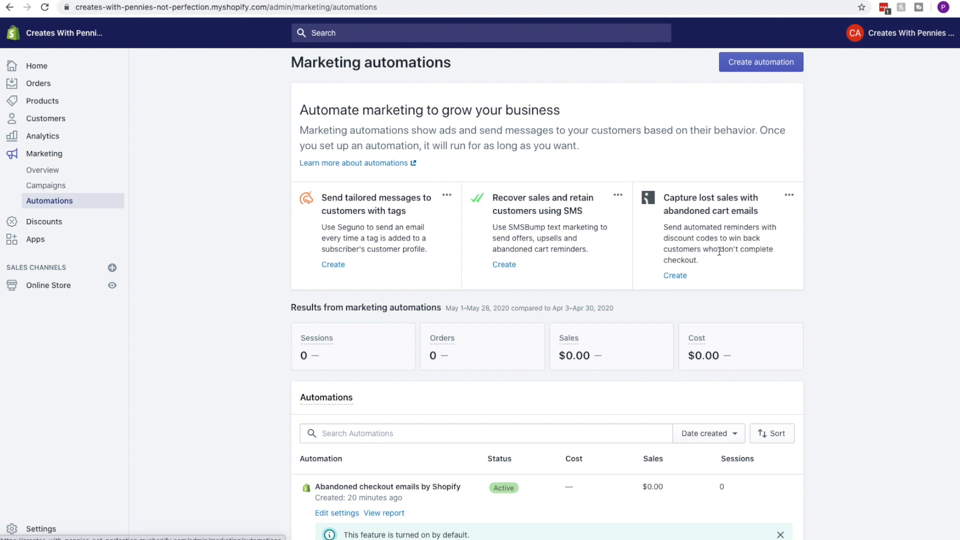
pyautogui.scroll(-2, 719, 251)
pyautogui.scroll(3, 742, 262)
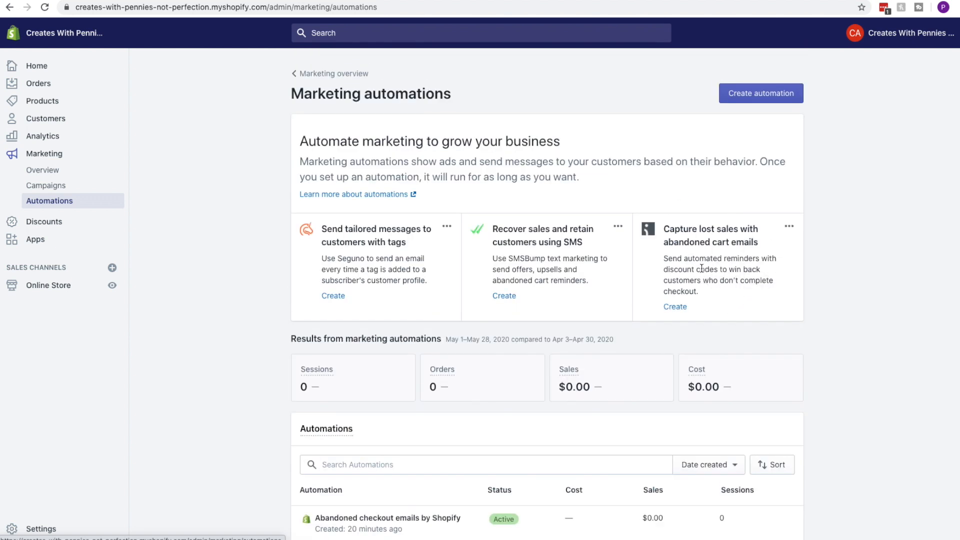
pyautogui.click(44, 222)
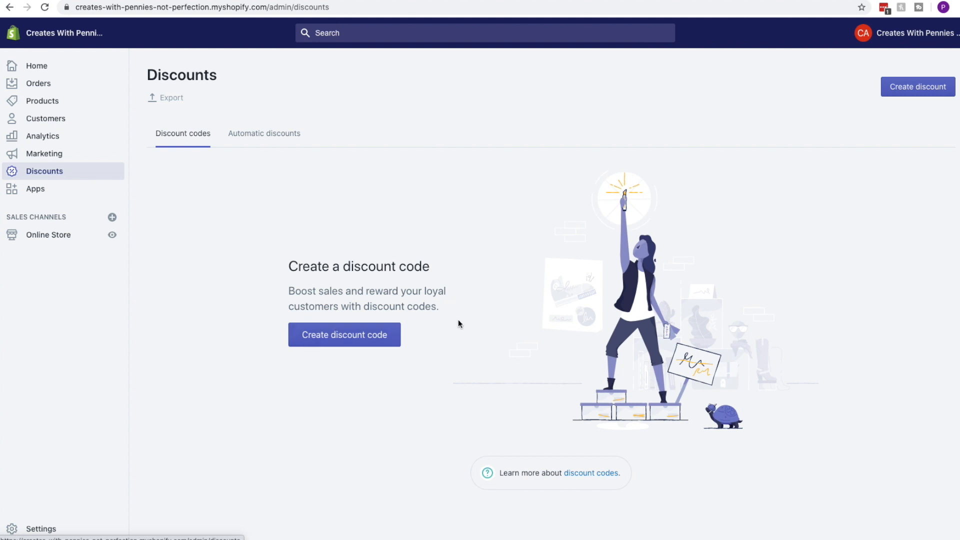
# Check the empty Automatic discounts and Discount codes tabs, then go to the Apps page
pyautogui.click(253, 133)
pyautogui.click(167, 136)
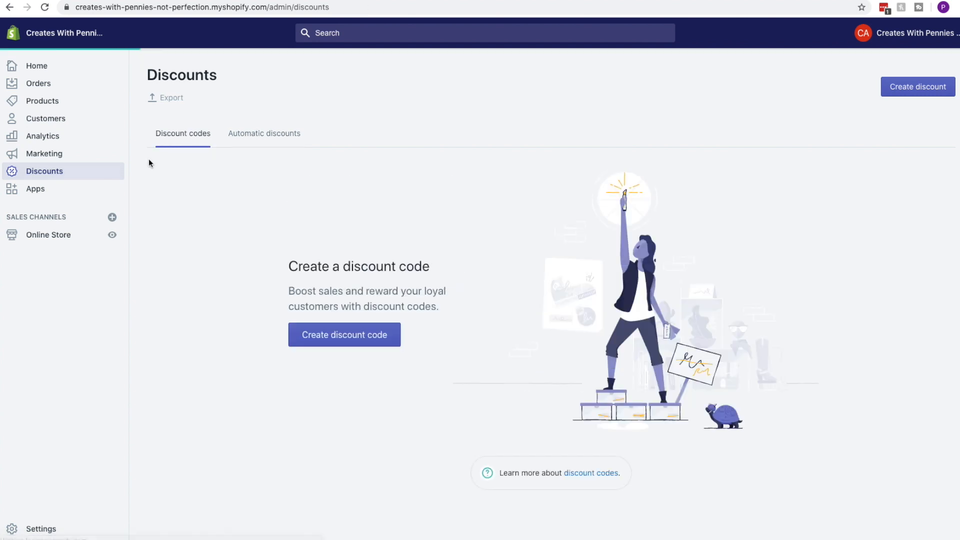
pyautogui.click(257, 127)
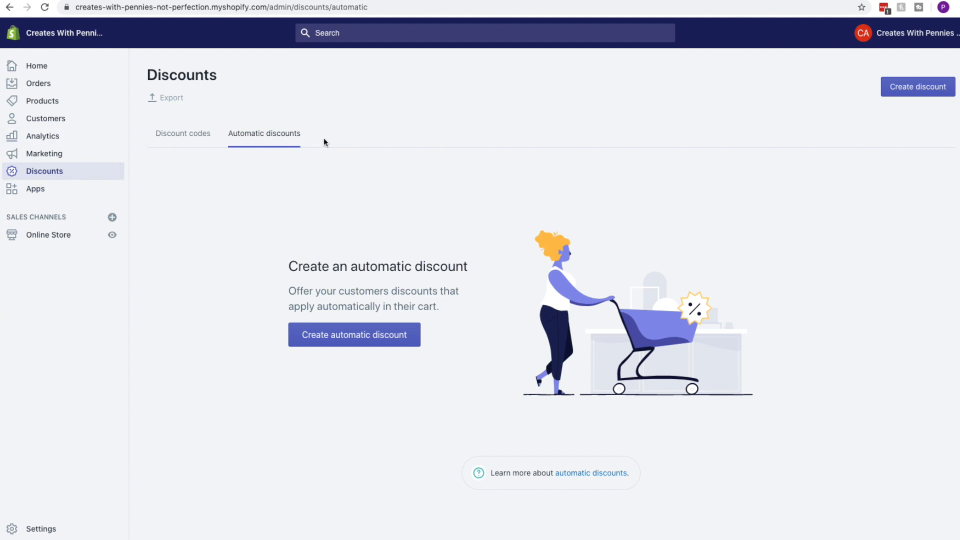
pyautogui.click(53, 193)
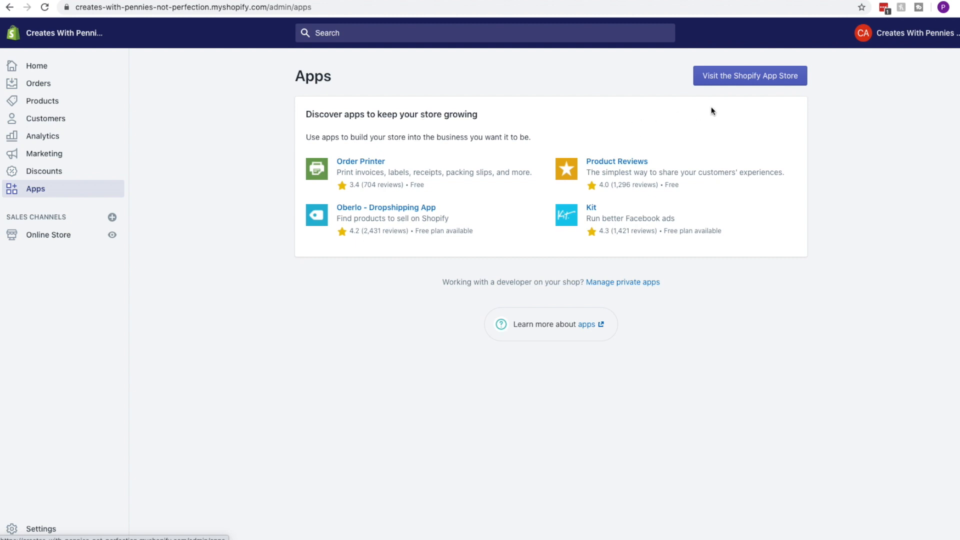
# Search the Shopify App Store for 'digital downloads' and open the free Digital Downloads app
pyautogui.click(742, 83)
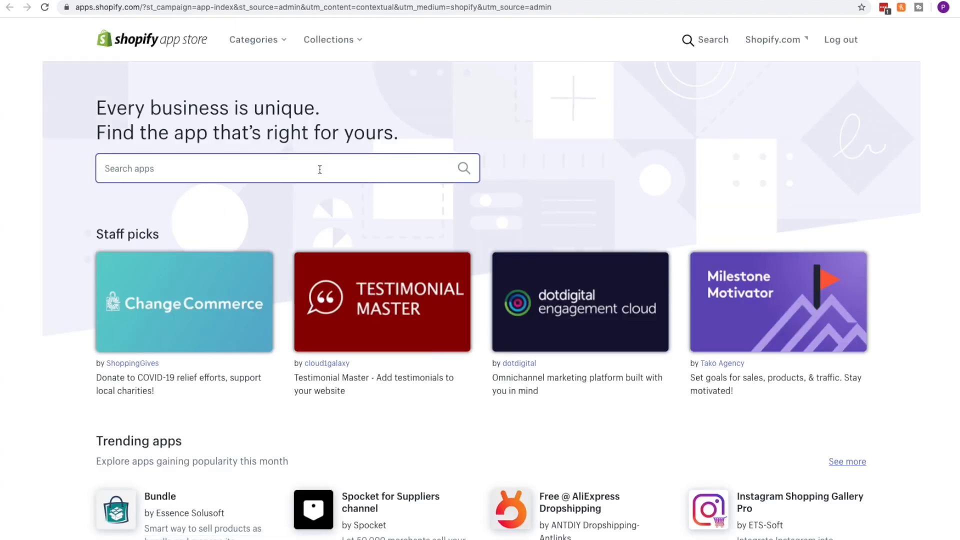
pyautogui.write('digital')
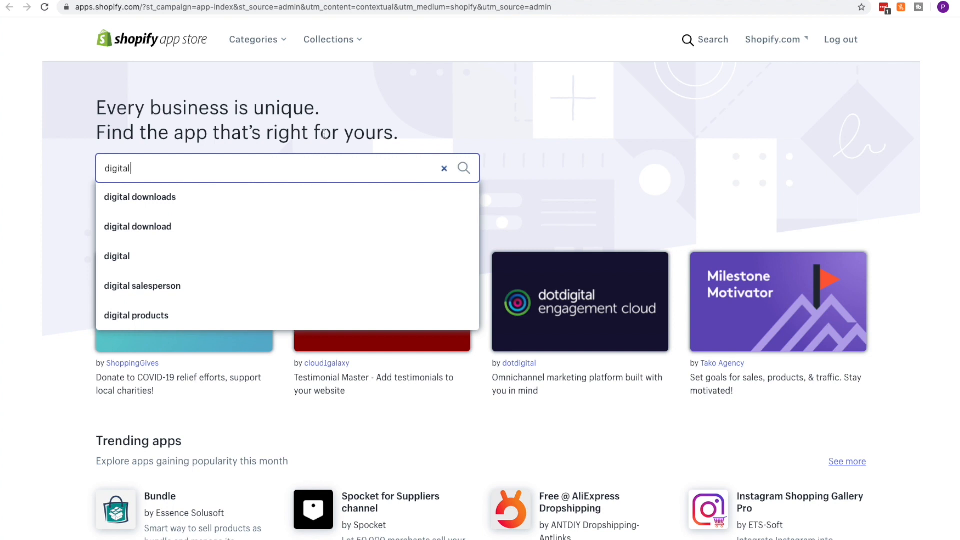
pyautogui.click(185, 206)
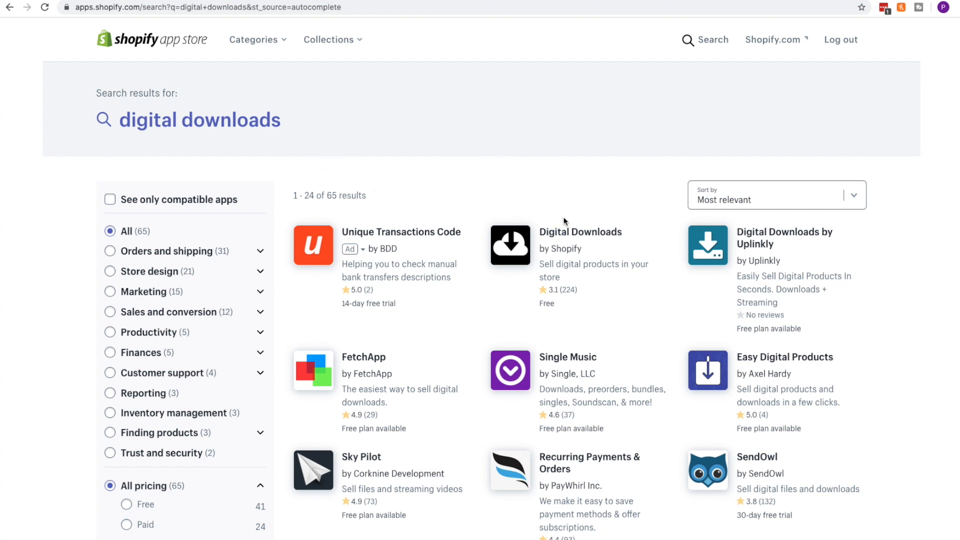
pyautogui.scroll(-1, 552, 159)
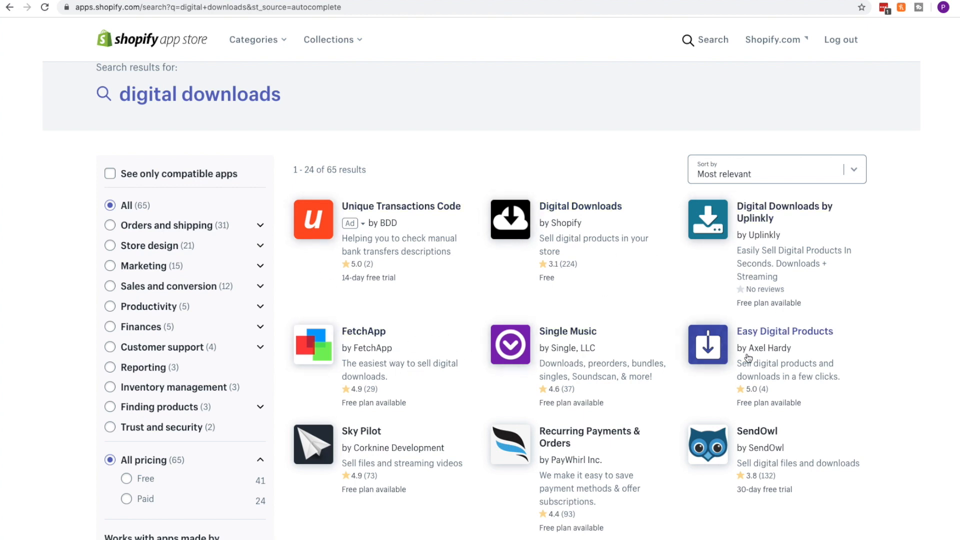
pyautogui.click(559, 212)
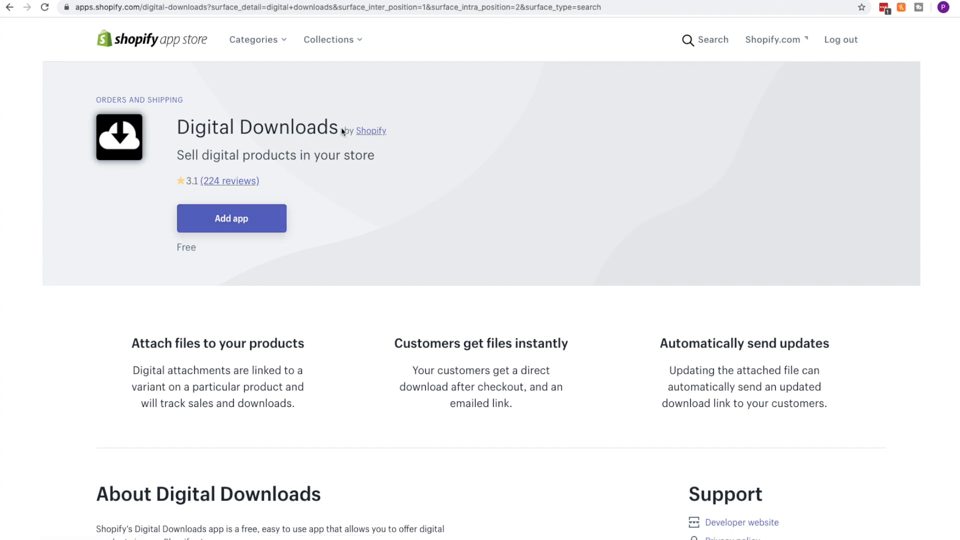
# Add the Digital Downloads app to the store and approve its install permissions
pyautogui.click(236, 224)
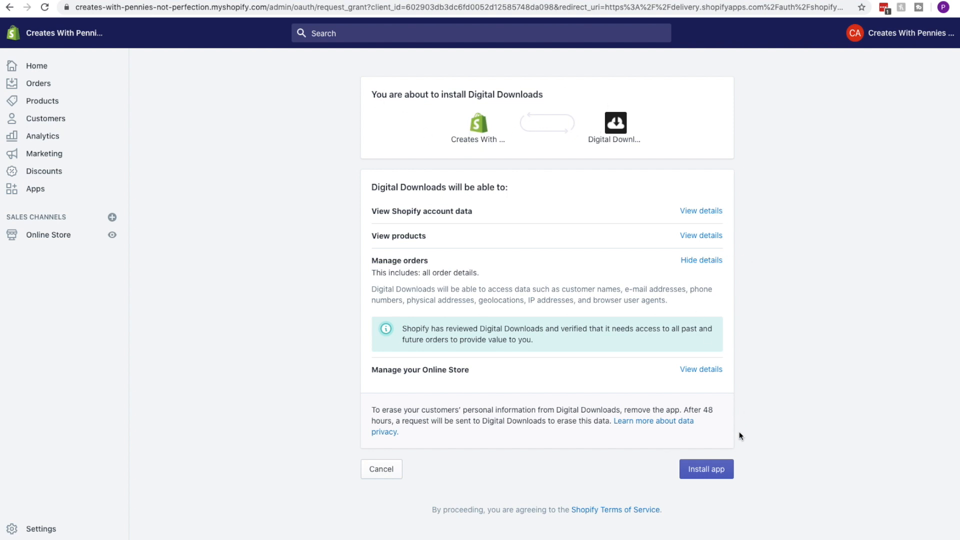
pyautogui.click(716, 472)
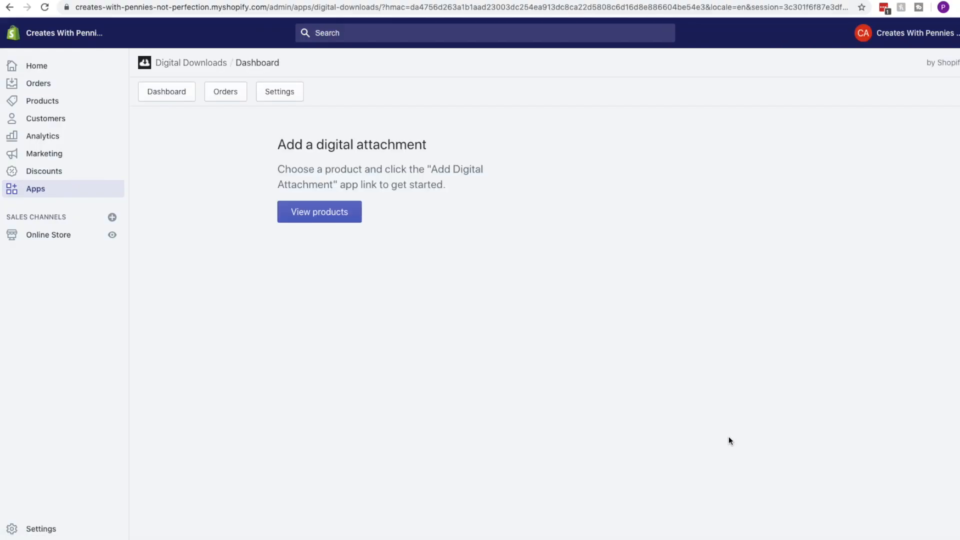
# Start a new product titled 'Credit Report Ebooks'
pyautogui.click(54, 108)
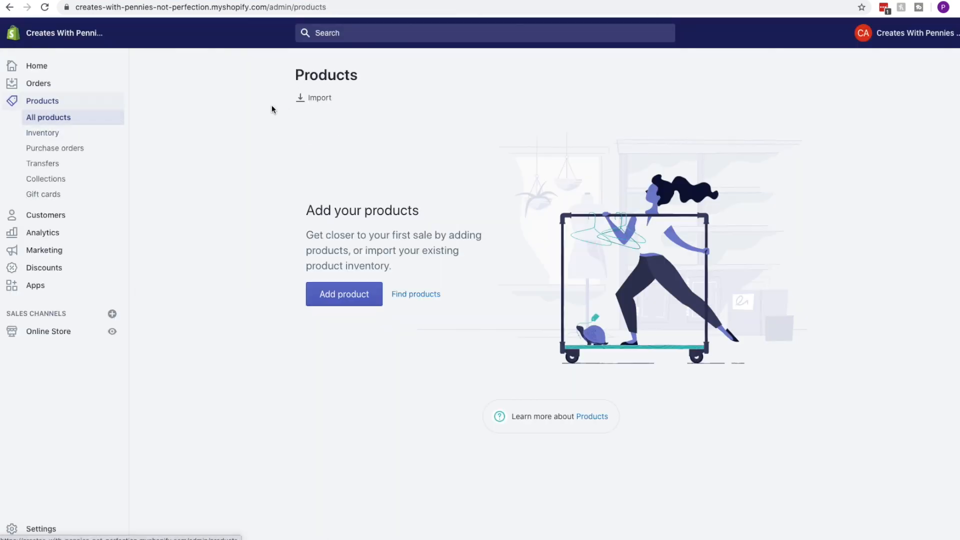
pyautogui.click(360, 295)
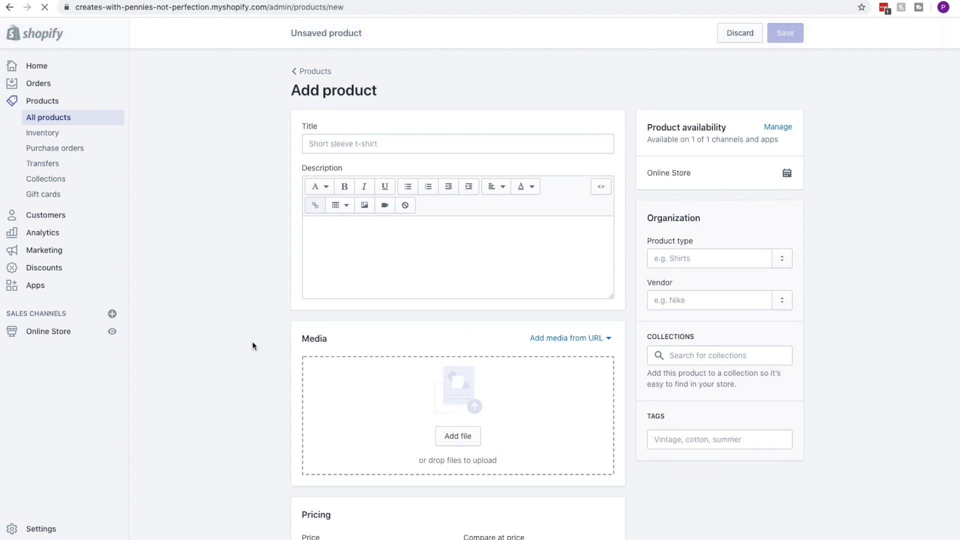
pyautogui.click(334, 142)
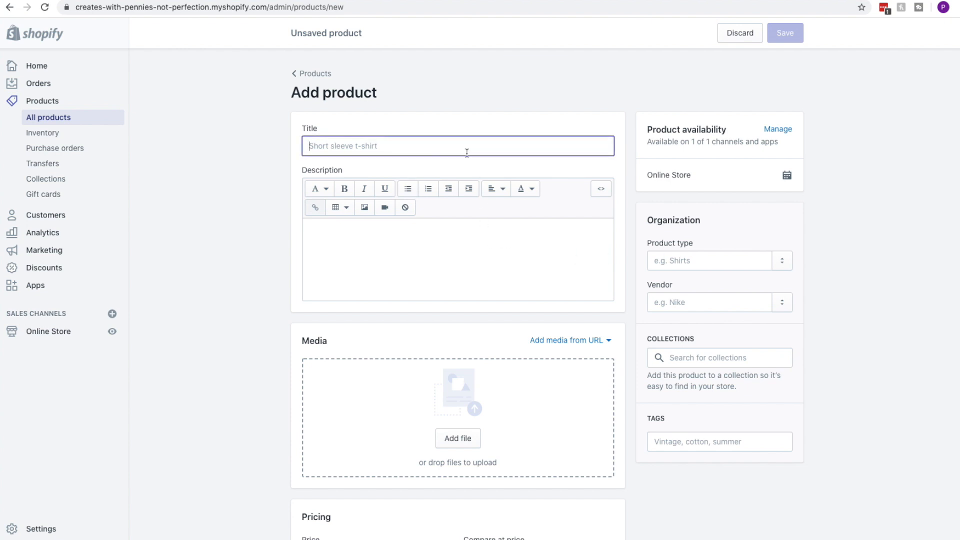
pyautogui.write('Credit Report Ebooks')
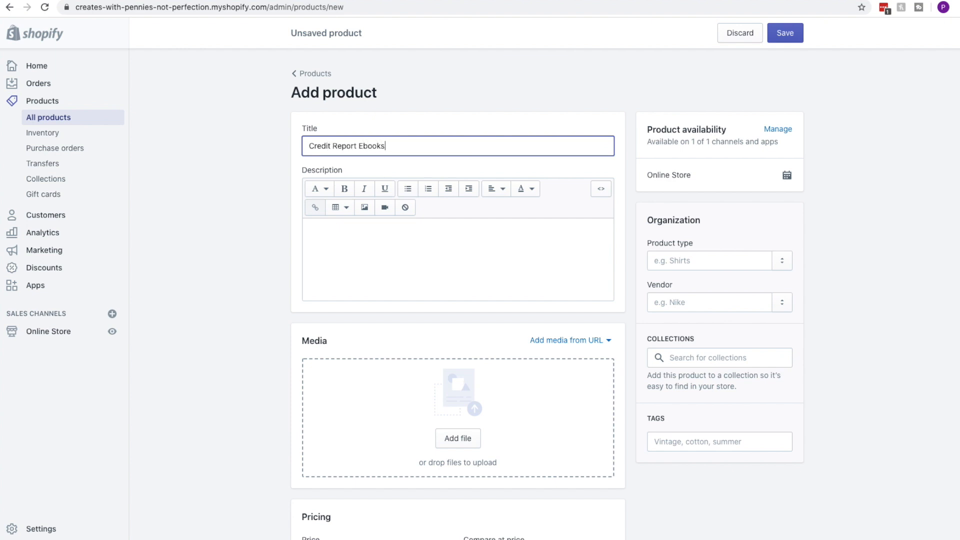
pyautogui.click(344, 188)
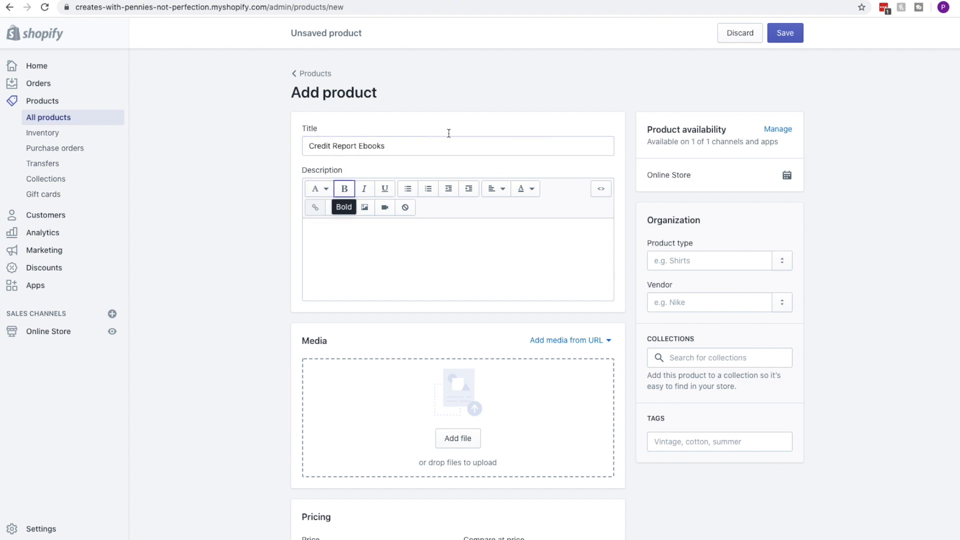
# Give the product the description 'Understand your credit report with this ebook.'
pyautogui.click(402, 261)
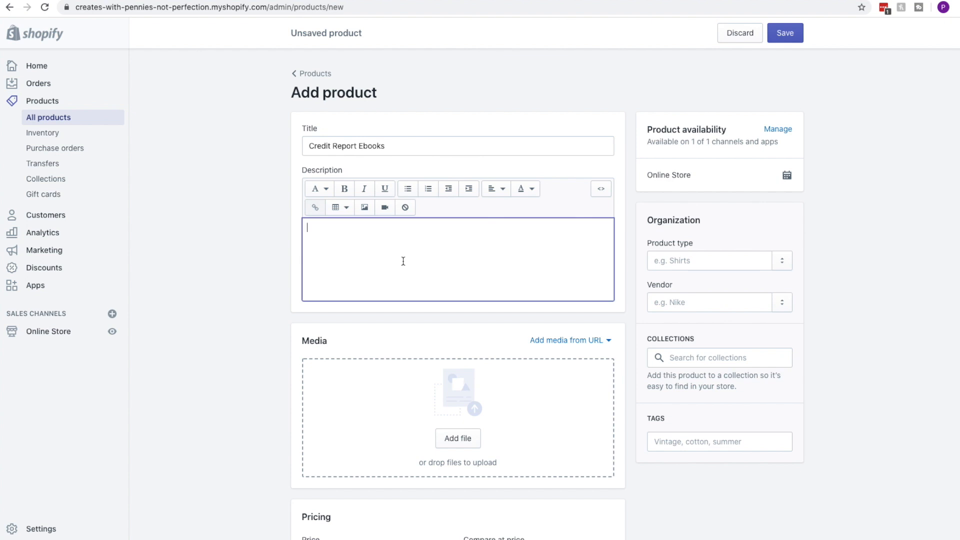
pyautogui.write('Understand your credit report with this ')
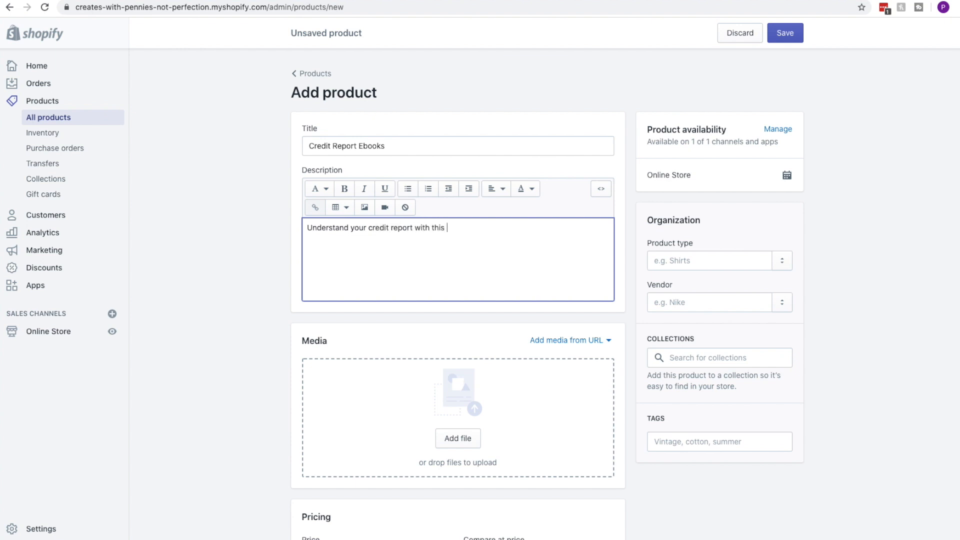
pyautogui.write('ebook.')
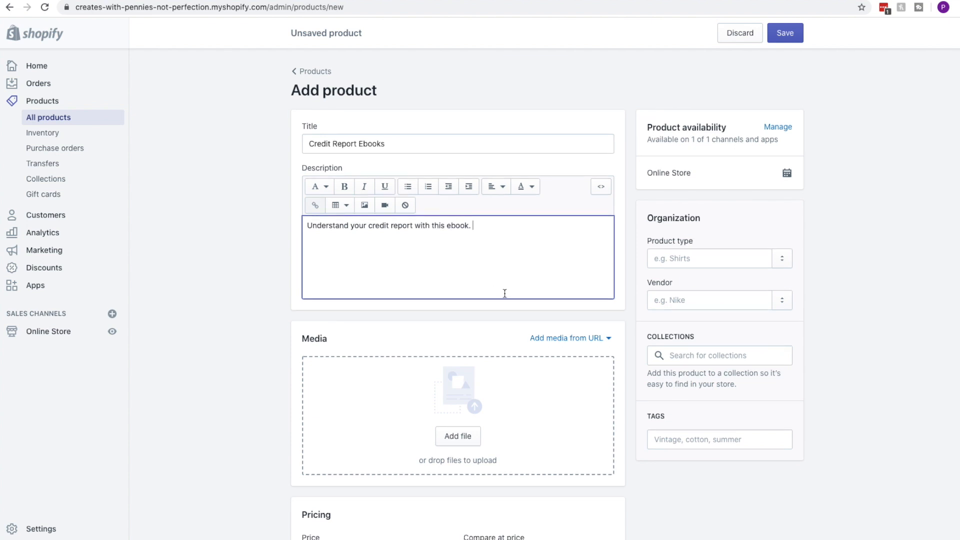
pyautogui.scroll(-1, 503, 294)
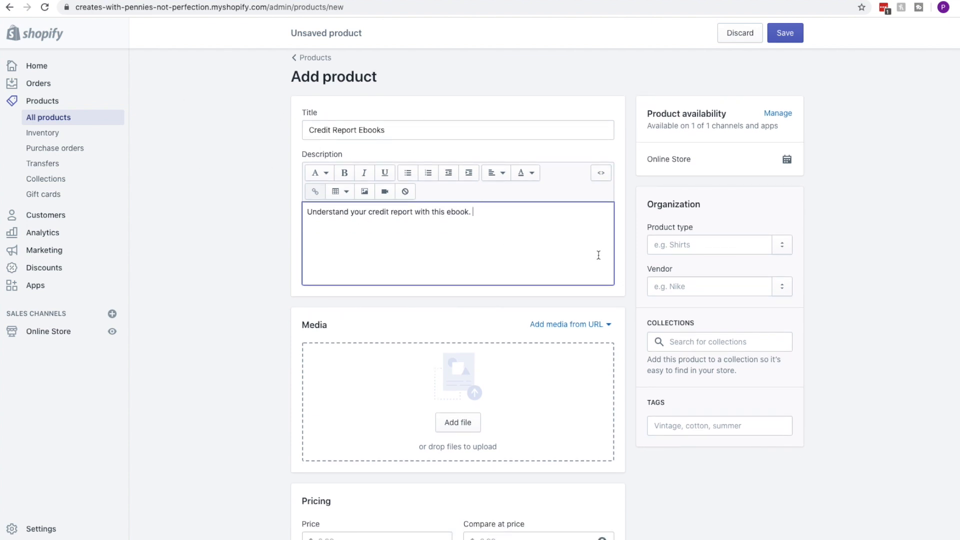
pyautogui.scroll(-3, 580, 300)
pyautogui.scroll(-3, 577, 311)
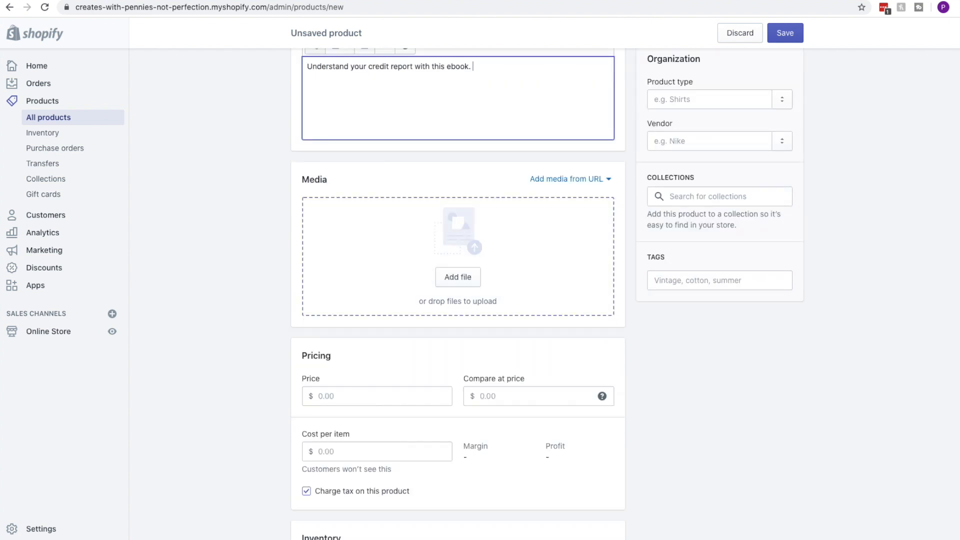
pyautogui.hotkey('ctrl', 't')
# Search Pexels for 'credit report' photos, then for 'ebook' photos instead
pyautogui.write('pexel')
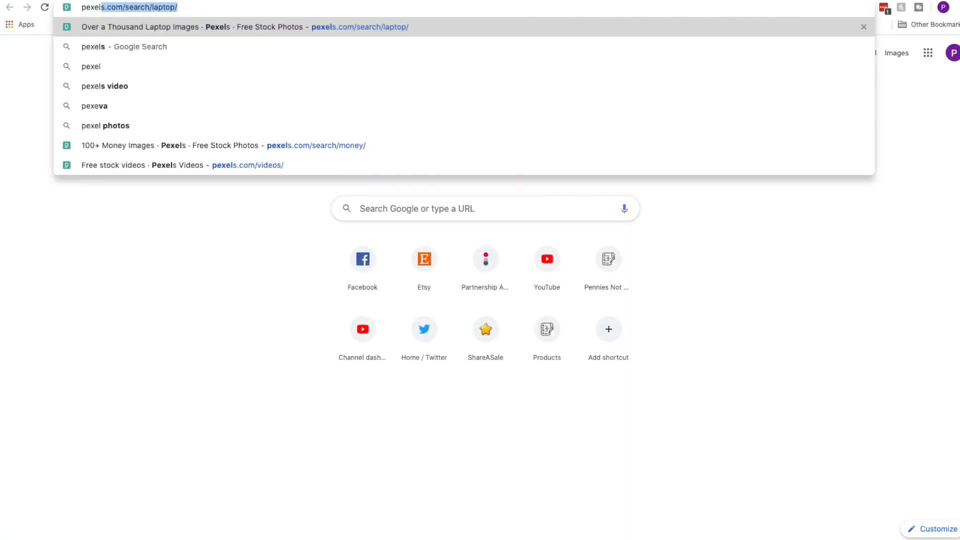
pyautogui.press('Return')
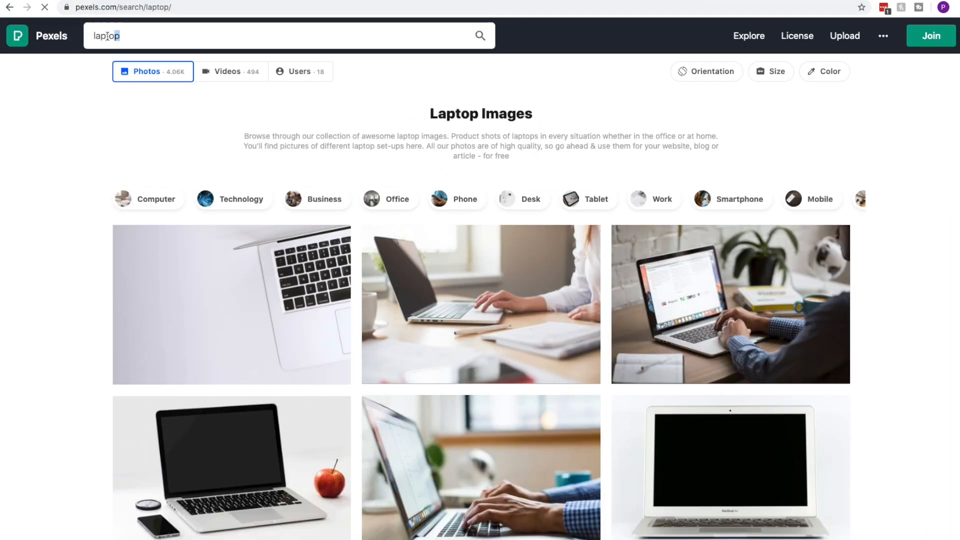
pyautogui.moveTo(107, 36); pyautogui.dragTo(268, 54)
pyautogui.write('credit ')
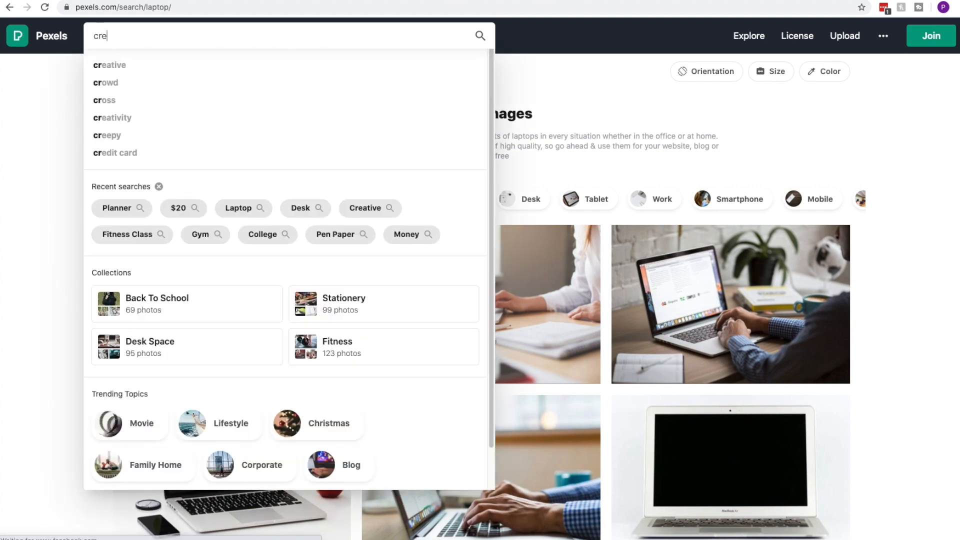
pyautogui.write('rep')
pyautogui.press('Return')
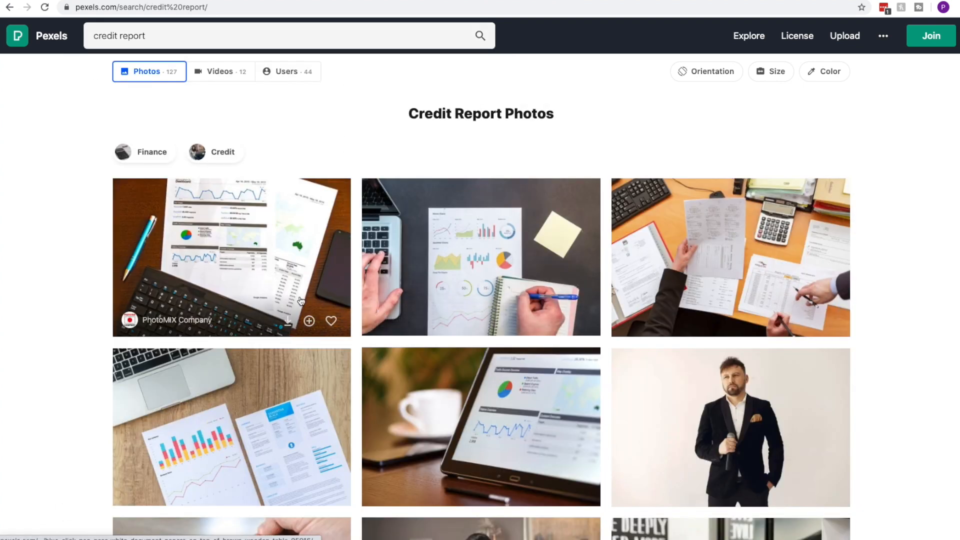
pyautogui.scroll(-2, 274, 215)
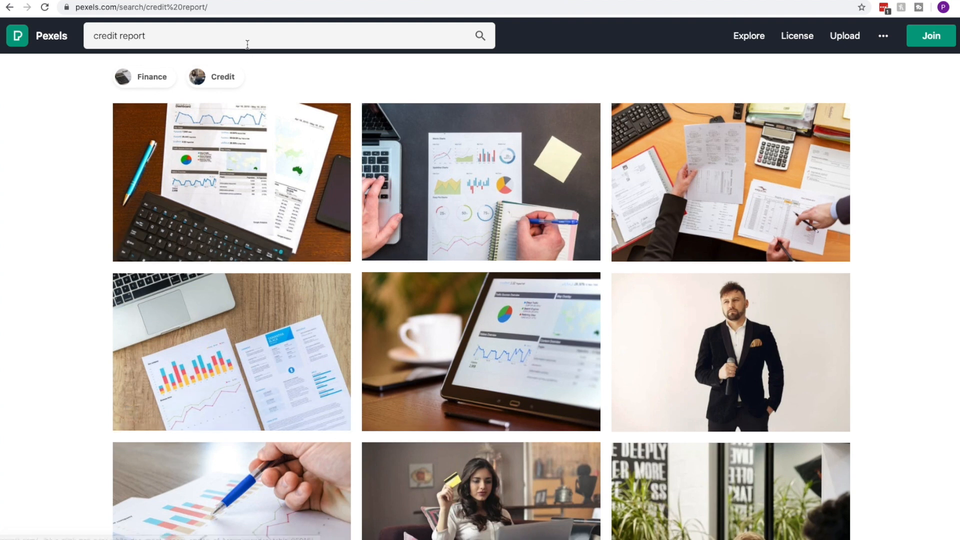
pyautogui.tripleClick(245, 36)
pyautogui.write('ebook')
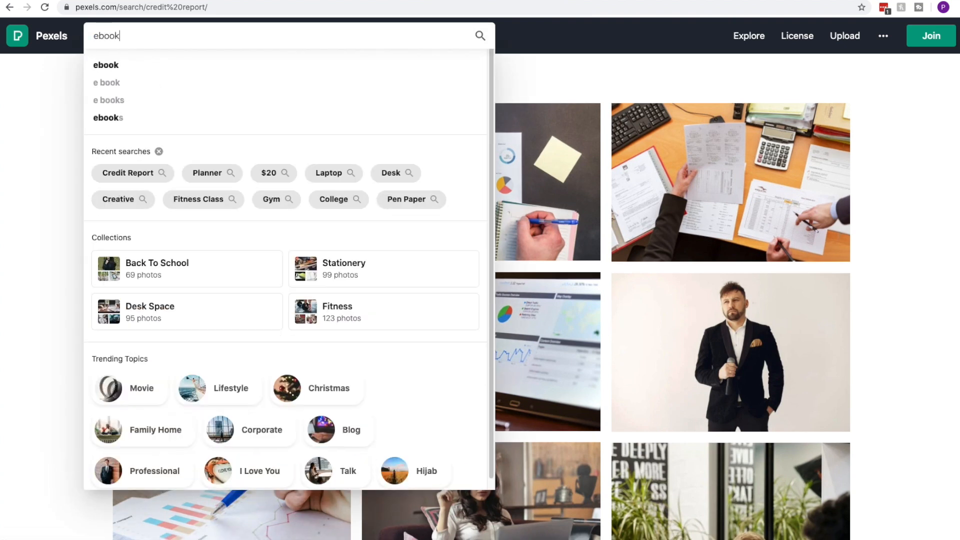
pyautogui.press('Return')
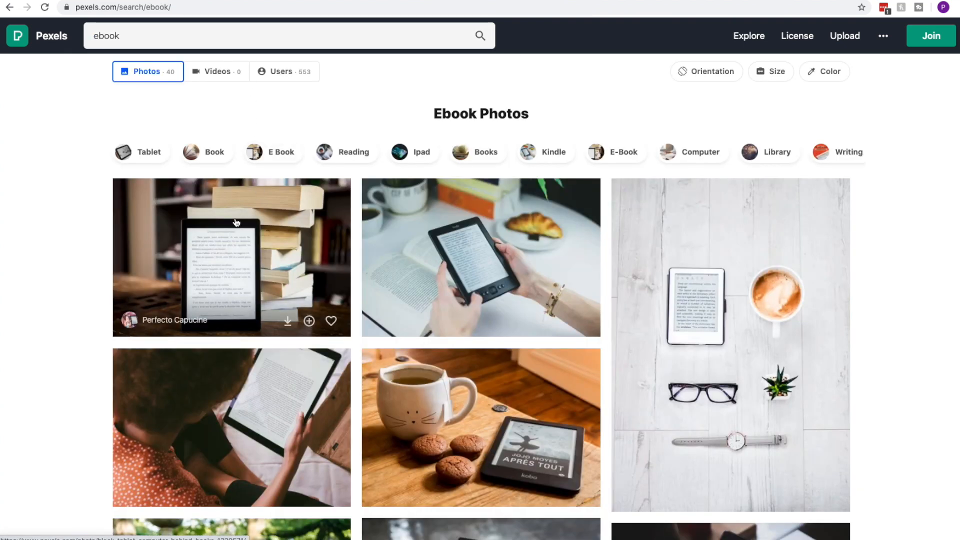
# Save the first ebook photo, an e-reader with books, as 'credit report ebook'
pyautogui.click(236, 220)
pyautogui.rightClick(532, 156)
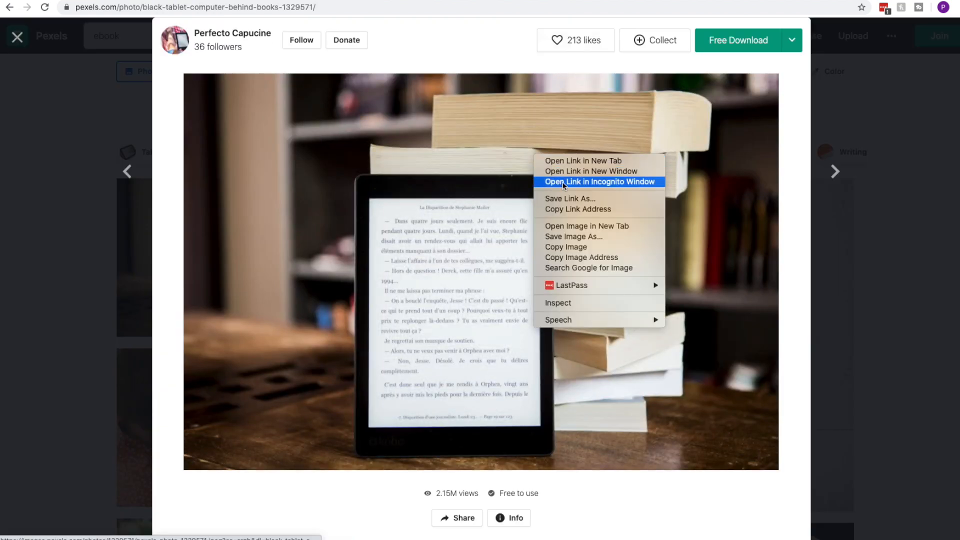
pyautogui.click(575, 237)
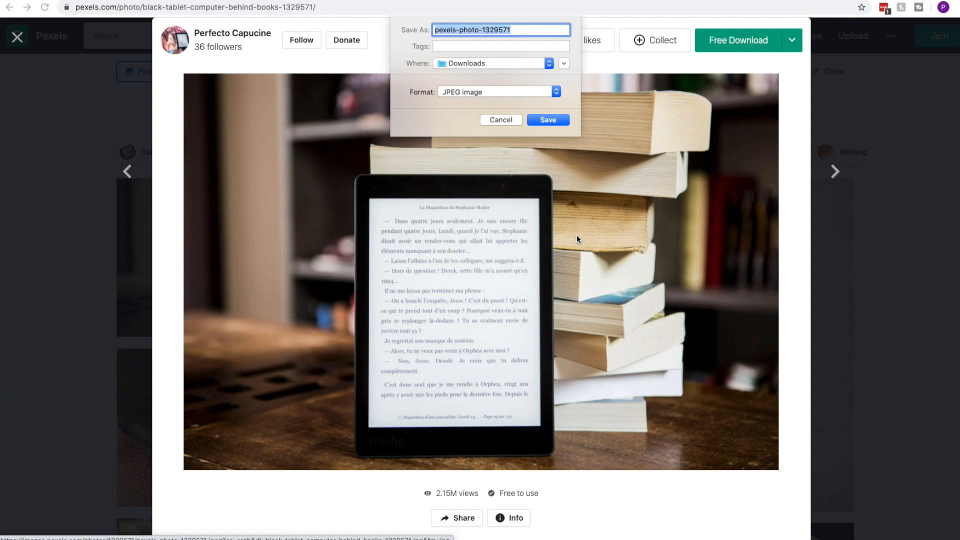
pyautogui.write('credit ea')
pyautogui.press('BackSpace')
pyautogui.press('BackSpace')
pyautogui.write('report ebook')
pyautogui.press('Return')
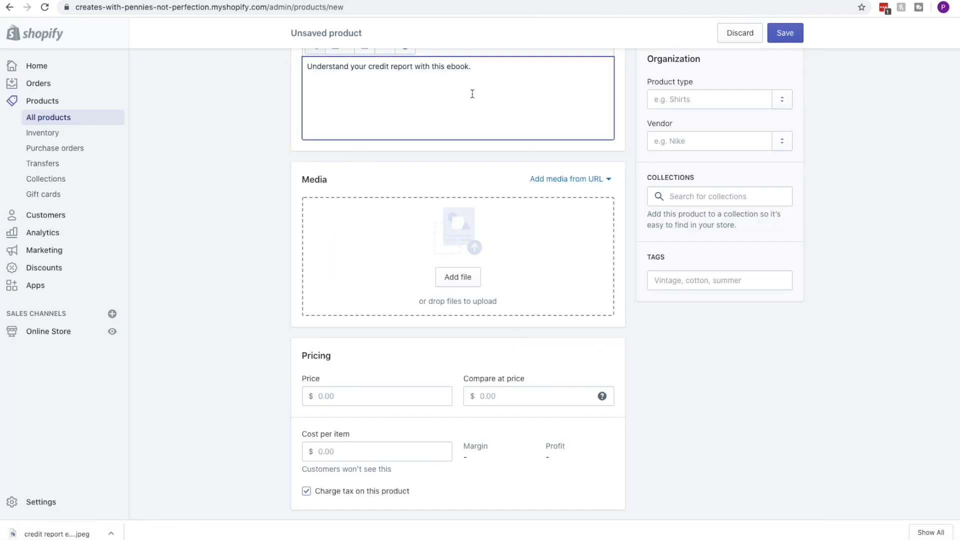
# Upload the downloaded e-reader-and-books photo as the product's media
pyautogui.click(458, 277)
pyautogui.moveTo(895, 314); pyautogui.dragTo(486, 287)
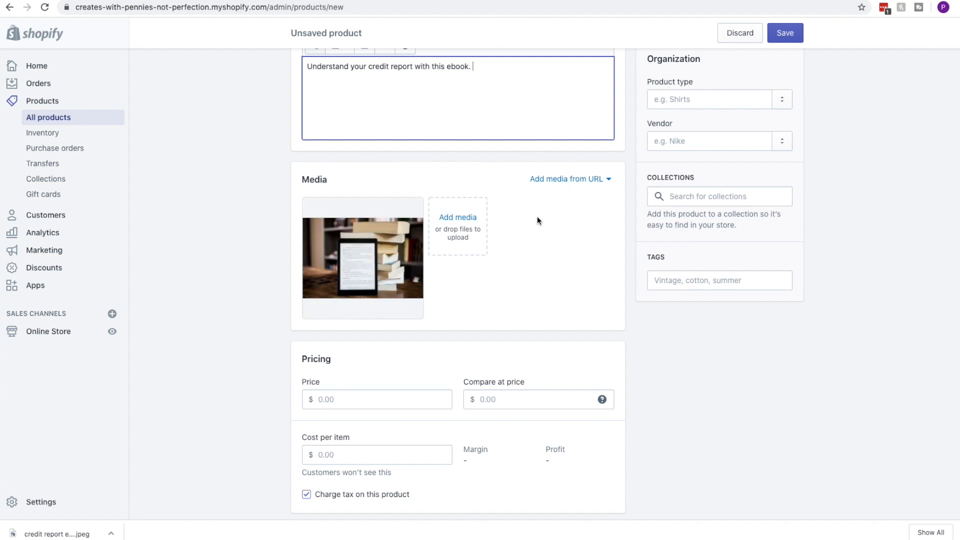
pyautogui.scroll(1, 328, 385)
pyautogui.scroll(-3, 327, 385)
# Set the product price to 10.00
pyautogui.click(353, 247)
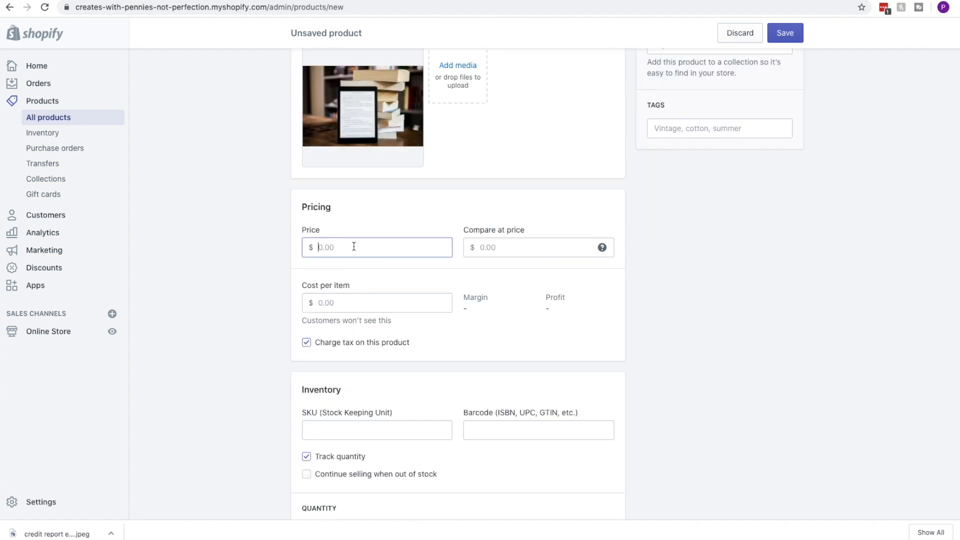
pyautogui.write('10.00')
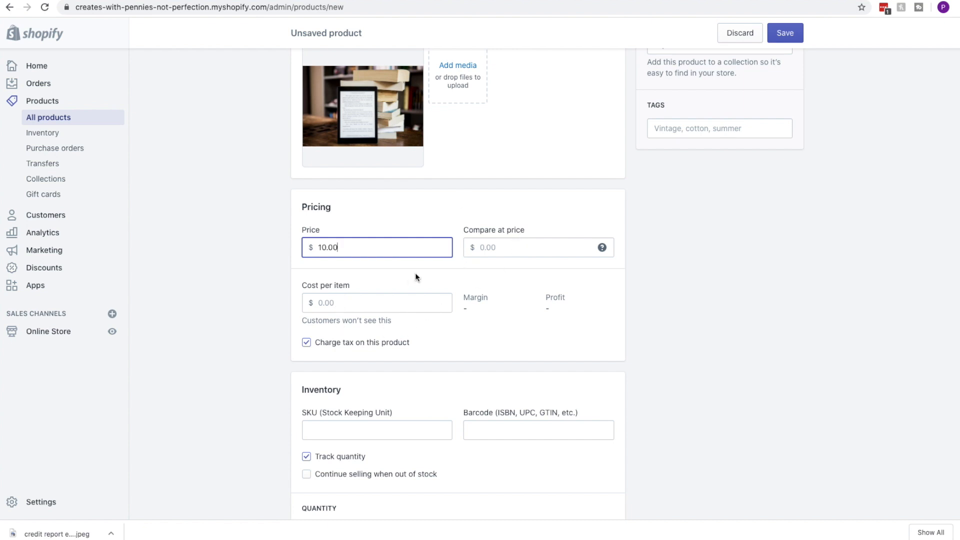
pyautogui.scroll(6, 406, 293)
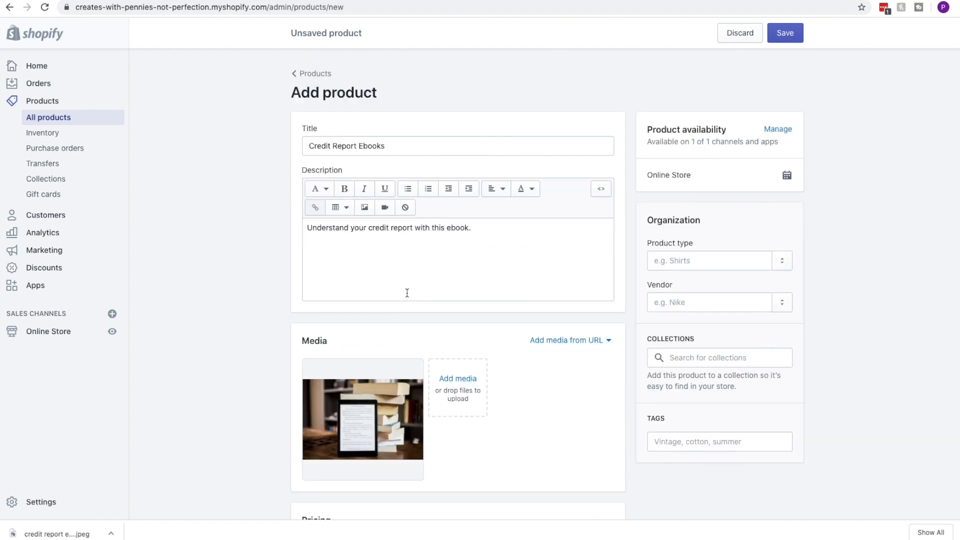
pyautogui.scroll(-15, 406, 293)
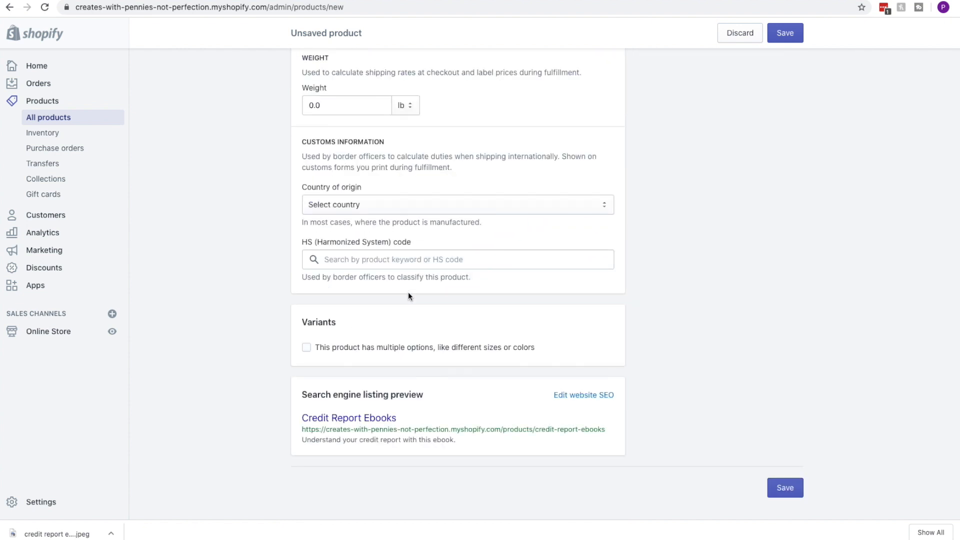
pyautogui.scroll(15, 408, 296)
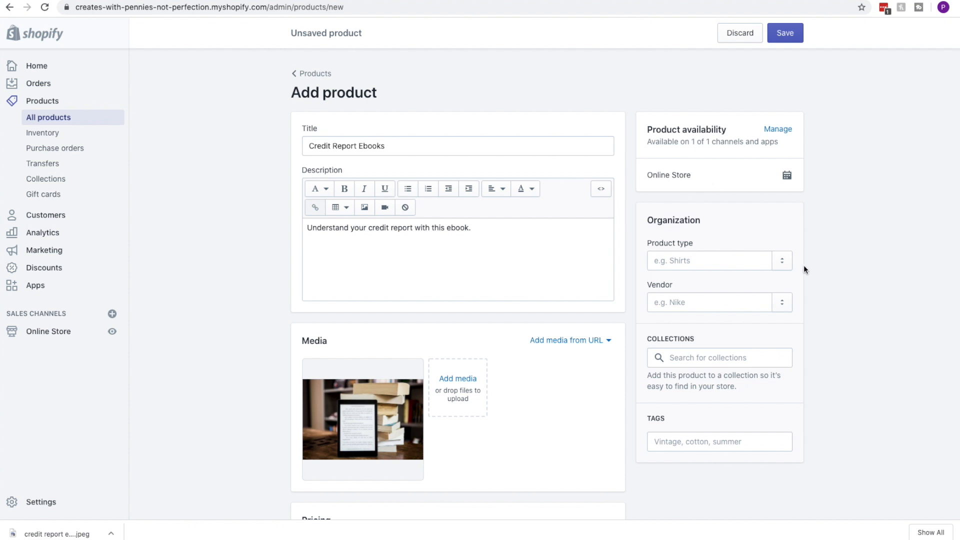
pyautogui.scroll(-5, 804, 259)
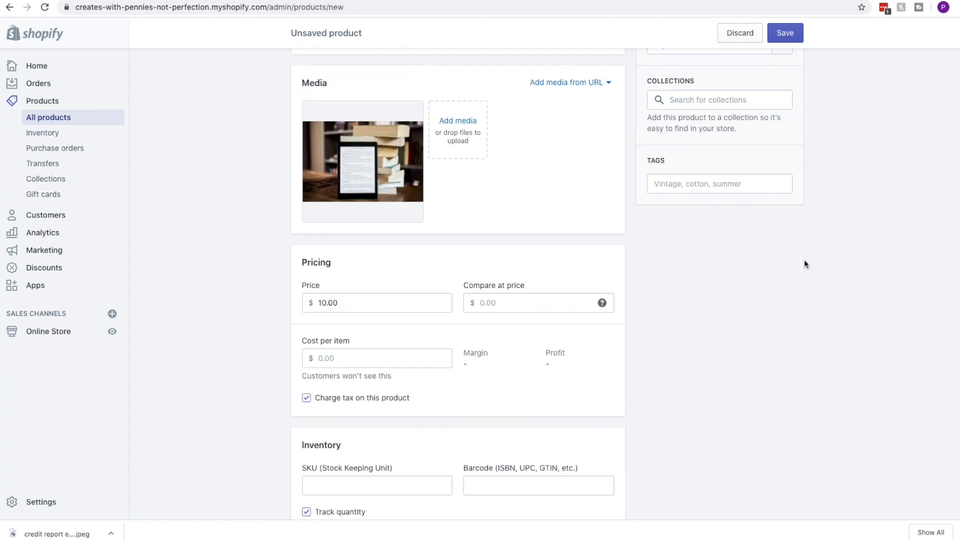
pyautogui.scroll(-4, 683, 291)
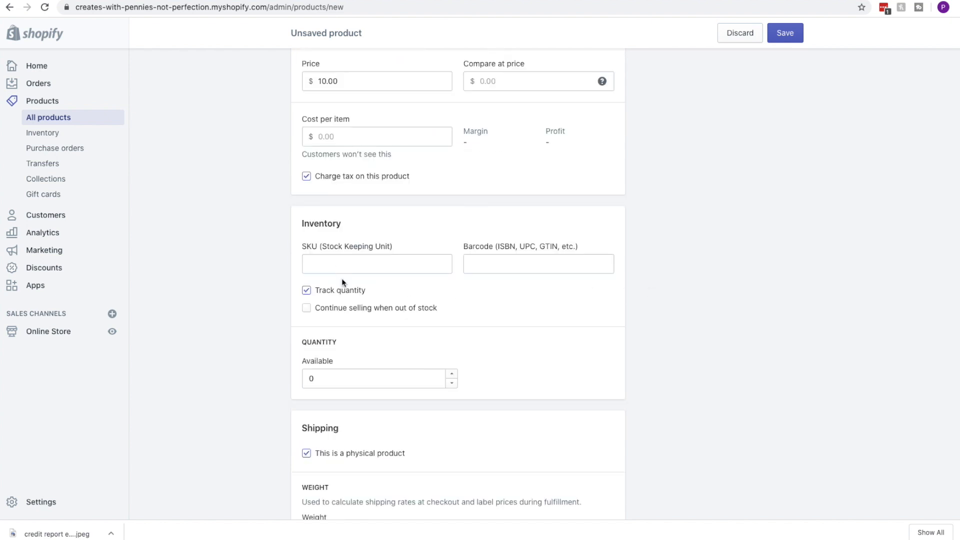
pyautogui.scroll(-4, 440, 321)
pyautogui.scroll(-5, 439, 321)
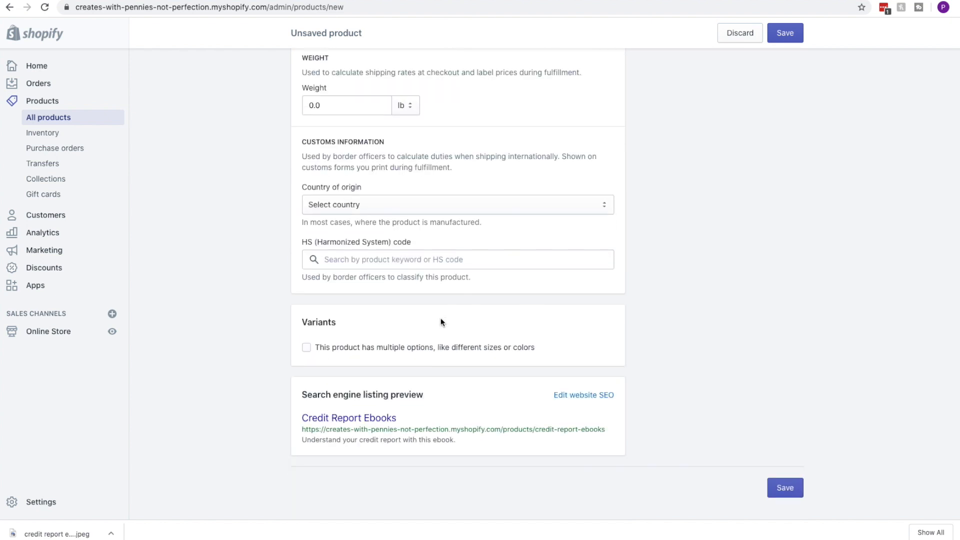
pyautogui.scroll(15, 440, 322)
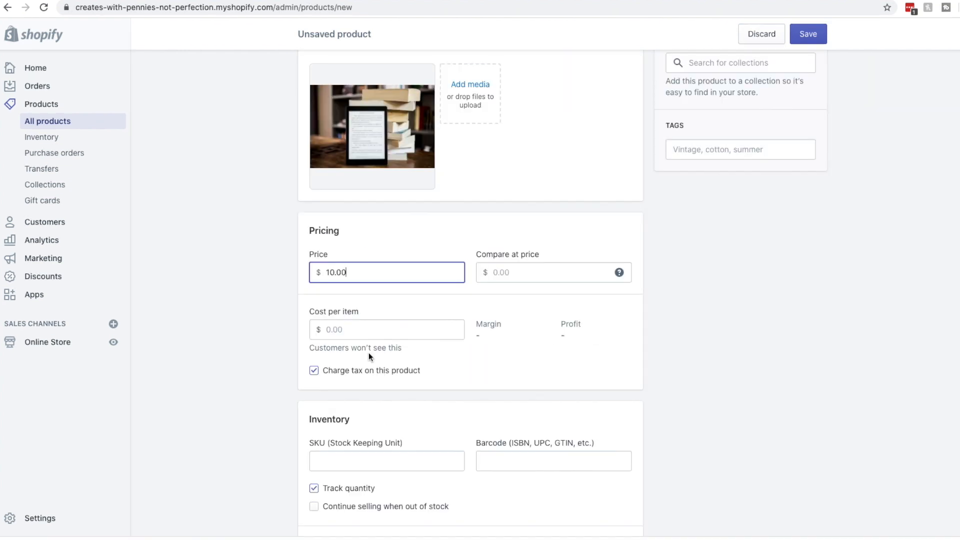
pyautogui.scroll(-1, 368, 353)
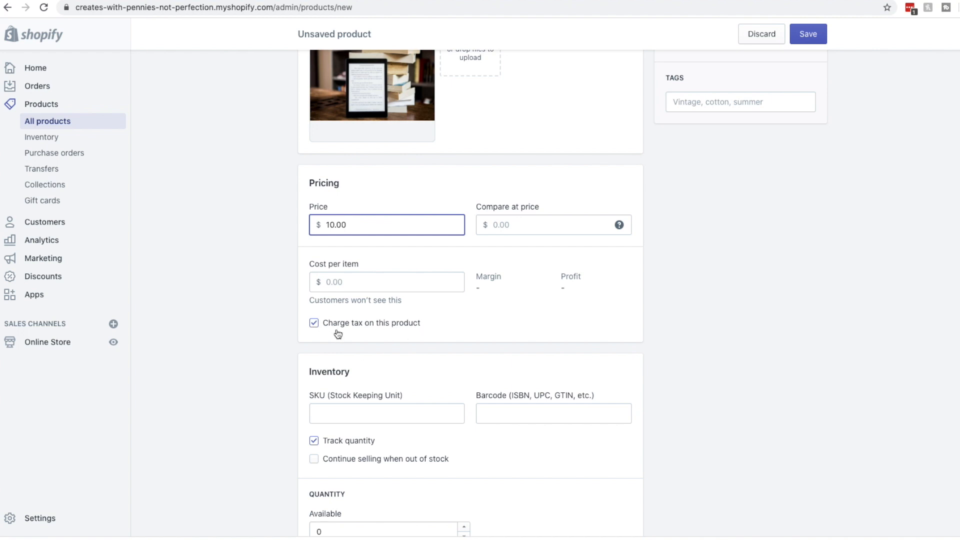
pyautogui.click(337, 325)
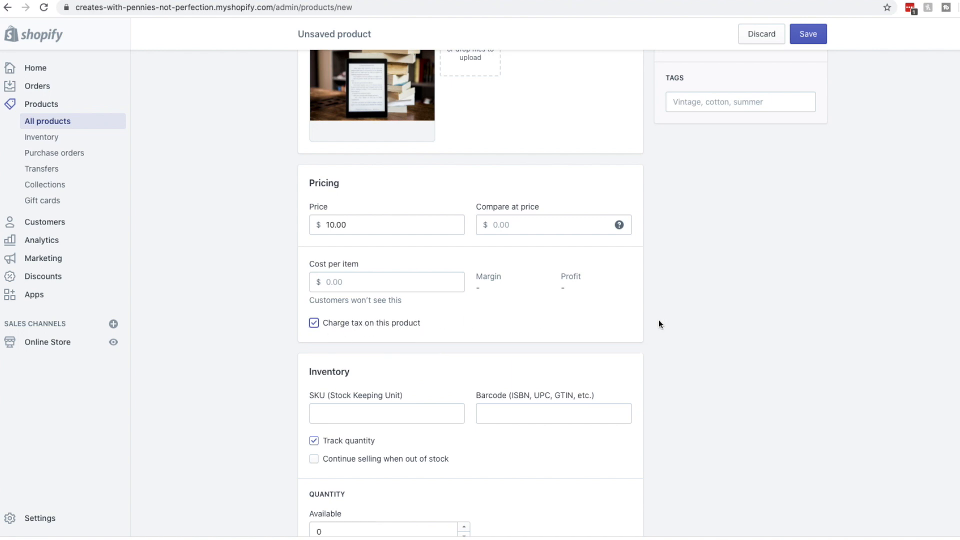
pyautogui.scroll(-3, 722, 318)
pyautogui.scroll(-2, 718, 317)
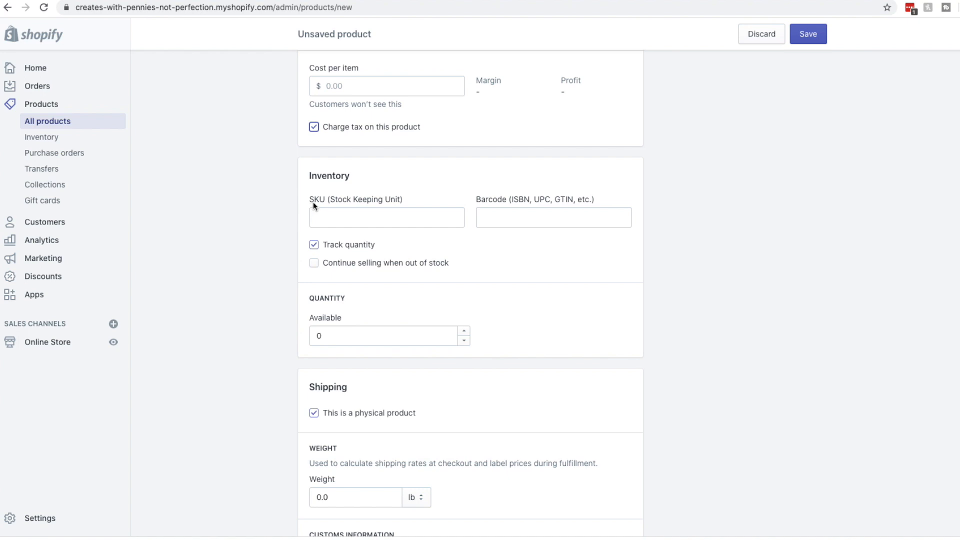
pyautogui.click(373, 214)
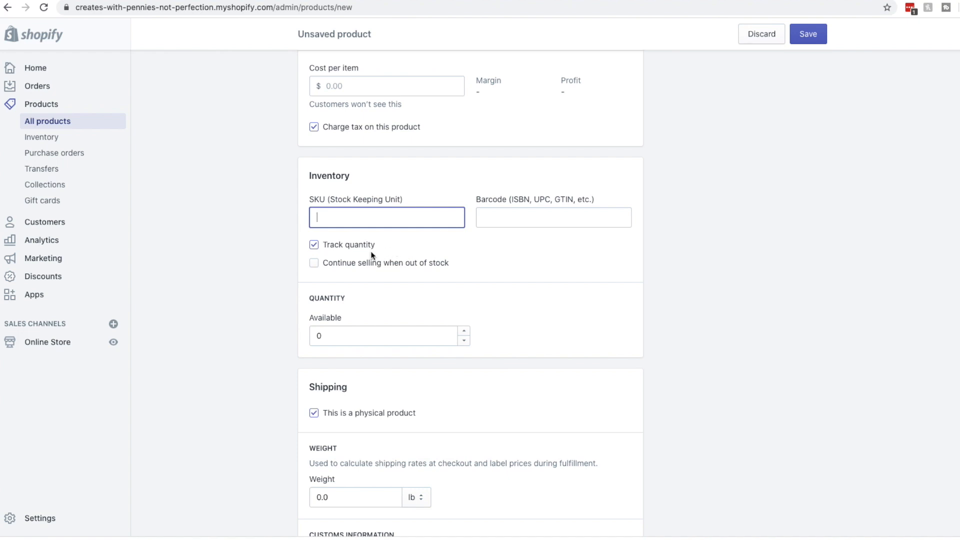
# Set available quantity to 1000 and enable 'Continue selling when out of stock'
pyautogui.click(380, 336)
pyautogui.press('super+a')
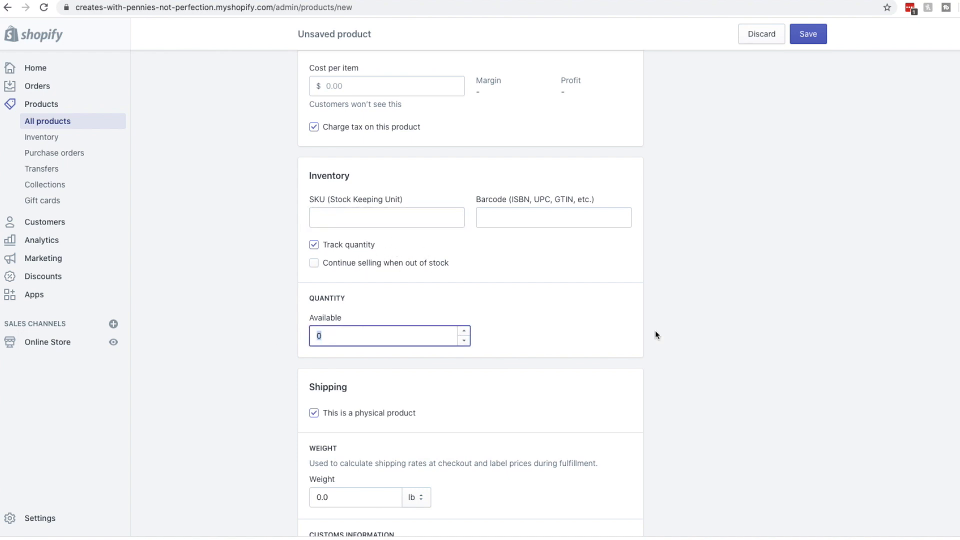
pyautogui.write('1000')
pyautogui.click(691, 305)
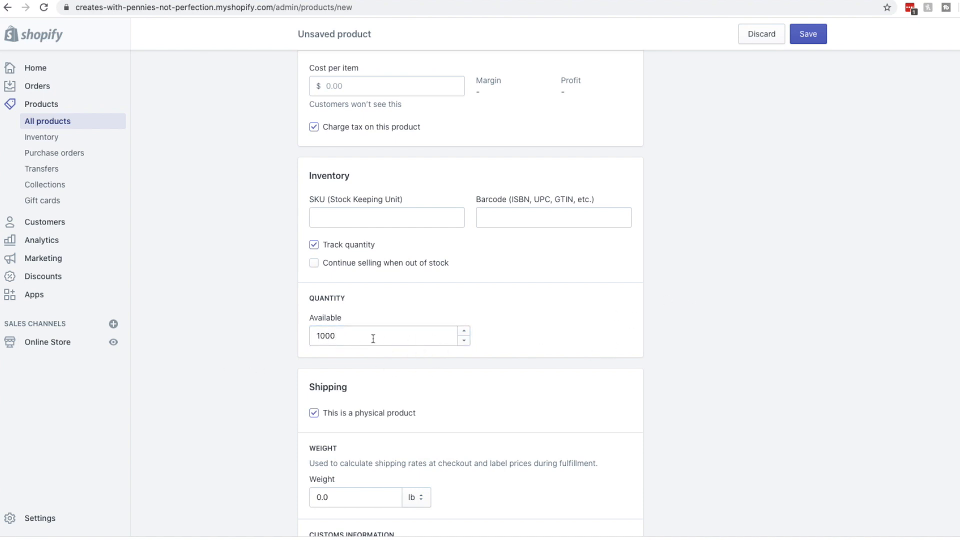
pyautogui.click(314, 263)
pyautogui.scroll(-1, 313, 284)
pyautogui.scroll(-3, 430, 294)
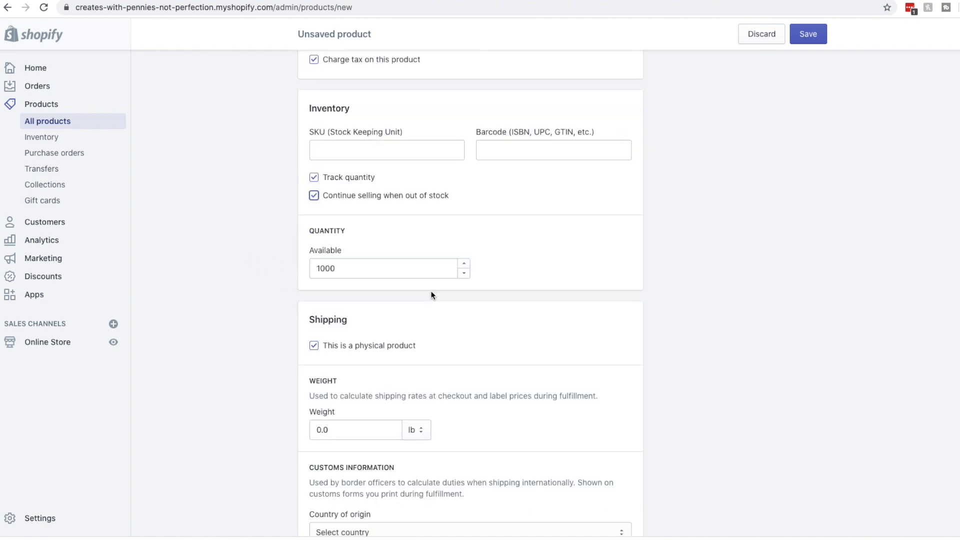
pyautogui.scroll(-1, 420, 272)
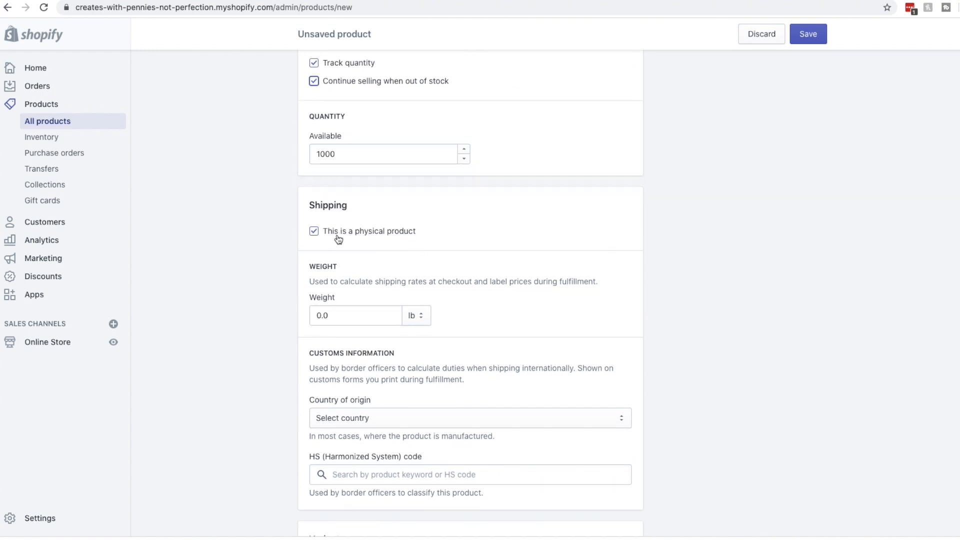
# Uncheck 'This is a physical product' so the ebook needs no shipping details
pyautogui.click(338, 240)
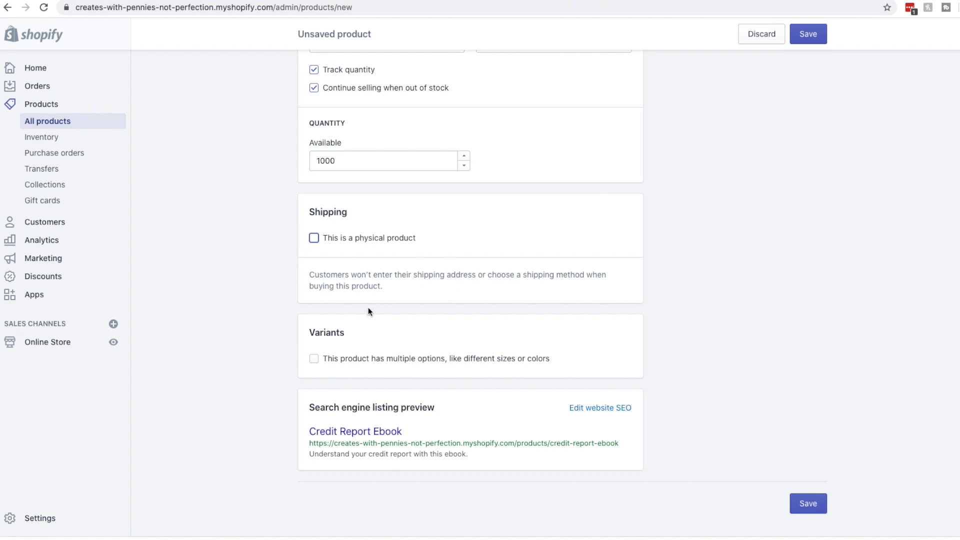
pyautogui.scroll(1, 357, 370)
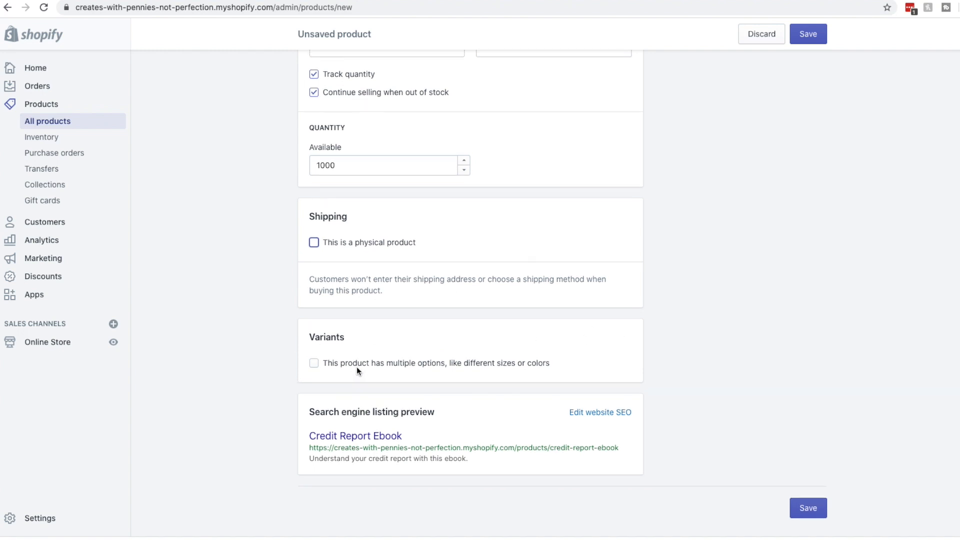
pyautogui.scroll(-1, 363, 350)
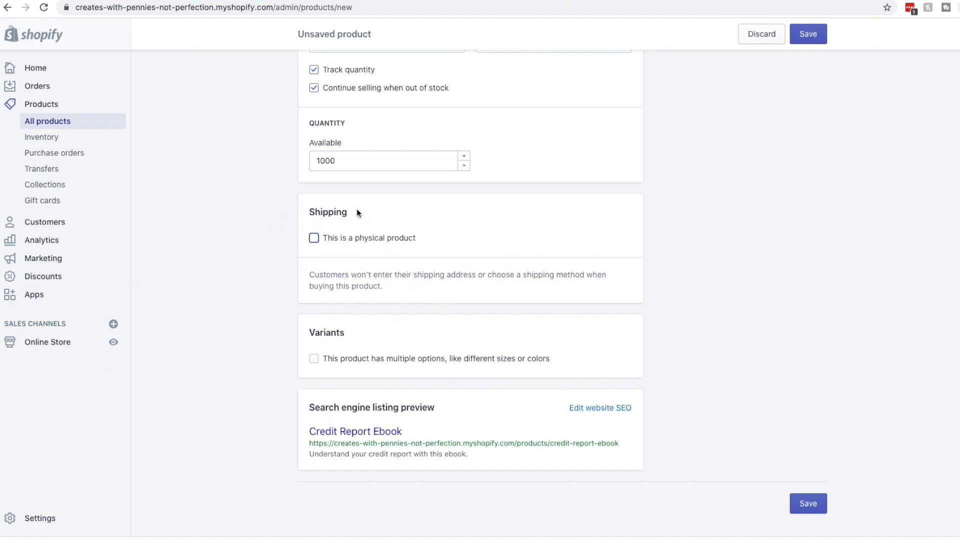
pyautogui.scroll(2, 407, 298)
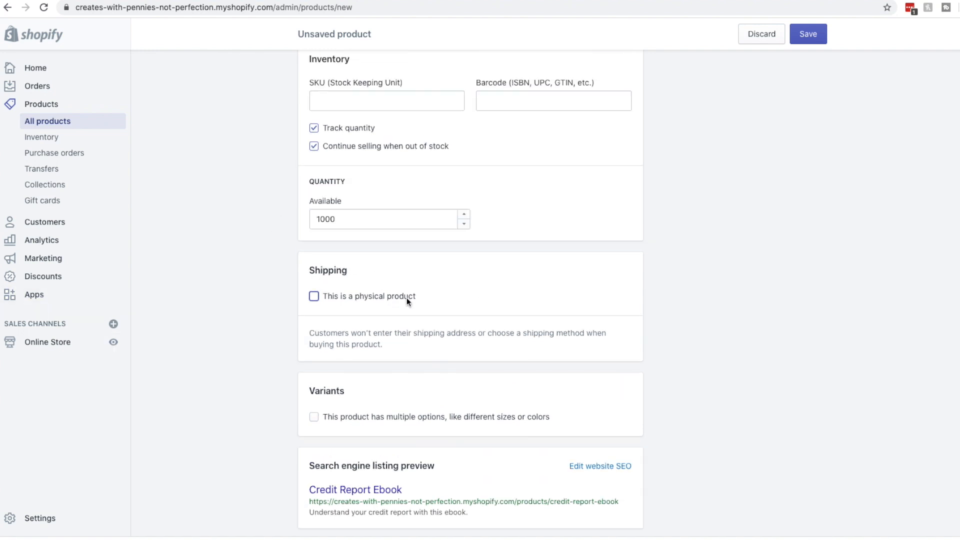
pyautogui.scroll(10, 440, 304)
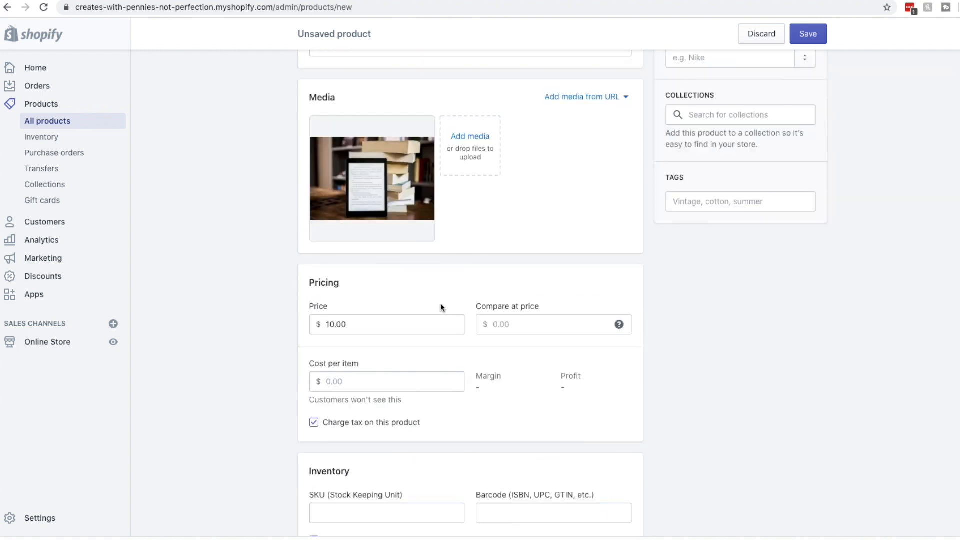
pyautogui.scroll(5, 440, 303)
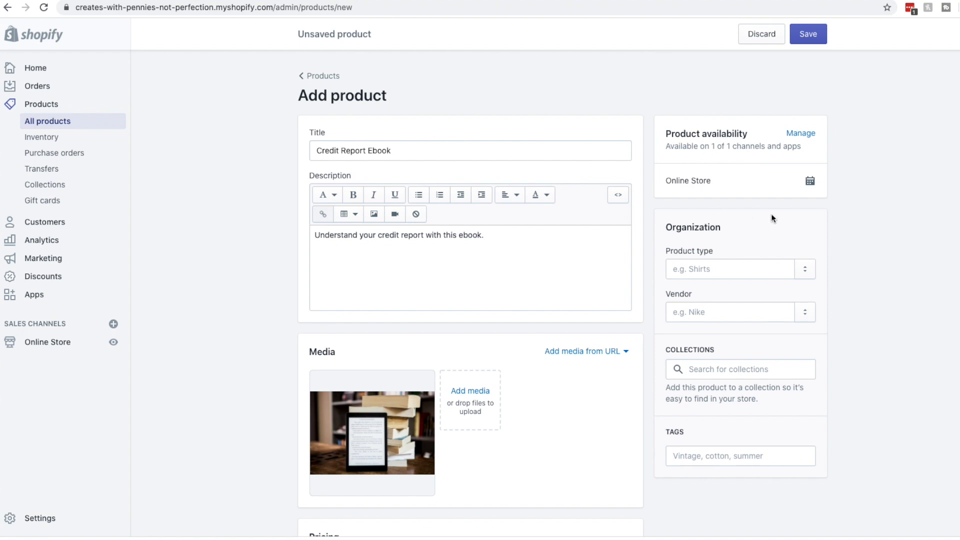
# Keep the product available on Online Store and set its product type to the new type 'Ebook'
pyautogui.click(798, 134)
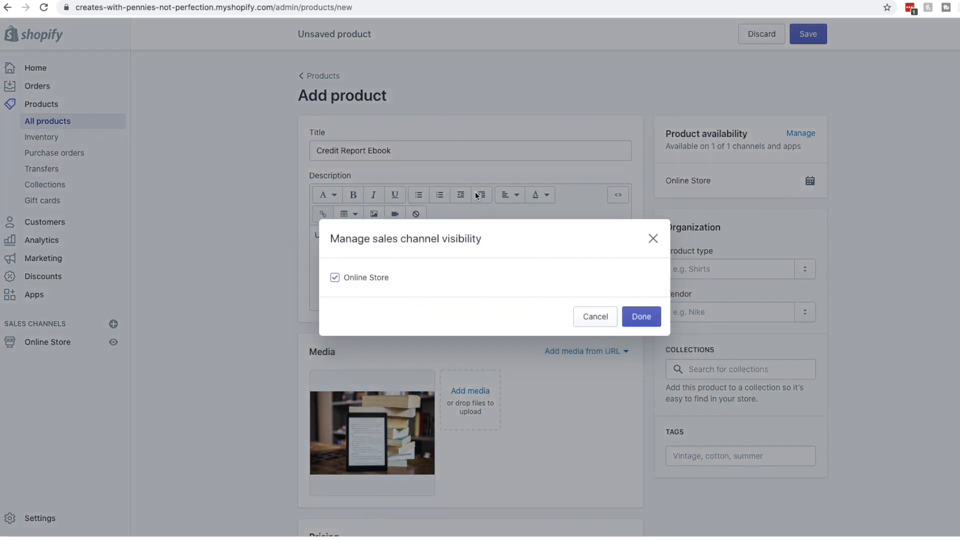
pyautogui.click(641, 316)
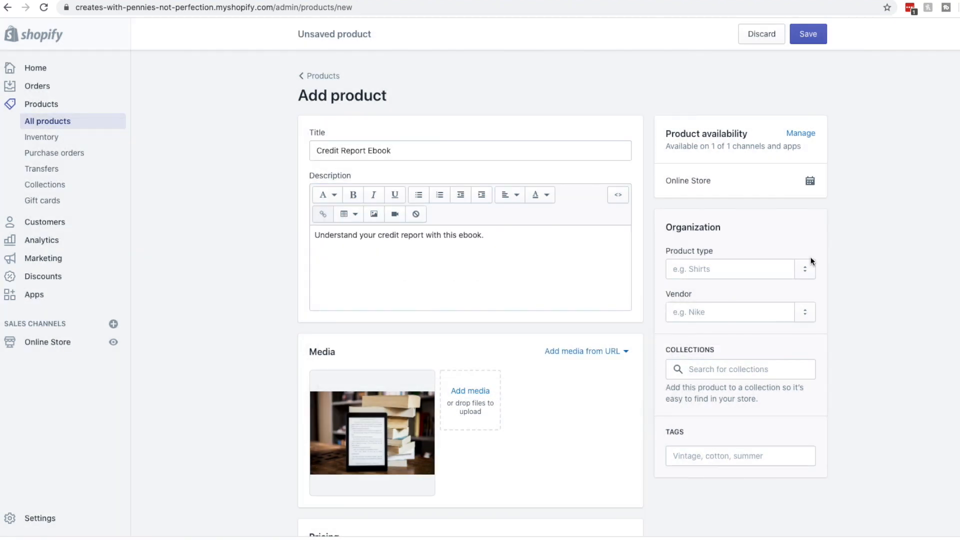
pyautogui.click(700, 268)
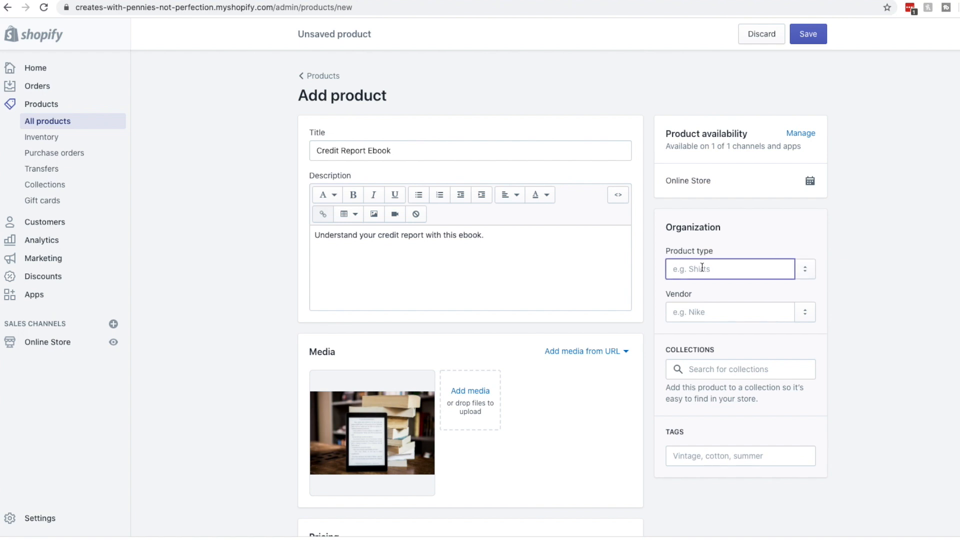
pyautogui.write('Ebook')
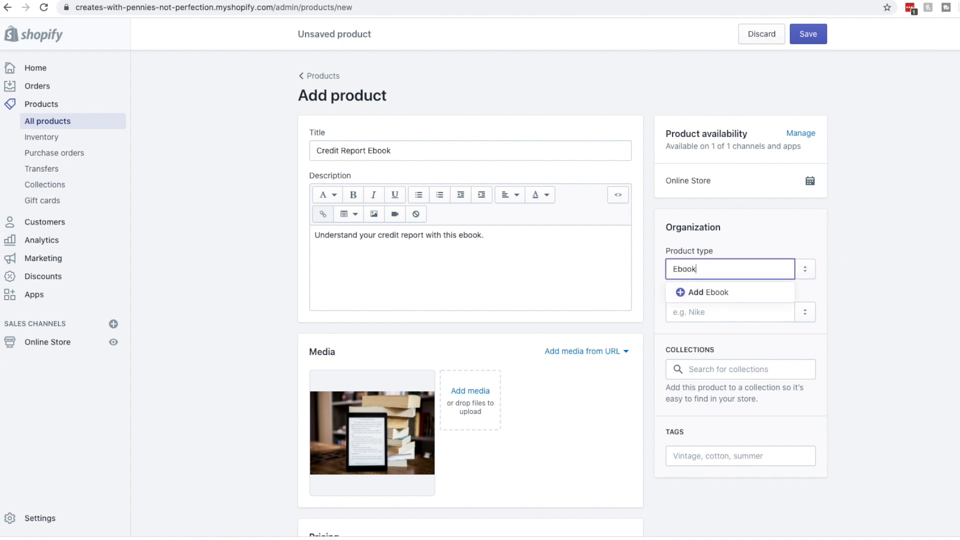
pyautogui.click(718, 298)
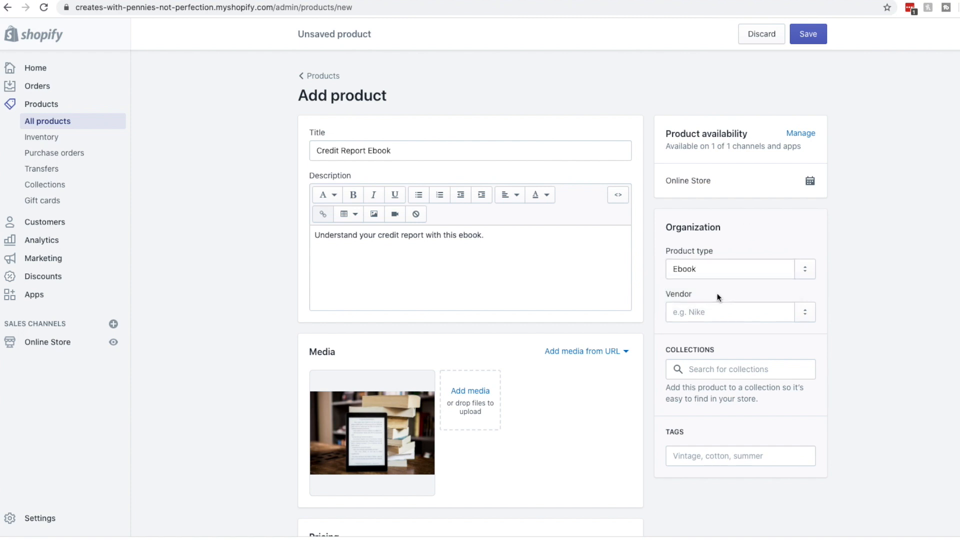
pyautogui.click(746, 269)
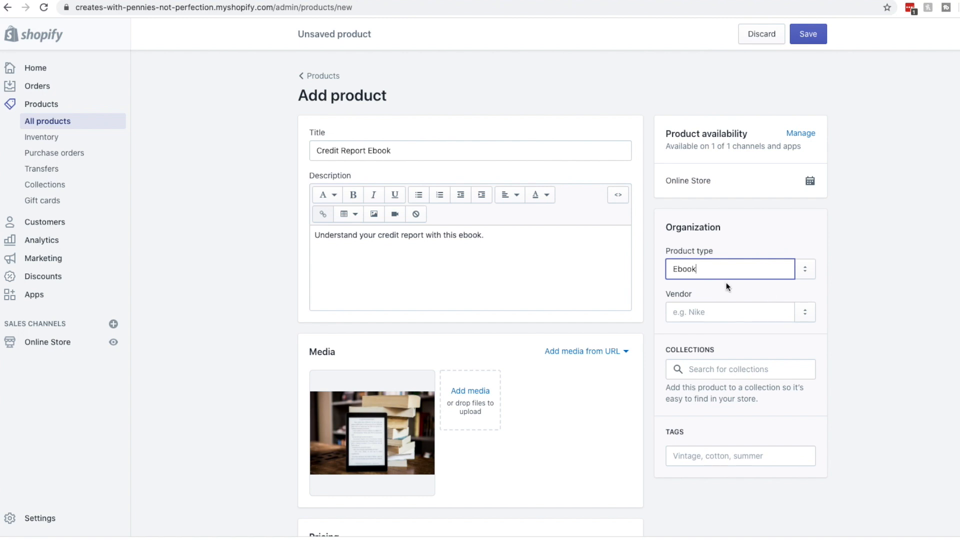
# Add the product to the Home page collection
pyautogui.click(716, 312)
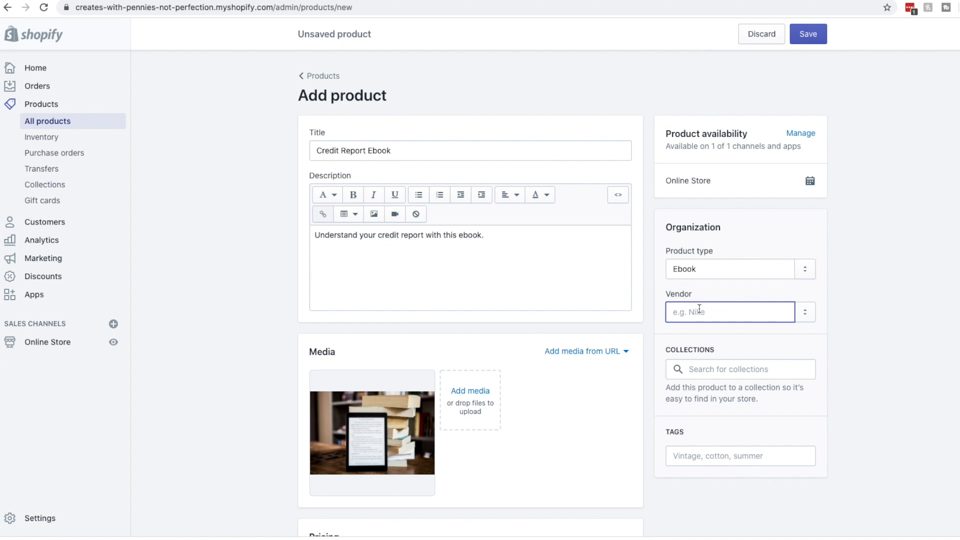
pyautogui.click(725, 365)
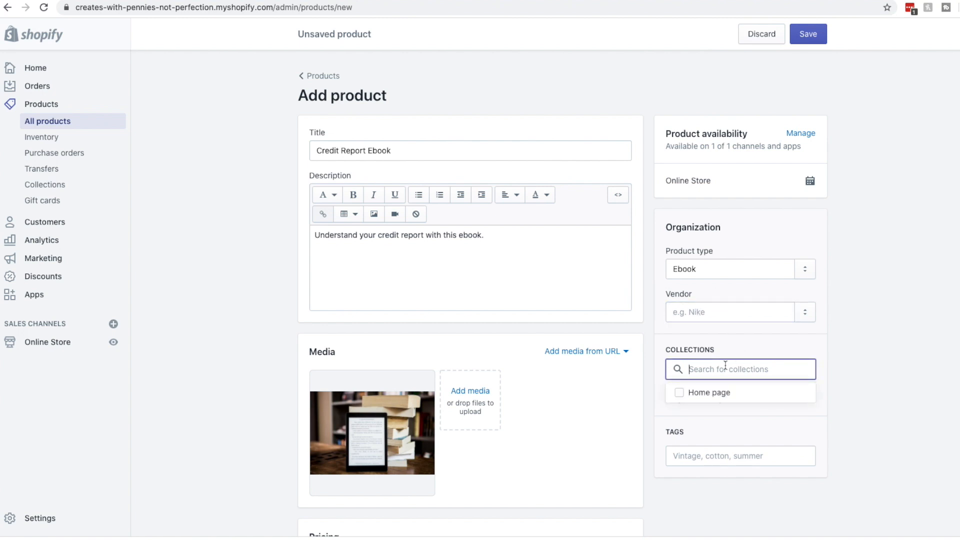
pyautogui.click(658, 379)
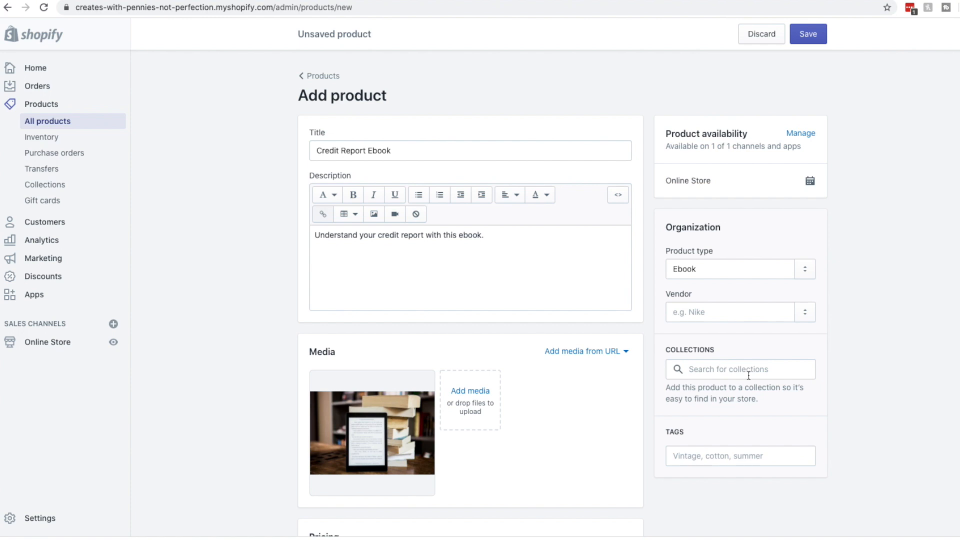
pyautogui.click(714, 370)
pyautogui.write('=')
pyautogui.moveTo(770, 373); pyautogui.dragTo(662, 375)
pyautogui.press('BackSpace')
pyautogui.click(713, 368)
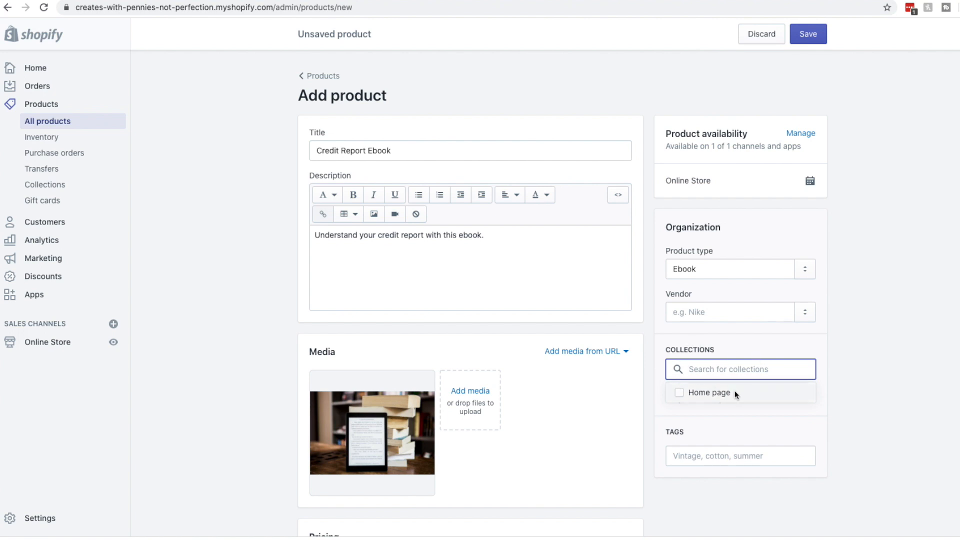
pyautogui.click(719, 392)
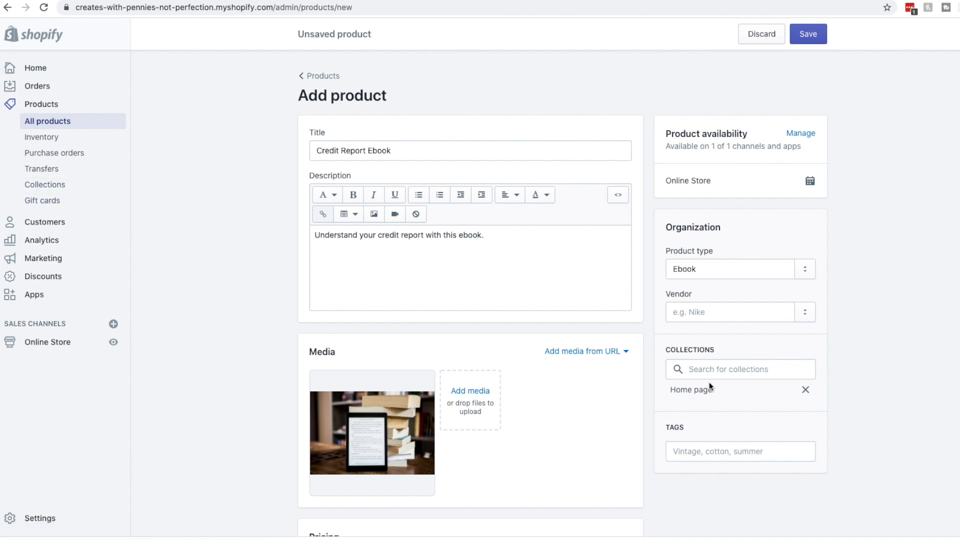
# Tag the product with credit, ebook and credit score
pyautogui.click(747, 452)
pyautogui.write('credit')
pyautogui.press('Return')
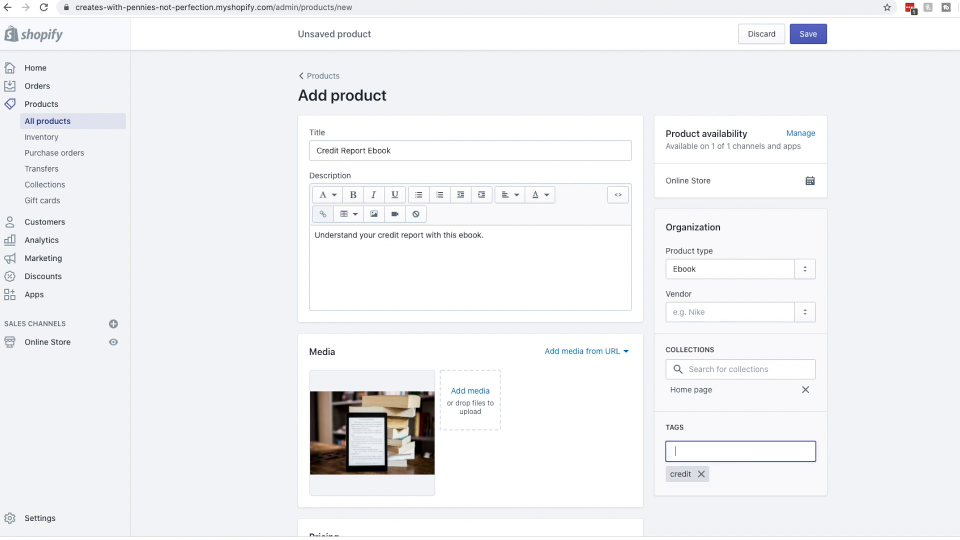
pyautogui.write('ebook')
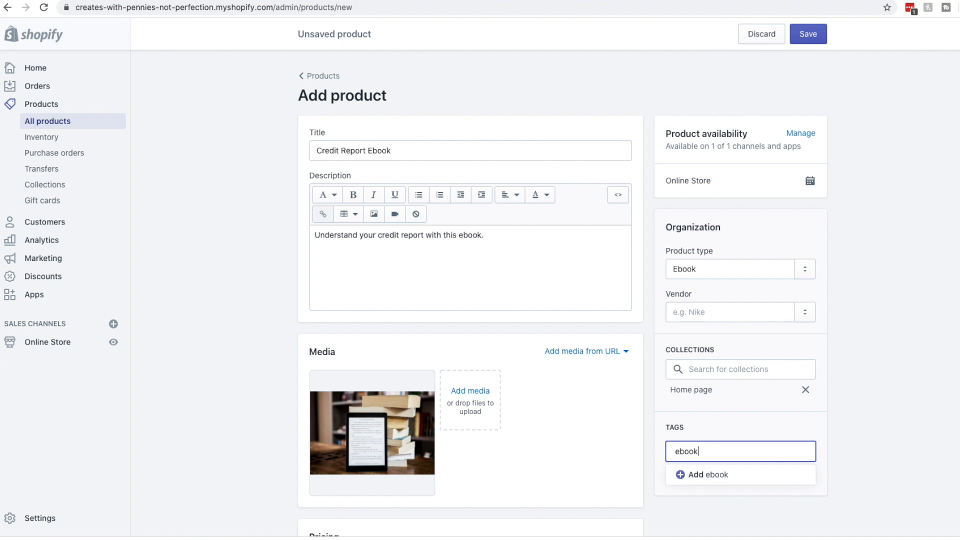
pyautogui.press('Return')
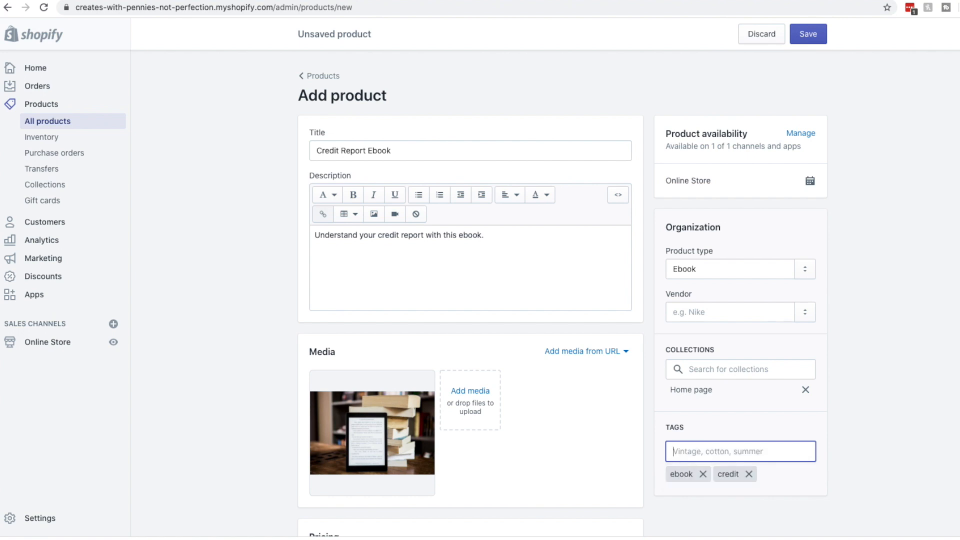
pyautogui.write('dit score')
pyautogui.press('Return')
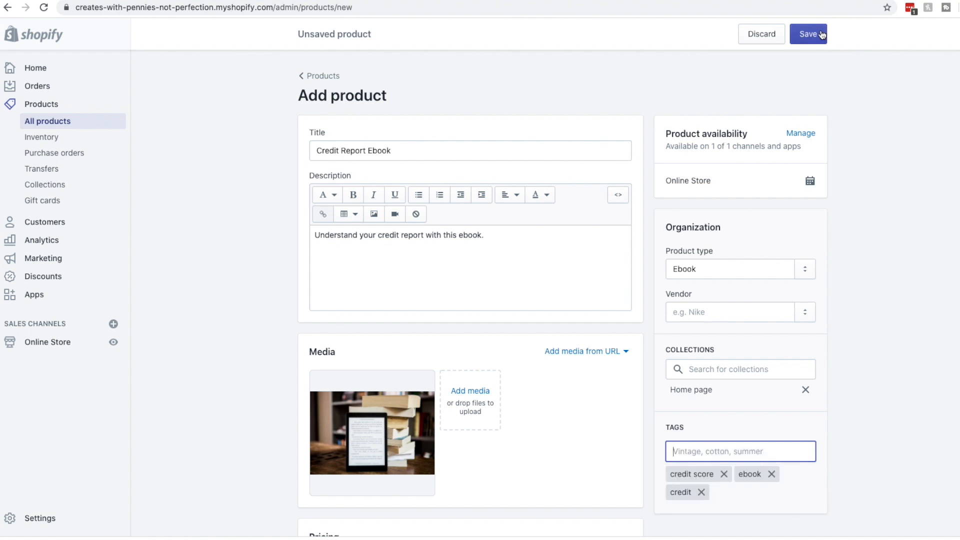
# Save the Credit Report Ebook product and review the saved product page
pyautogui.click(821, 35)
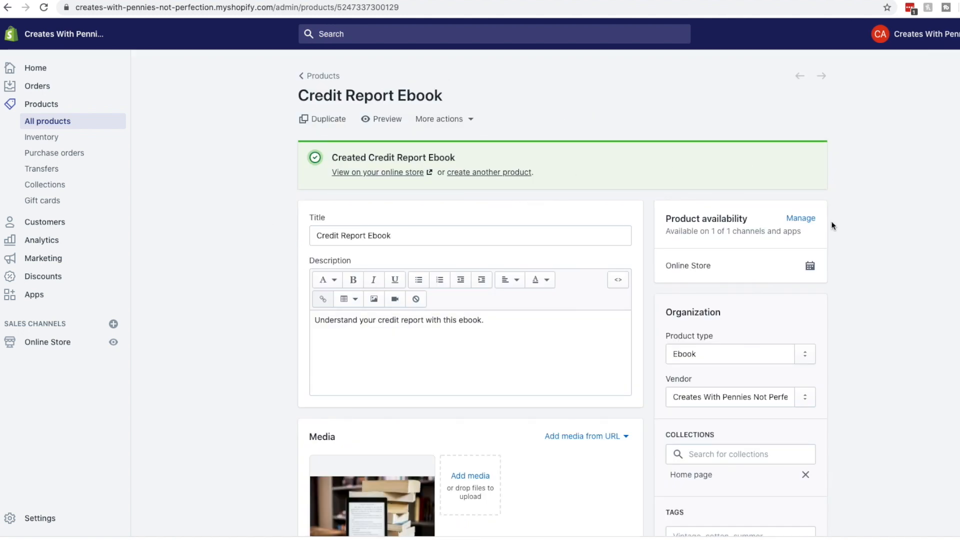
pyautogui.scroll(-15, 346, 300)
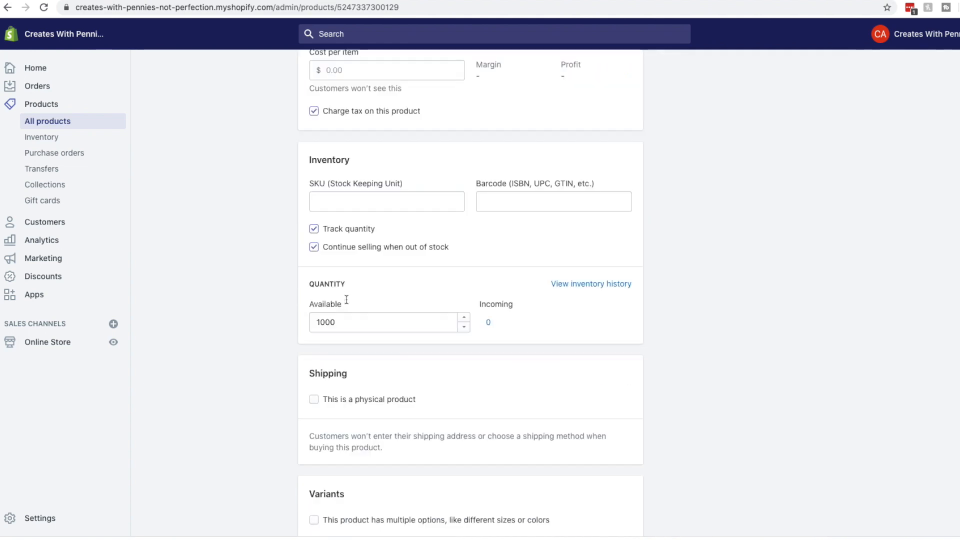
pyautogui.scroll(-2, 346, 300)
pyautogui.scroll(18, 346, 300)
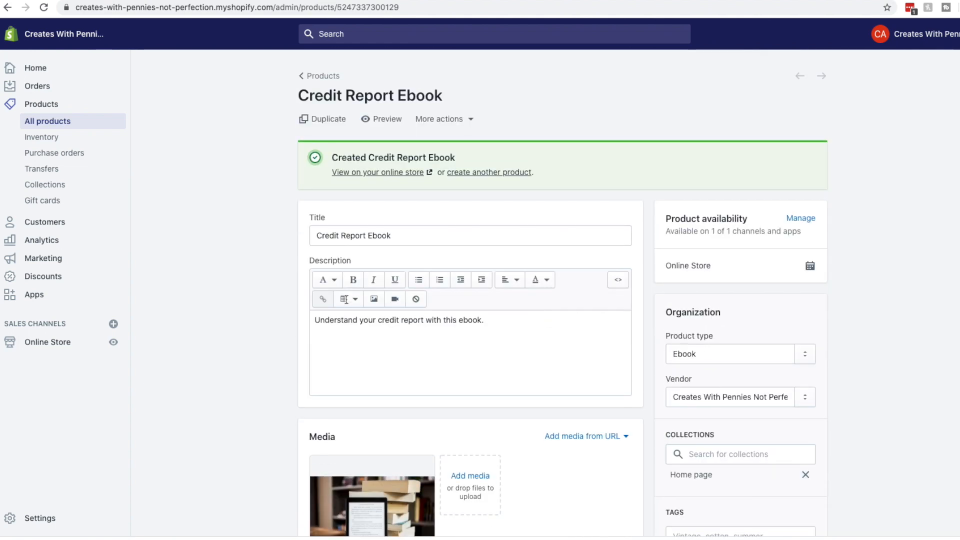
pyautogui.click(470, 123)
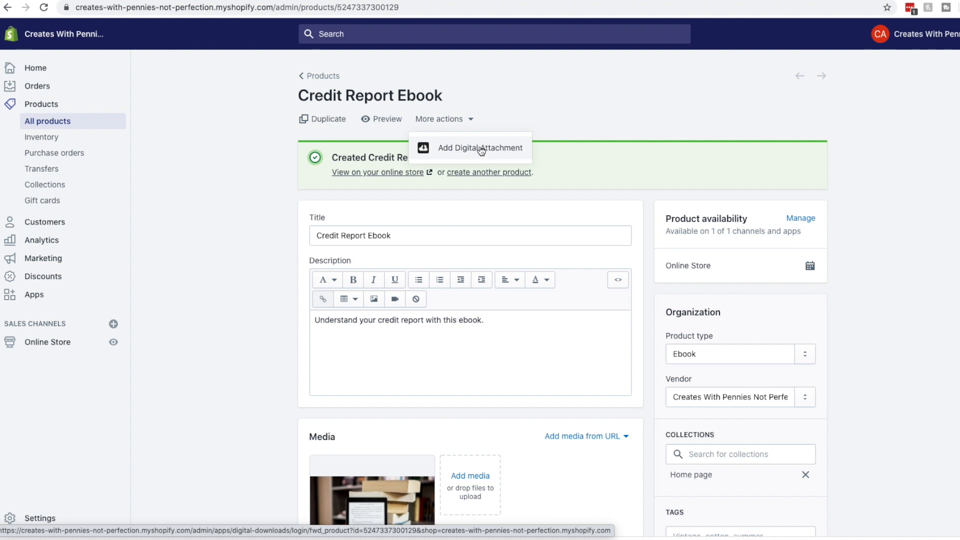
# Attach CreditReports.pdf from Downloads as the ebook's digital download file
pyautogui.click(481, 149)
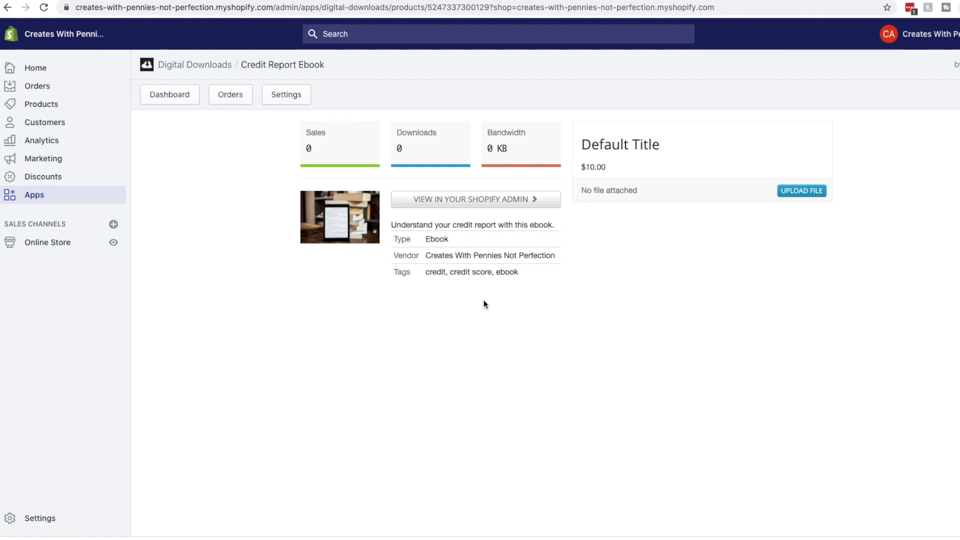
pyautogui.click(800, 191)
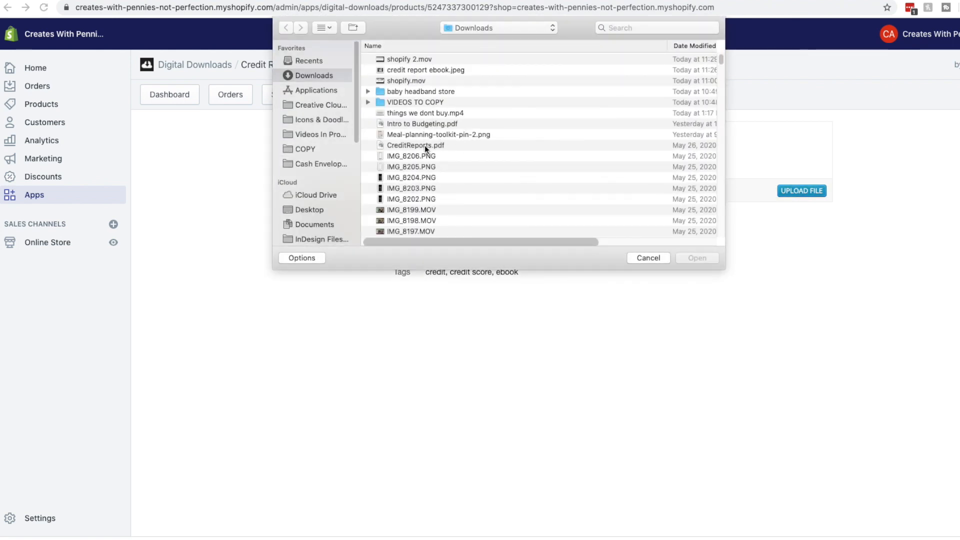
pyautogui.click(424, 145)
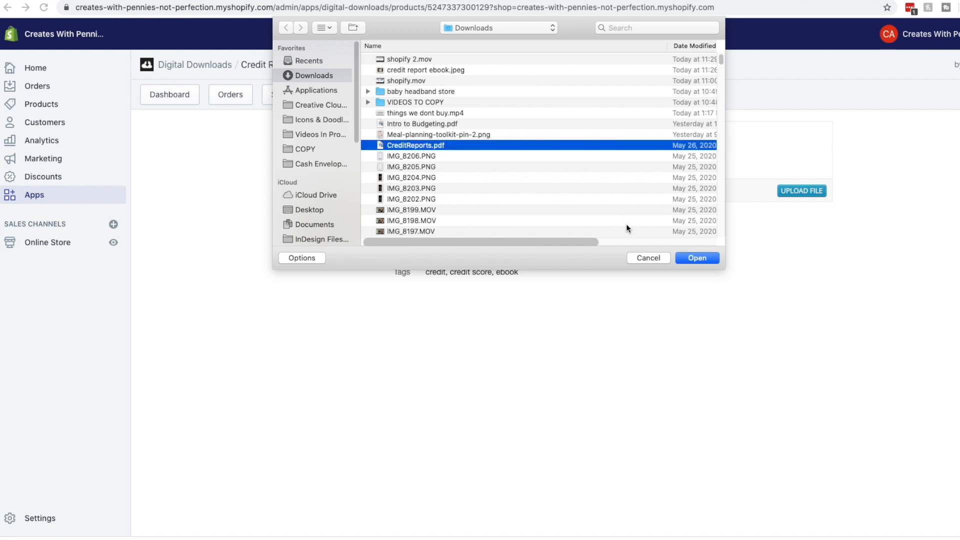
pyautogui.click(703, 259)
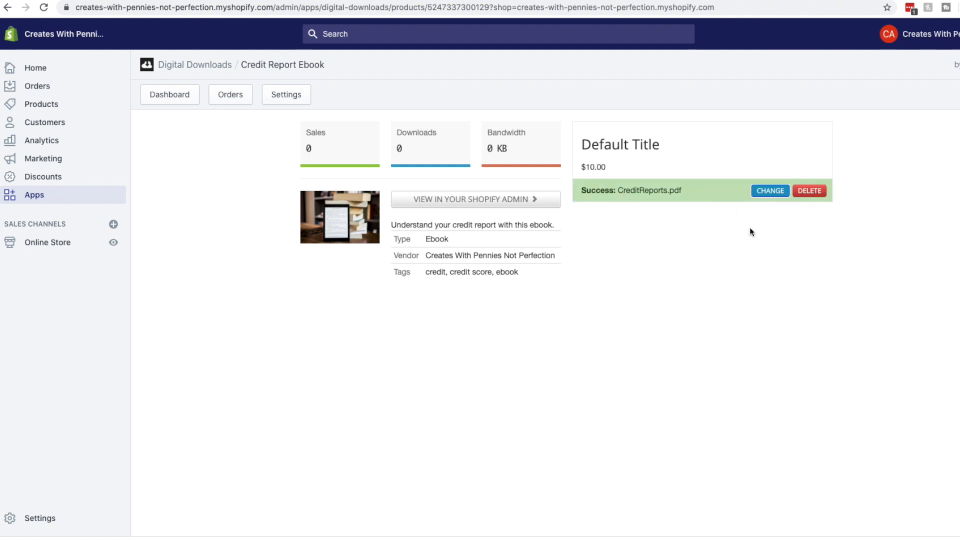
# Review the Credit Report Ebook product page, then view the Digital Downloads dashboard listing CreditReports.pdf
pyautogui.click(475, 202)
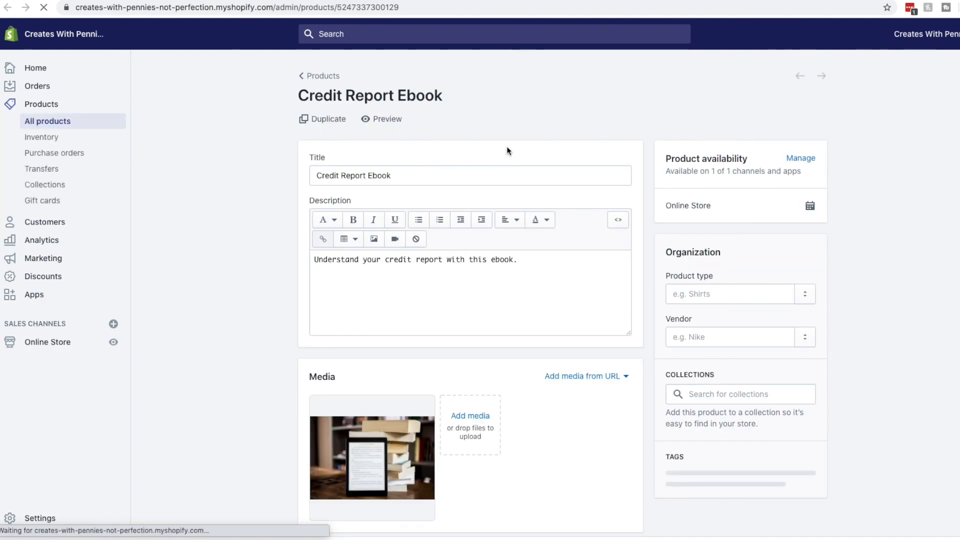
pyautogui.scroll(-2, 867, 203)
pyautogui.scroll(-15, 869, 206)
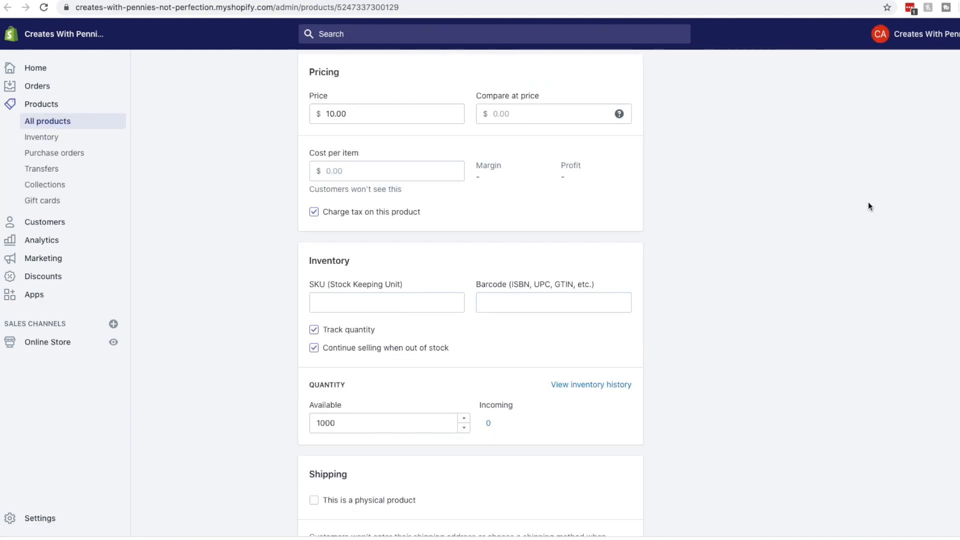
pyautogui.scroll(16, 868, 205)
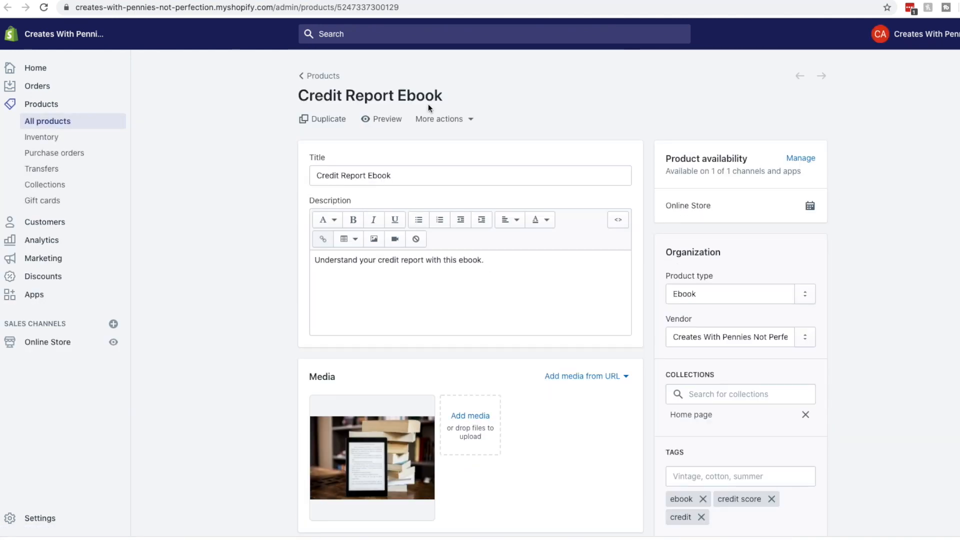
pyautogui.click(240, 1)
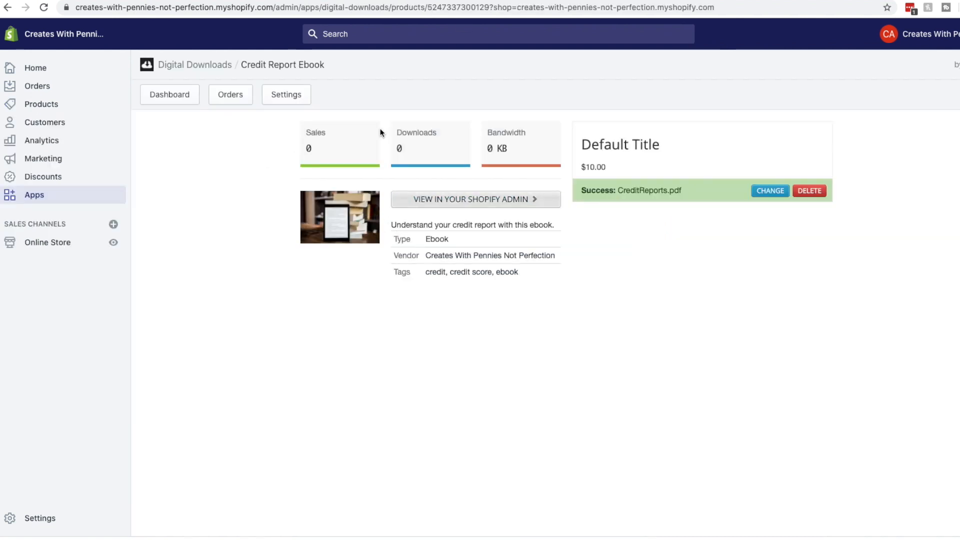
pyautogui.click(170, 104)
pyautogui.click(475, 201)
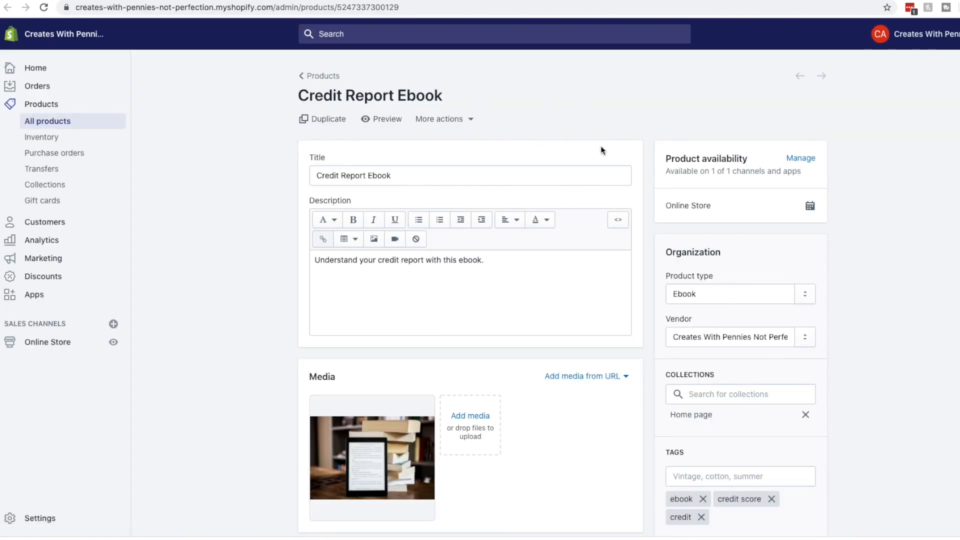
pyautogui.scroll(-5, 709, 253)
pyautogui.scroll(-10, 731, 257)
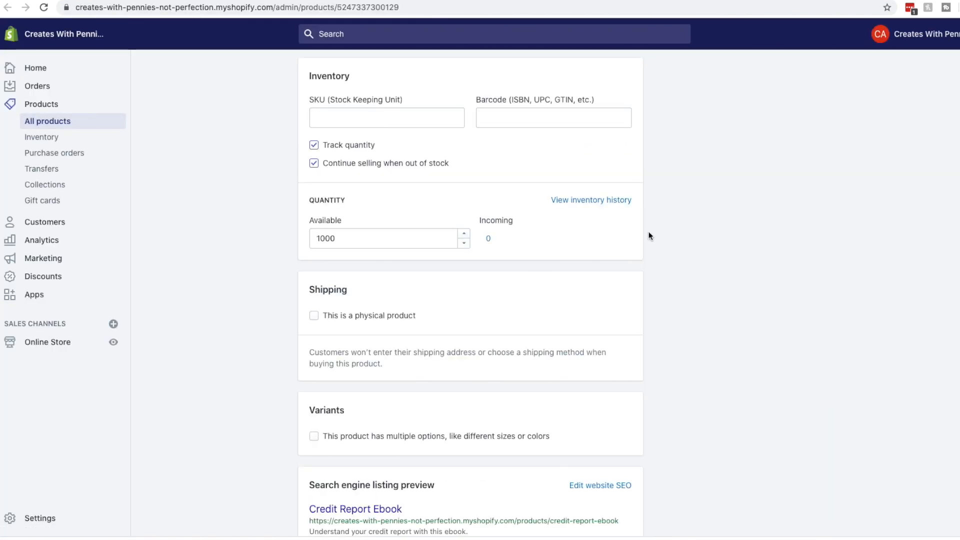
pyautogui.scroll(15, 378, 295)
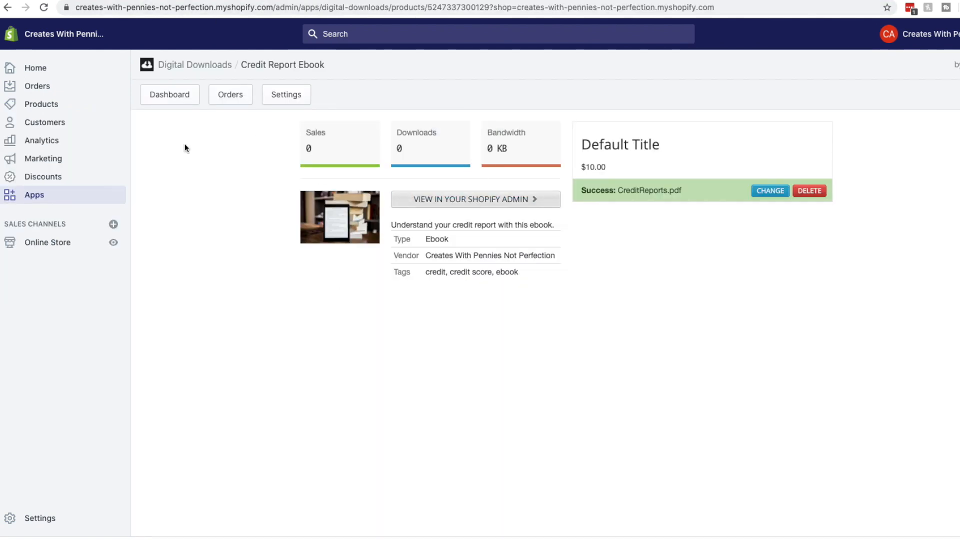
pyautogui.click(162, 96)
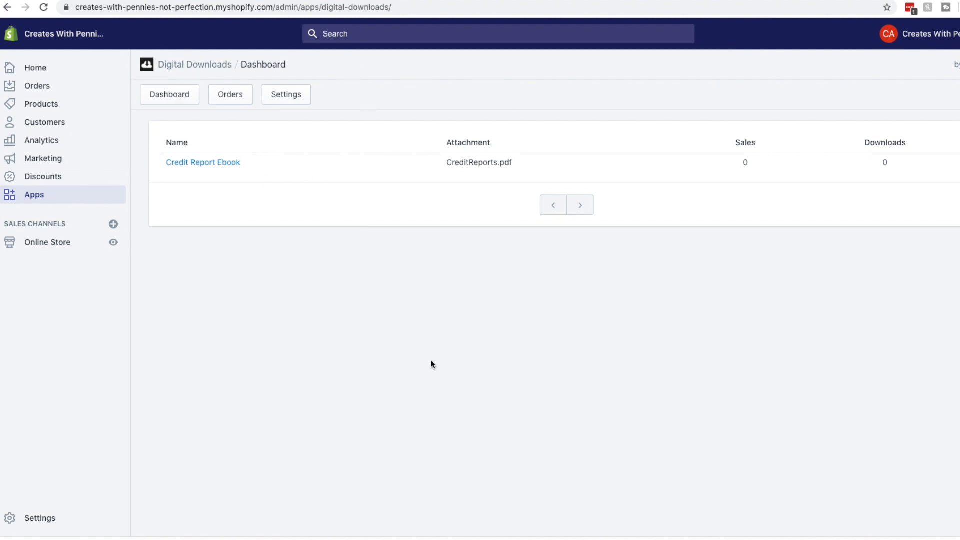
# Check the Digital Downloads Orders and Settings tabs, then go to the Products list
pyautogui.click(240, 99)
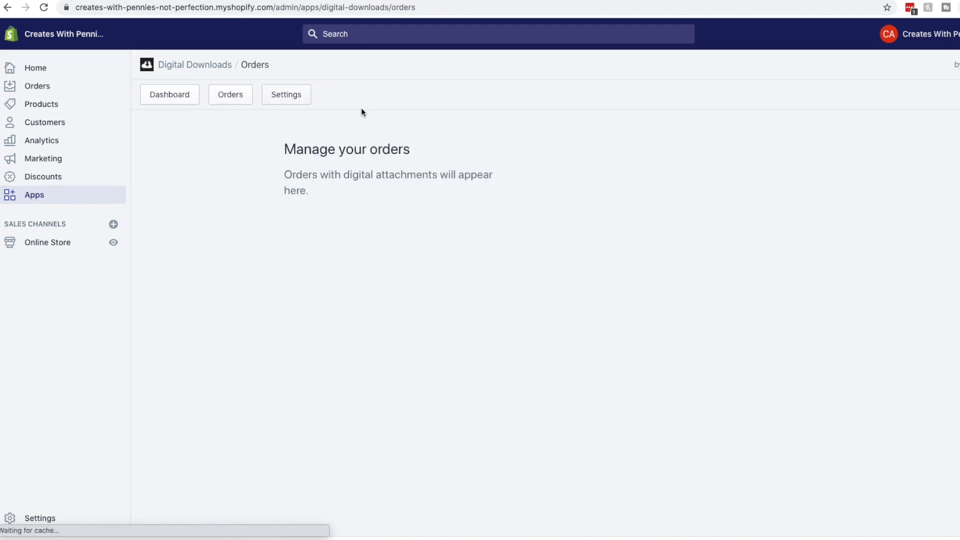
pyautogui.click(285, 94)
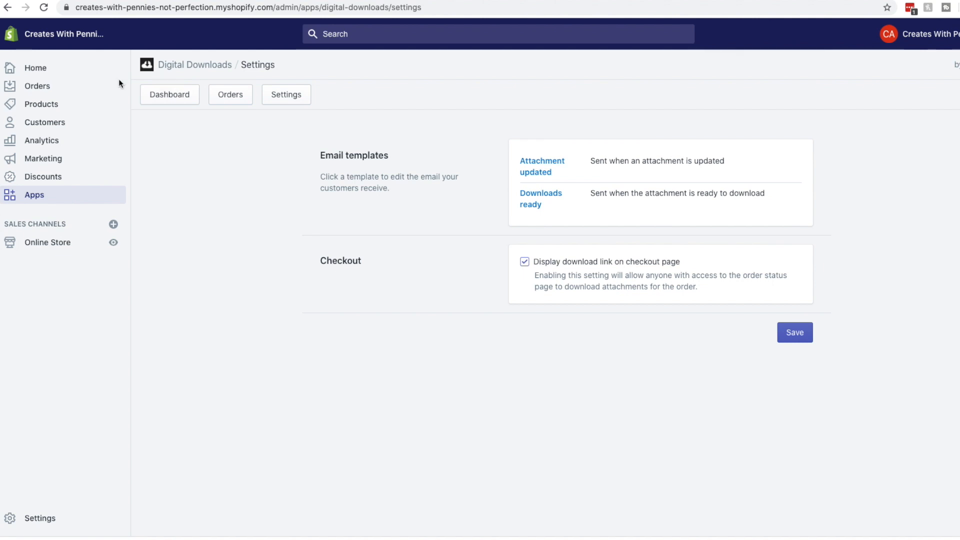
pyautogui.click(70, 105)
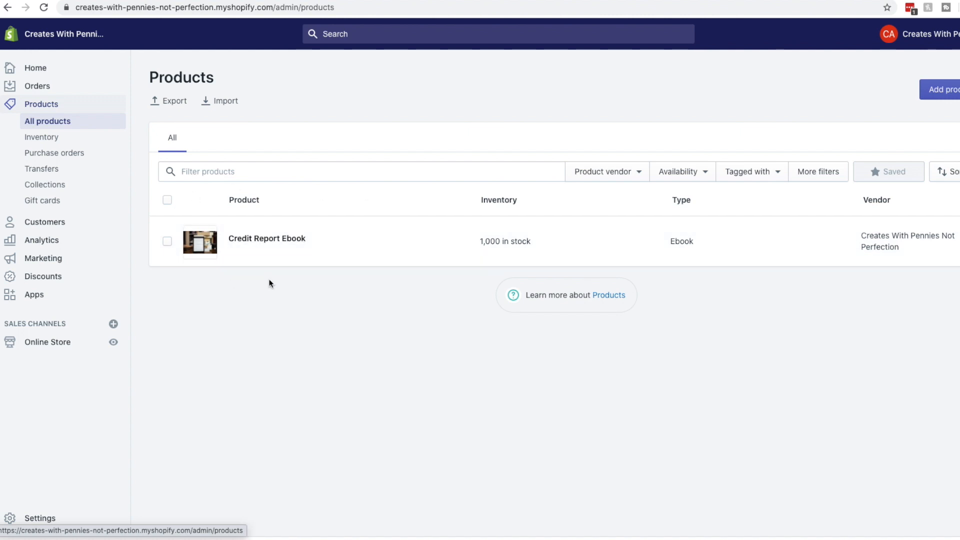
# Look at the installed Digital Downloads app, then return to the Products list
pyautogui.click(46, 294)
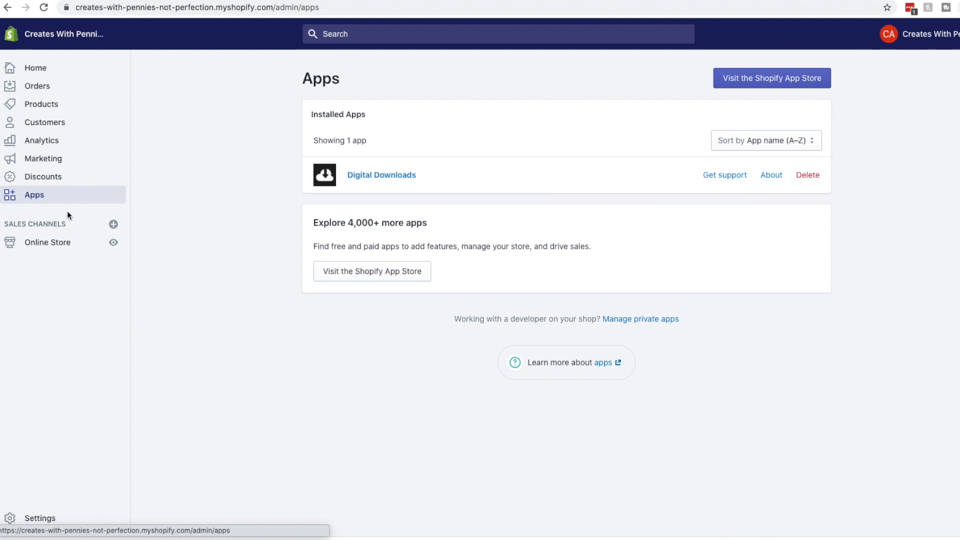
pyautogui.click(403, 176)
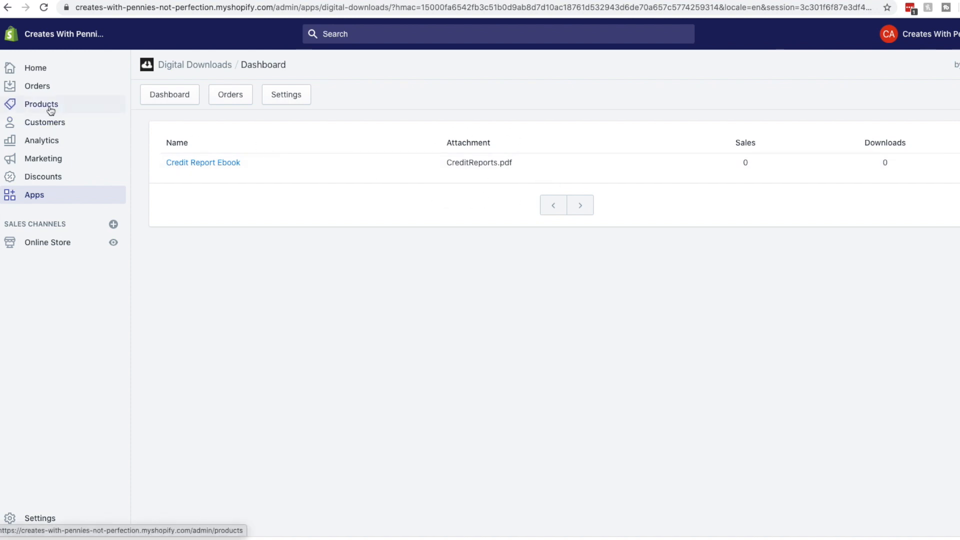
pyautogui.click(51, 111)
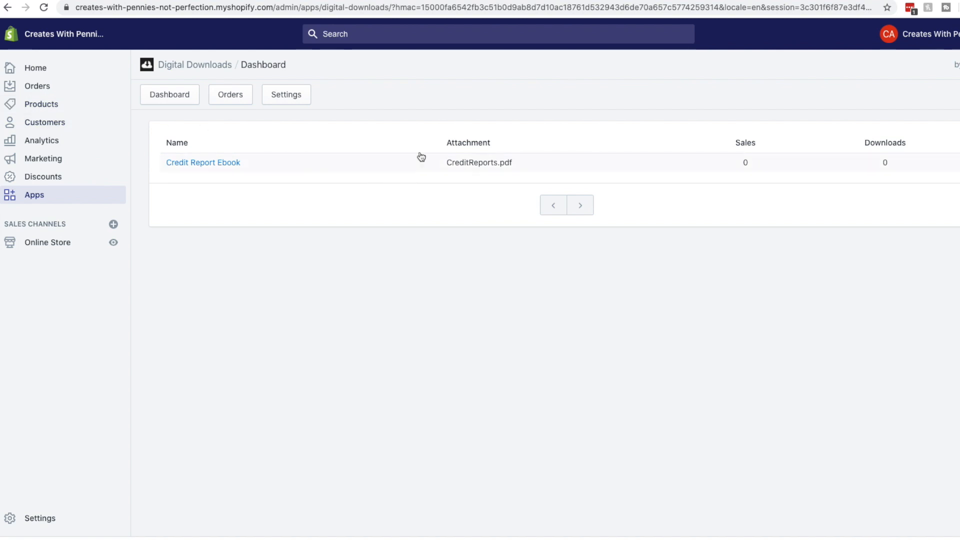
pyautogui.click(51, 105)
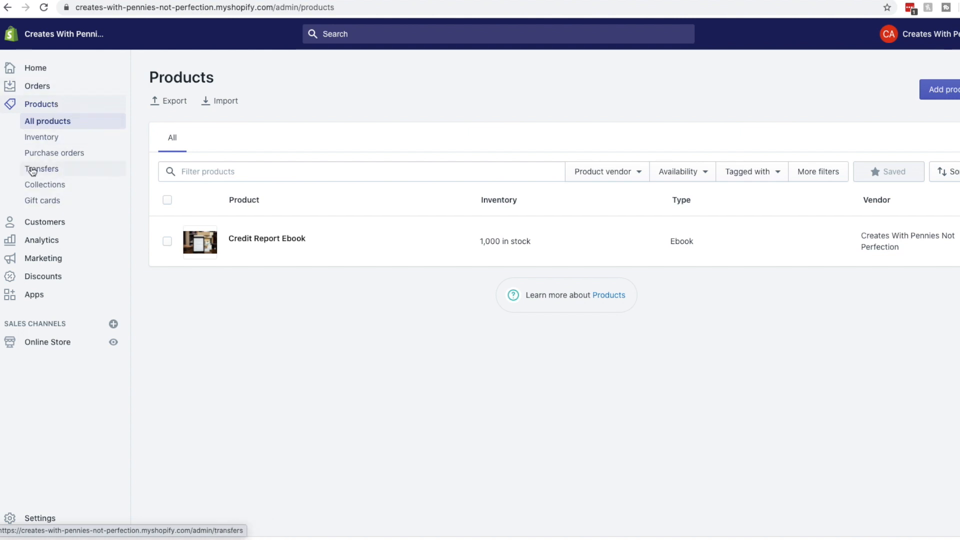
# Start a new collection titled 'Ebooks' with the description 'Ebooks for learning.'
pyautogui.click(45, 185)
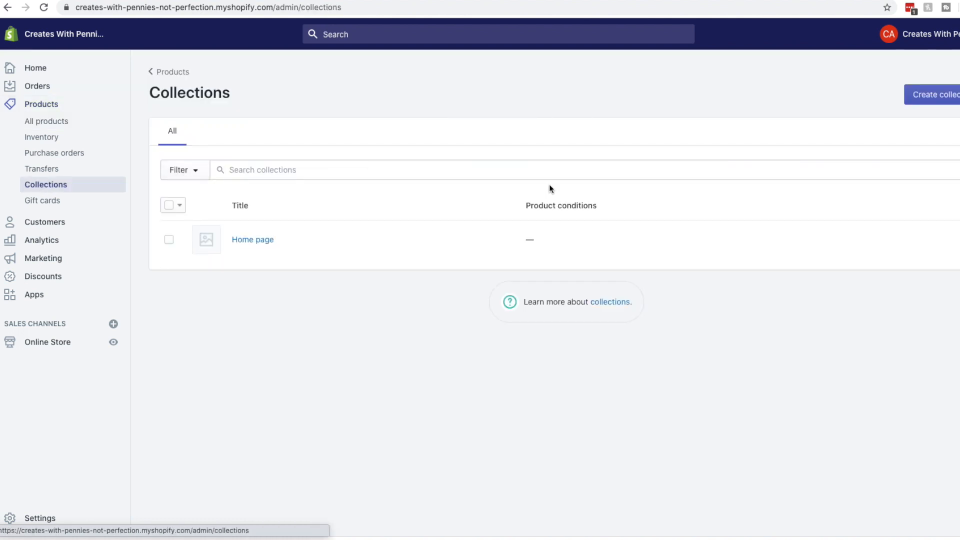
pyautogui.click(945, 96)
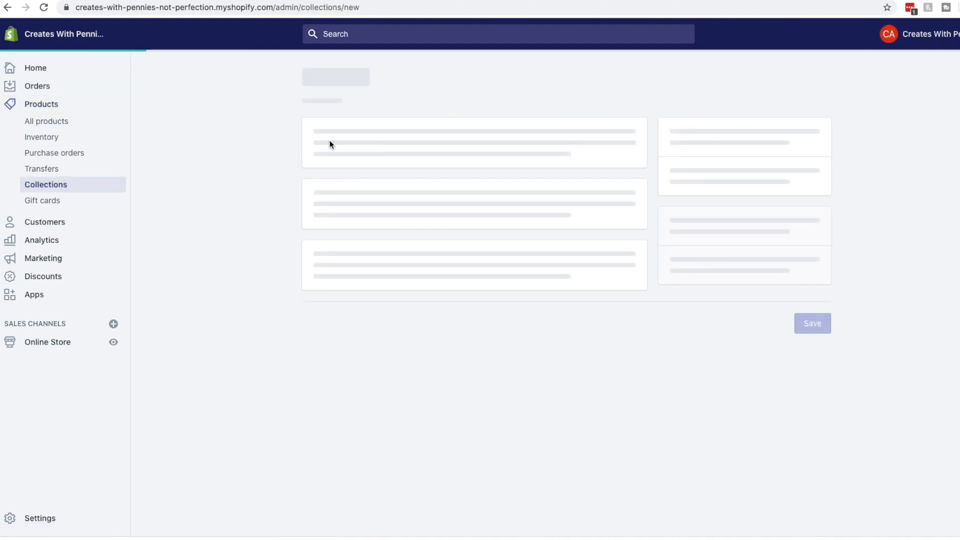
pyautogui.click(374, 153)
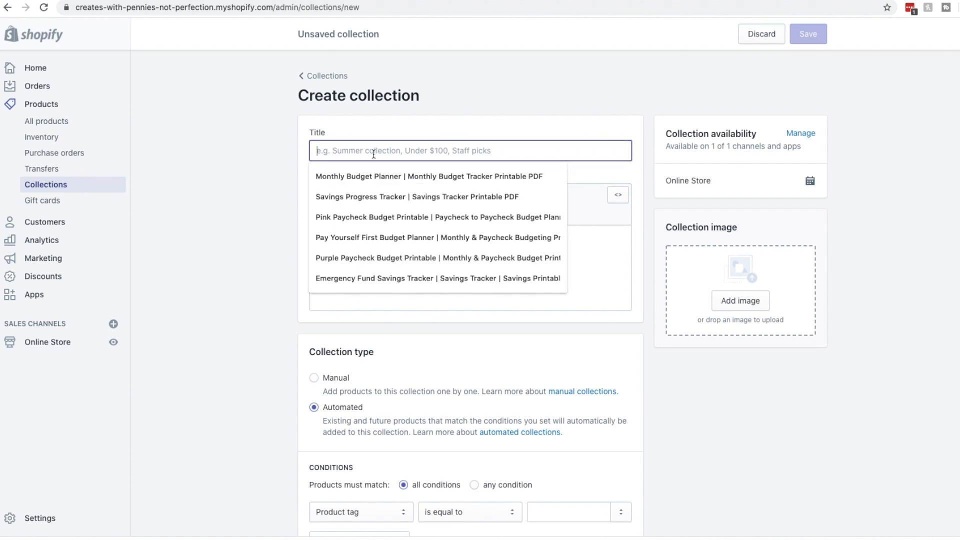
pyautogui.write('Ebooks')
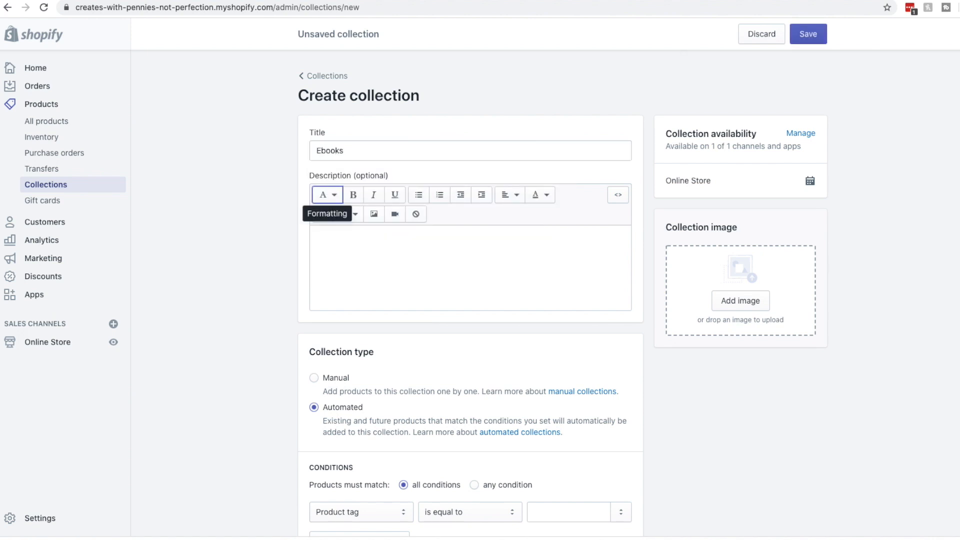
pyautogui.click(395, 260)
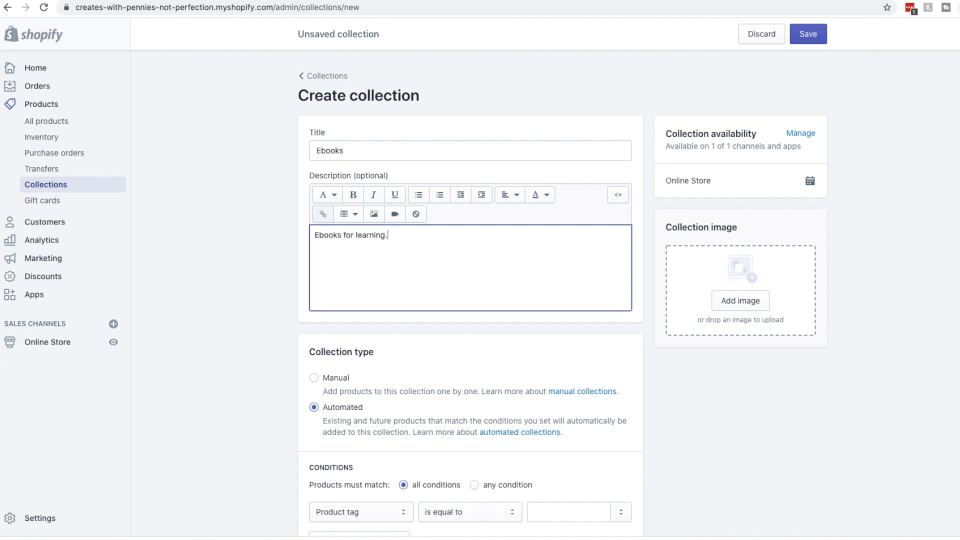
pyautogui.scroll(-2, 450, 295)
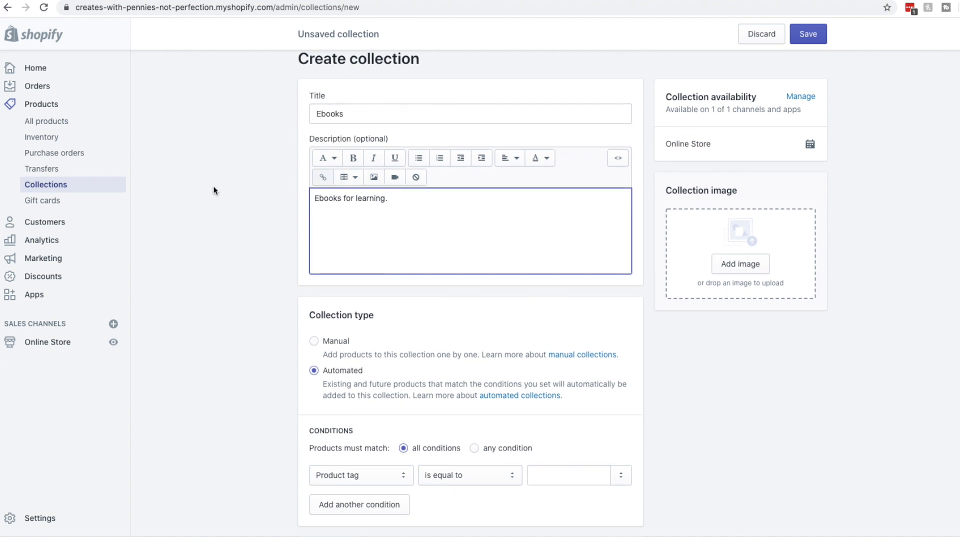
pyautogui.scroll(-2, 396, 236)
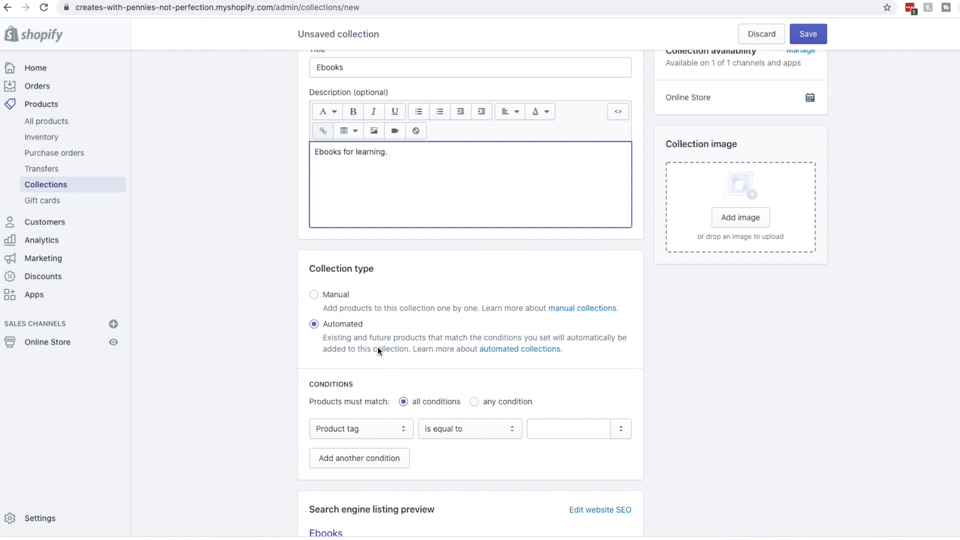
pyautogui.scroll(-4, 482, 334)
pyautogui.scroll(7, 515, 321)
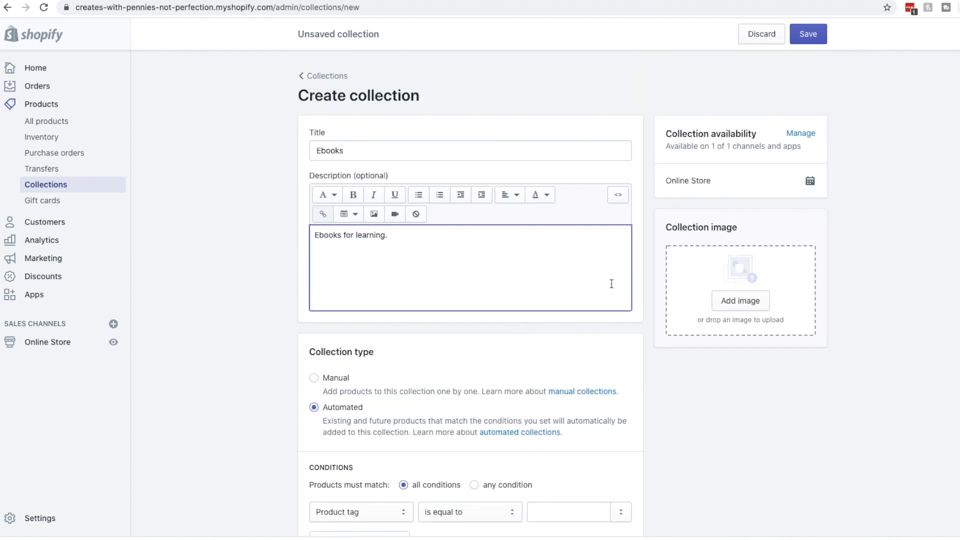
# Add a stack-of-books image, set the collection type to Manual, and save Ebooks
pyautogui.click(791, 306)
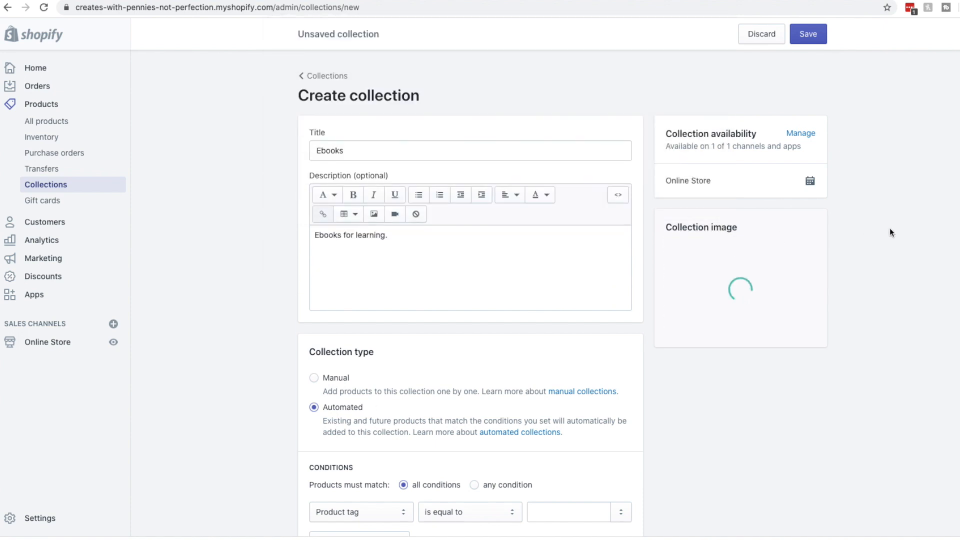
pyautogui.scroll(-4, 385, 275)
pyautogui.click(361, 326)
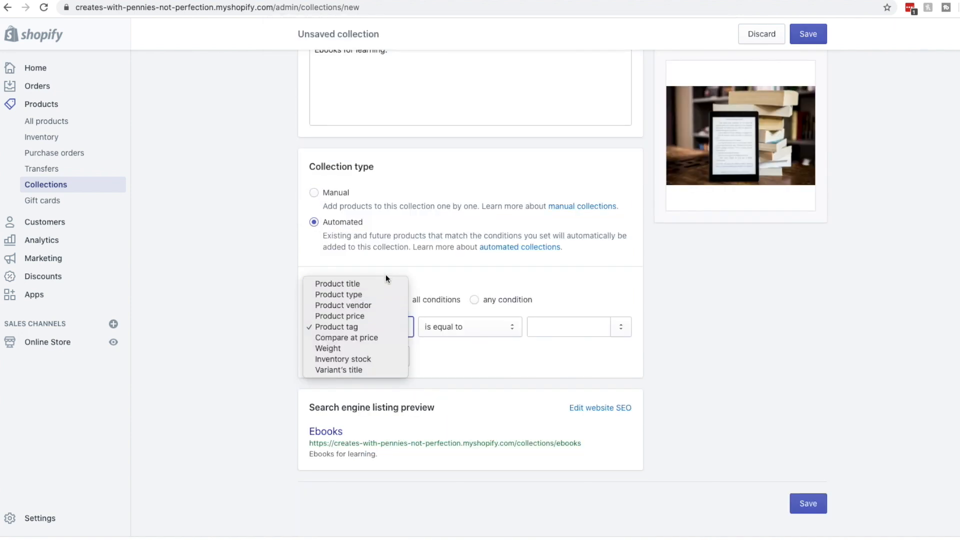
pyautogui.click(385, 280)
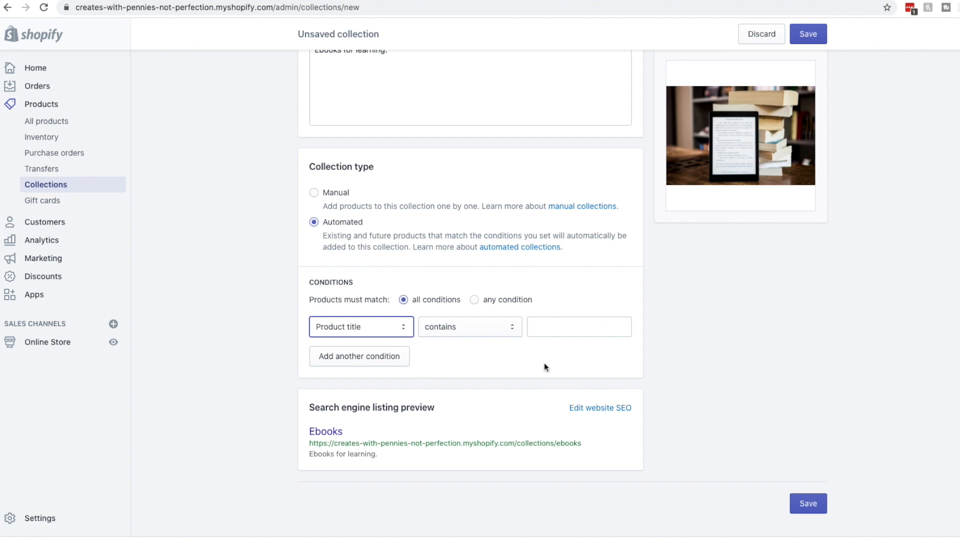
pyautogui.click(475, 300)
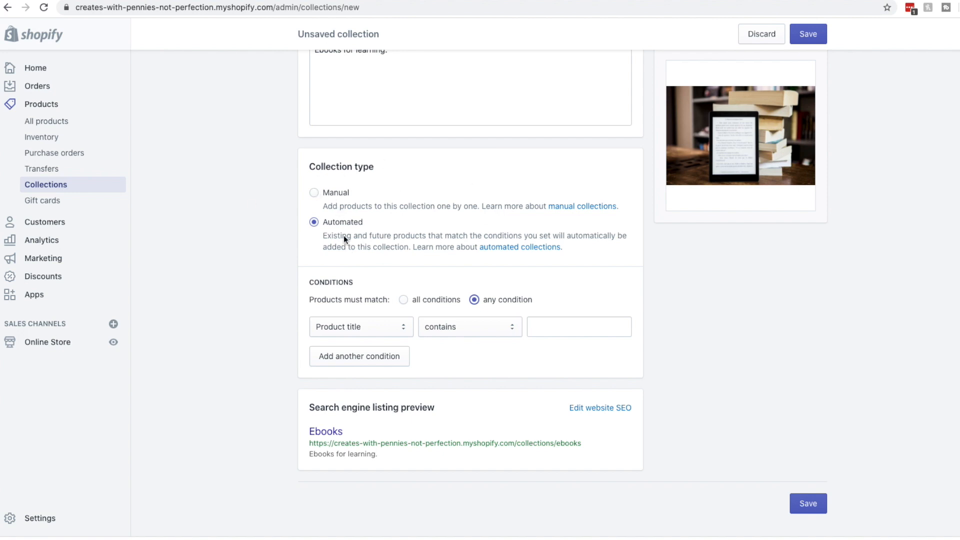
pyautogui.click(385, 328)
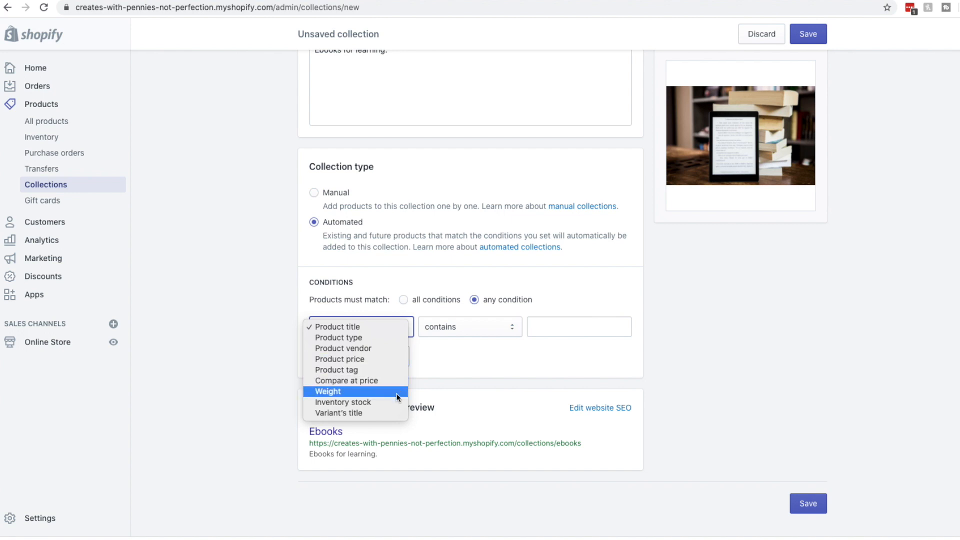
pyautogui.click(399, 351)
pyautogui.click(556, 329)
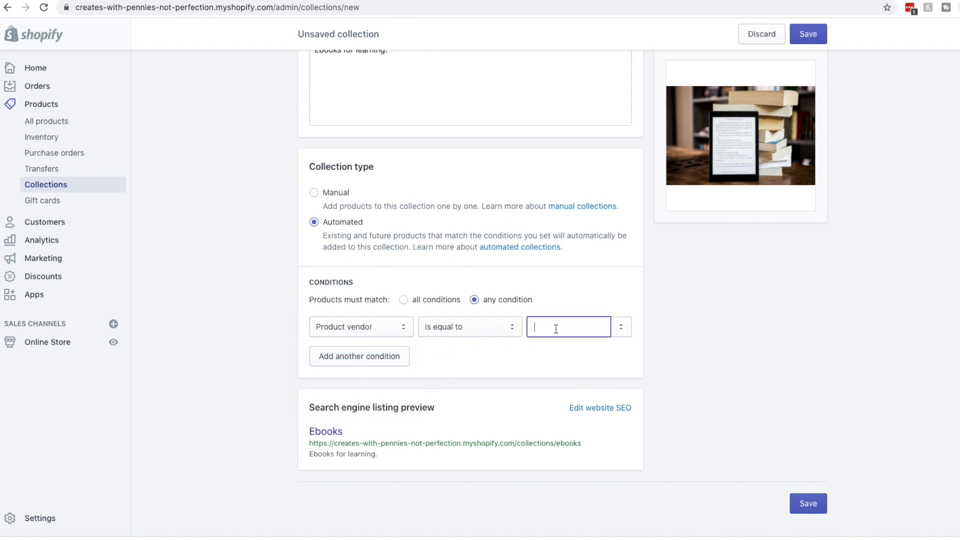
pyautogui.write('Nike')
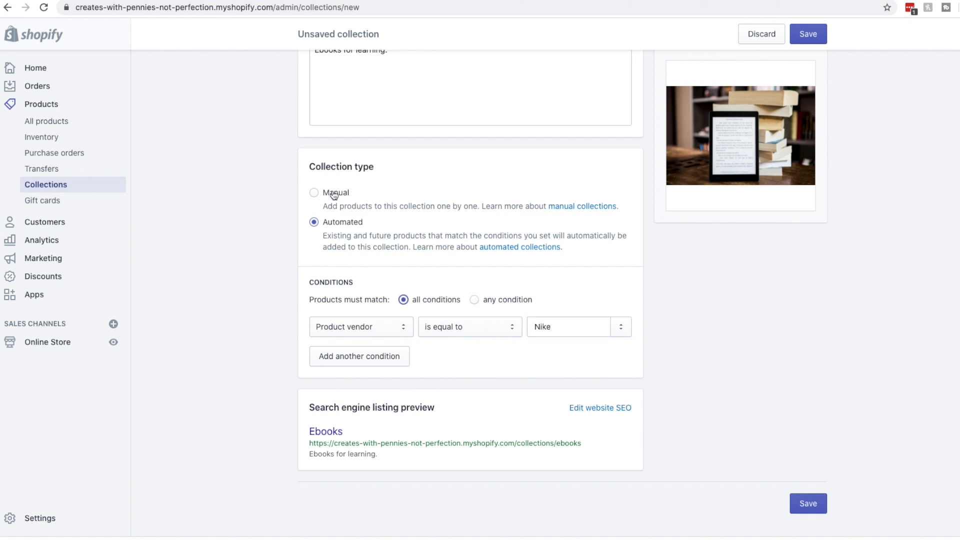
pyautogui.click(334, 194)
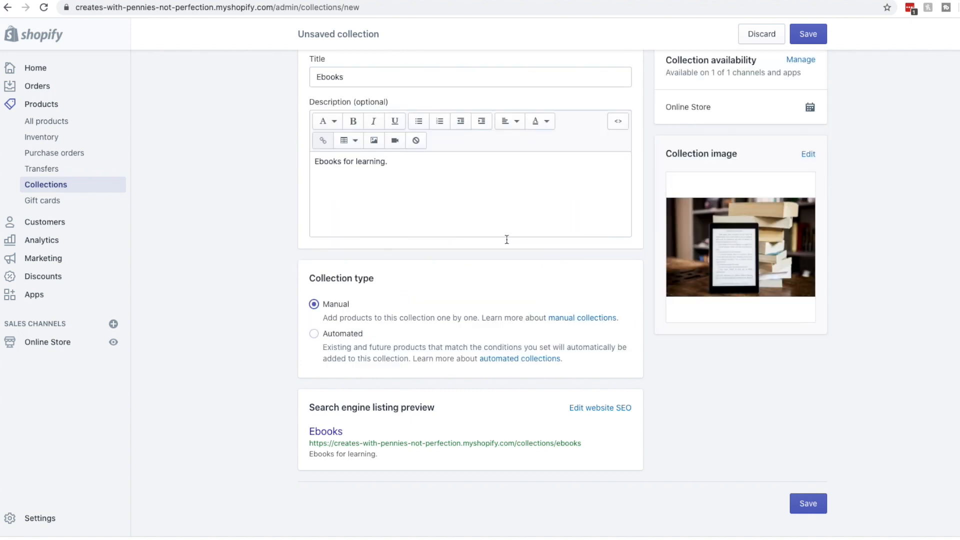
pyautogui.click(811, 34)
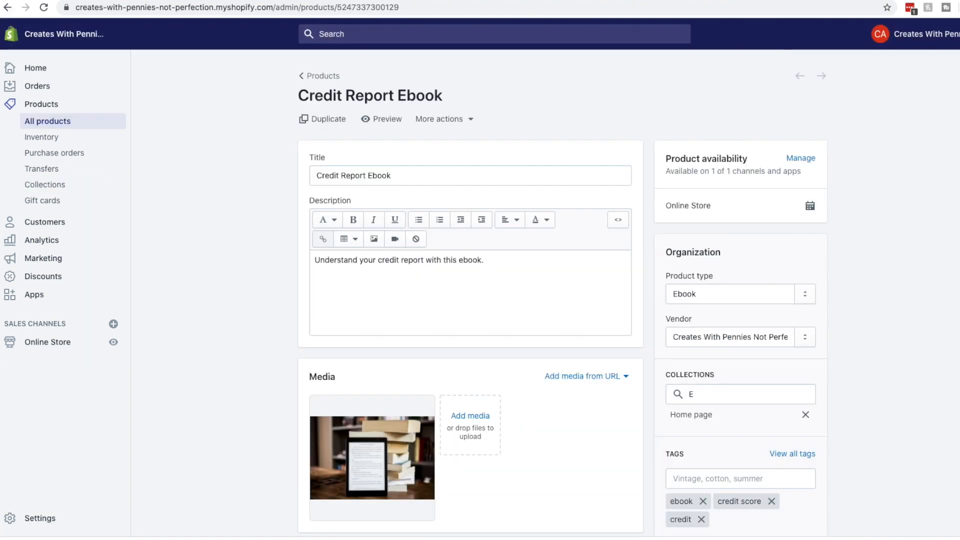
# From the Products list, add Credit Report Ebook to the Ebooks collection using bulk actions
pyautogui.click(7, 7)
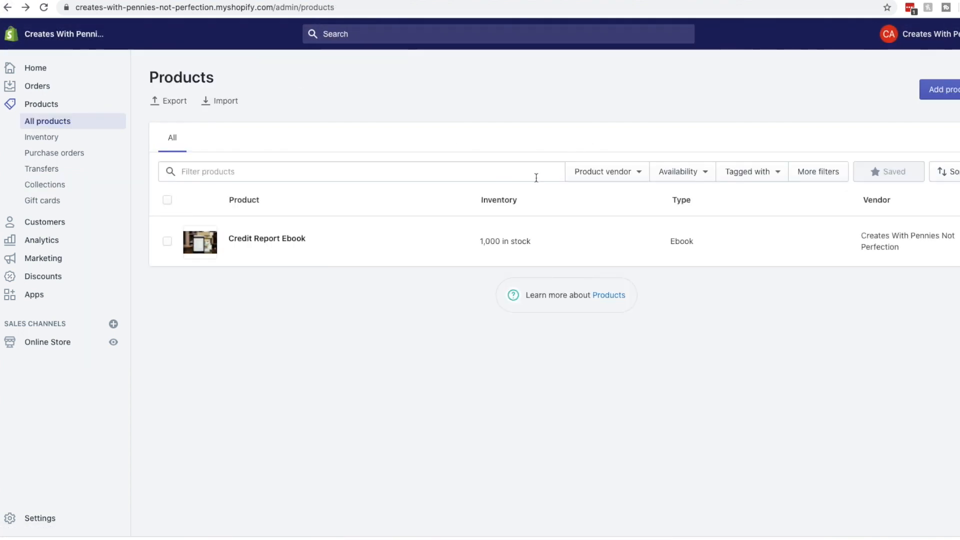
pyautogui.click(167, 240)
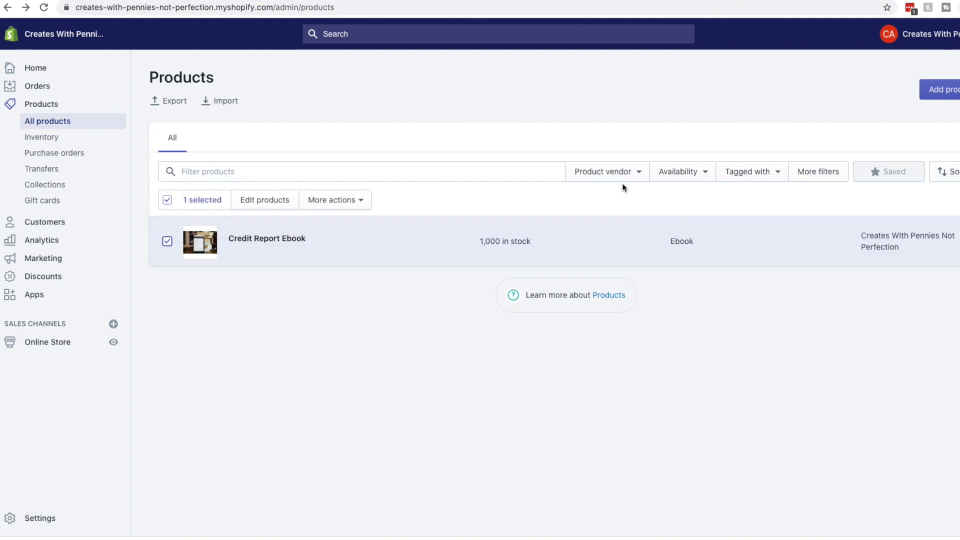
pyautogui.click(363, 204)
pyautogui.click(361, 202)
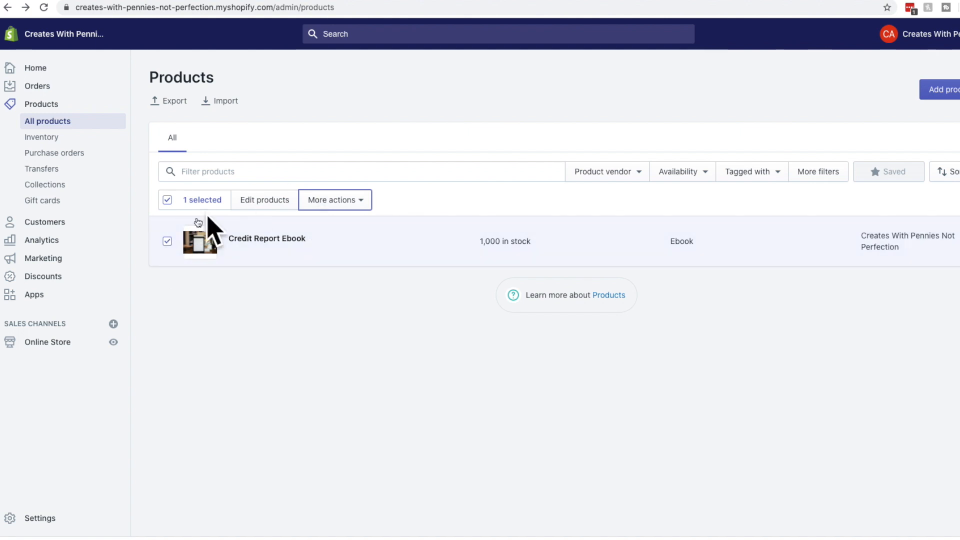
pyautogui.click(359, 203)
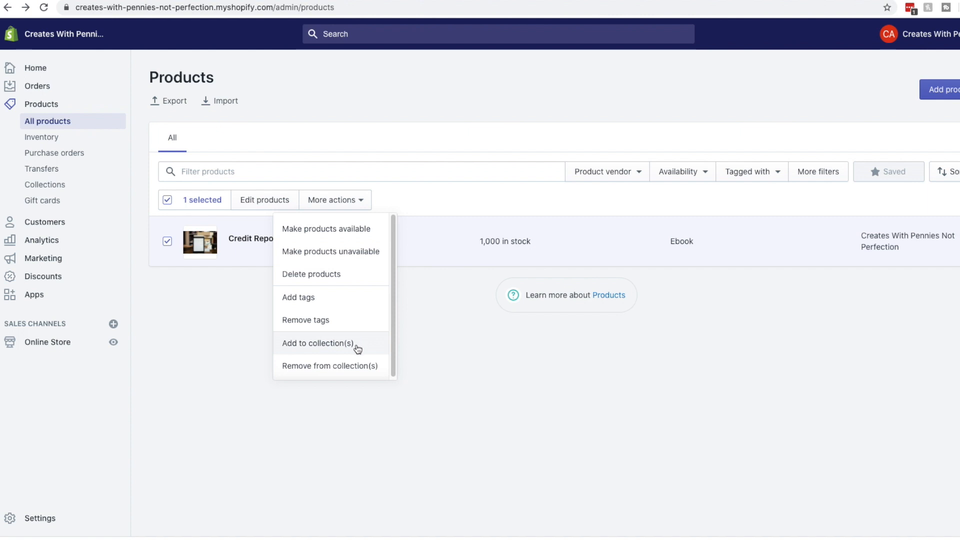
pyautogui.click(358, 345)
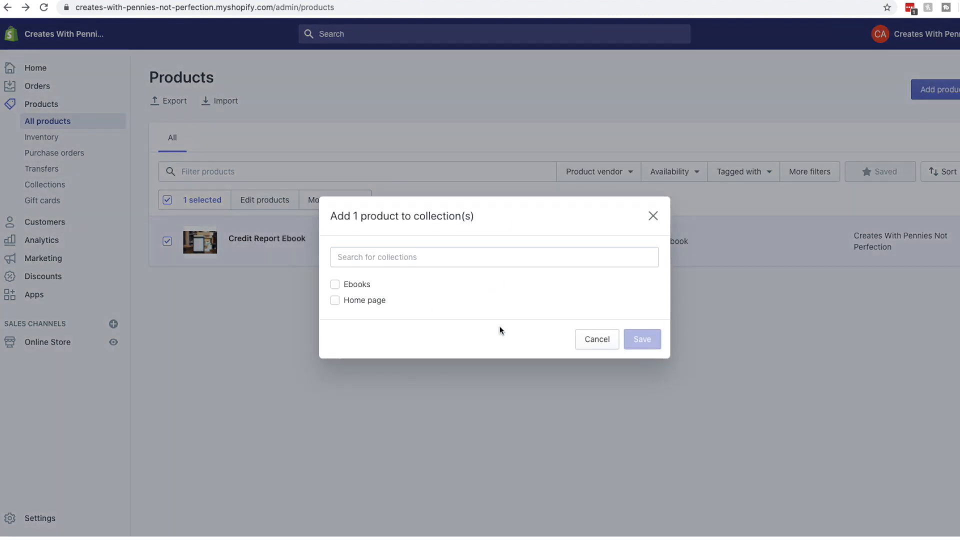
pyautogui.click(351, 286)
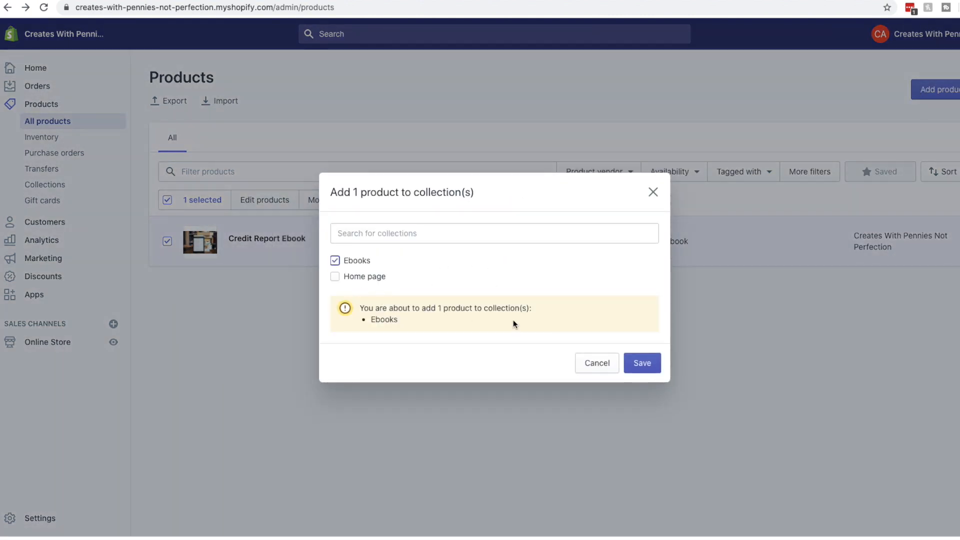
pyautogui.click(651, 364)
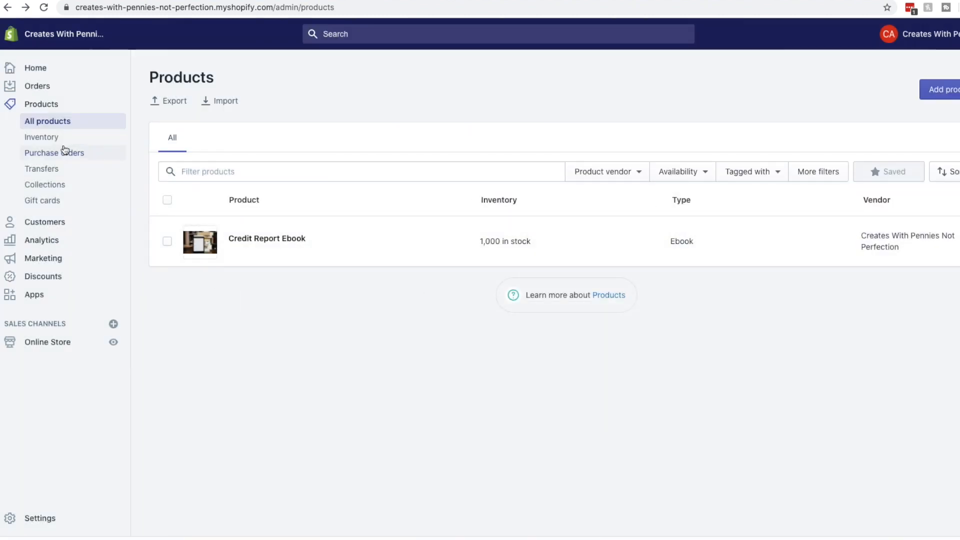
# Turn off the store's password protection from the theme customization page and save
pyautogui.click(59, 75)
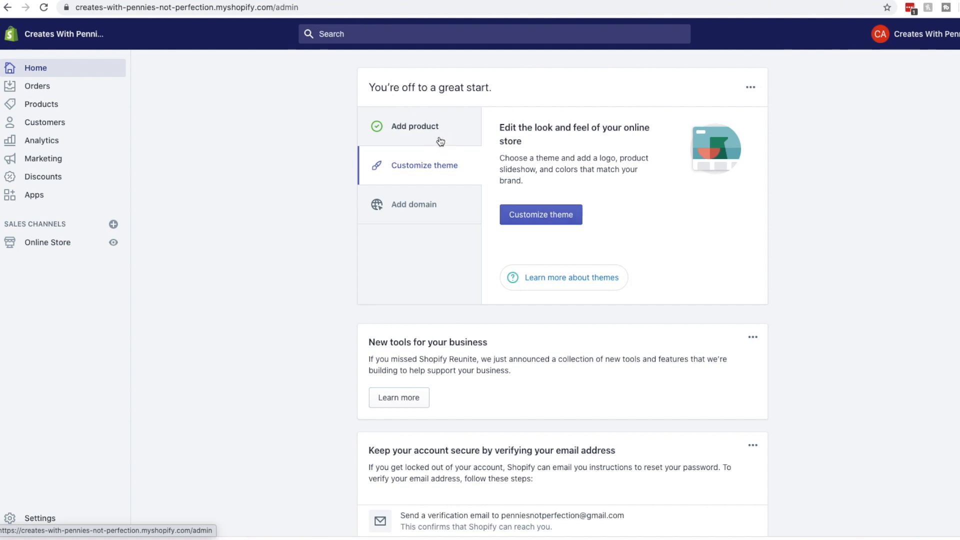
pyautogui.click(526, 223)
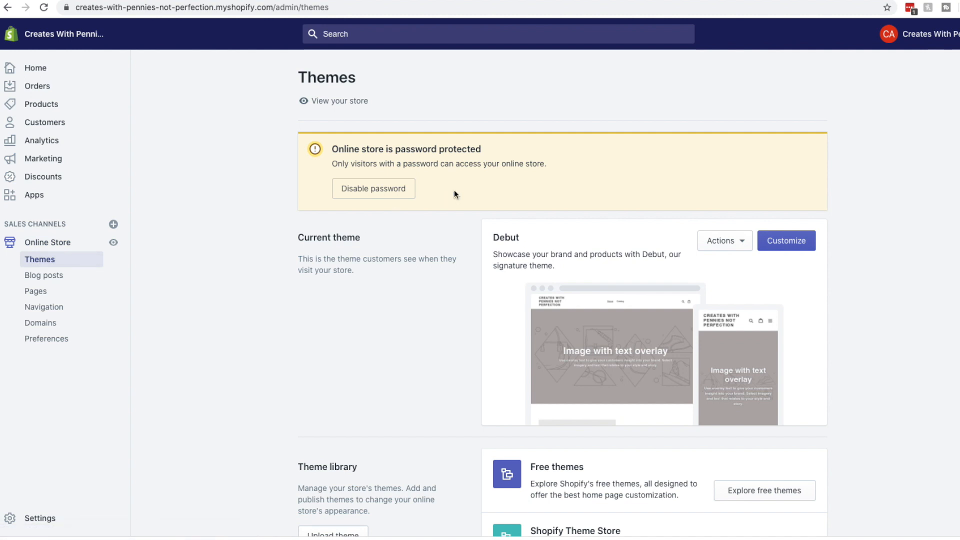
pyautogui.scroll(-2, 908, 216)
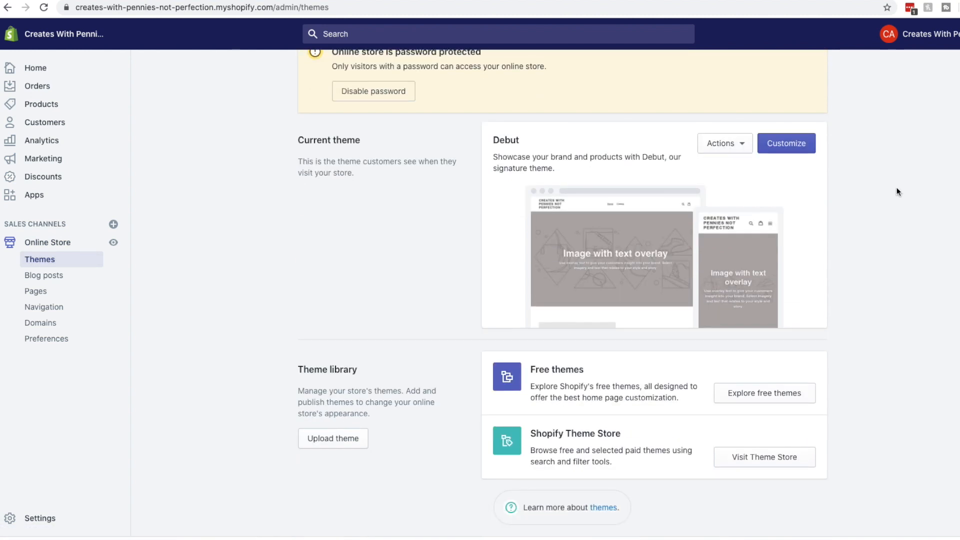
pyautogui.scroll(2, 316, 210)
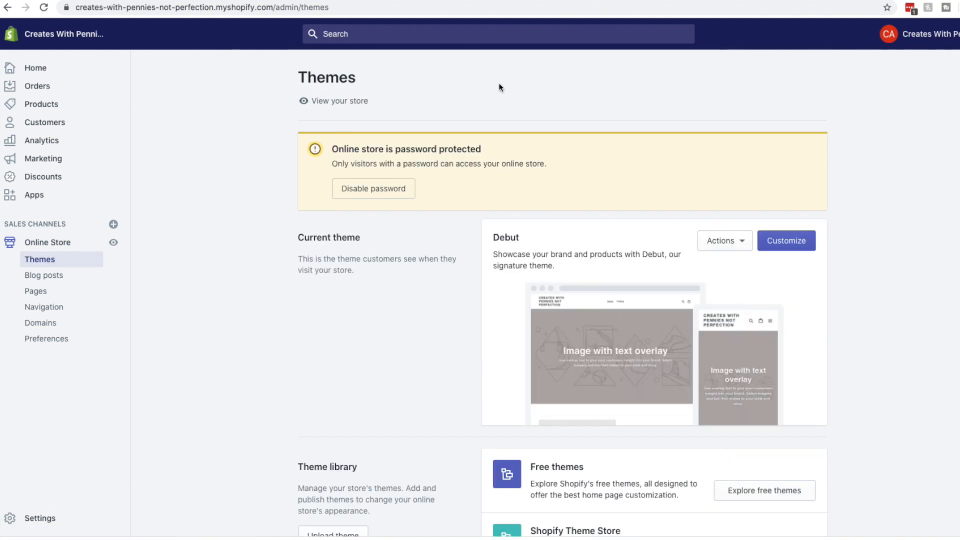
pyautogui.click(384, 199)
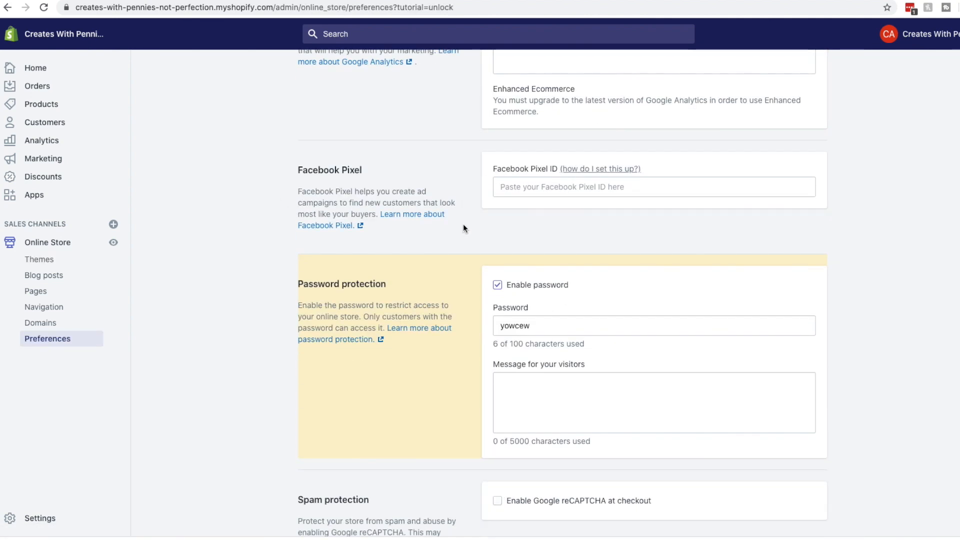
pyautogui.moveTo(561, 332); pyautogui.dragTo(454, 324)
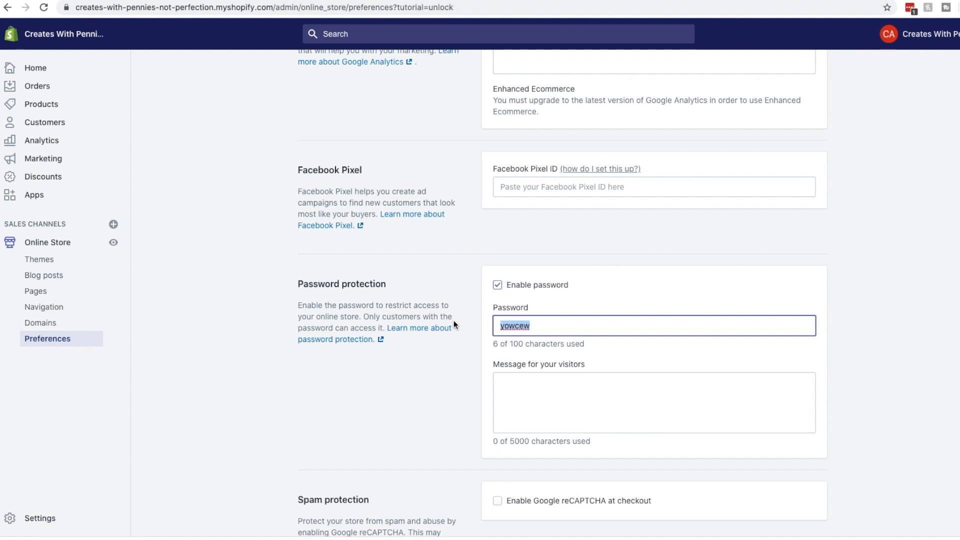
pyautogui.click(497, 285)
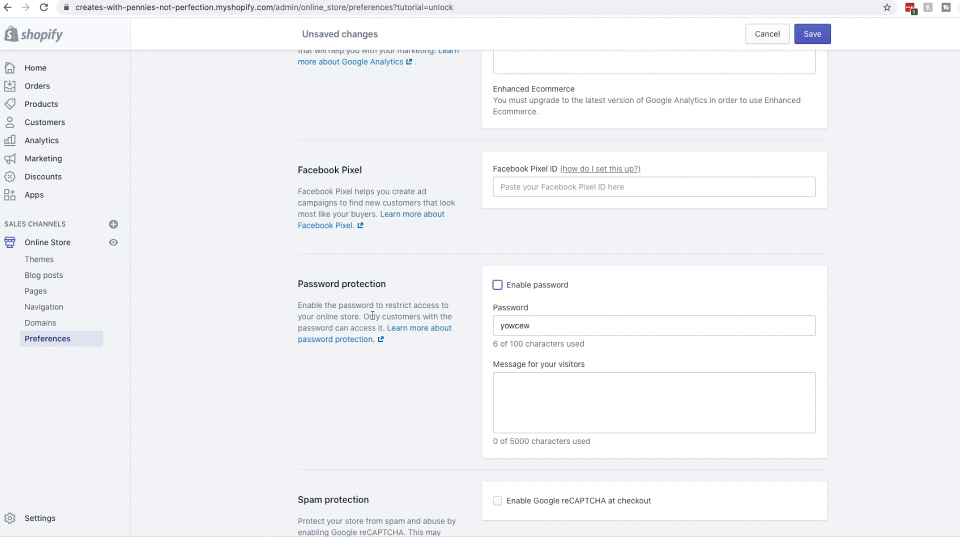
pyautogui.click(811, 35)
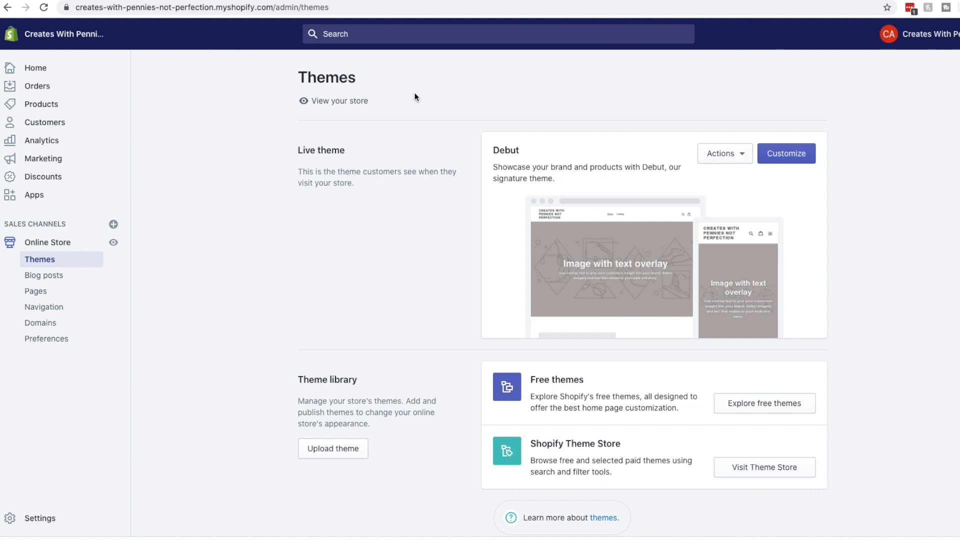
pyautogui.click(332, 101)
pyautogui.scroll(-10, 534, 336)
pyautogui.scroll(10, 534, 336)
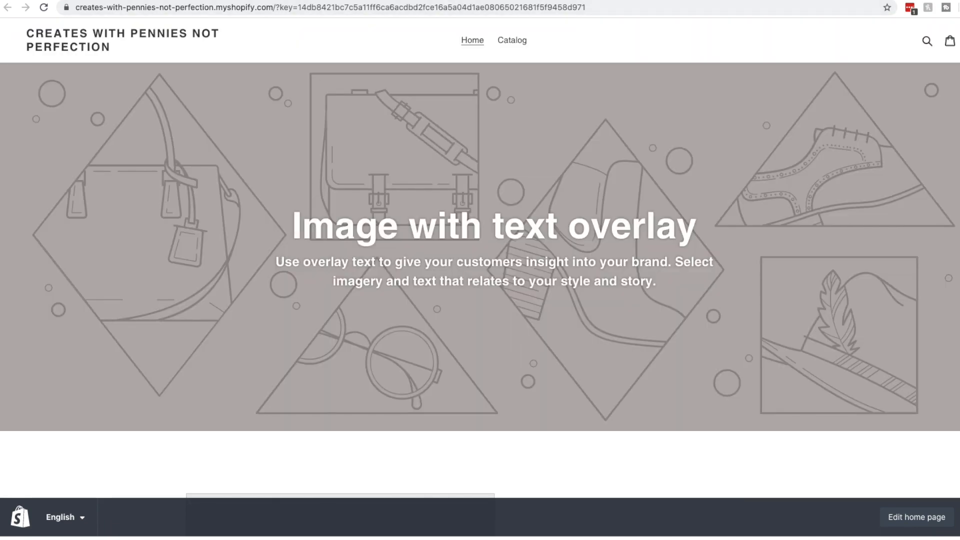
pyautogui.click(453, 0)
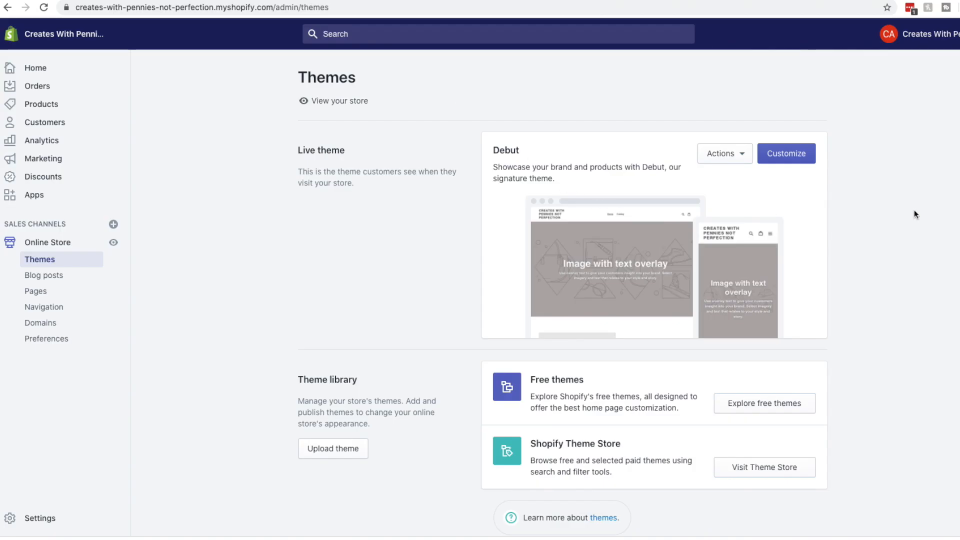
pyautogui.scroll(-1, 902, 237)
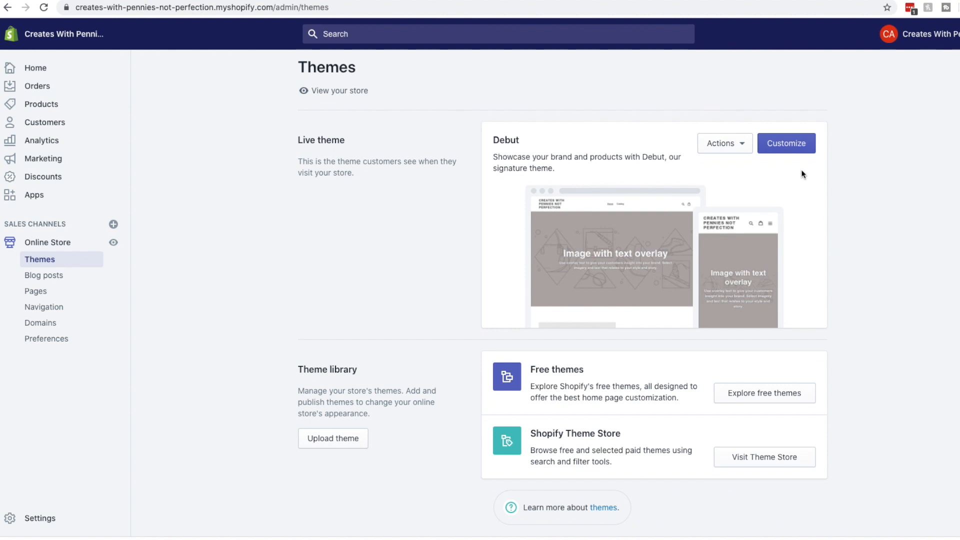
pyautogui.click(740, 145)
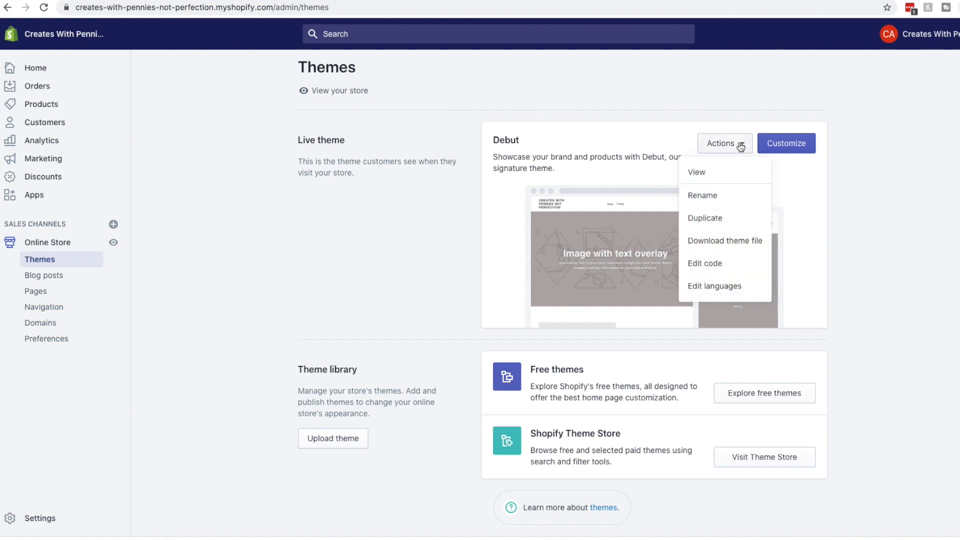
pyautogui.click(740, 145)
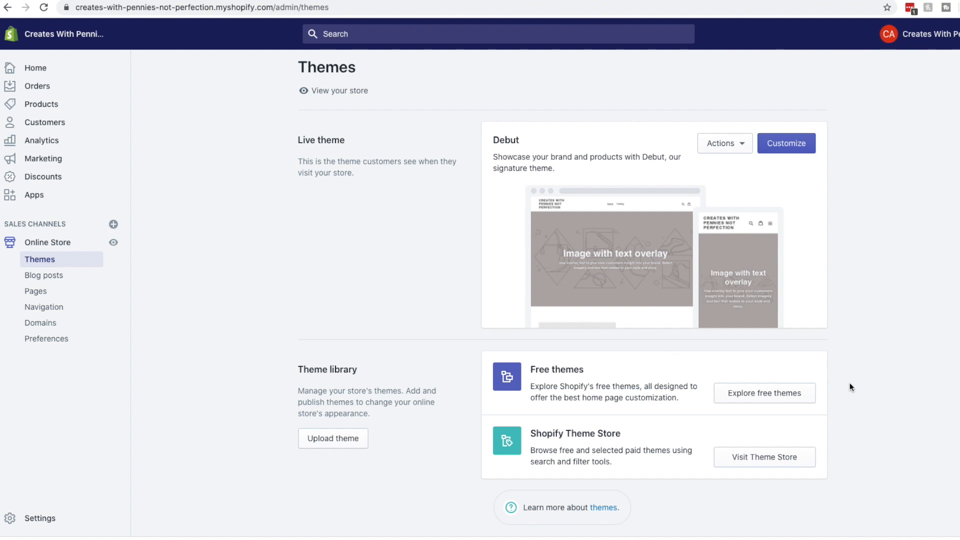
# Add the free Simple theme to the theme library, below the live Debut theme
pyautogui.click(795, 392)
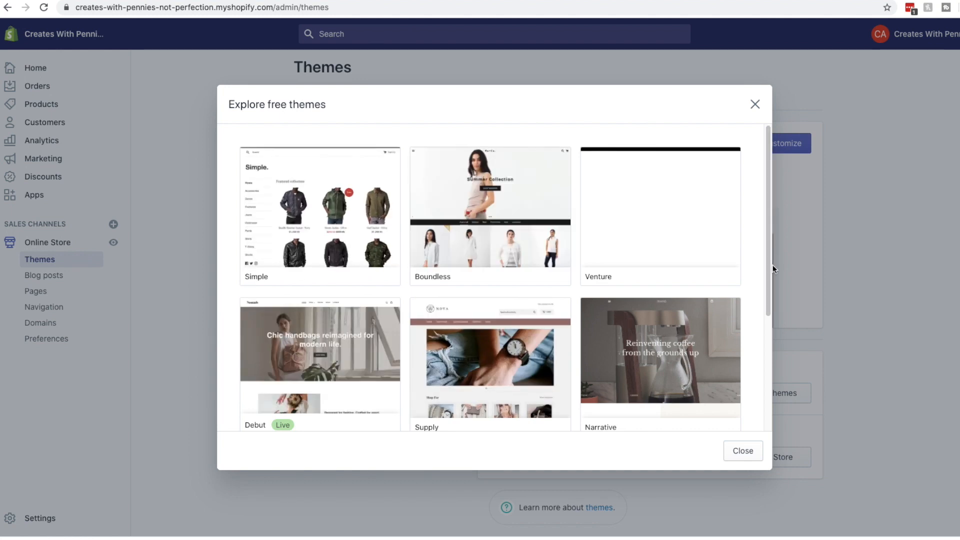
pyautogui.scroll(-3, 463, 227)
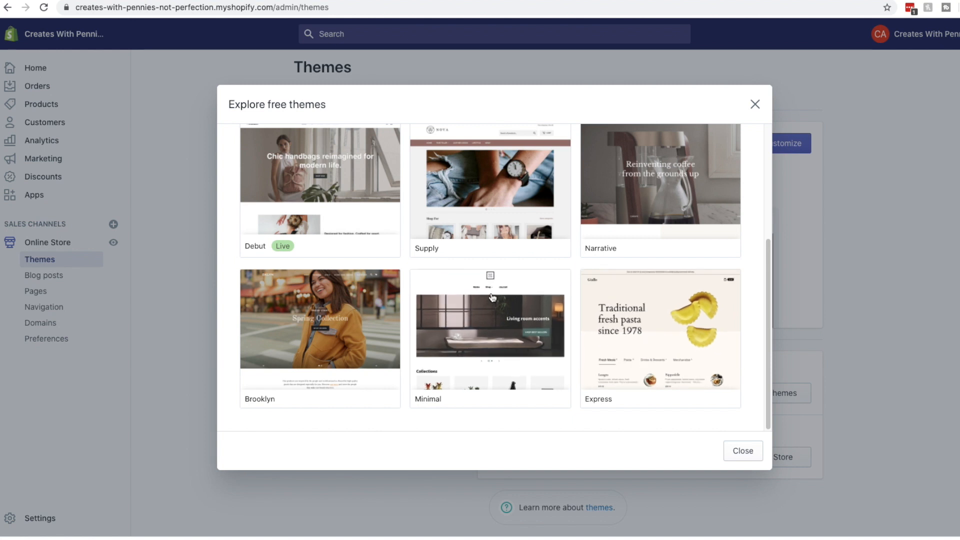
pyautogui.scroll(3, 490, 298)
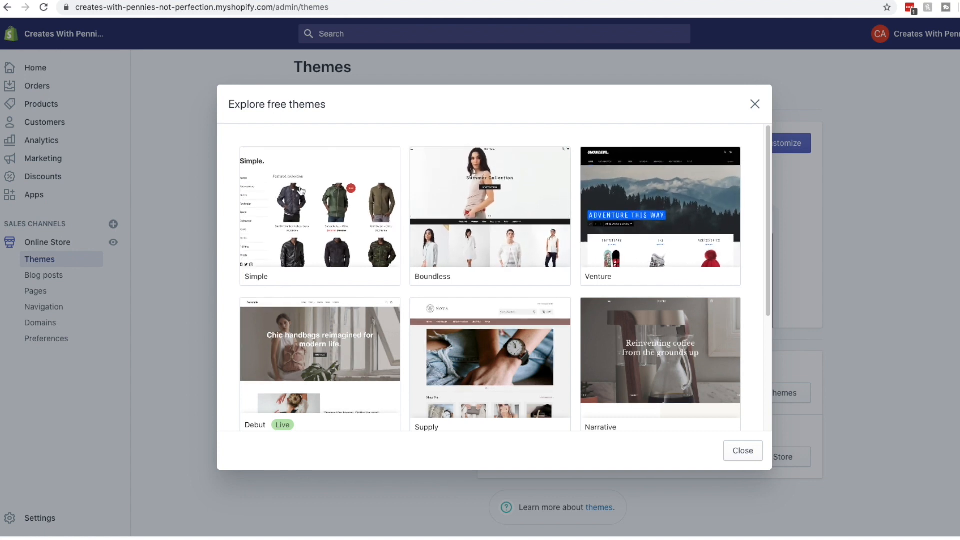
pyautogui.click(301, 222)
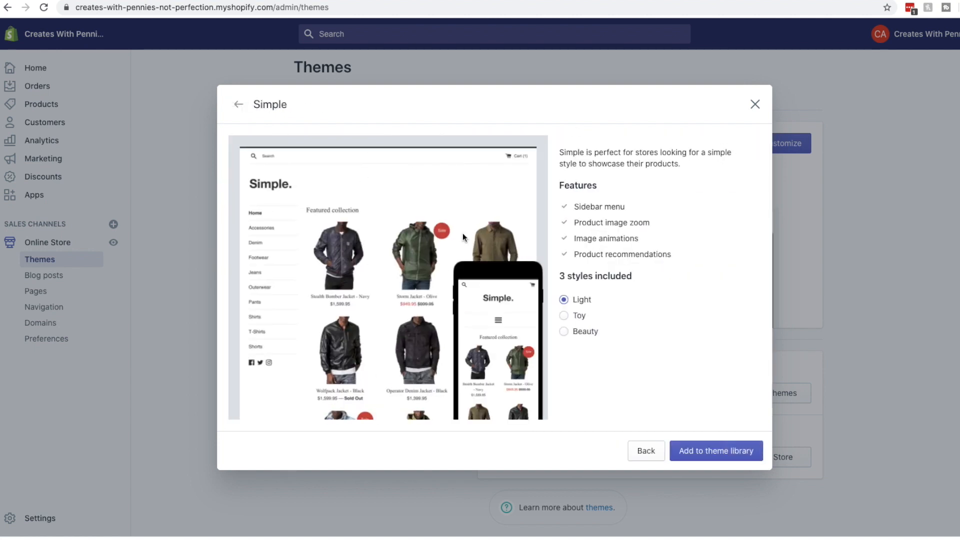
pyautogui.click(707, 454)
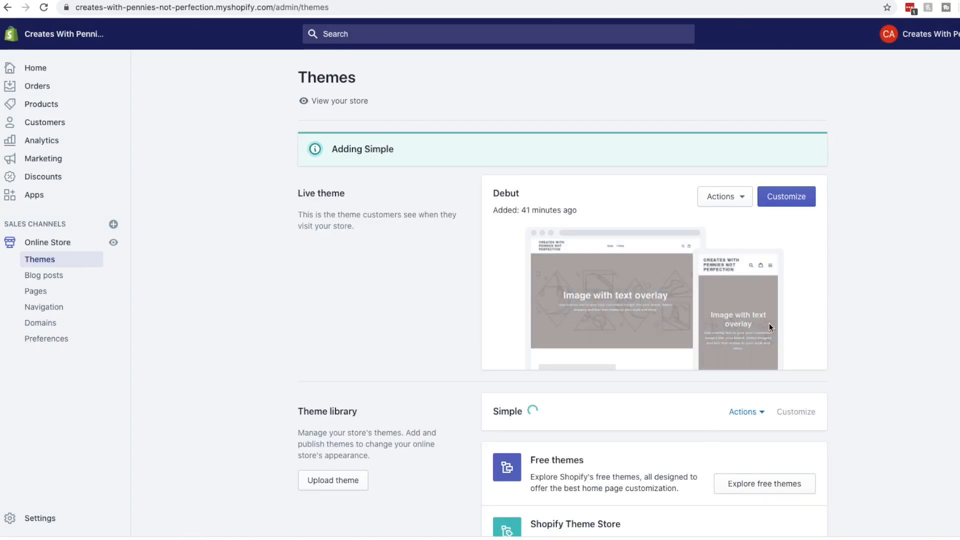
pyautogui.scroll(-3, 802, 314)
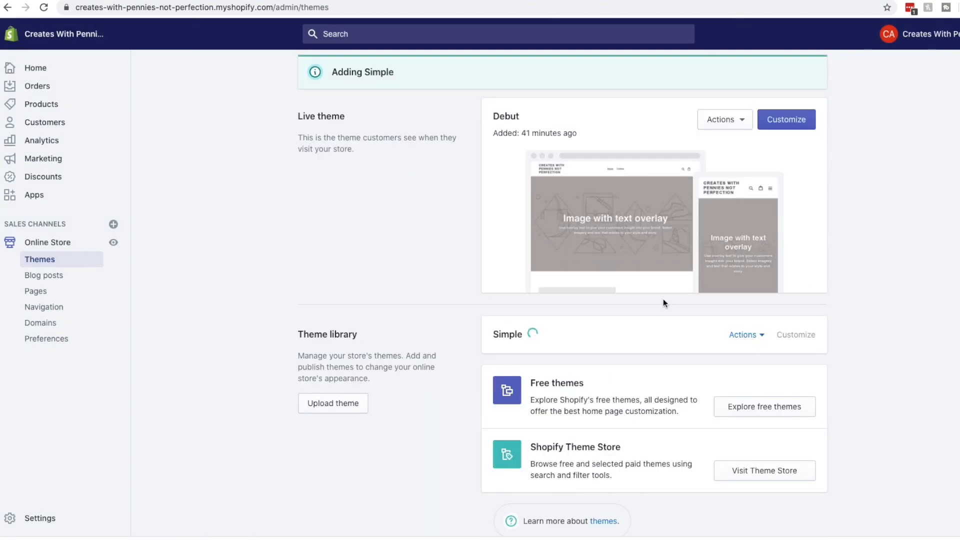
pyautogui.scroll(-1, 480, 346)
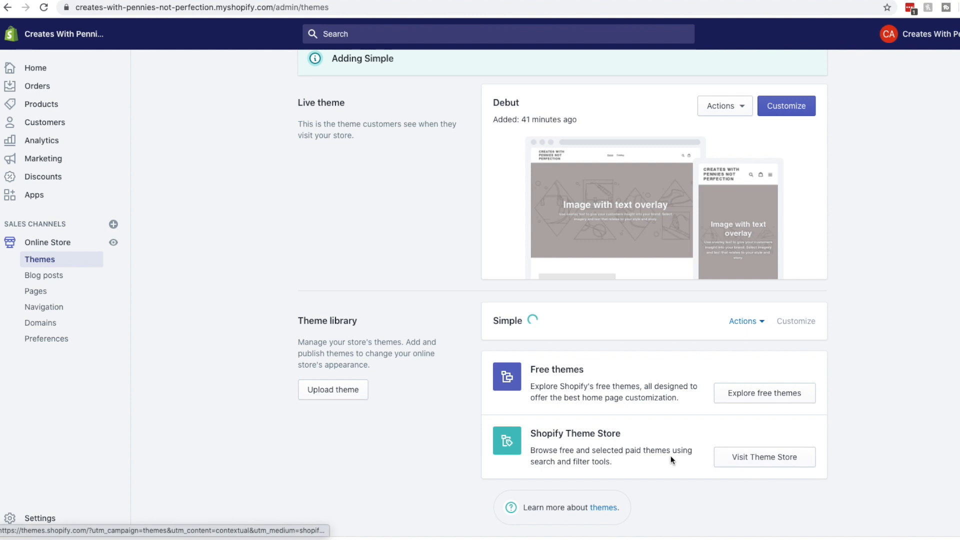
# Browse the Theme Store's featured theme showcase, then confirm Simple shows as Just added
pyautogui.click(756, 468)
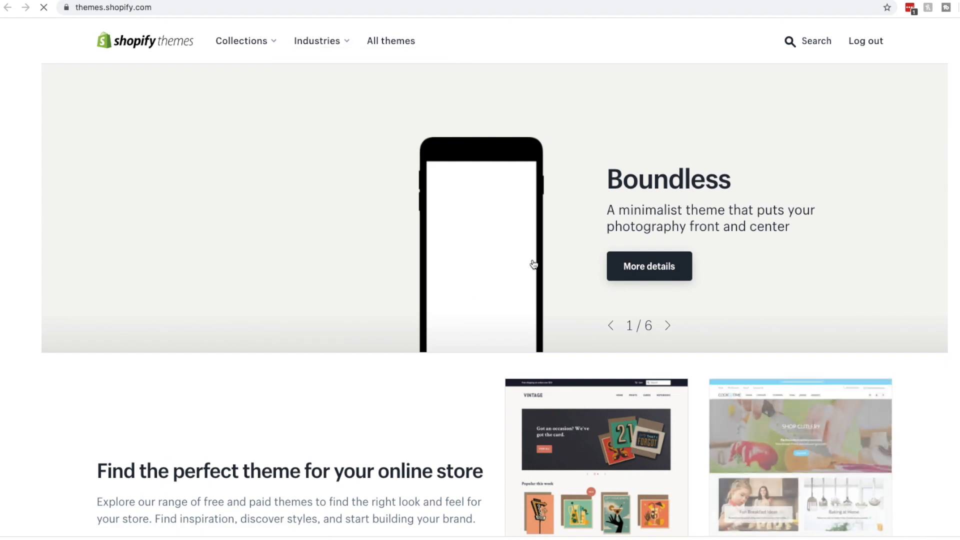
pyautogui.scroll(-1, 533, 264)
pyautogui.click(668, 308)
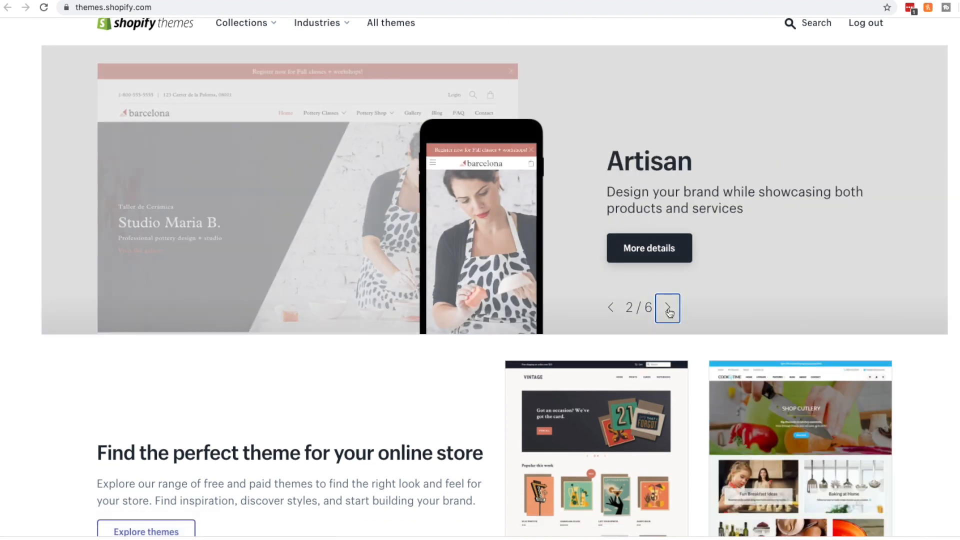
pyautogui.click(669, 310)
pyautogui.scroll(-4, 668, 314)
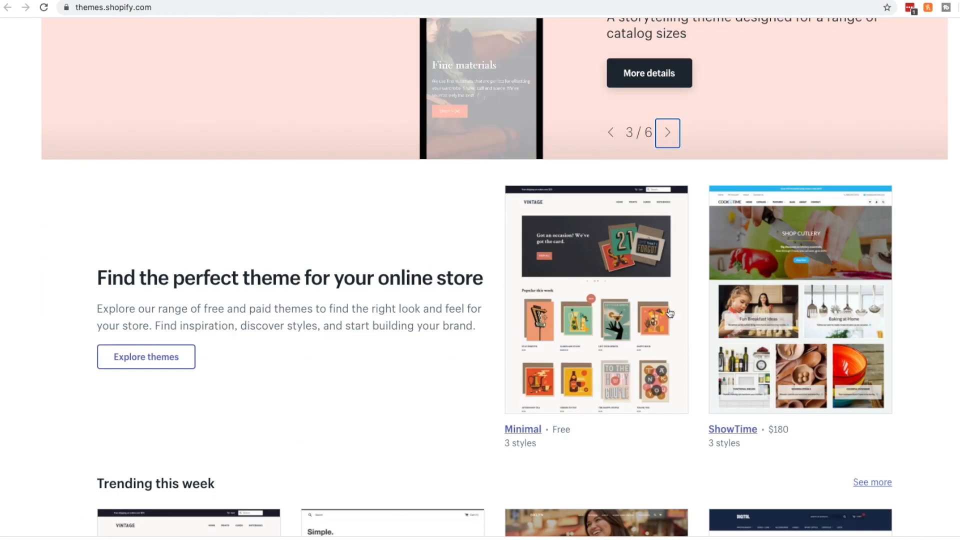
pyautogui.scroll(-9, 438, 322)
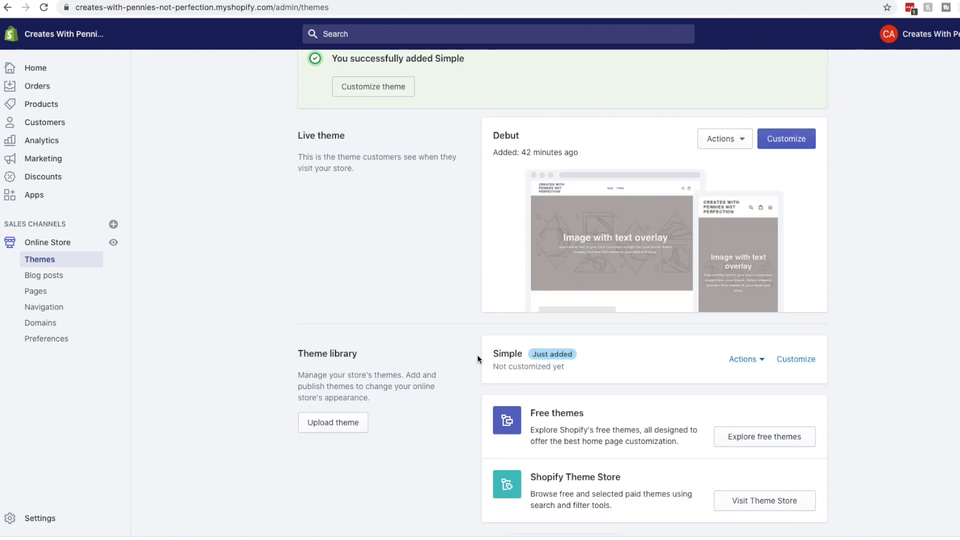
# Open the Simple theme in the theme editor via its Actions menu
pyautogui.click(758, 359)
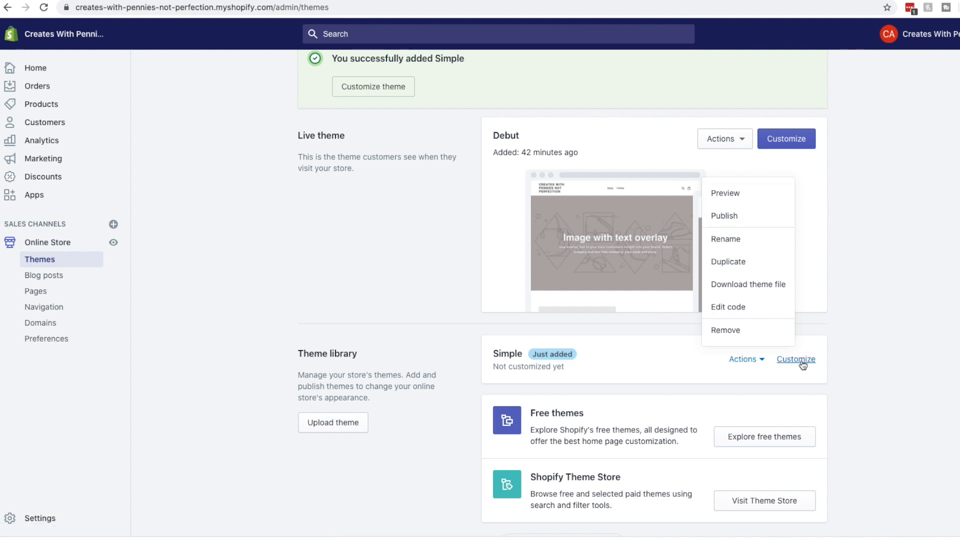
pyautogui.click(803, 362)
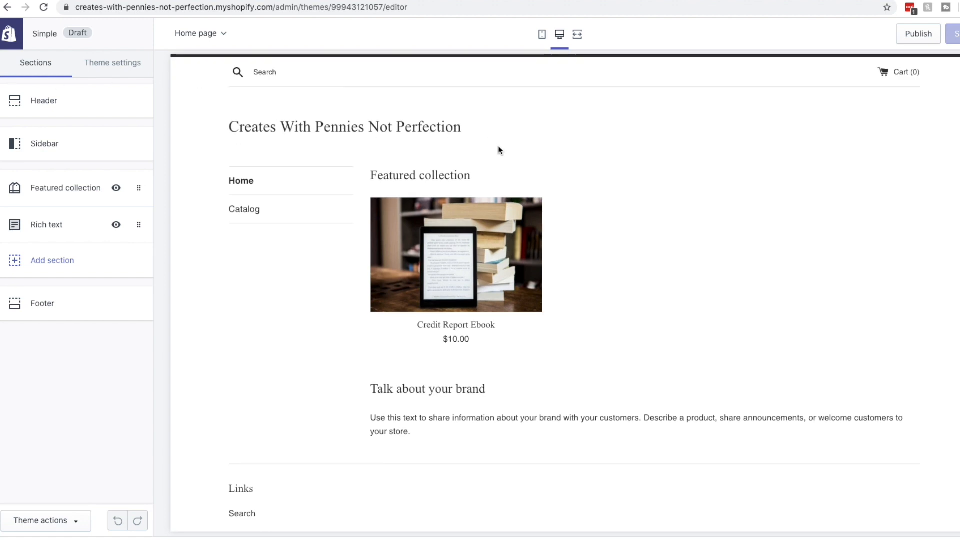
# Open the 'Talk about your brand' Rich text section settings in the Simple theme preview
pyautogui.scroll(-2, 553, 283)
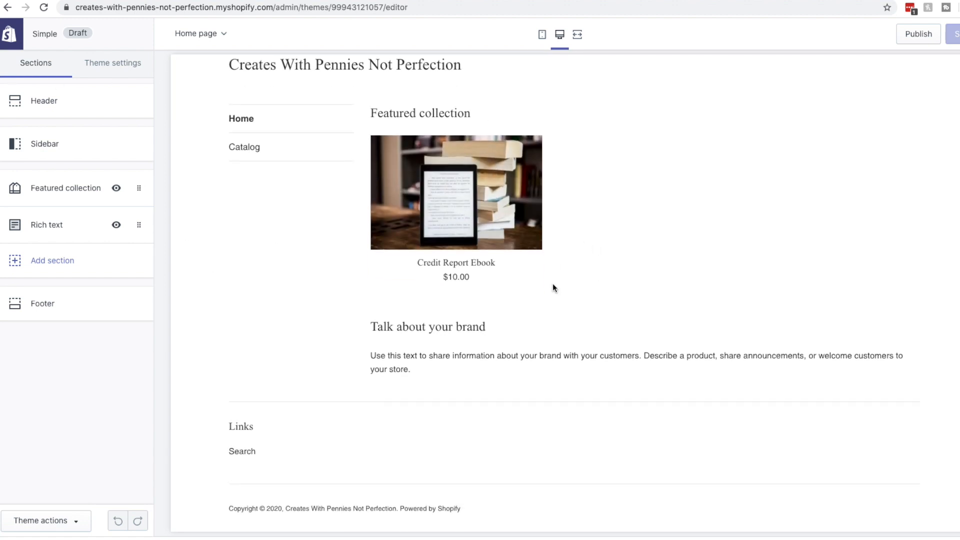
pyautogui.click(434, 341)
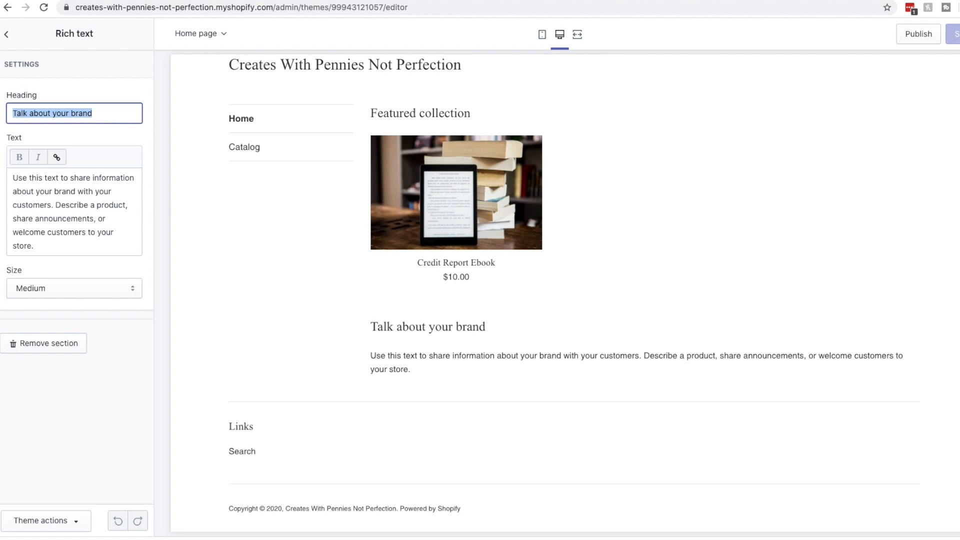
# Set the Rich text heading to 'Credit Repair Help', text to 'We help with credit!', size Large
pyautogui.write('Credit Repair Help')
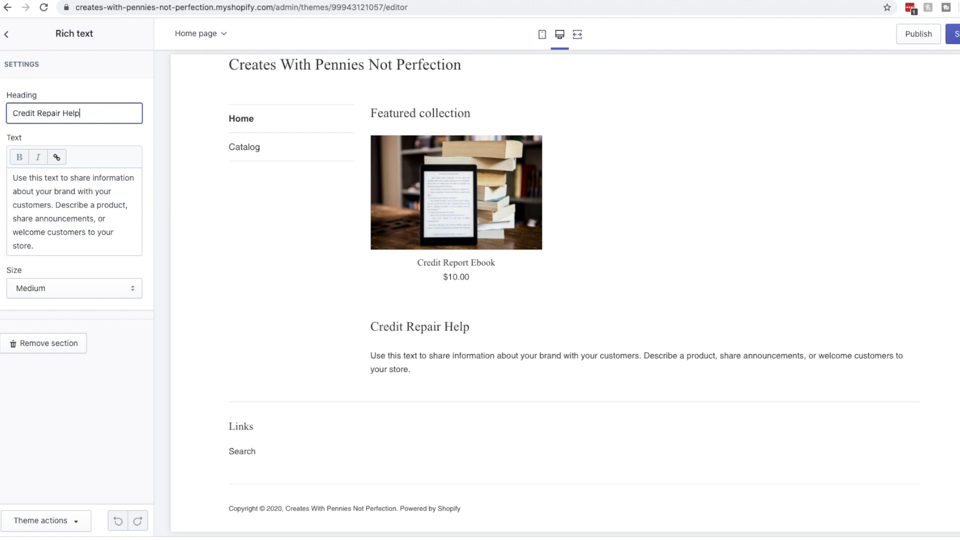
pyautogui.press('Tab')
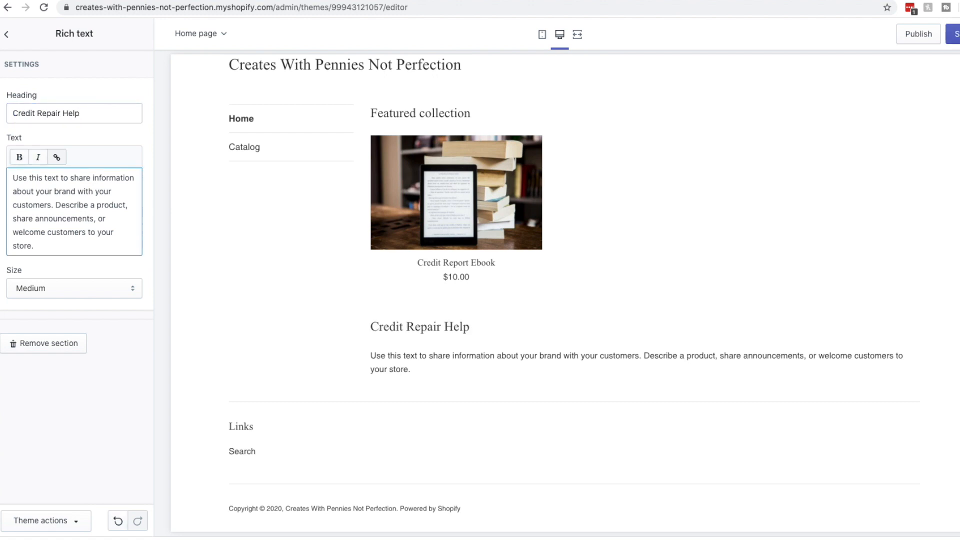
pyautogui.tripleClick(59, 246)
pyautogui.write('We help with credit!')
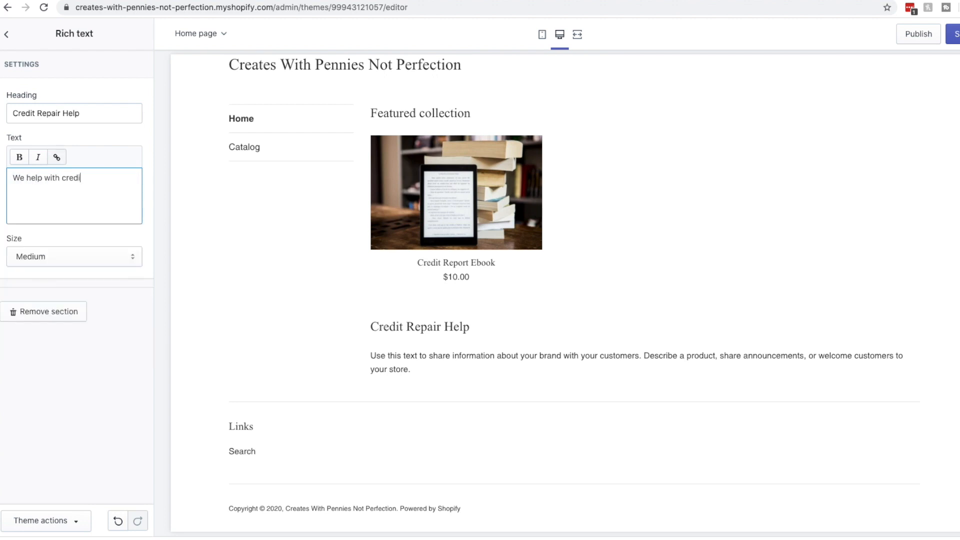
pyautogui.click(80, 256)
pyautogui.click(80, 267)
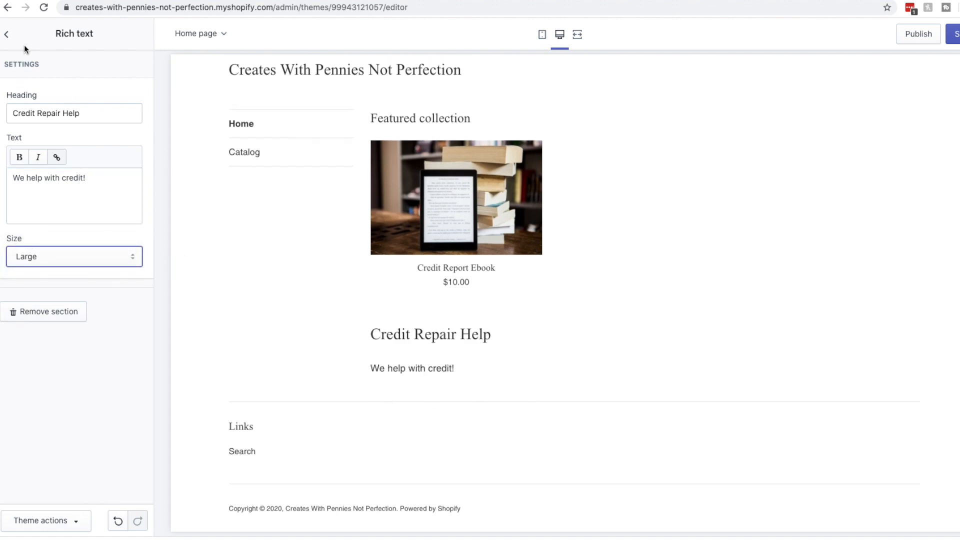
pyautogui.click(6, 34)
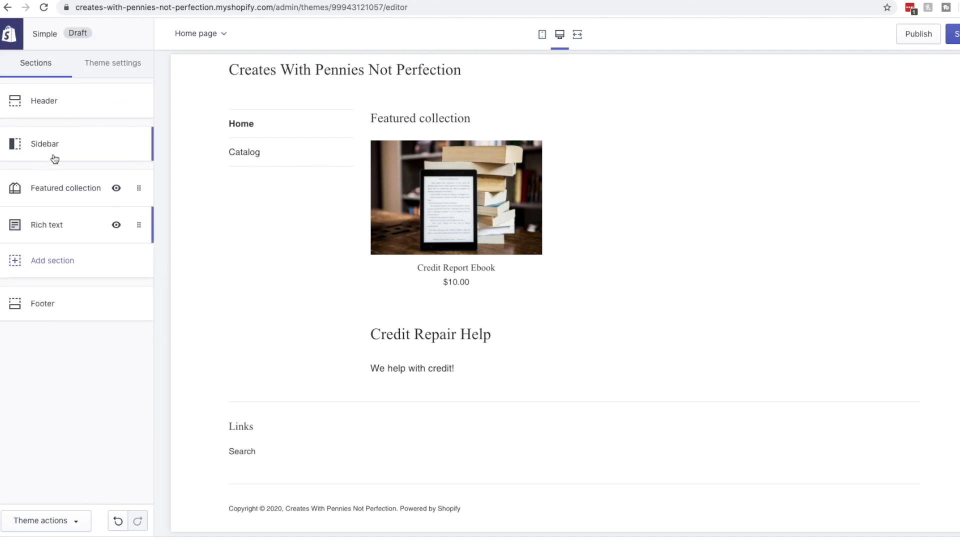
pyautogui.click(50, 100)
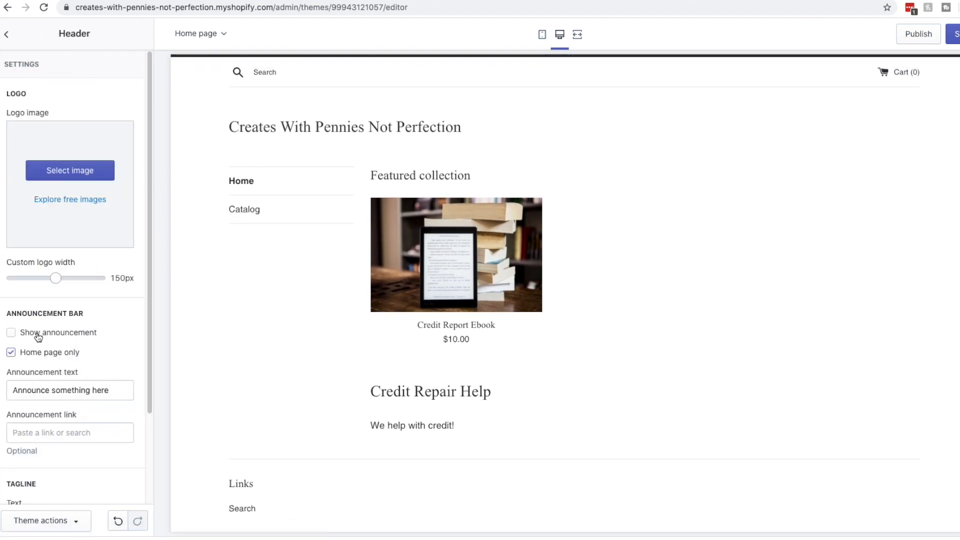
pyautogui.scroll(-3, 90, 404)
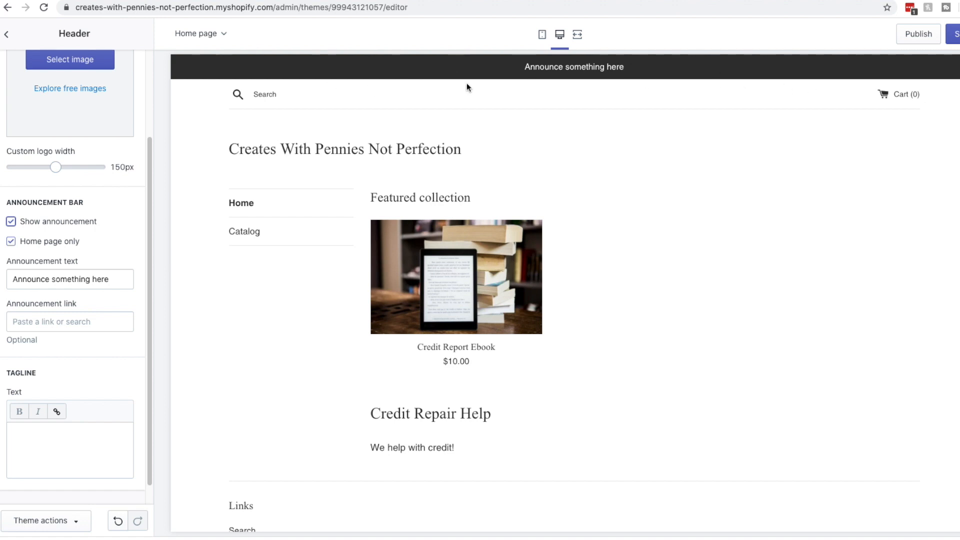
pyautogui.click(29, 224)
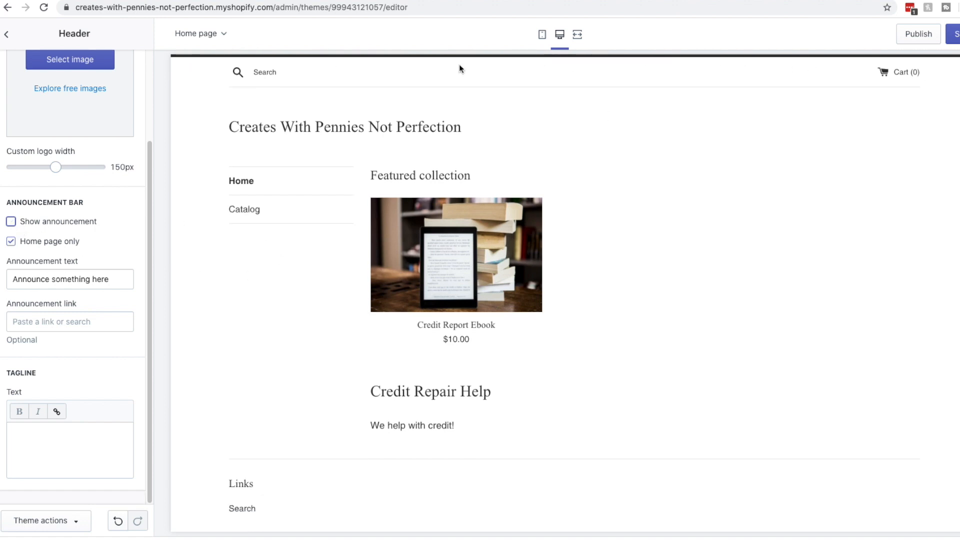
pyautogui.click(5, 35)
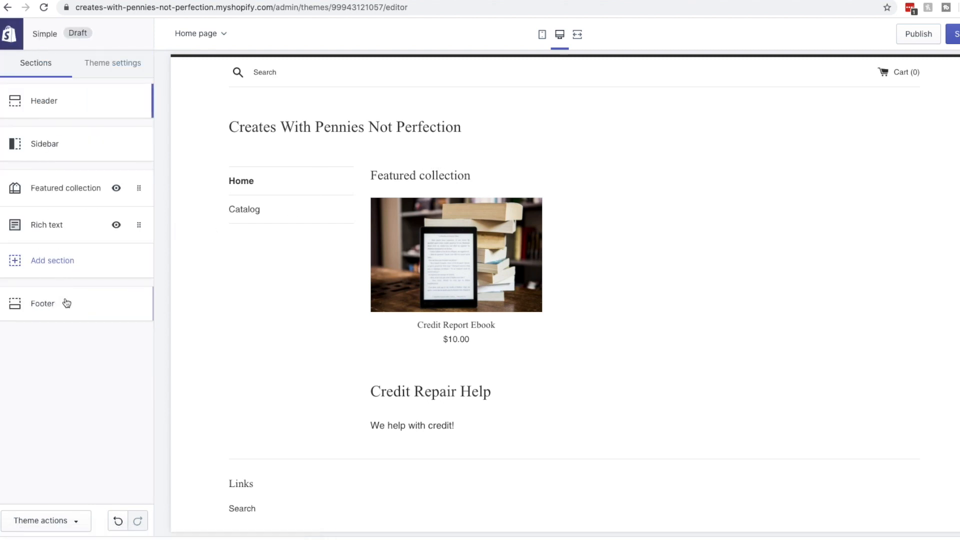
pyautogui.scroll(-2, 307, 345)
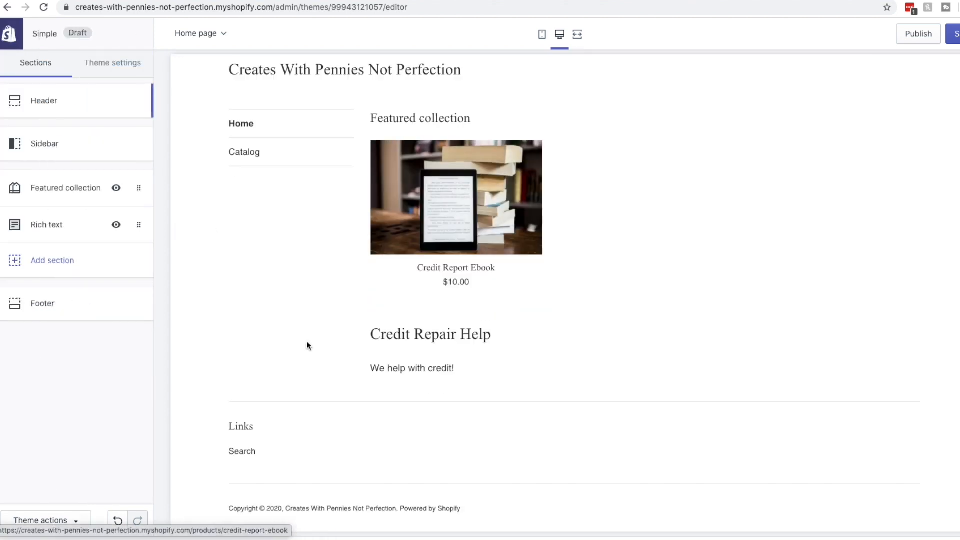
# Add a 'Be in the know' Newsletter signup block to the footer beside Links
pyautogui.click(61, 306)
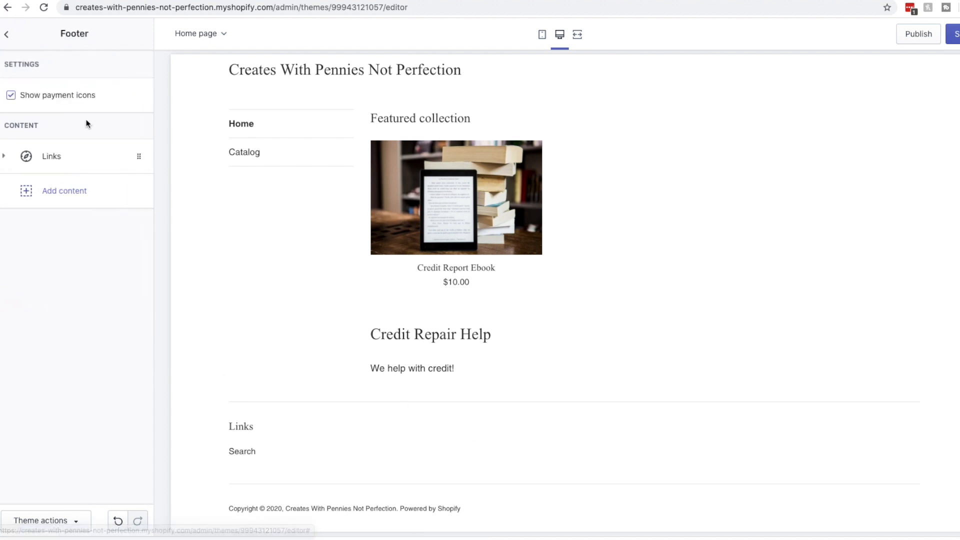
pyautogui.click(13, 157)
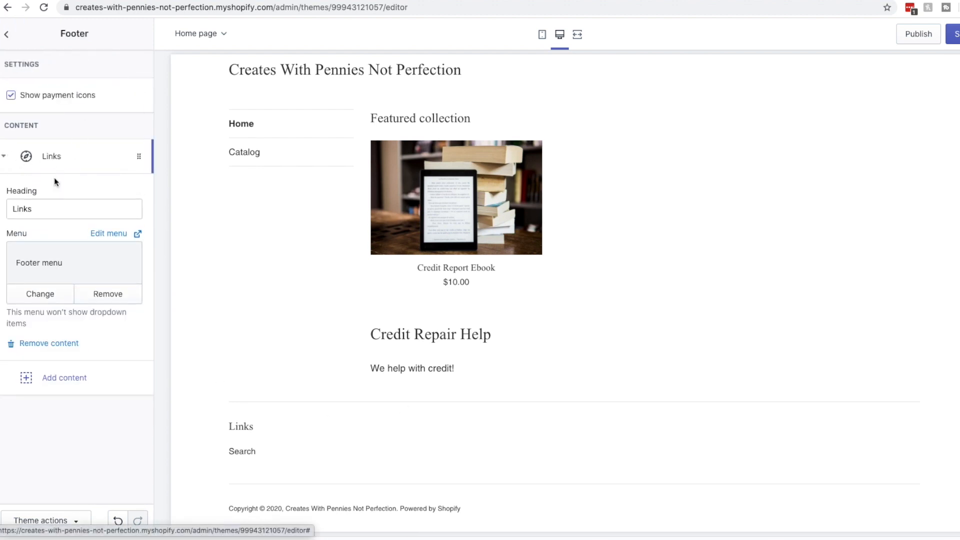
pyautogui.click(5, 156)
pyautogui.click(61, 194)
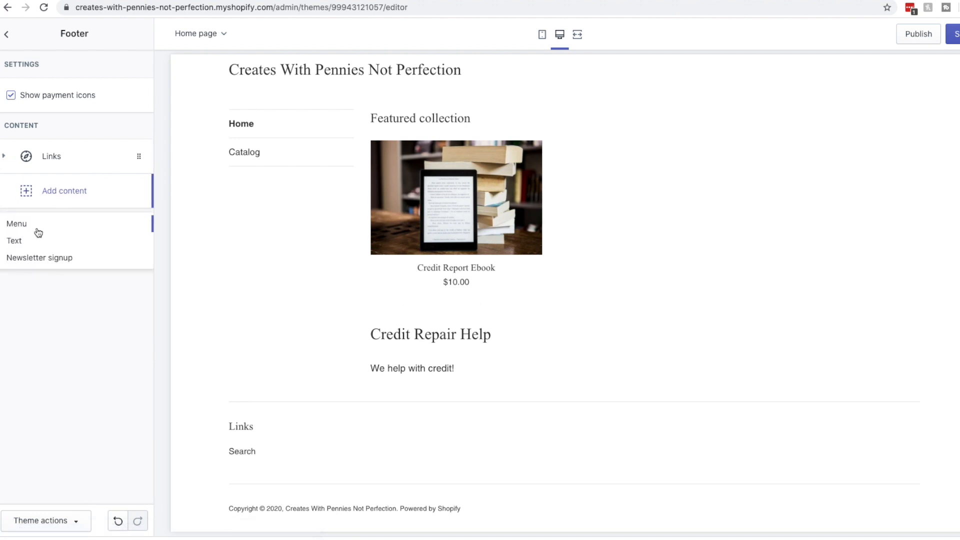
pyautogui.click(34, 258)
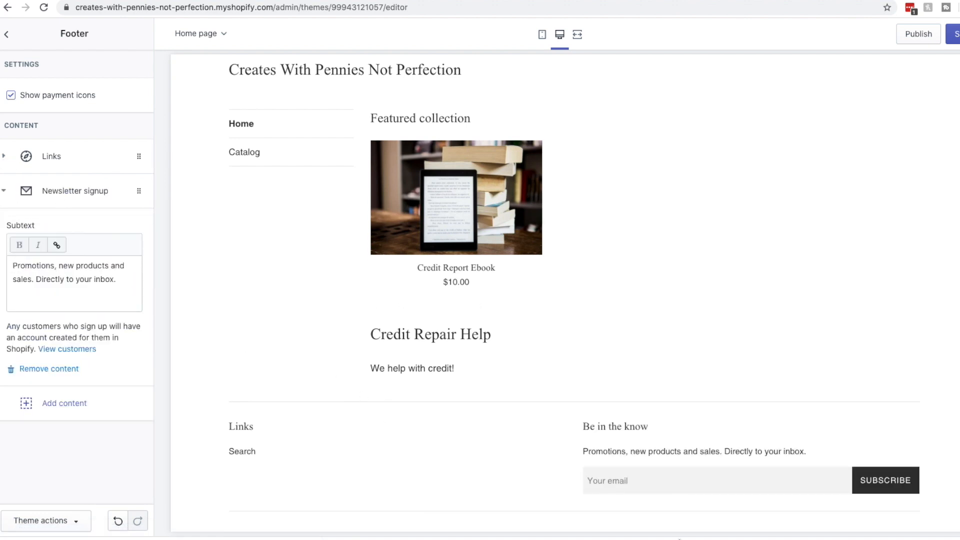
pyautogui.click(7, 35)
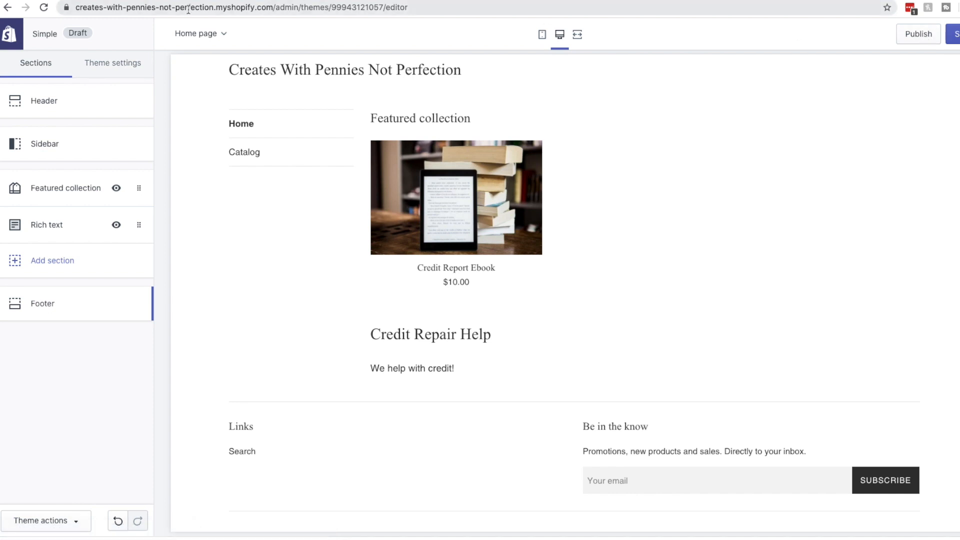
# Leave the theme editor without saving and browse Shopify's free themes
pyautogui.click(11, 34)
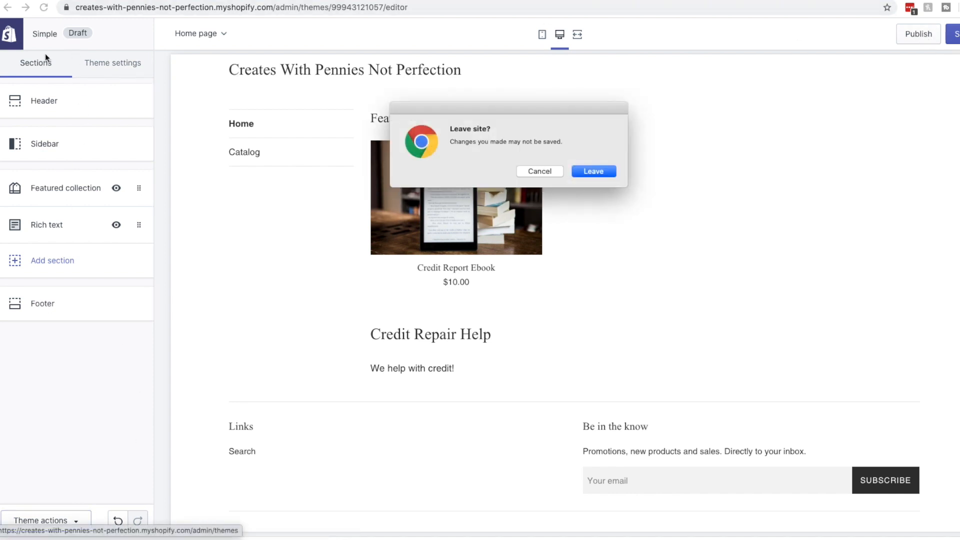
pyautogui.click(595, 171)
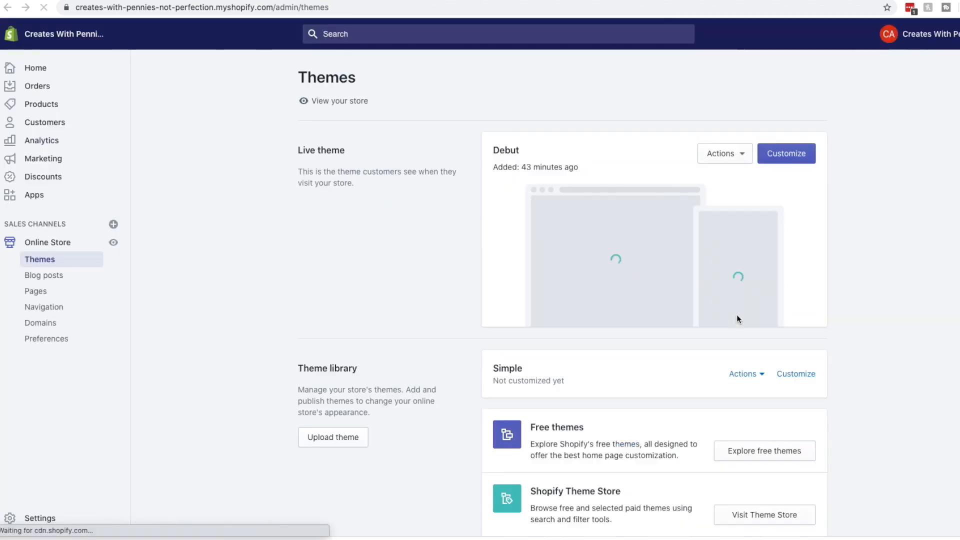
pyautogui.scroll(-2, 760, 328)
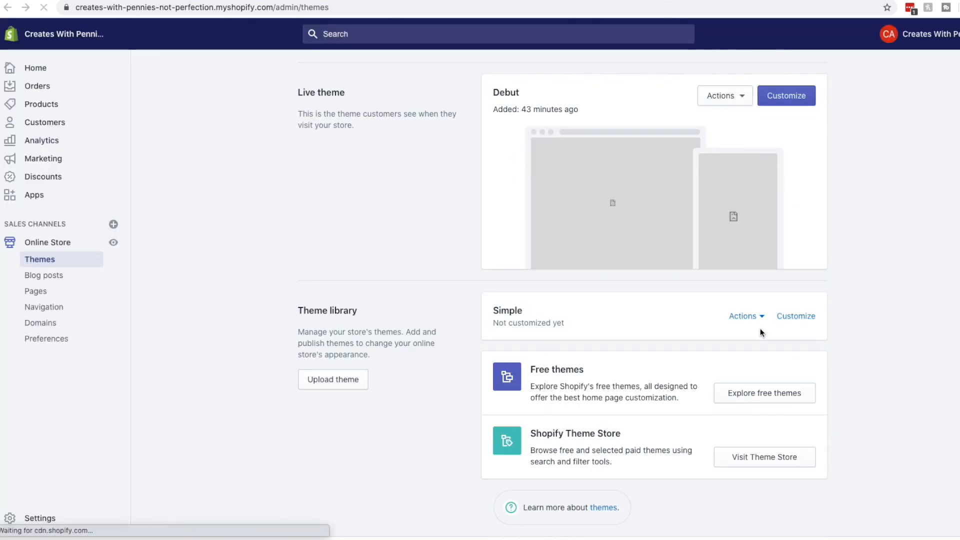
pyautogui.click(764, 394)
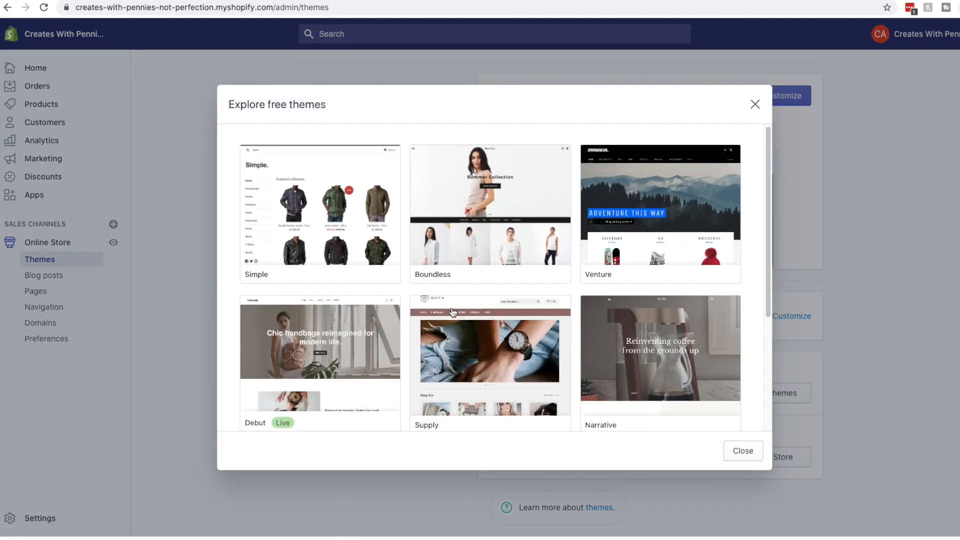
# Add the Minimal theme to the theme library and open it for customizing
pyautogui.scroll(-4, 452, 313)
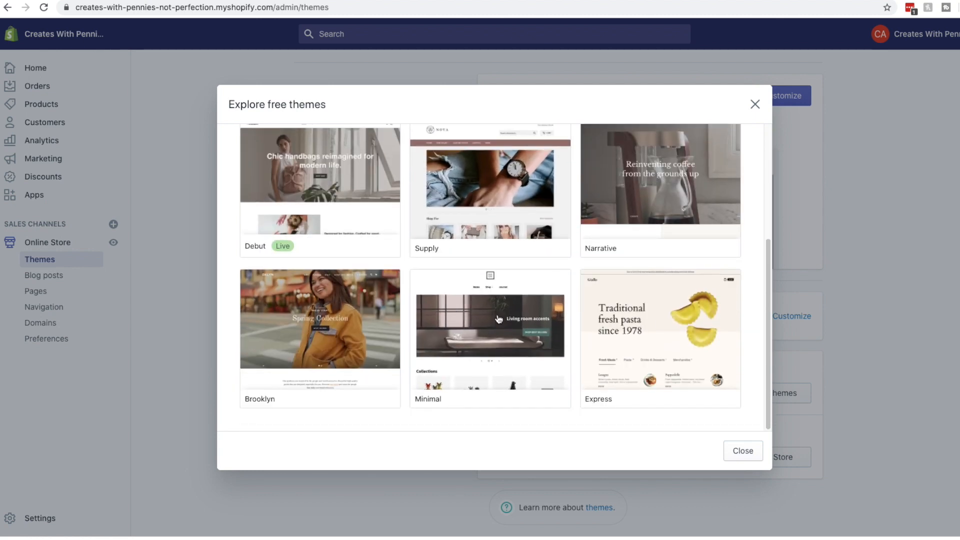
pyautogui.click(452, 312)
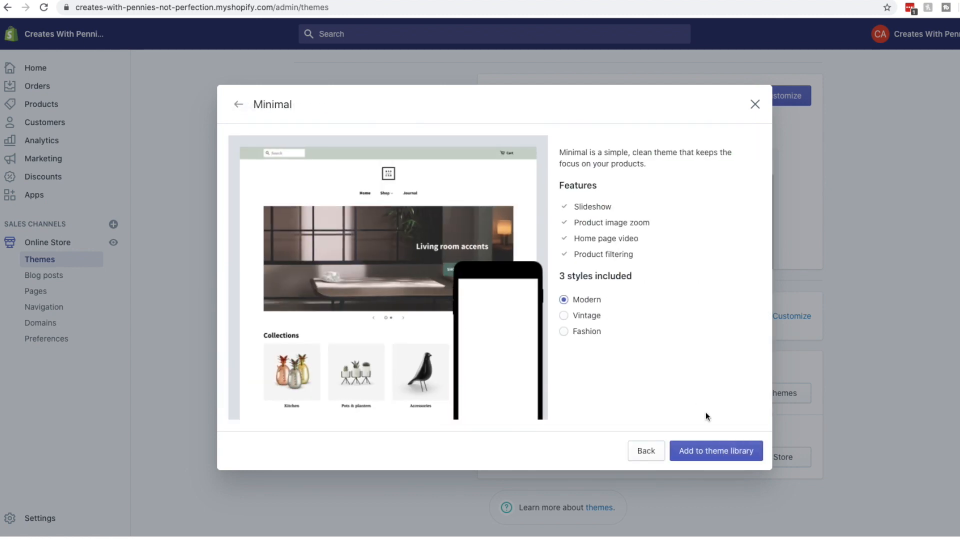
pyautogui.click(744, 452)
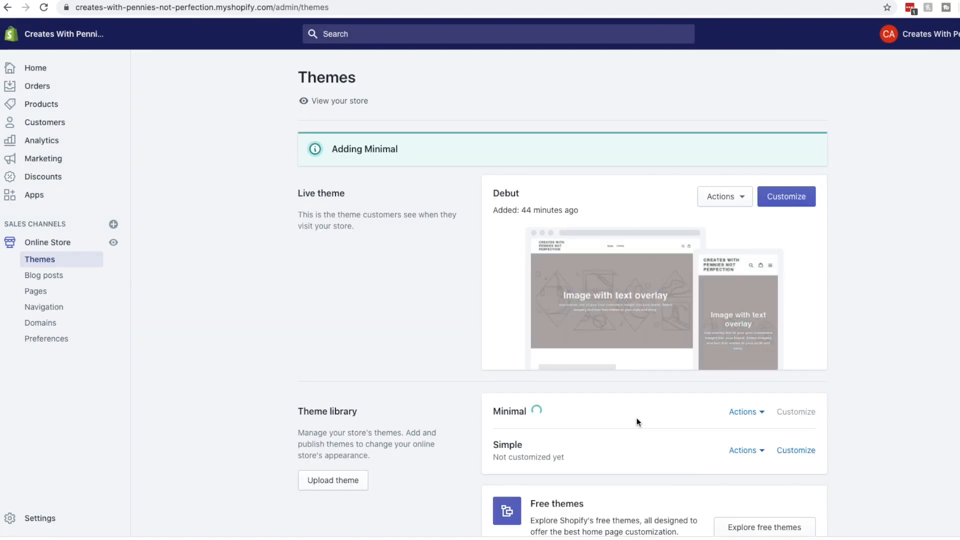
pyautogui.click(761, 413)
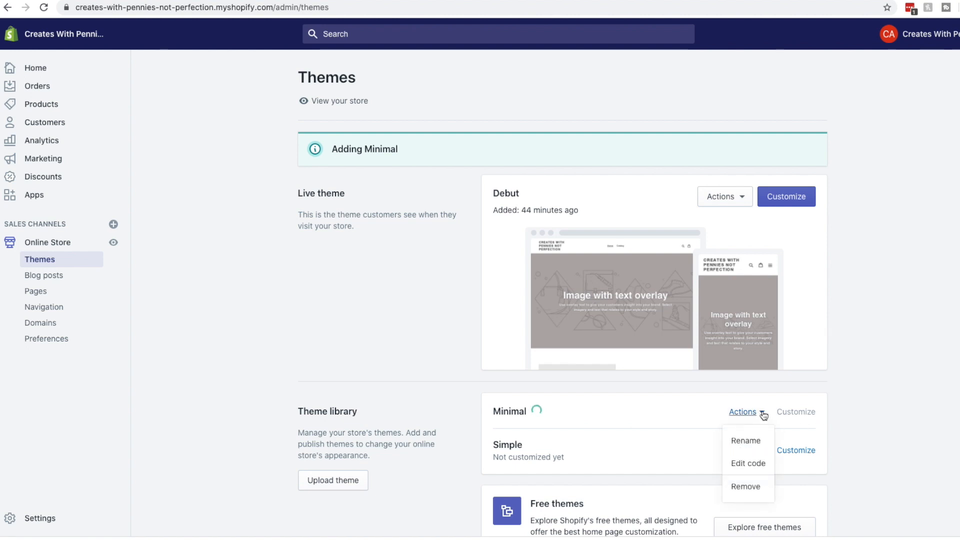
pyautogui.click(803, 402)
pyautogui.scroll(-3, 740, 400)
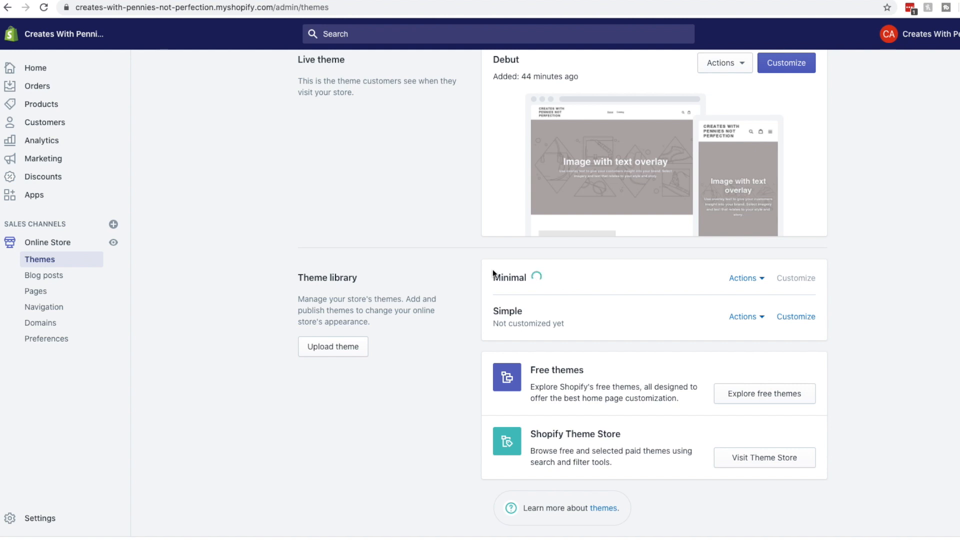
pyautogui.click(794, 285)
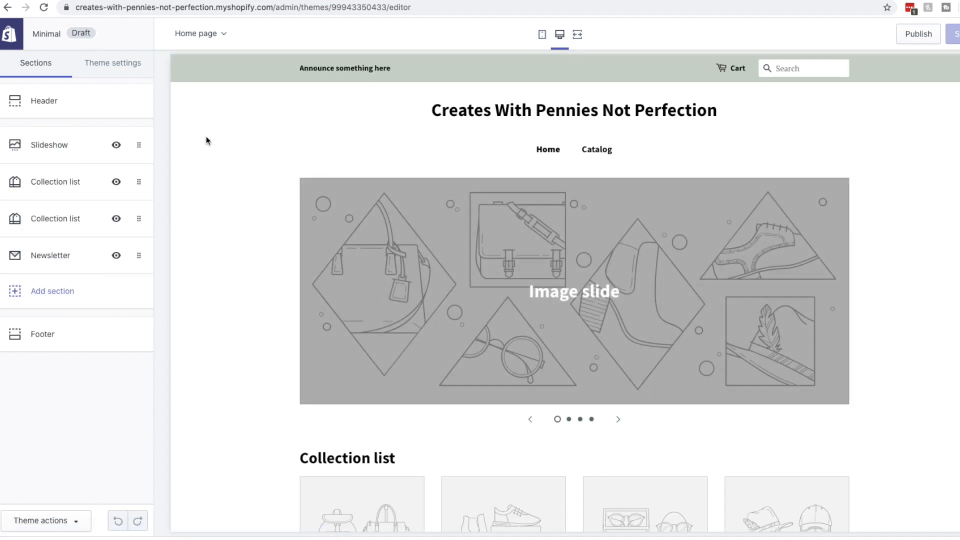
# Delete both Collection list sections from the Minimal home page
pyautogui.scroll(-10, 450, 268)
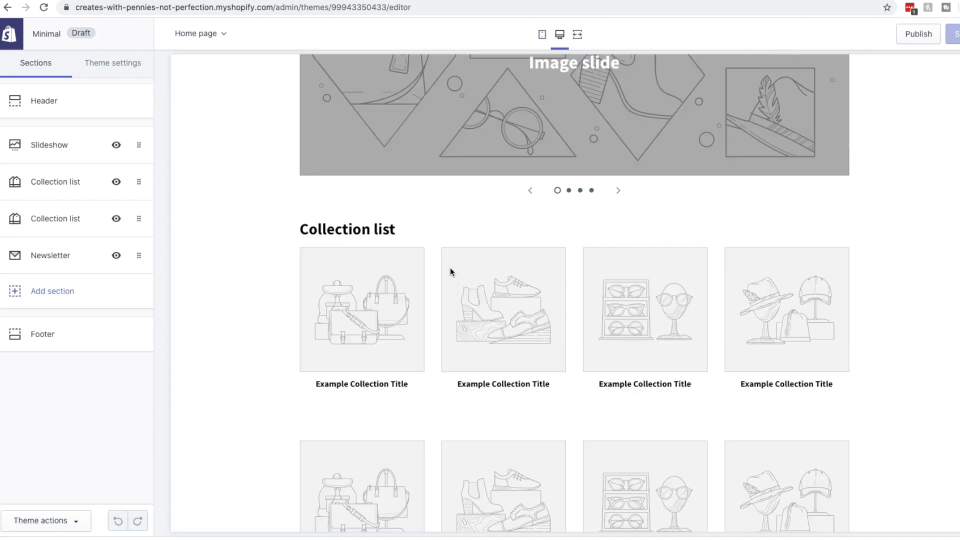
pyautogui.scroll(8, 450, 267)
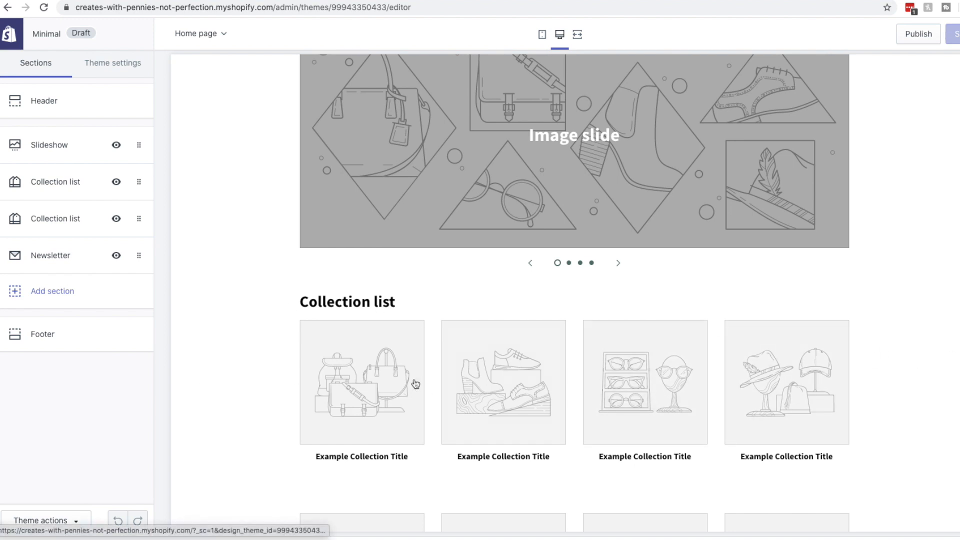
pyautogui.click(142, 185)
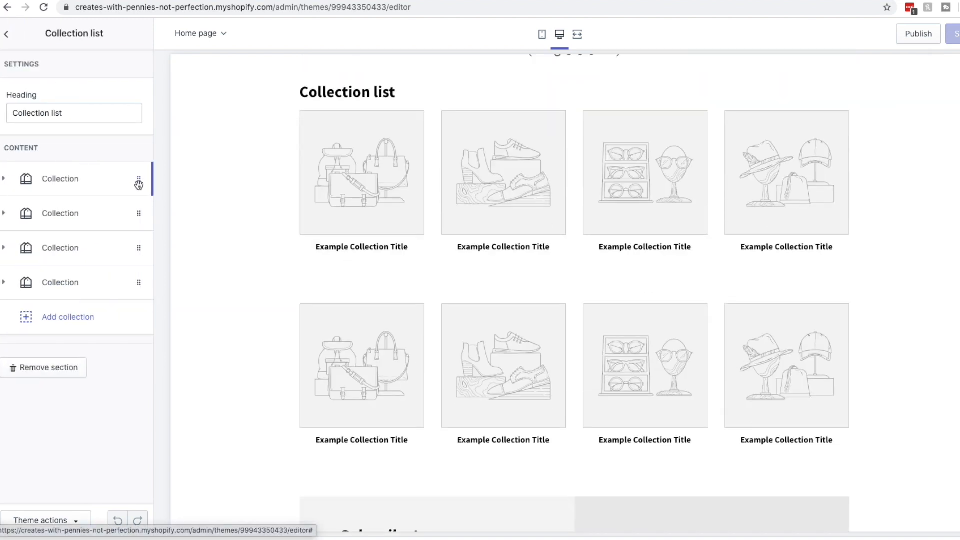
pyautogui.click(47, 370)
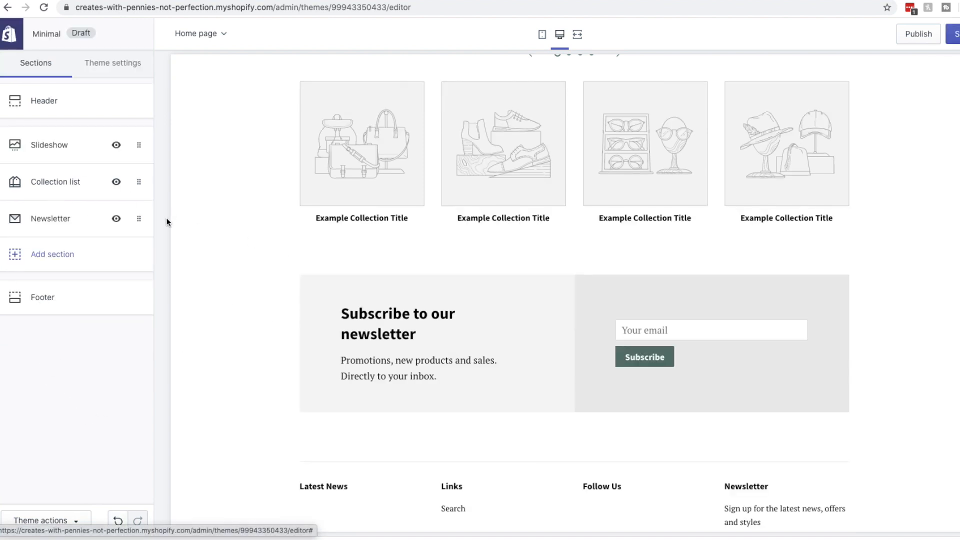
pyautogui.click(138, 182)
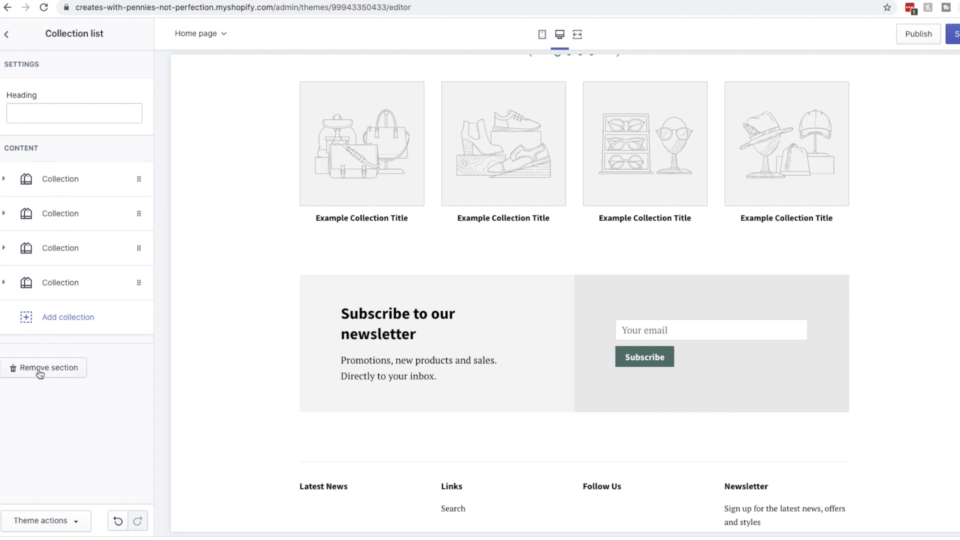
pyautogui.click(40, 371)
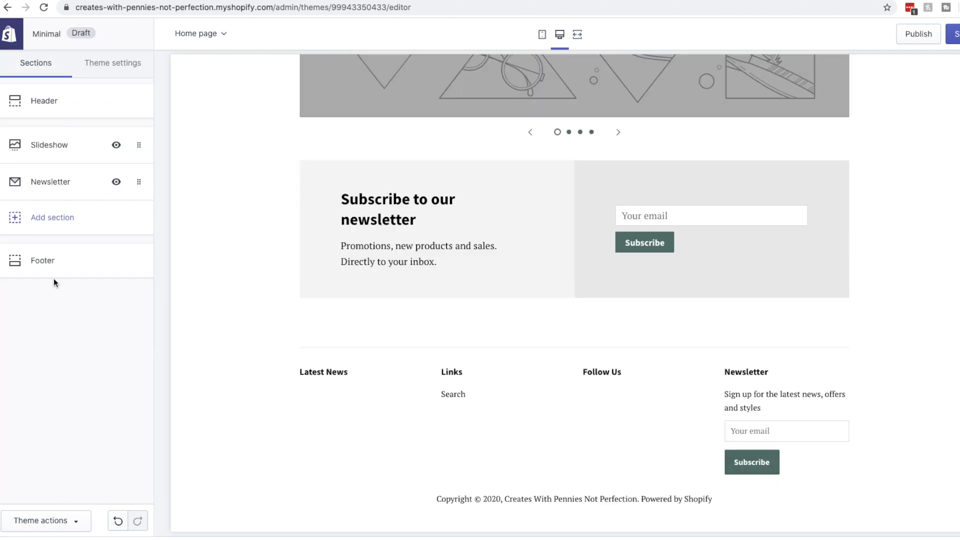
# Open the Slideshow section's settings from the home page sections list
pyautogui.click(39, 181)
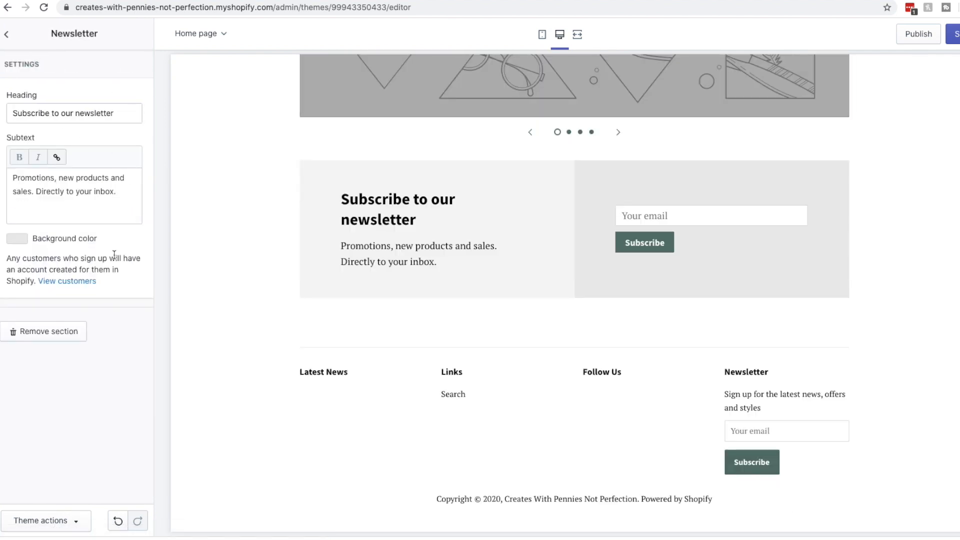
pyautogui.click(7, 36)
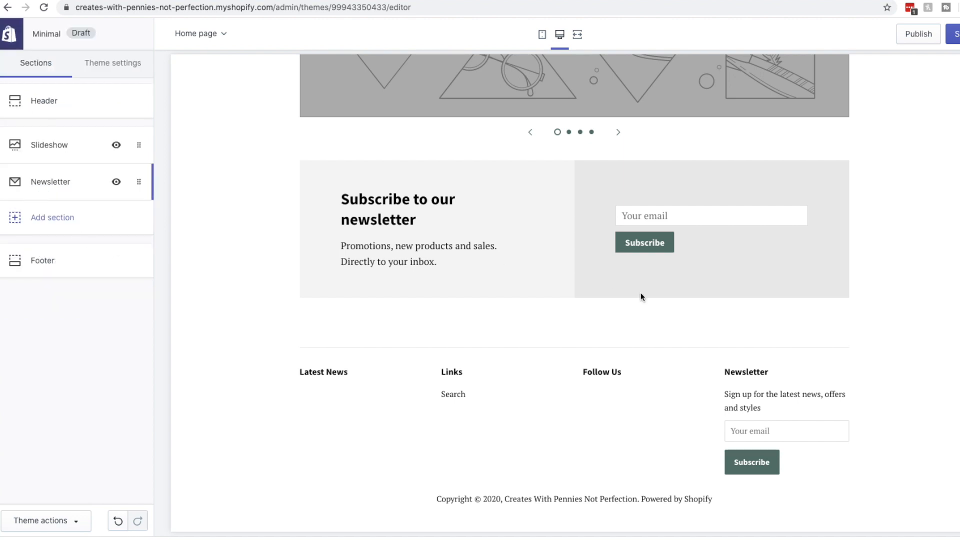
pyautogui.scroll(5, 609, 300)
pyautogui.click(57, 145)
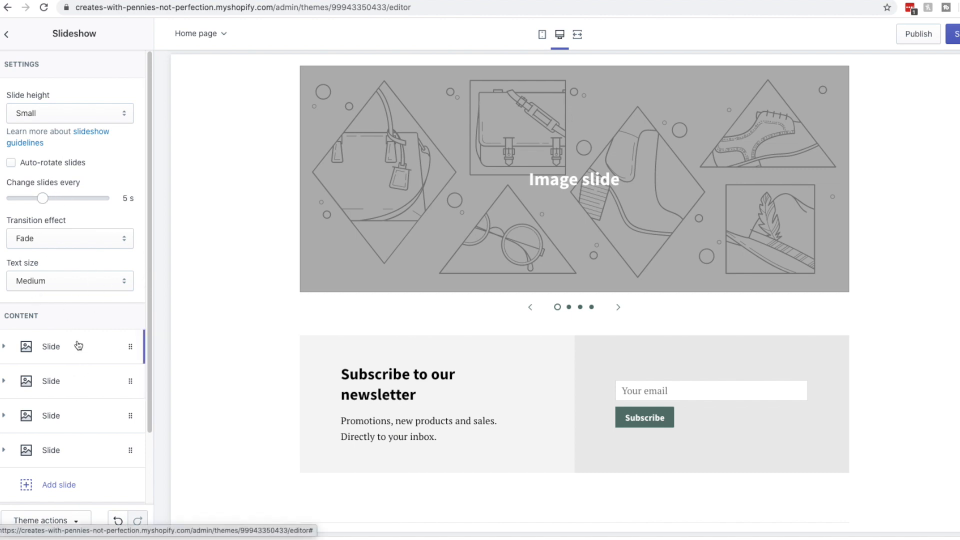
# Set the first slide's image to the pug photo from the Work From Home free images
pyautogui.click(49, 346)
pyautogui.scroll(-4, 48, 345)
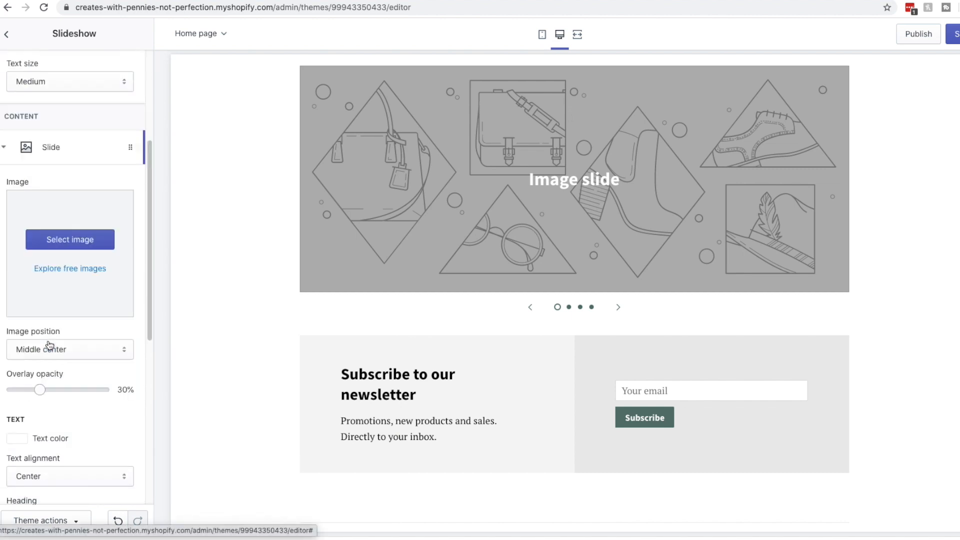
pyautogui.click(82, 244)
pyautogui.click(113, 62)
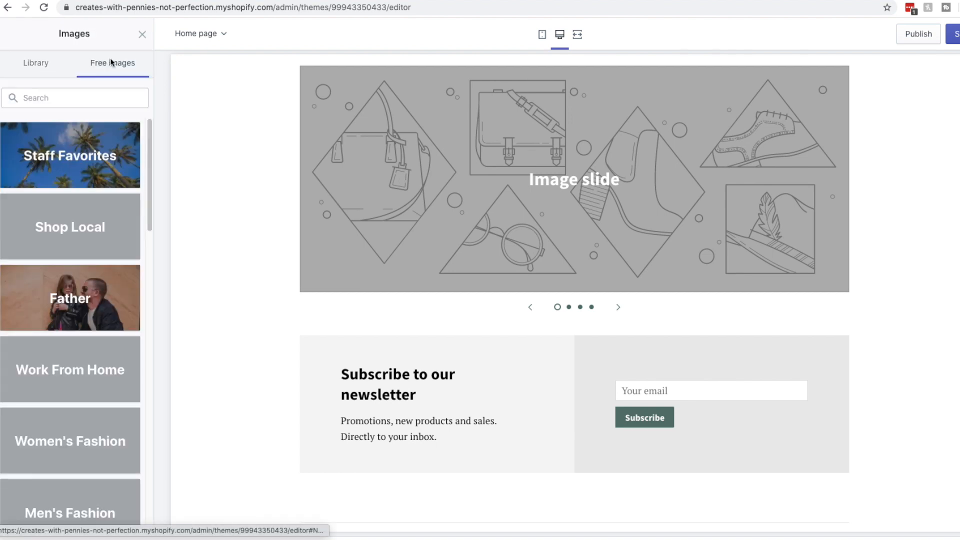
pyautogui.click(101, 159)
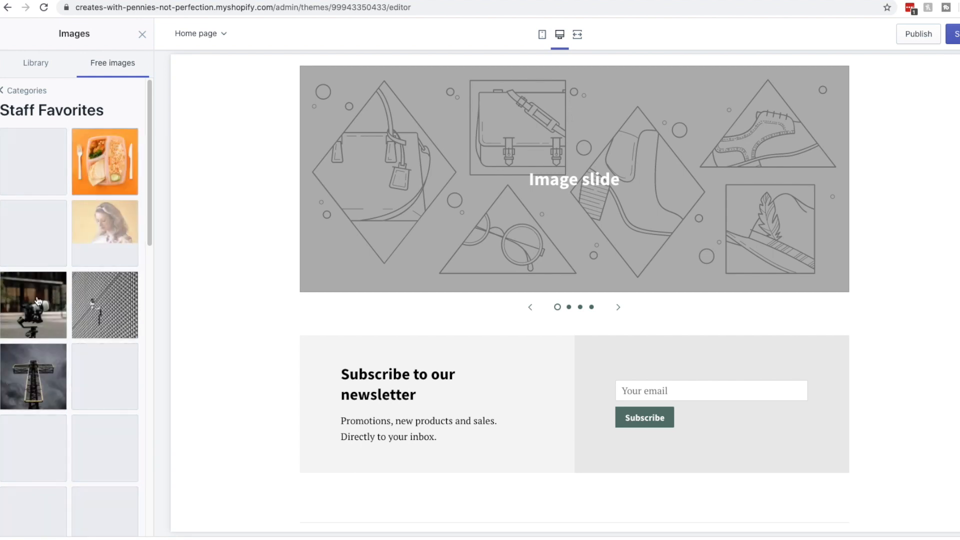
pyautogui.scroll(-2, 42, 290)
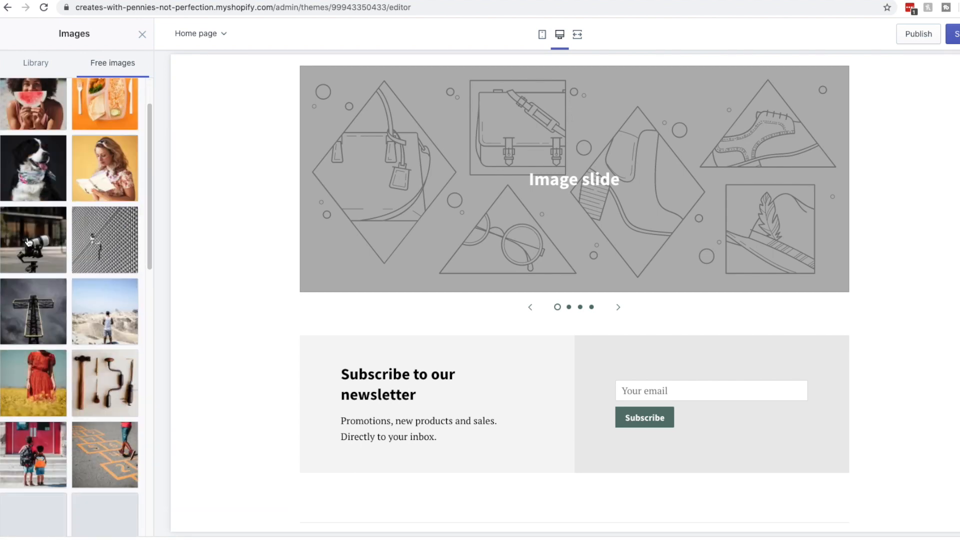
pyautogui.click(28, 242)
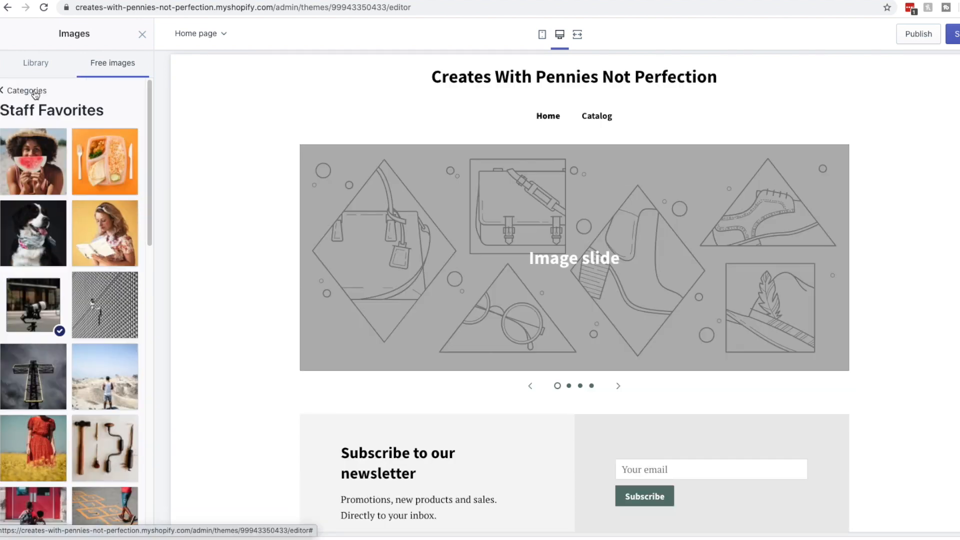
pyautogui.click(32, 94)
pyautogui.scroll(-7, 76, 354)
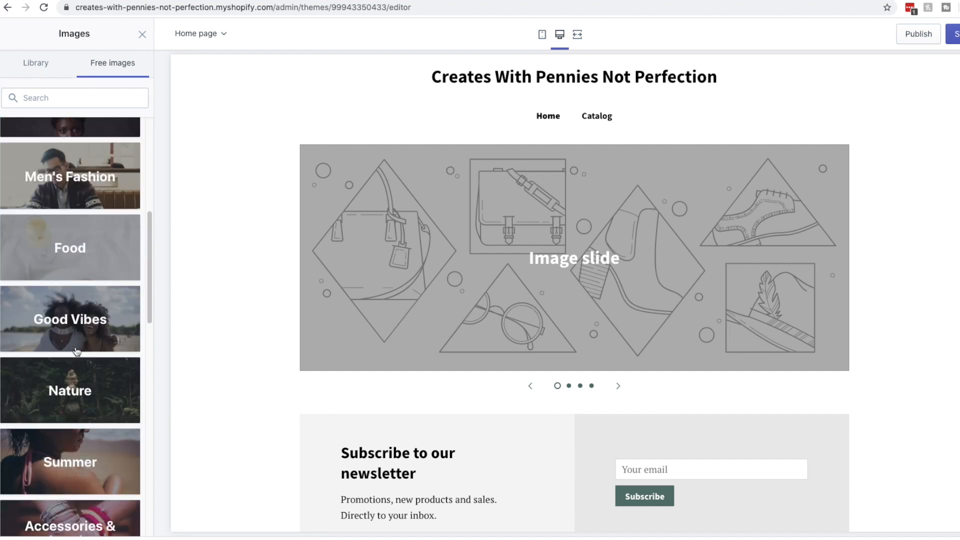
pyautogui.scroll(-10, 75, 345)
pyautogui.scroll(15, 82, 275)
pyautogui.click(91, 202)
pyautogui.click(42, 175)
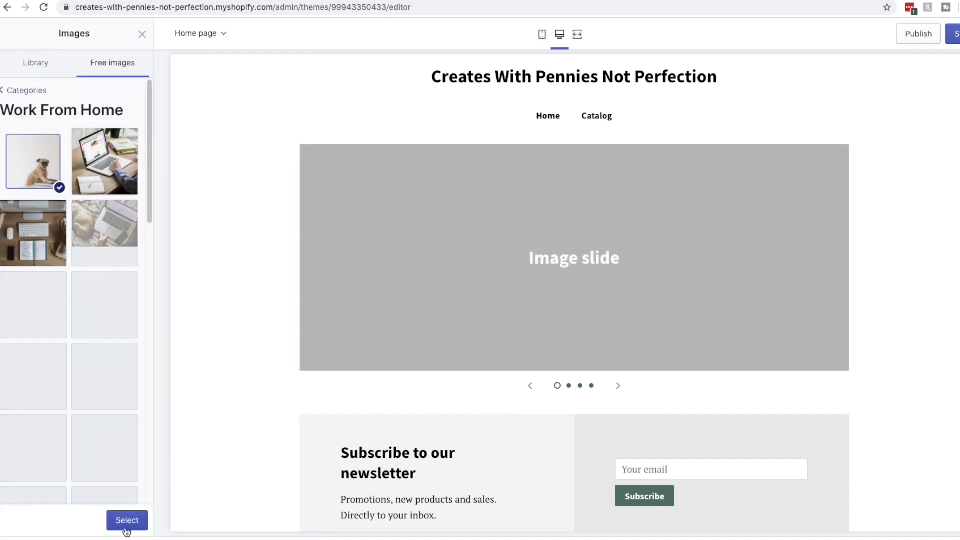
pyautogui.click(127, 522)
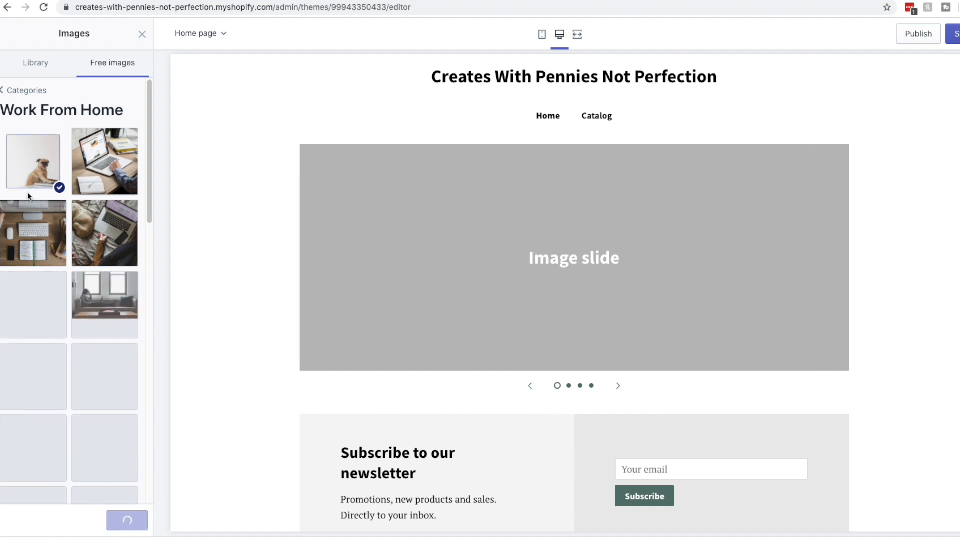
# Change the first slide's heading to 'Fix your credit.'
pyautogui.click(58, 392)
pyautogui.press('super+a')
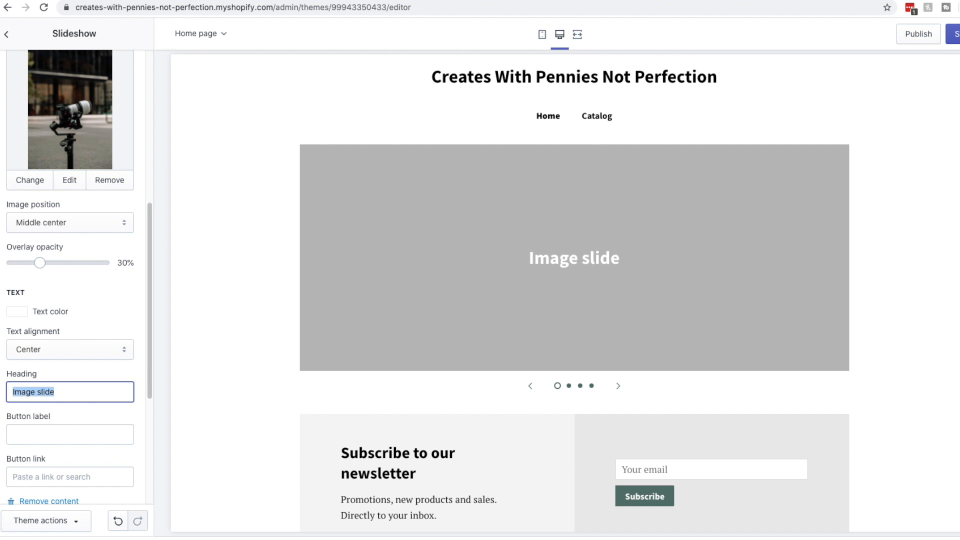
pyautogui.write('Fi')
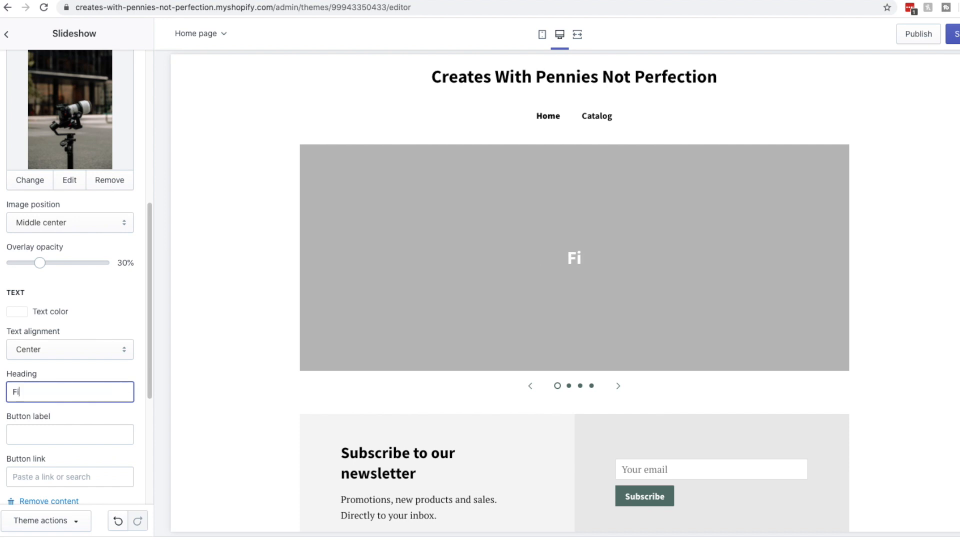
pyautogui.write('x your credit.')
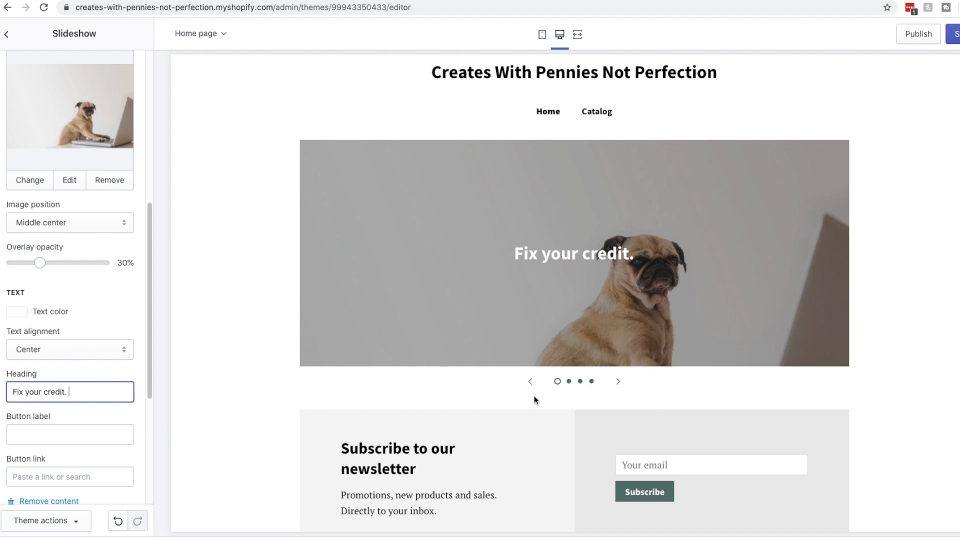
pyautogui.scroll(-5, 92, 453)
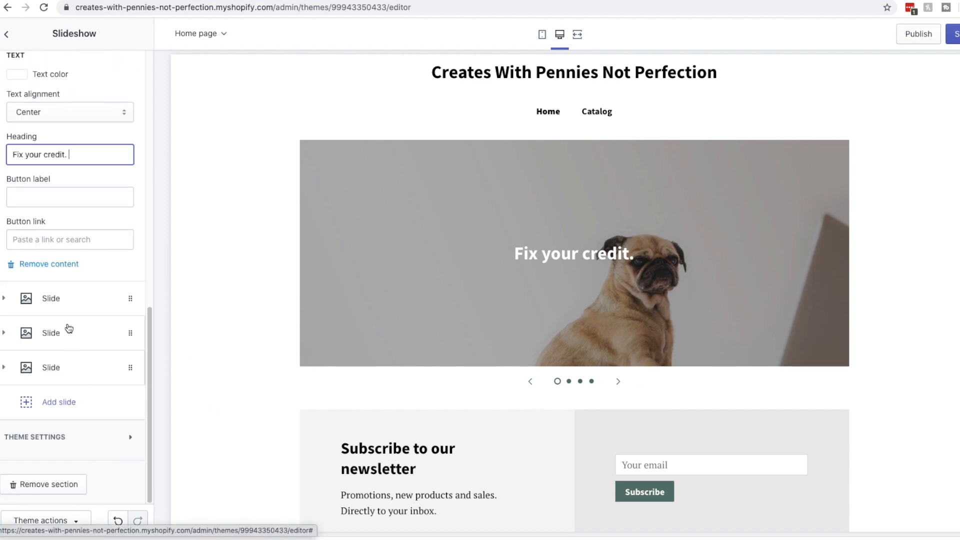
pyautogui.click(72, 300)
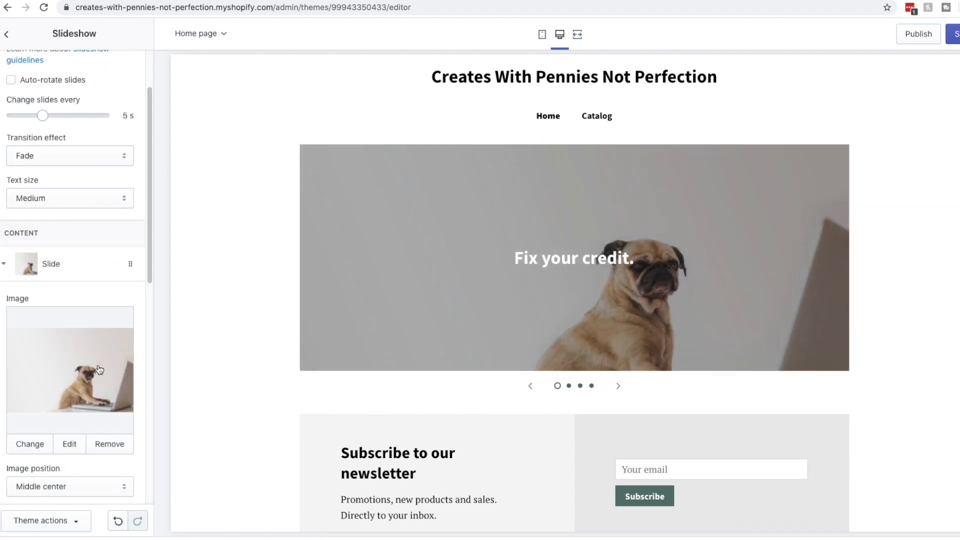
# Set the second slide's image to the cat-in-chair photo from Work From Home
pyautogui.click(3, 265)
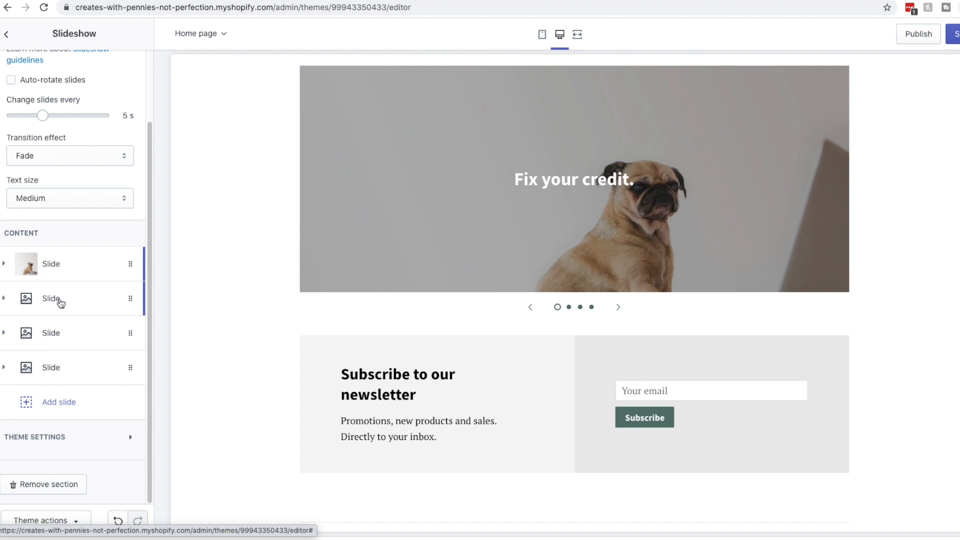
pyautogui.click(58, 299)
pyautogui.click(84, 395)
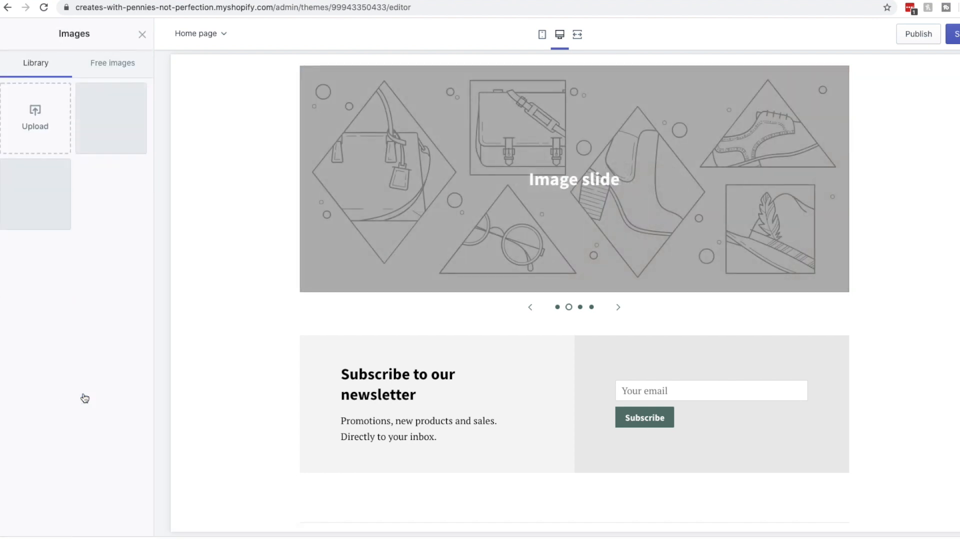
pyautogui.click(116, 63)
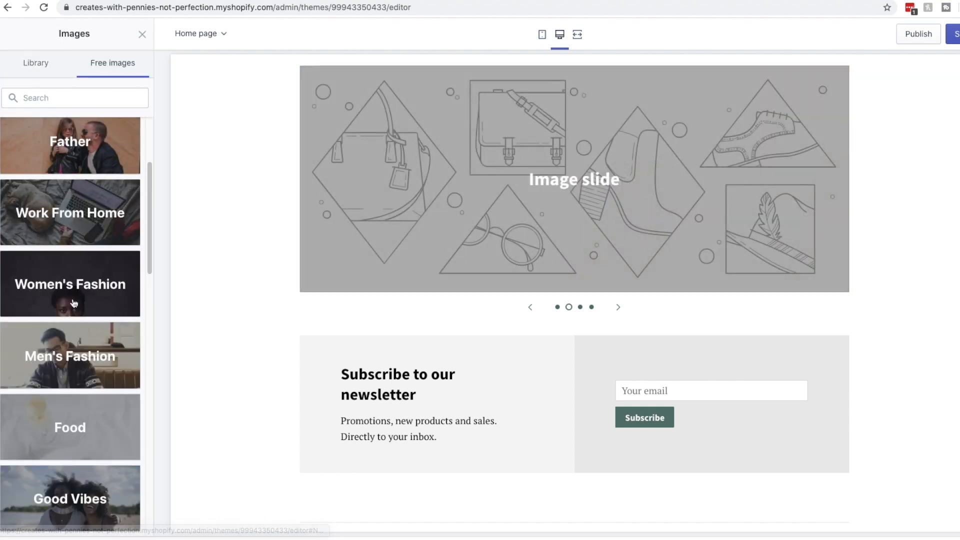
pyautogui.click(88, 221)
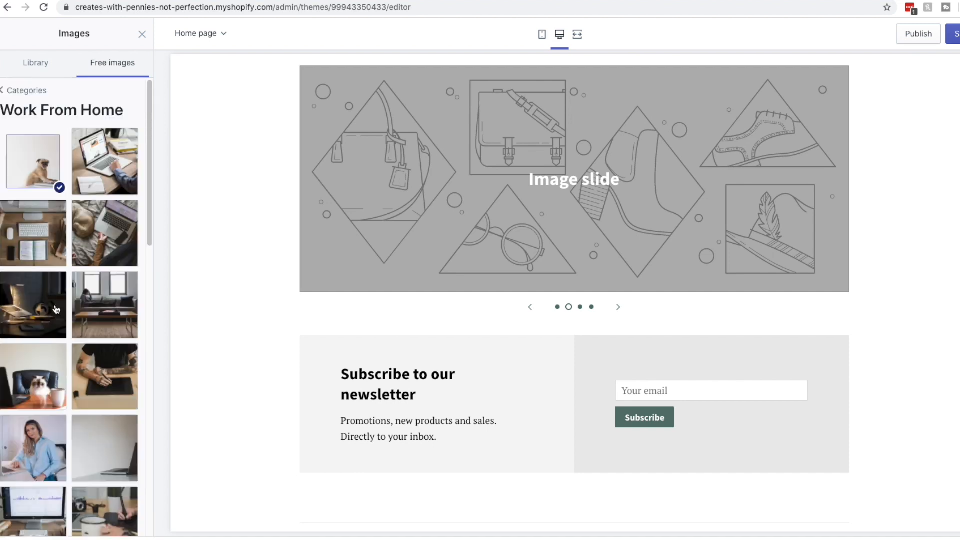
pyautogui.click(34, 376)
pyautogui.click(131, 519)
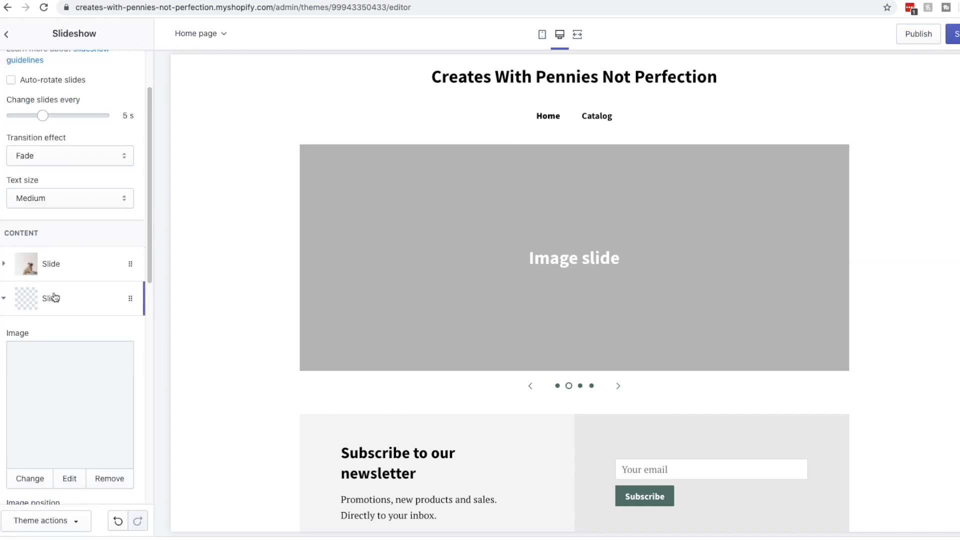
# Change the second slide's heading to 'Bad credit guide.'
pyautogui.scroll(-5, 85, 358)
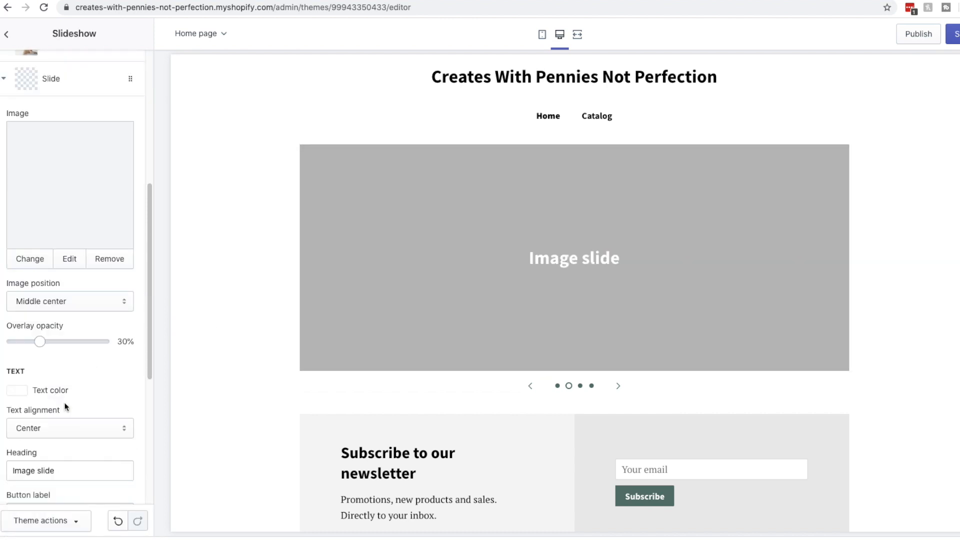
pyautogui.scroll(-3, 63, 394)
pyautogui.tripleClick(58, 381)
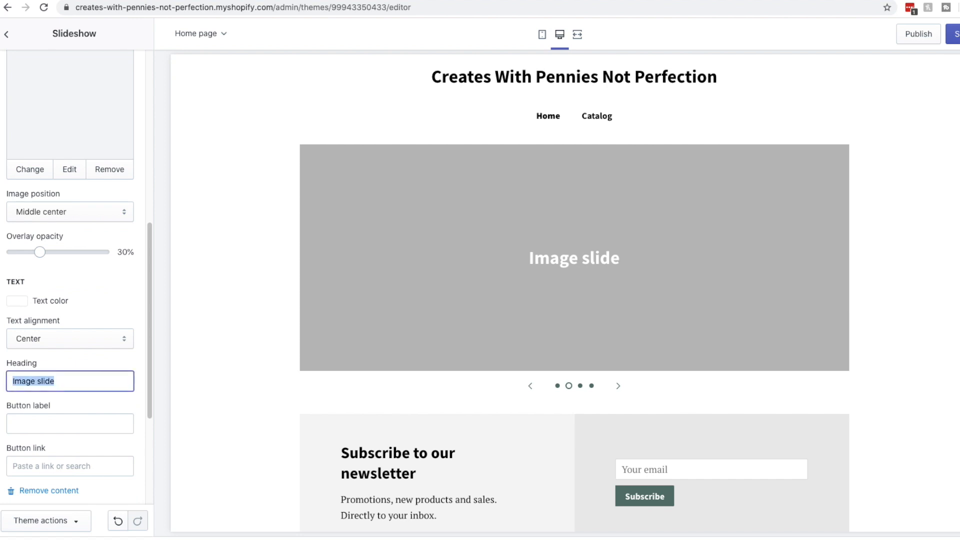
pyautogui.press('BackSpace')
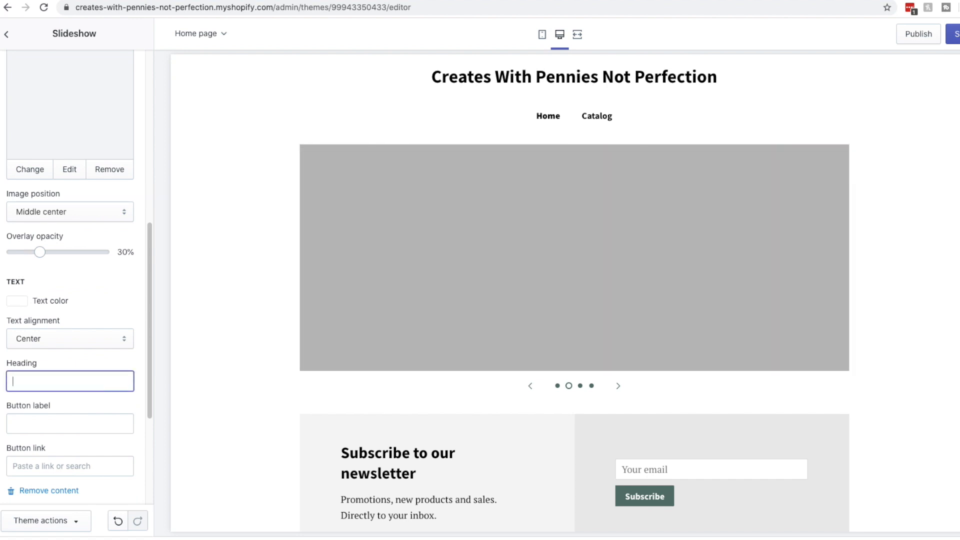
pyautogui.write('Bad credit gu')
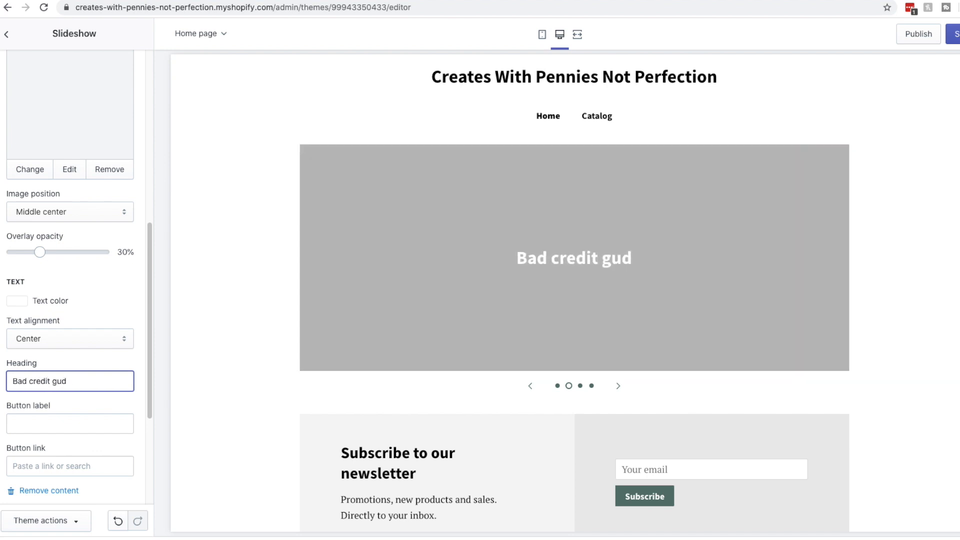
pyautogui.write('ide.')
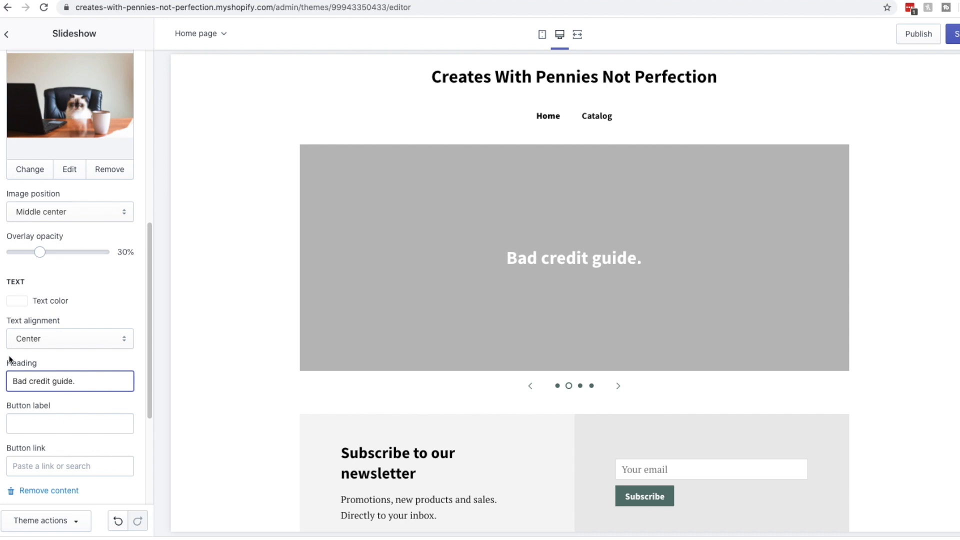
pyautogui.scroll(-4, 30, 380)
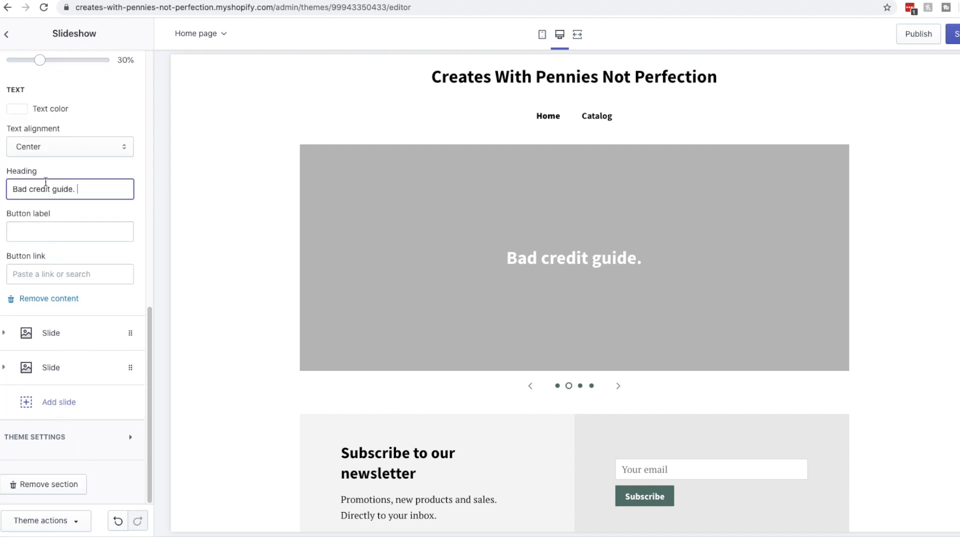
pyautogui.scroll(6, 46, 200)
pyautogui.click(13, 103)
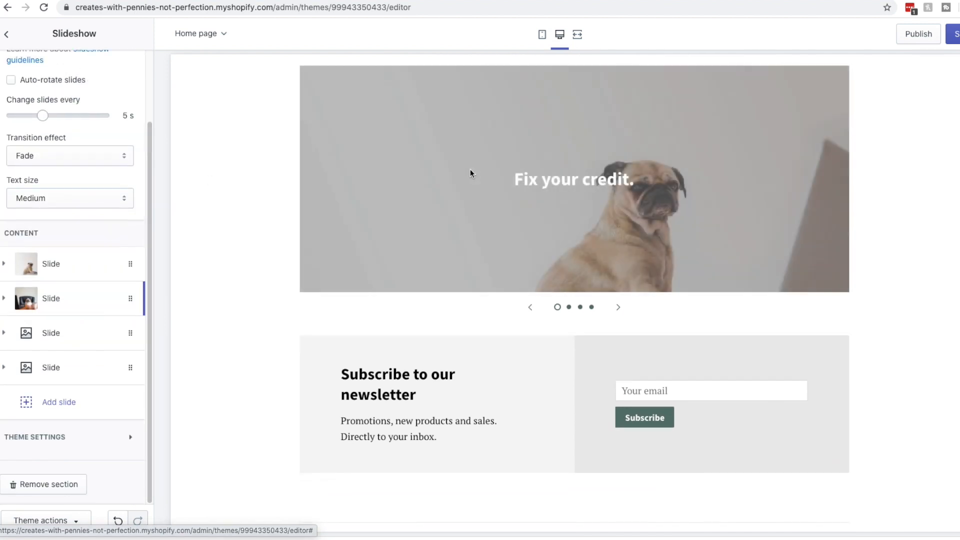
# Remove the empty third slide from the slideshow
pyautogui.click(619, 309)
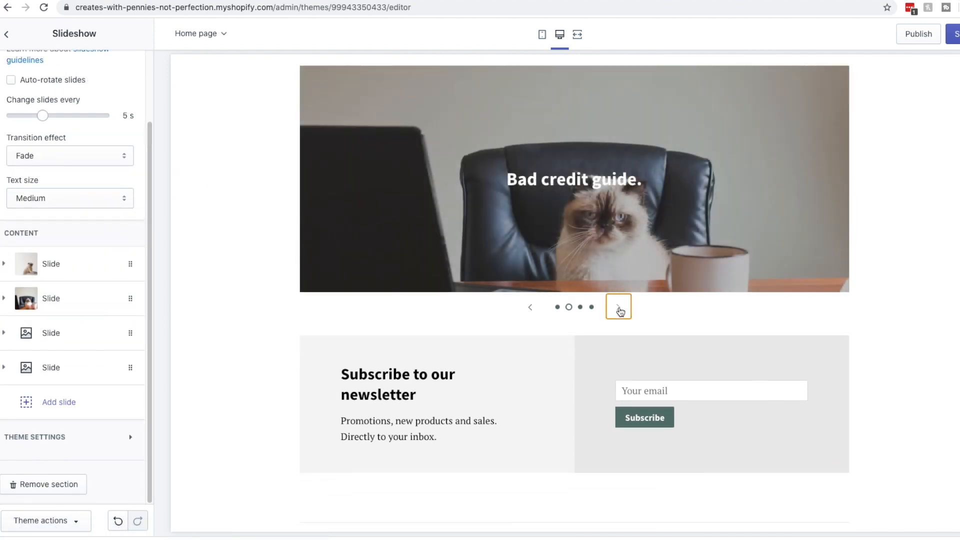
pyautogui.click(133, 332)
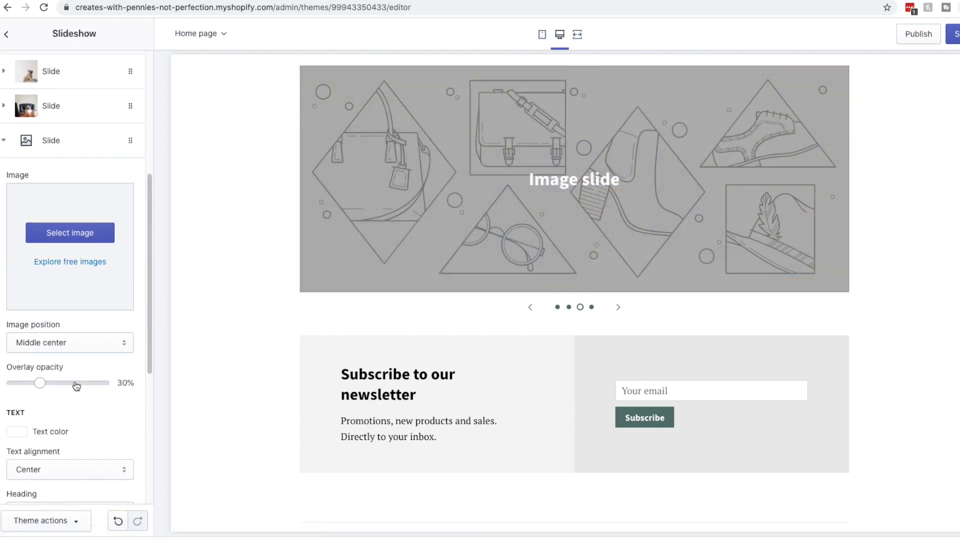
pyautogui.scroll(-3, 75, 400)
pyautogui.scroll(-3, 75, 402)
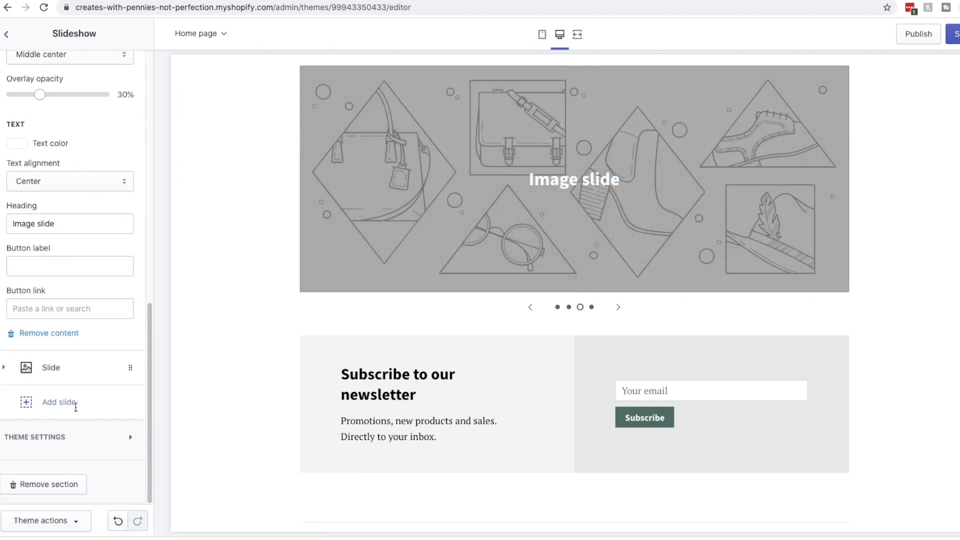
pyautogui.click(63, 333)
pyautogui.click(126, 379)
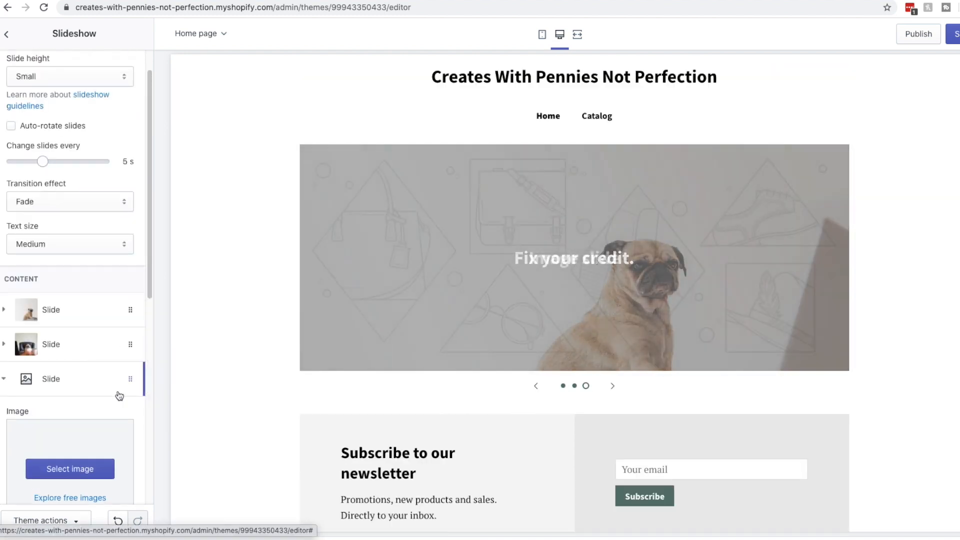
pyautogui.scroll(-5, 67, 440)
pyautogui.scroll(-3, 45, 350)
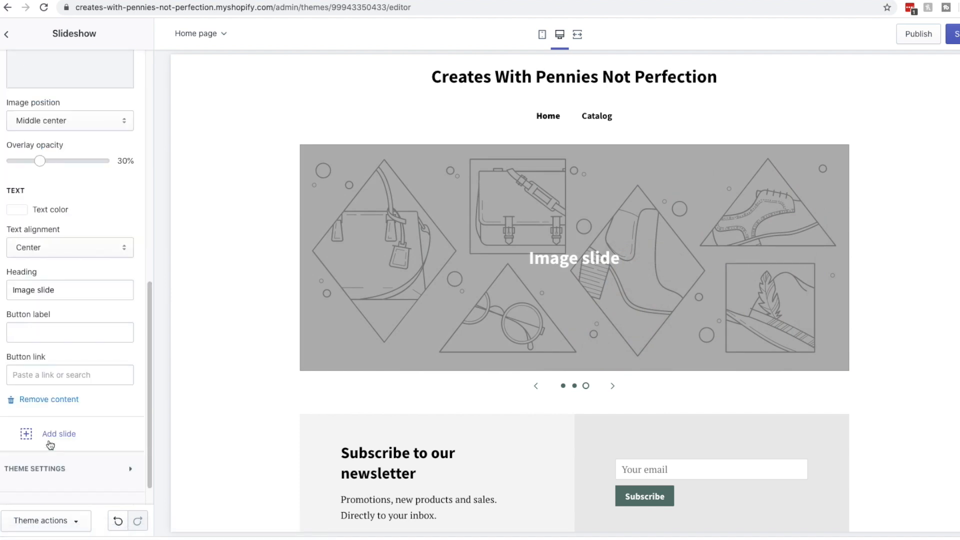
pyautogui.click(47, 371)
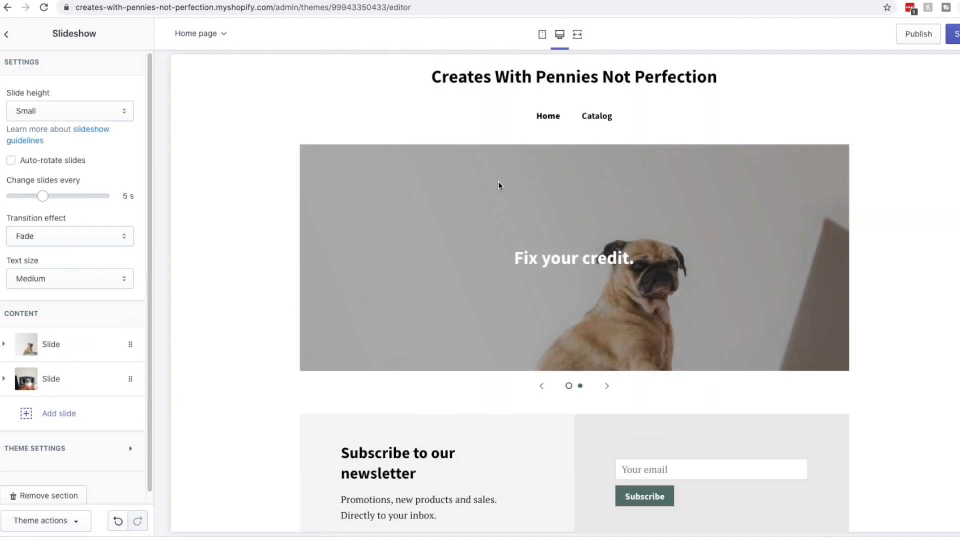
# Preview the pug and cat slides, then return to the home page sections list
pyautogui.click(606, 390)
pyautogui.click(607, 391)
pyautogui.click(606, 391)
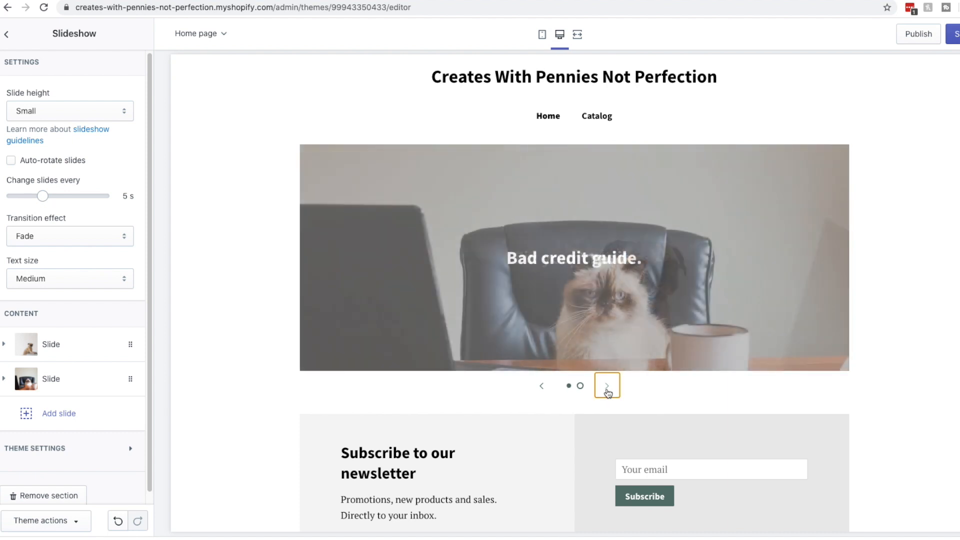
pyautogui.scroll(-5, 583, 388)
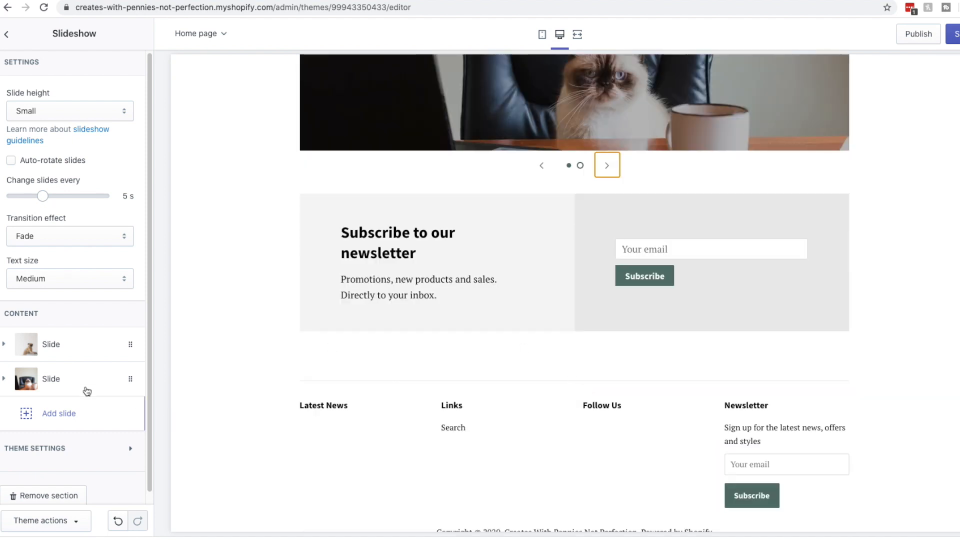
pyautogui.scroll(-1, 108, 450)
pyautogui.click(130, 438)
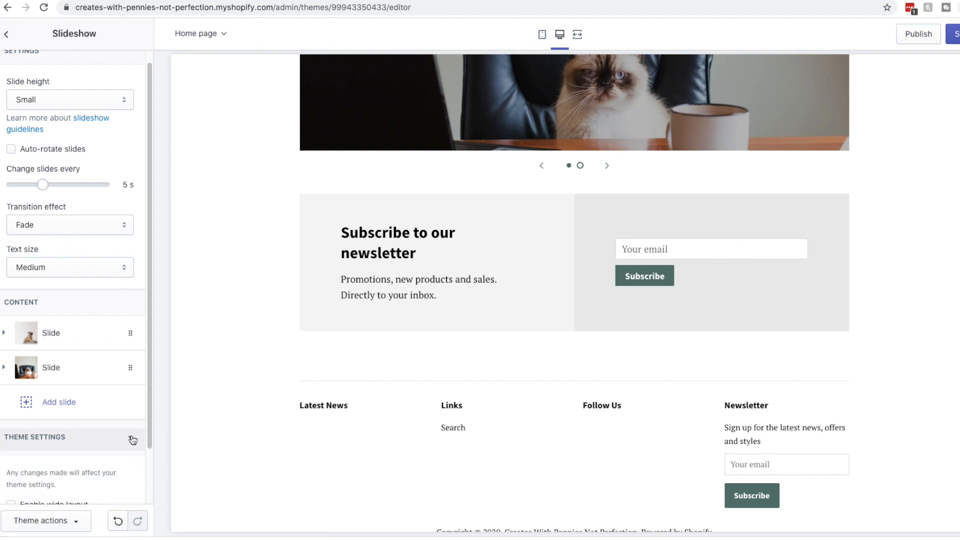
pyautogui.scroll(-3, 125, 420)
pyautogui.scroll(3, 125, 418)
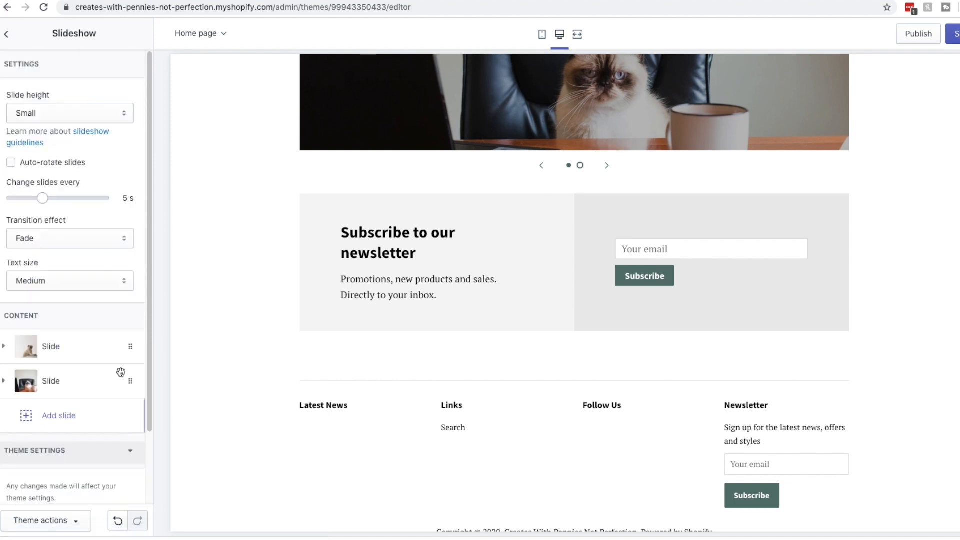
pyautogui.click(7, 35)
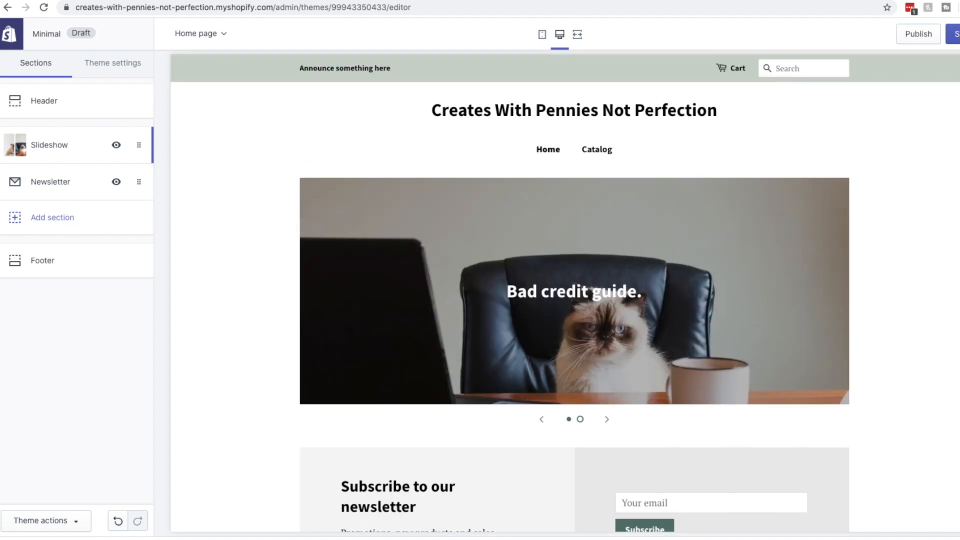
# Add a Featured product section showing the Credit Report Ebook at $10.00
pyautogui.click(66, 220)
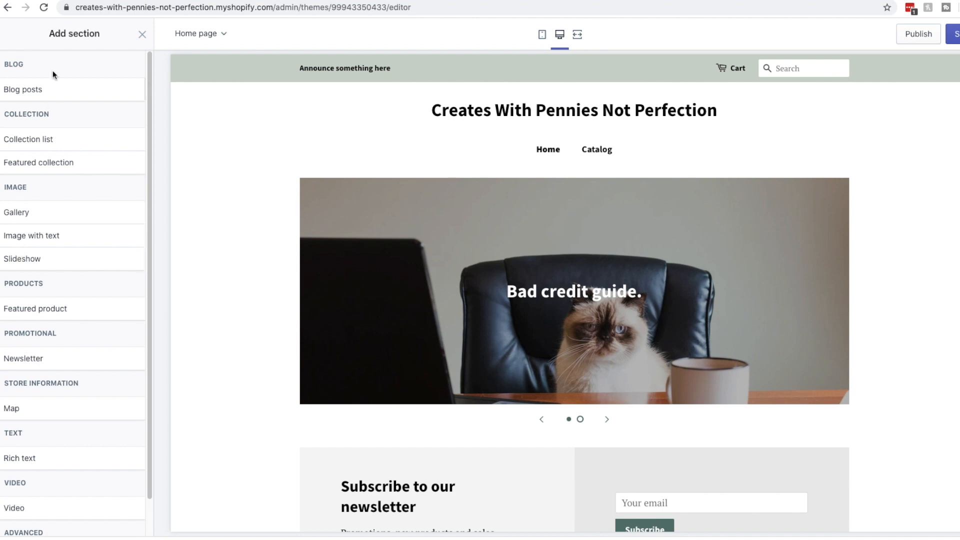
pyautogui.click(76, 310)
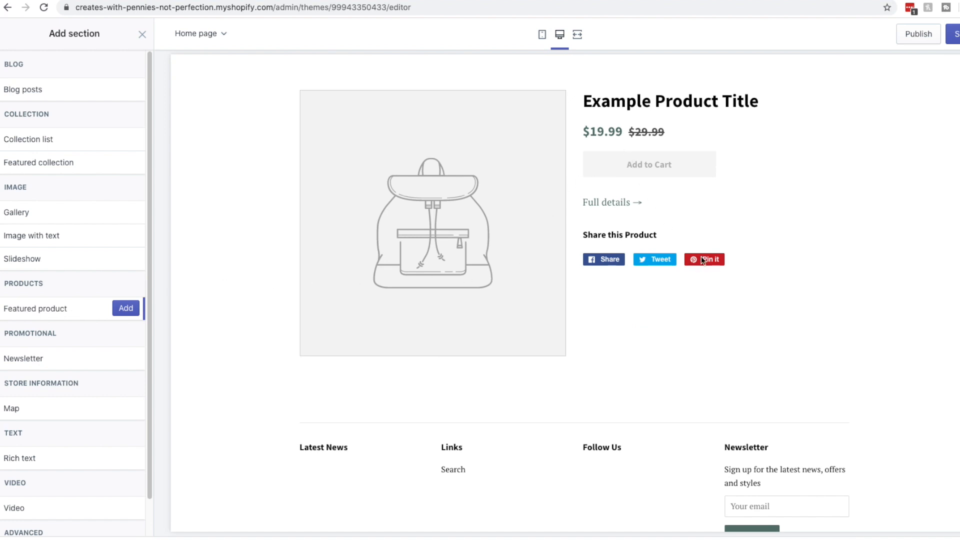
pyautogui.click(124, 307)
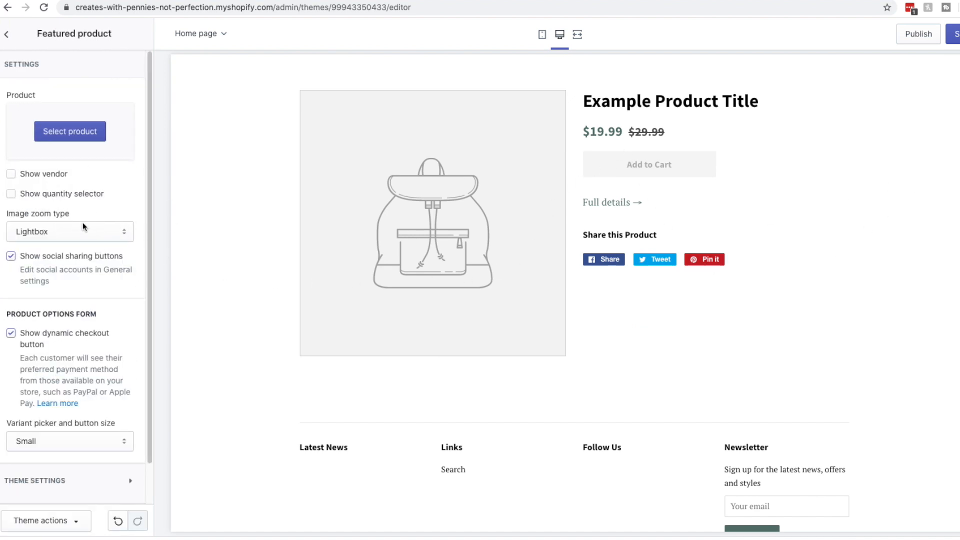
pyautogui.click(85, 131)
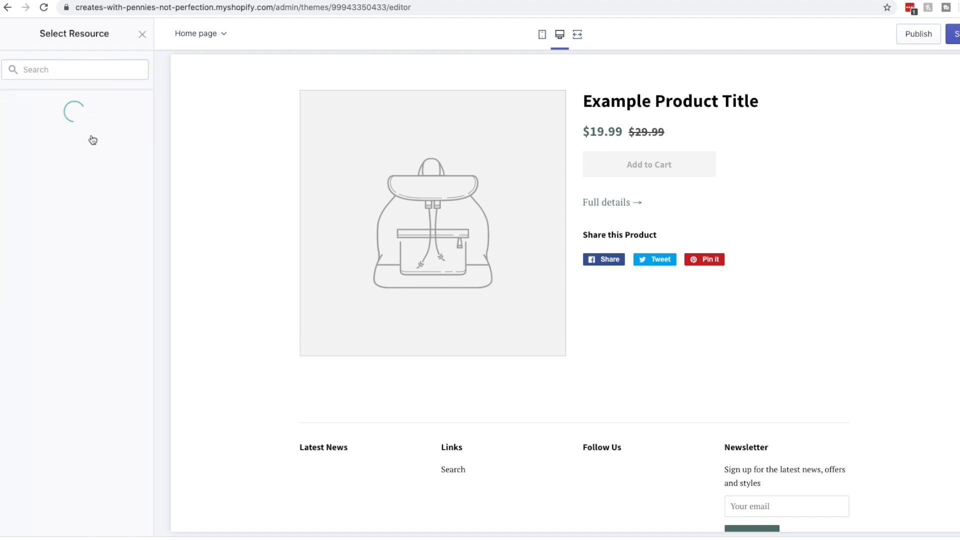
pyautogui.click(82, 142)
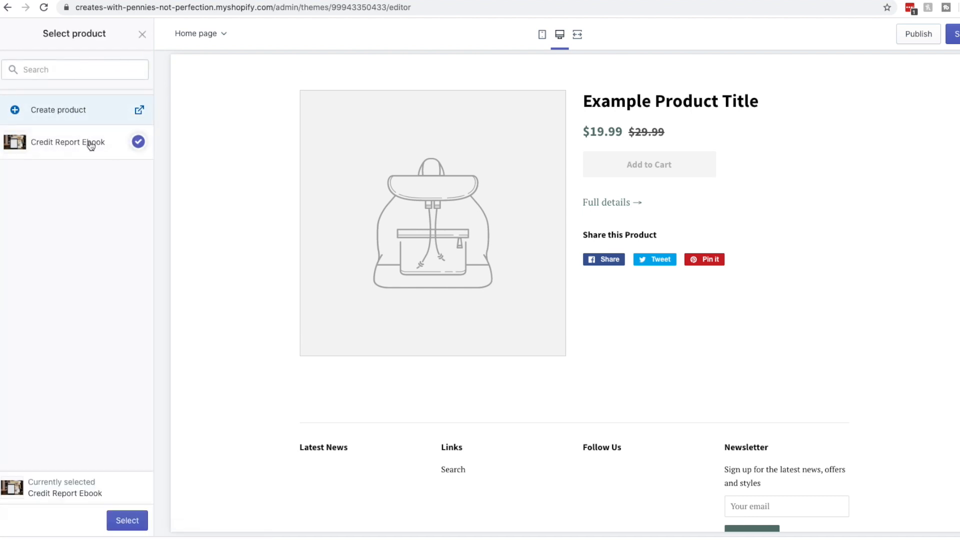
pyautogui.click(136, 521)
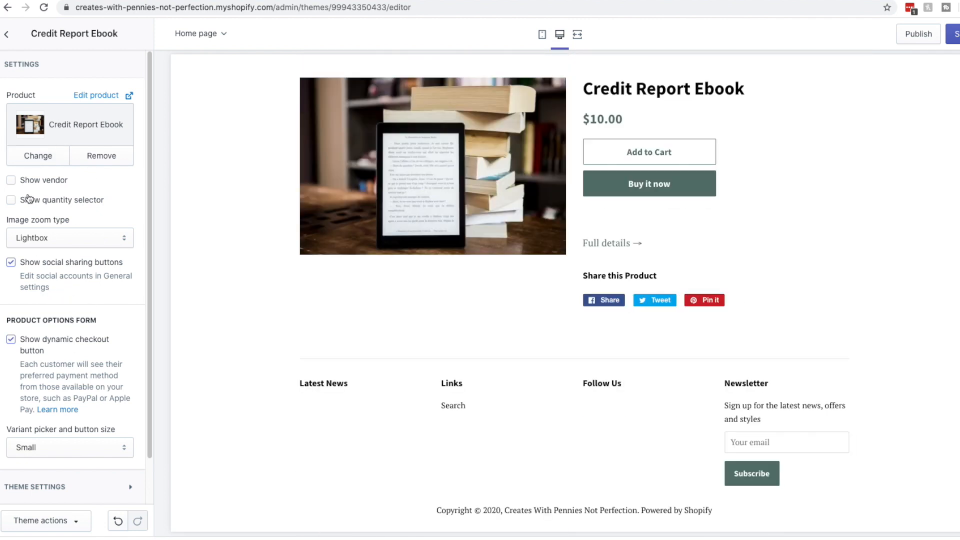
pyautogui.scroll(-2, 48, 280)
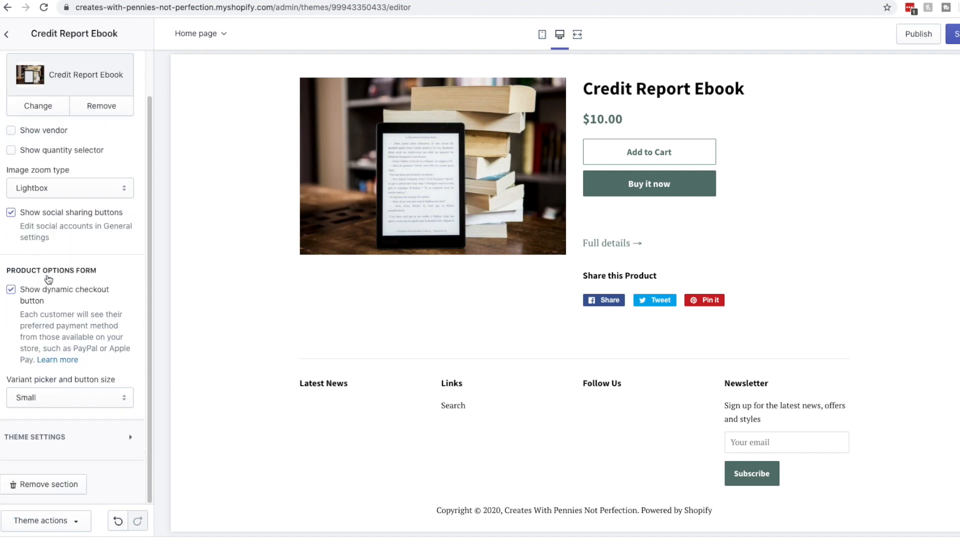
pyautogui.scroll(2, 93, 157)
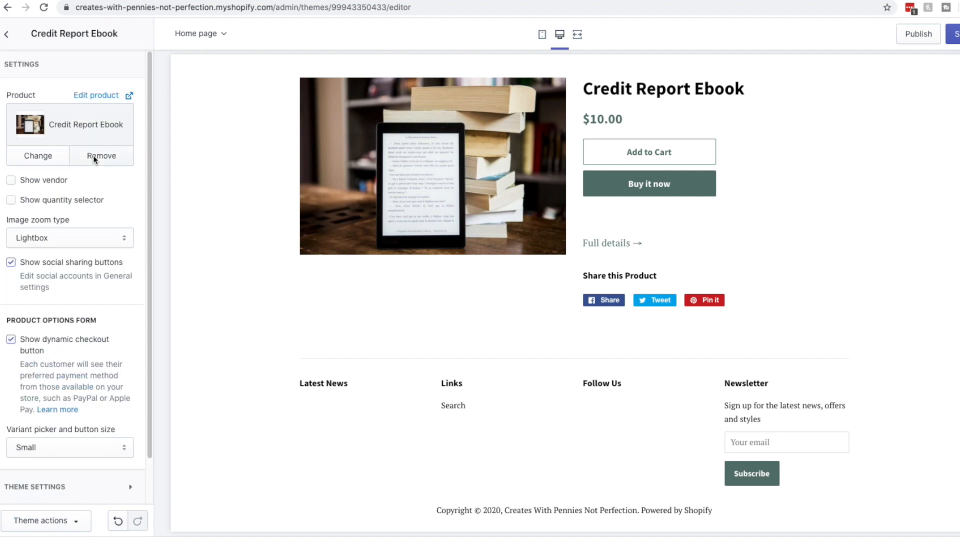
pyautogui.click(9, 35)
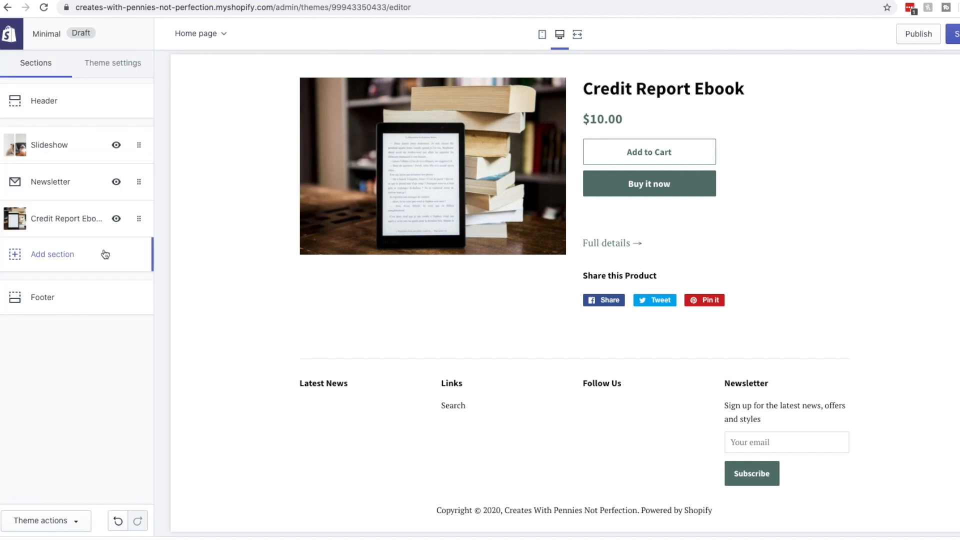
# Drag the Credit Report Ebook section to the top of the list, above Slideshow
pyautogui.moveTo(139, 218); pyautogui.dragTo(139, 181)
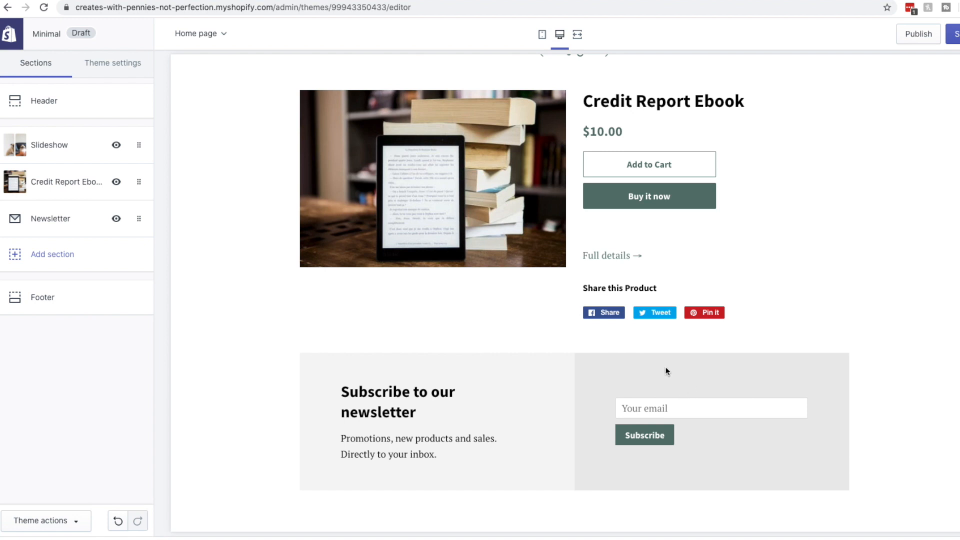
pyautogui.scroll(1, 650, 368)
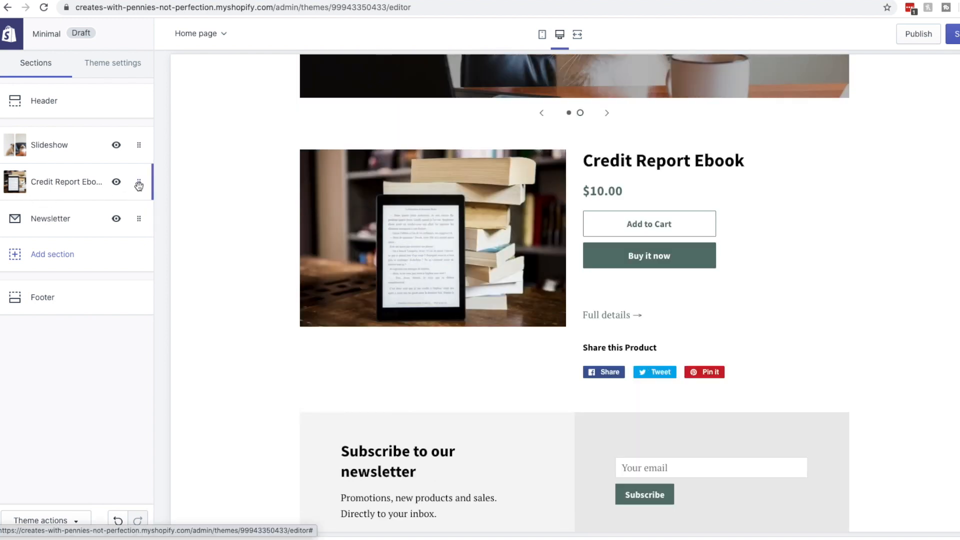
pyautogui.scroll(6, 460, 251)
pyautogui.scroll(-5, 634, 247)
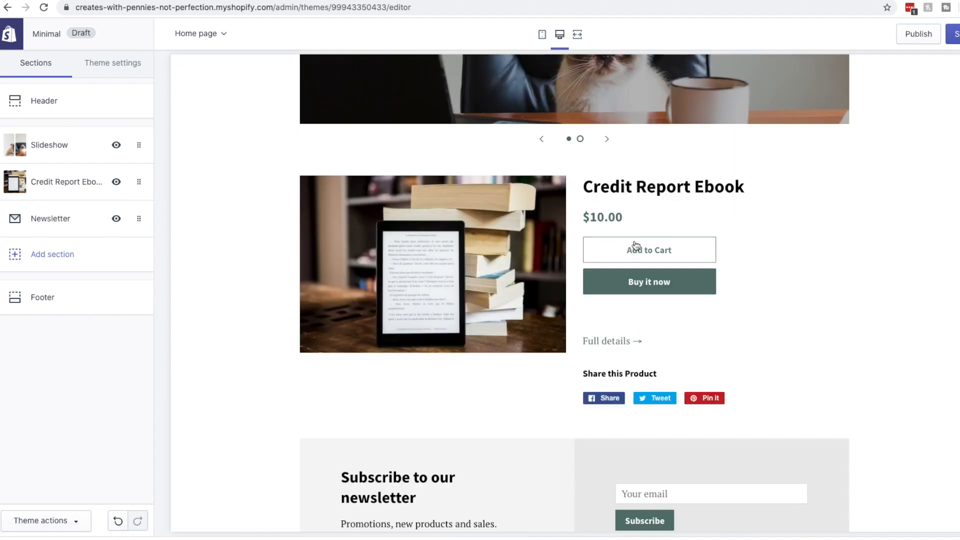
pyautogui.moveTo(139, 182)
pyautogui.mouseDown()
pyautogui.moveTo(139, 244)
pyautogui.moveTo(138, 178)
pyautogui.mouseUp()
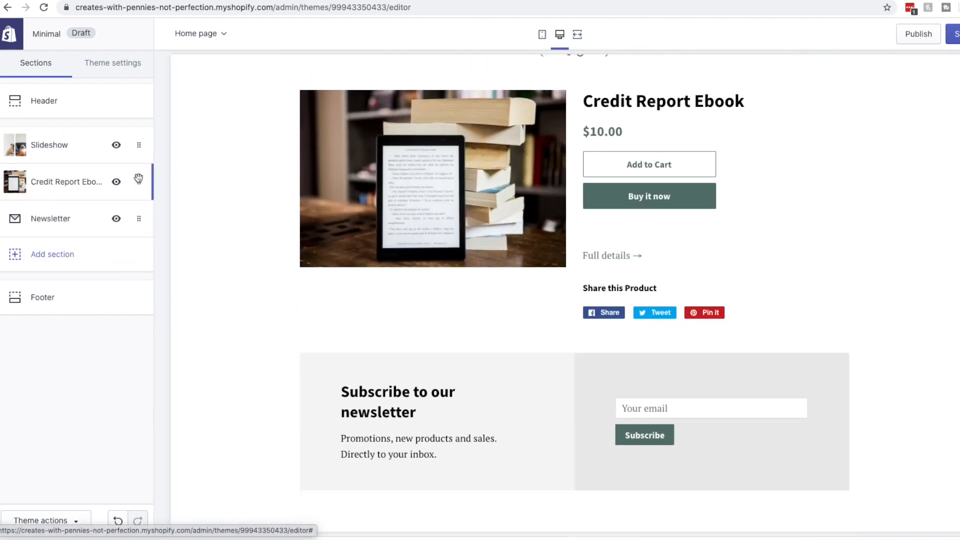
pyautogui.scroll(7, 446, 219)
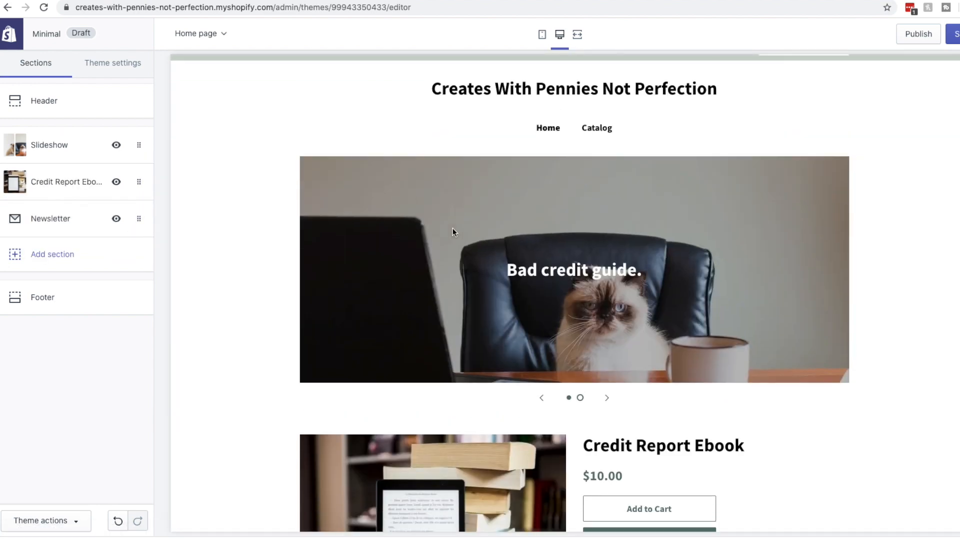
pyautogui.scroll(-6, 454, 232)
pyautogui.scroll(7, 628, 271)
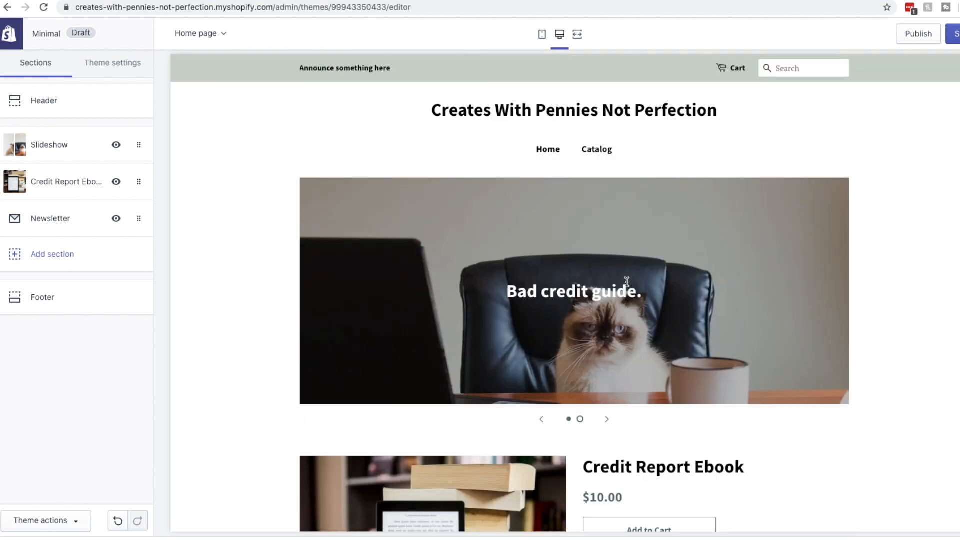
pyautogui.moveTo(138, 182); pyautogui.dragTo(135, 137)
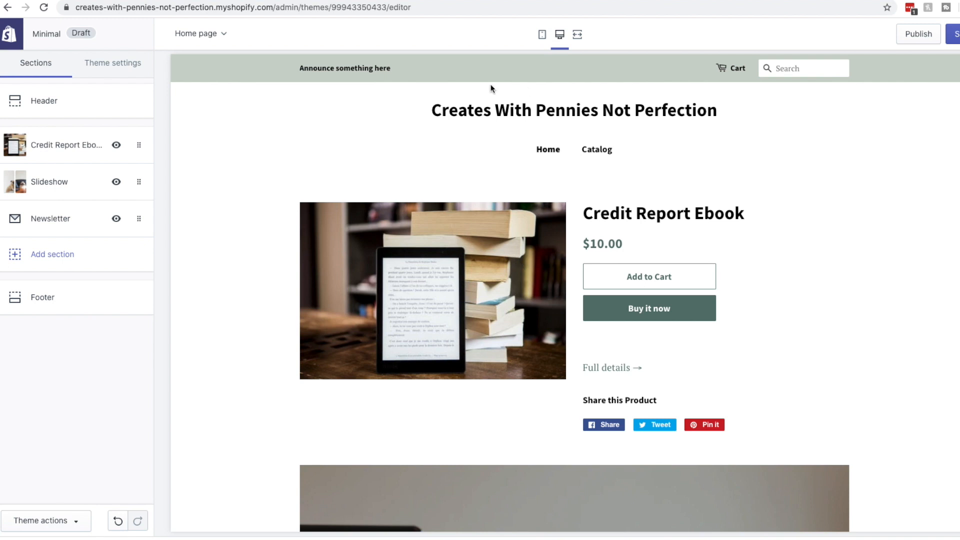
pyautogui.scroll(-12, 634, 317)
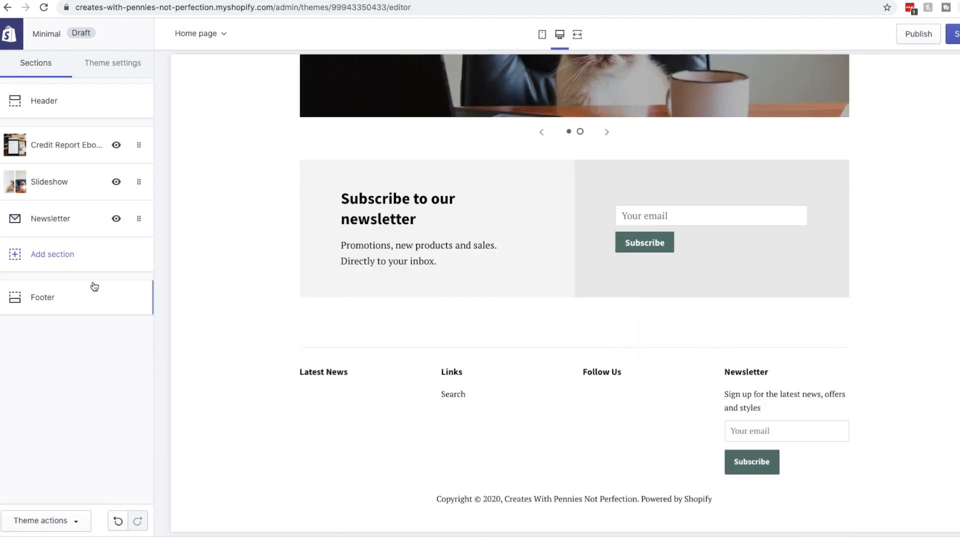
# Remove the Latest News block from the footer and expand the Social icons settings
pyautogui.click(30, 306)
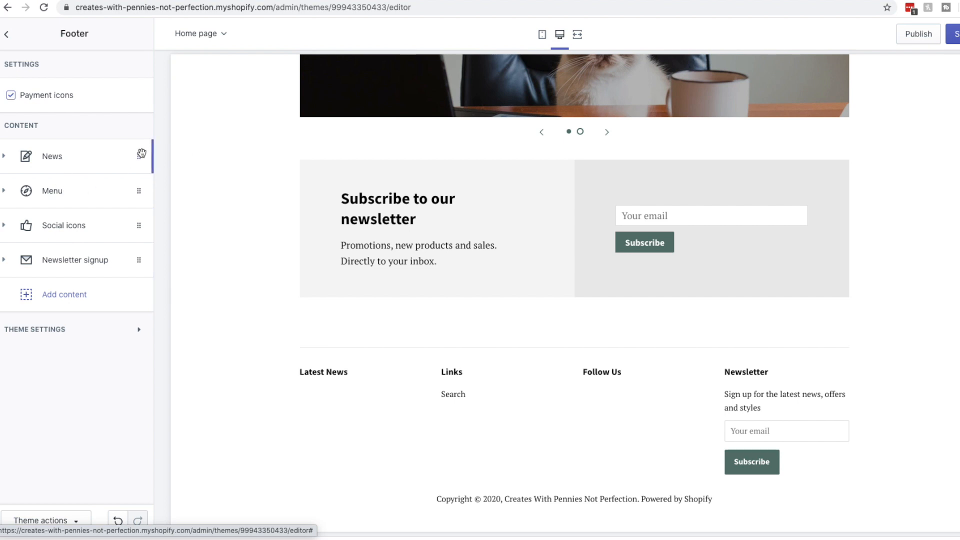
pyautogui.click(5, 157)
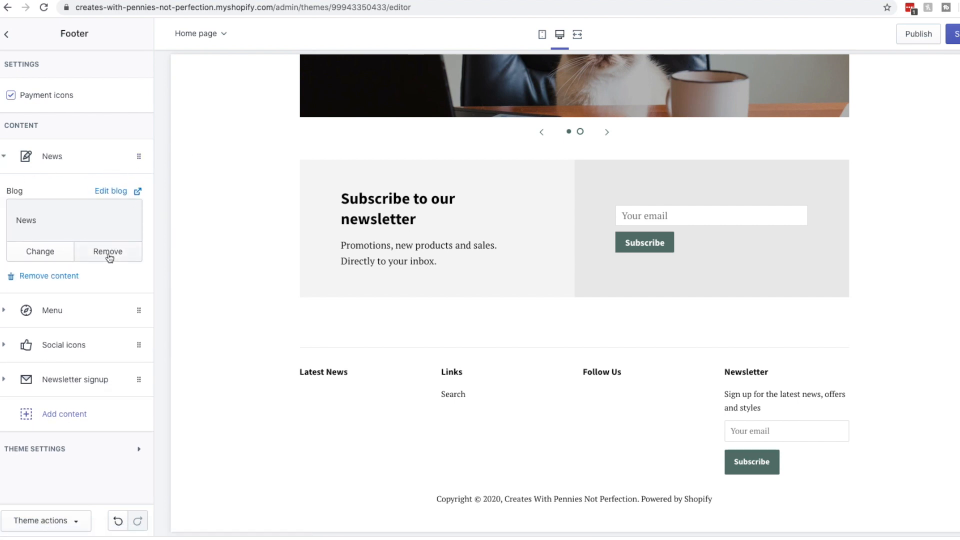
pyautogui.click(108, 253)
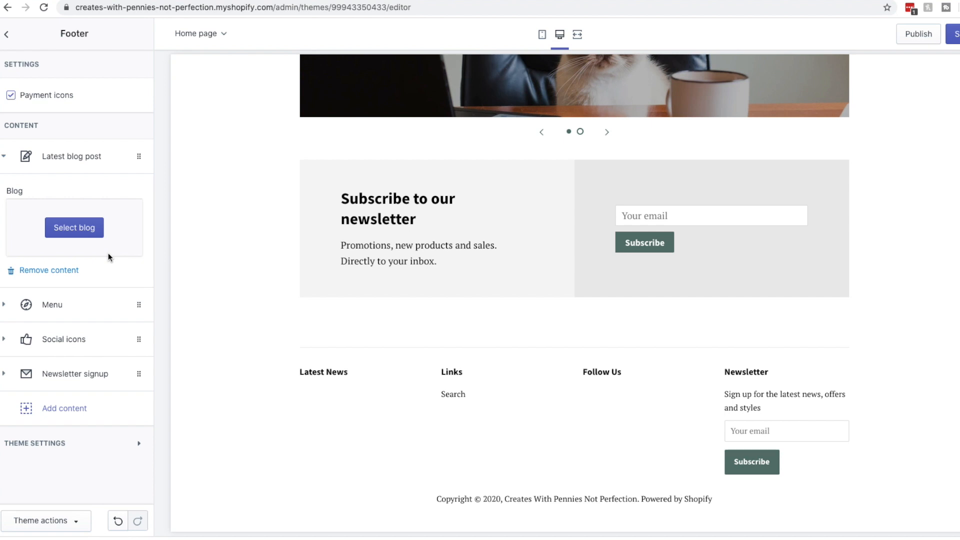
pyautogui.click(67, 274)
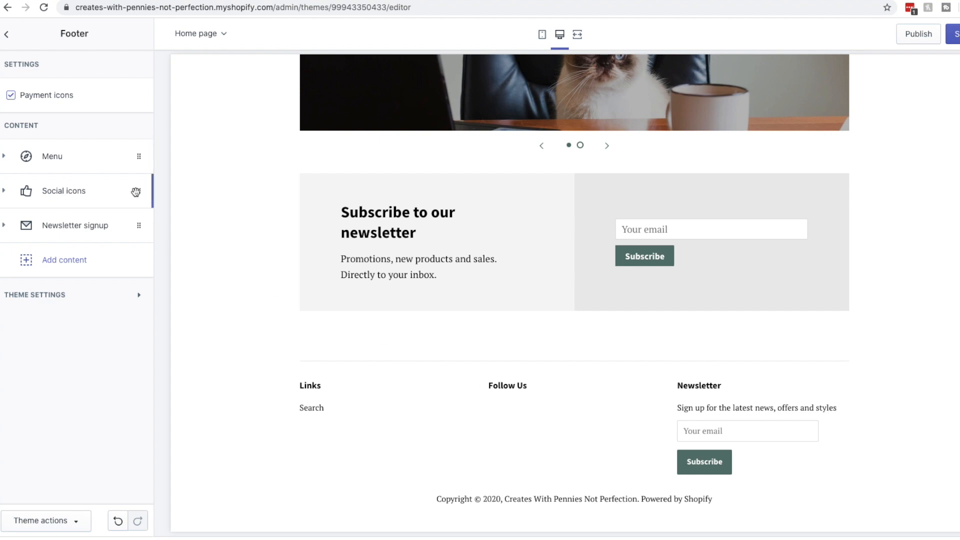
pyautogui.click(93, 197)
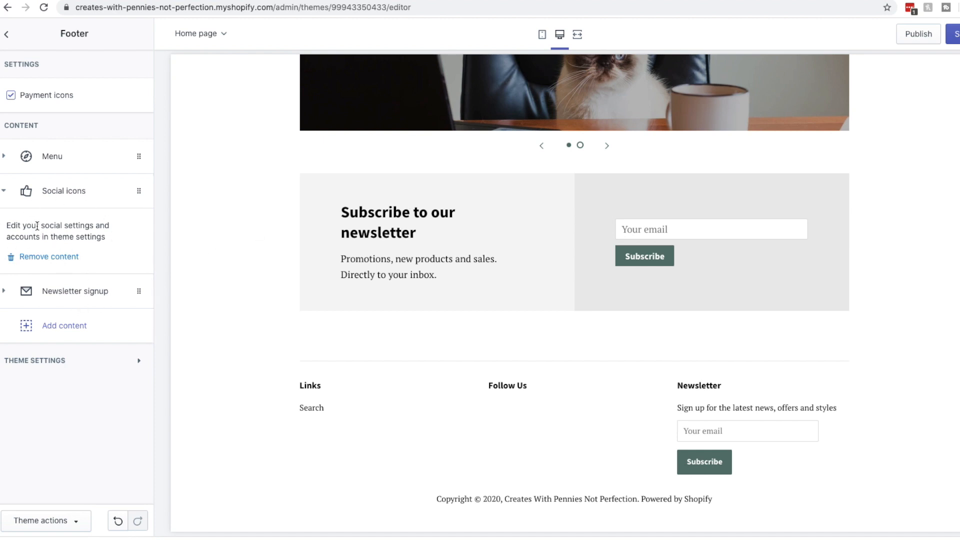
pyautogui.click(111, 362)
# Fill the Pinterest link with the example Pinterest URL, edited to end in the store's profile name
pyautogui.scroll(-2, 70, 369)
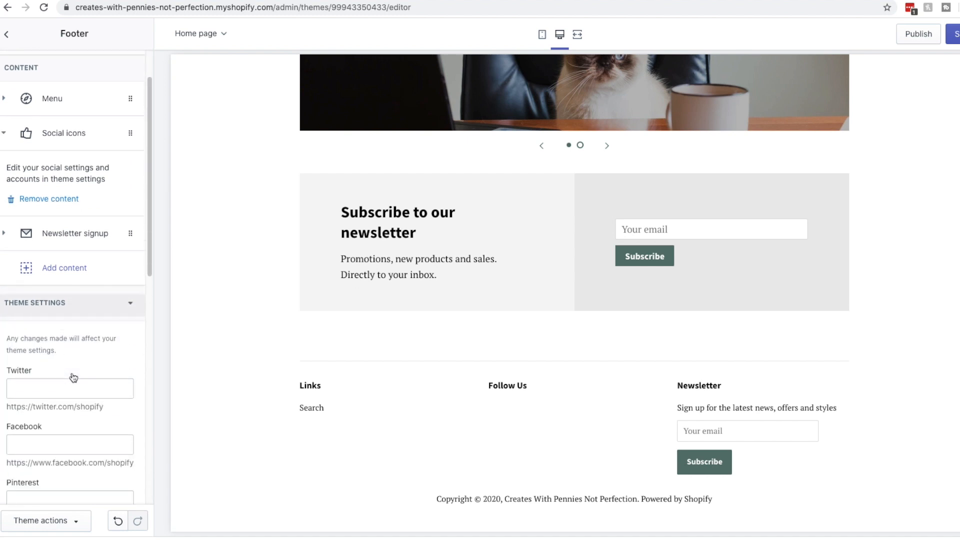
pyautogui.click(66, 389)
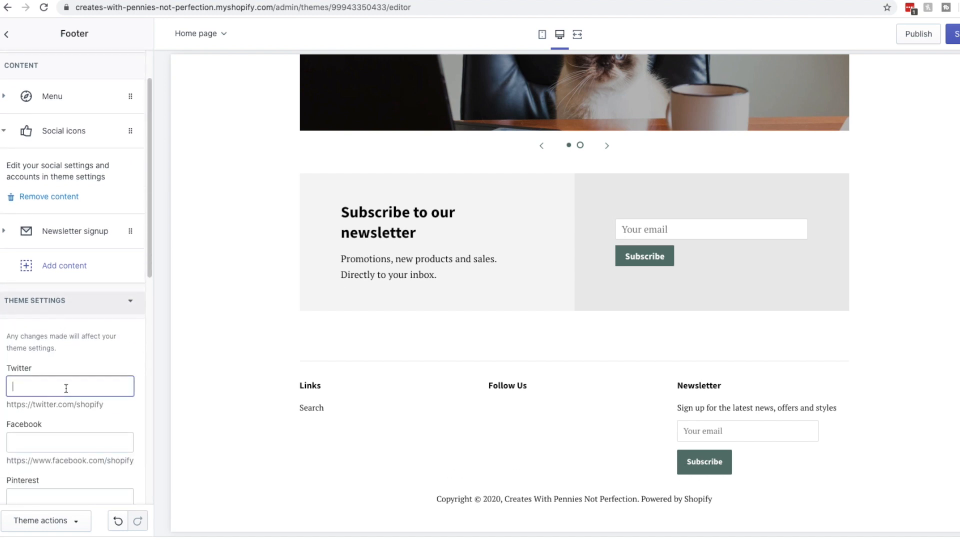
pyautogui.scroll(-5, 73, 365)
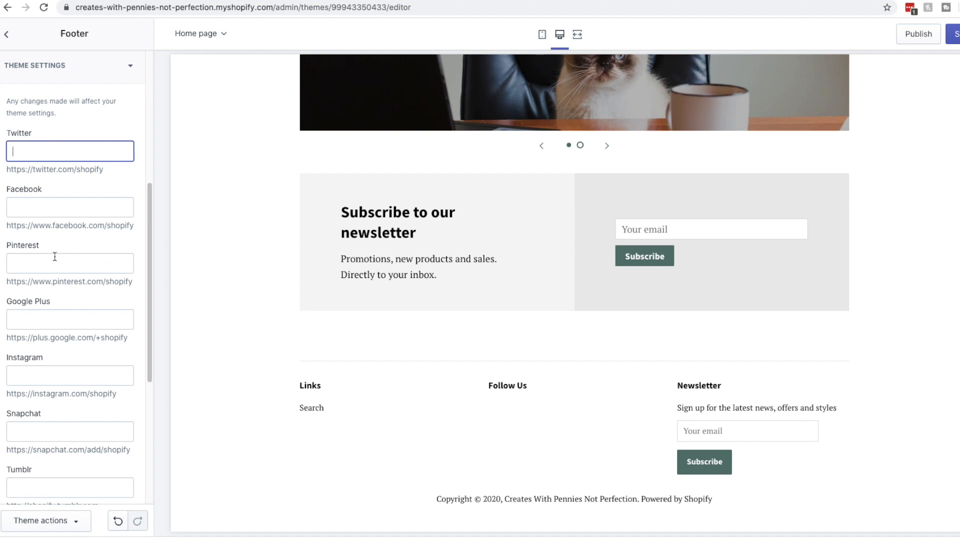
pyautogui.click(55, 214)
pyautogui.moveTo(130, 282); pyautogui.dragTo(4, 284)
pyautogui.moveTo(134, 282); pyautogui.dragTo(12, 283)
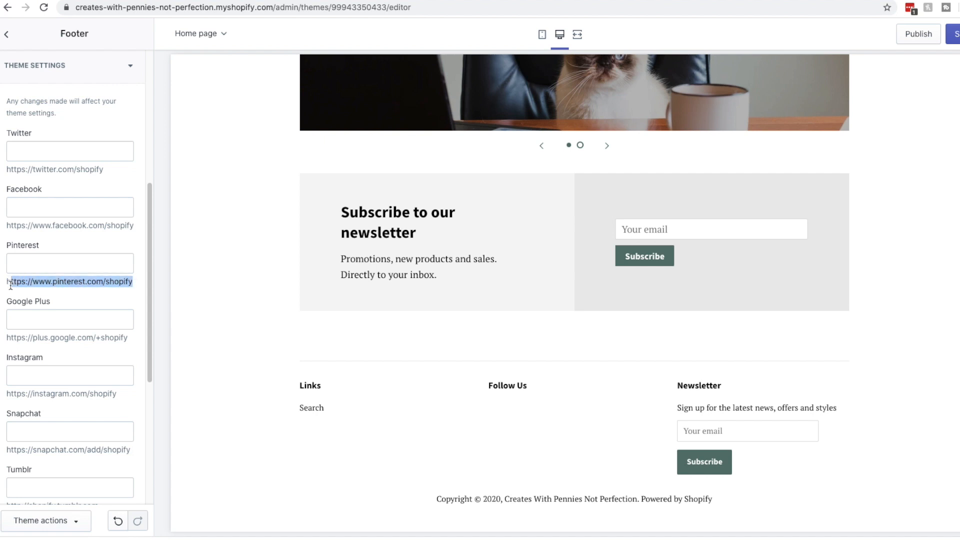
pyautogui.click(40, 264)
pyautogui.write('https://www.pinterest.com/shopify')
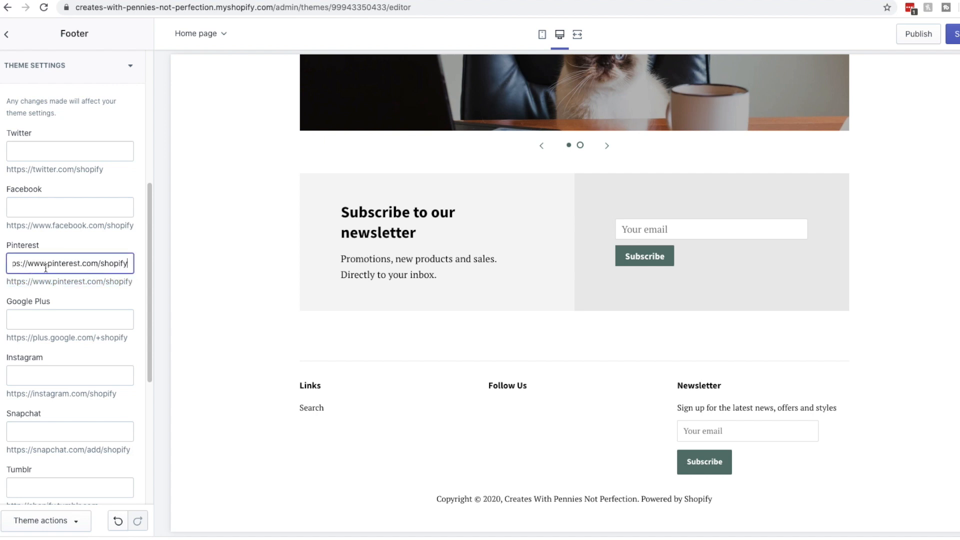
pyautogui.doubleClick(110, 264)
pyautogui.write('penni')
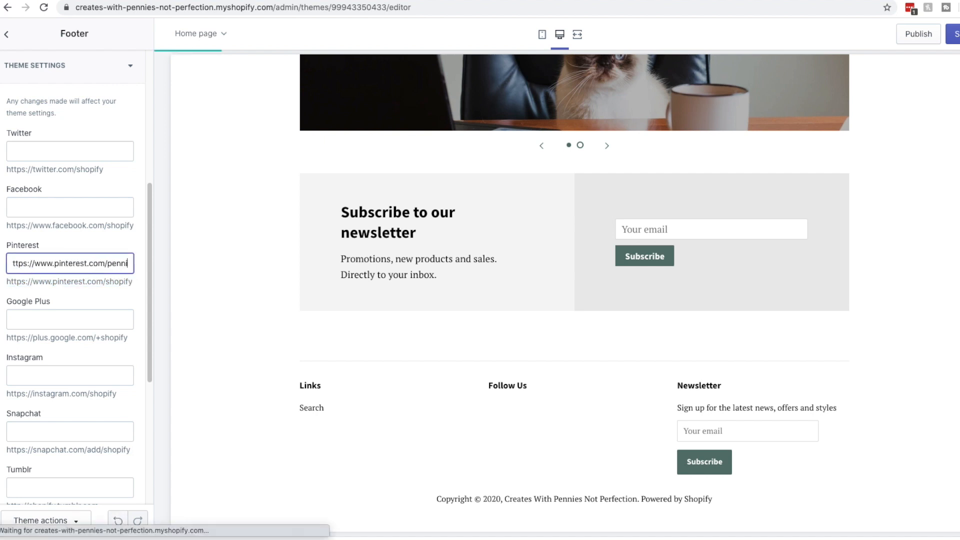
pyautogui.write('esnotperf')
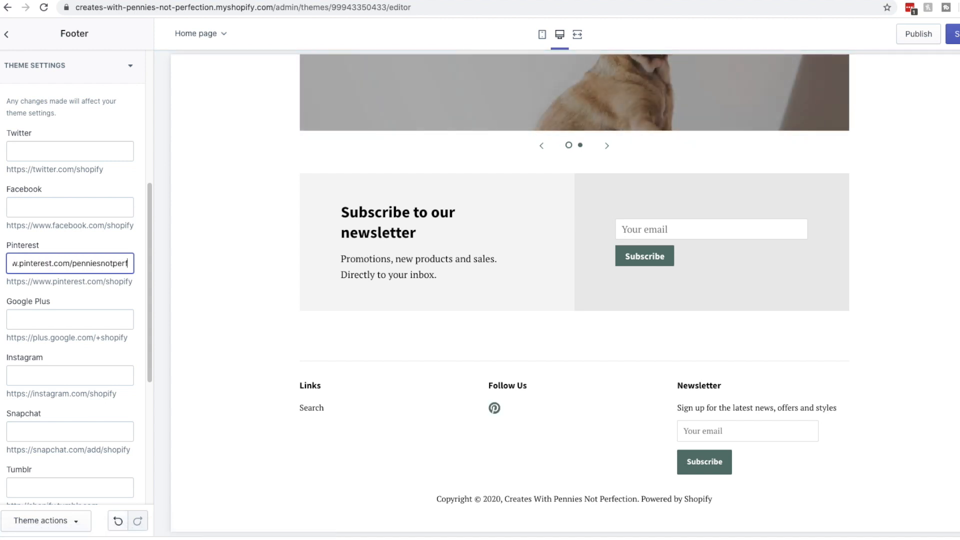
pyautogui.write('ection')
pyautogui.click(199, 295)
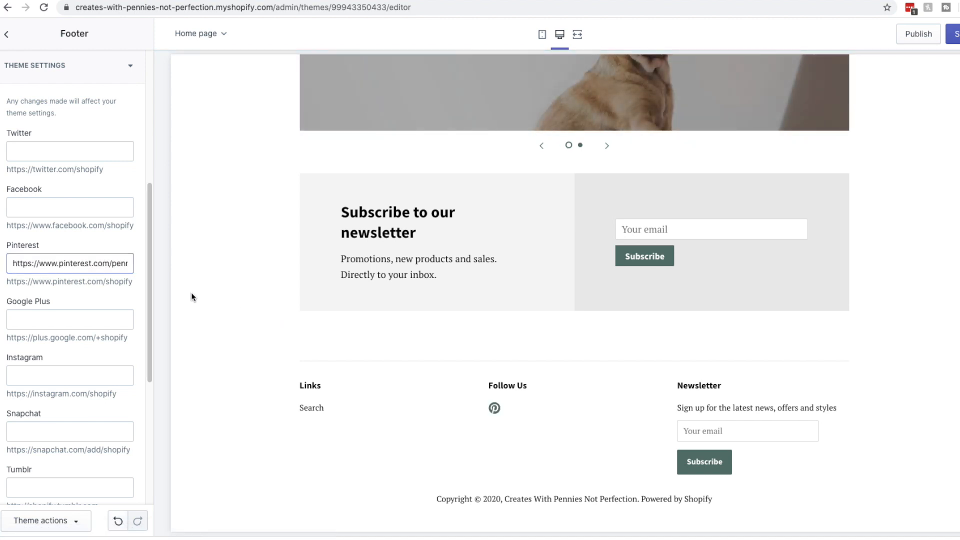
# Reuse the finished Pinterest URL for the Facebook, Twitter and Instagram links, then collapse Theme settings
pyautogui.tripleClick(108, 265)
pyautogui.press('super+c')
pyautogui.click(88, 210)
pyautogui.press('super+v')
pyautogui.click(76, 152)
pyautogui.press('super+v')
pyautogui.click(100, 375)
pyautogui.press('super+v')
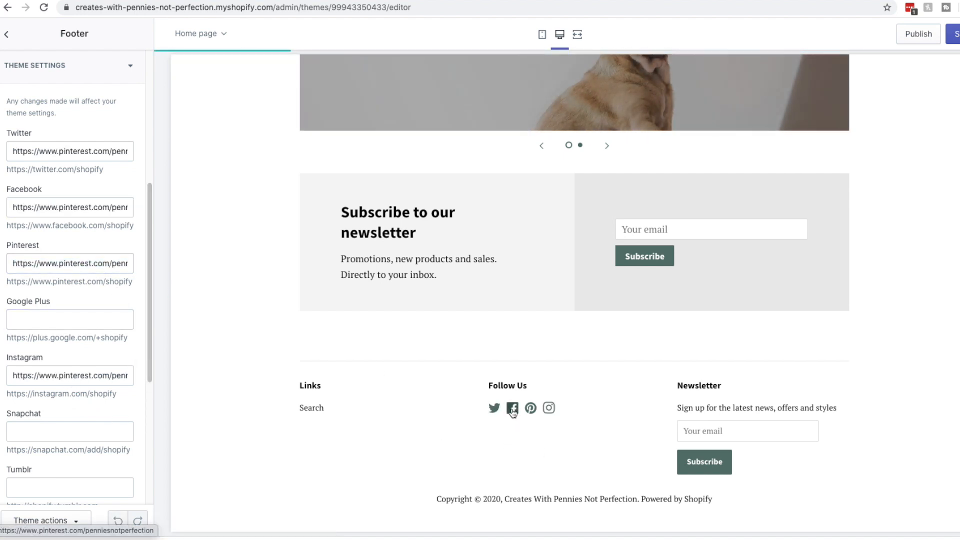
pyautogui.scroll(-4, 122, 264)
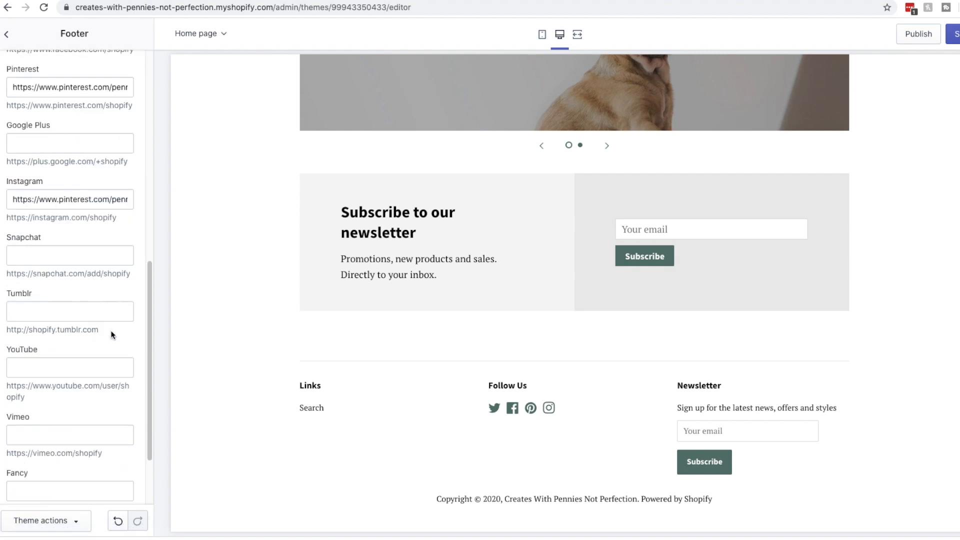
pyautogui.scroll(10, 135, 272)
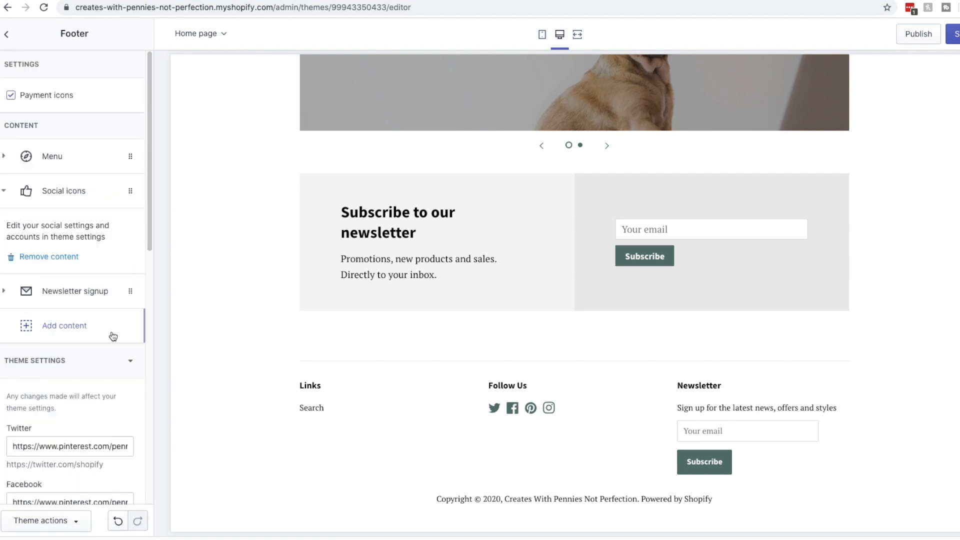
pyautogui.click(130, 361)
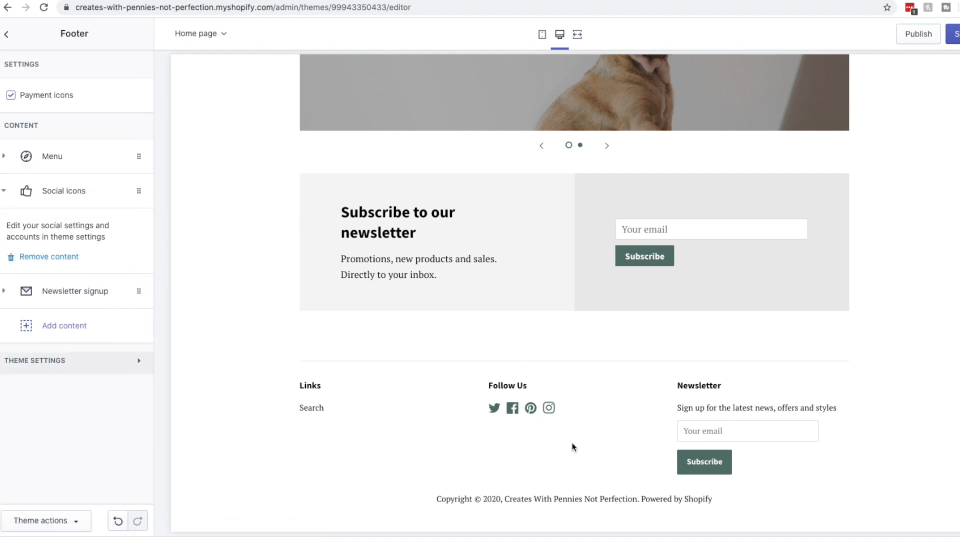
# Save the footer link changes, publish Minimal as the live theme, and open the storefront
pyautogui.scroll(15, 594, 413)
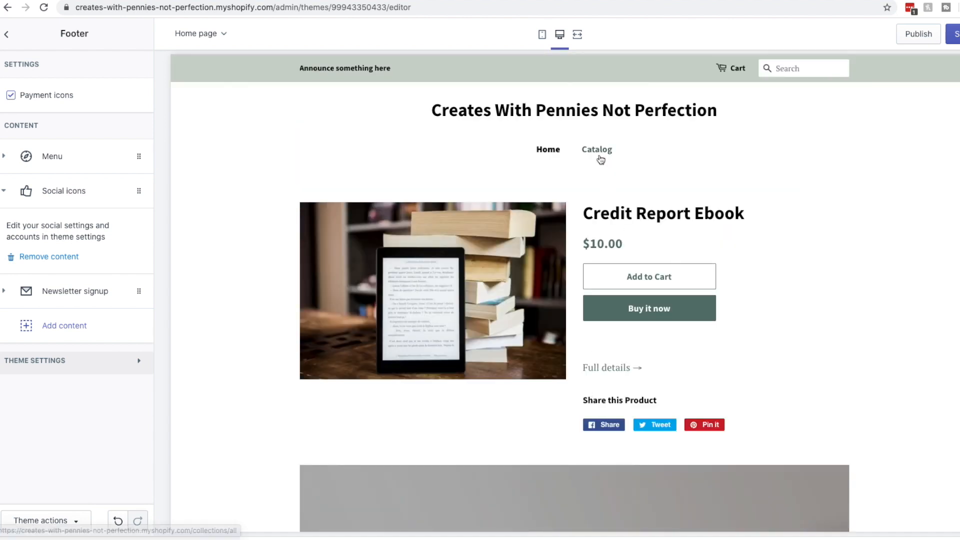
pyautogui.click(955, 36)
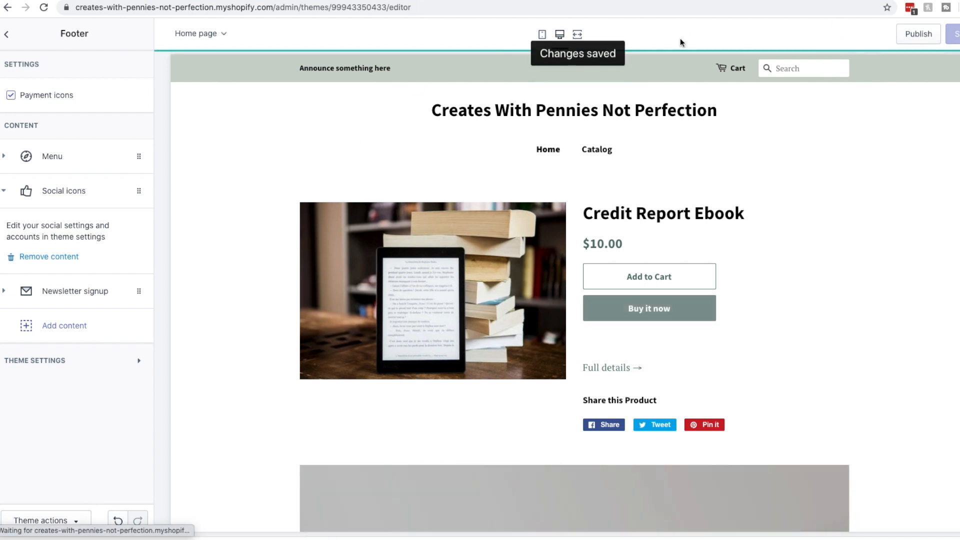
pyautogui.click(917, 40)
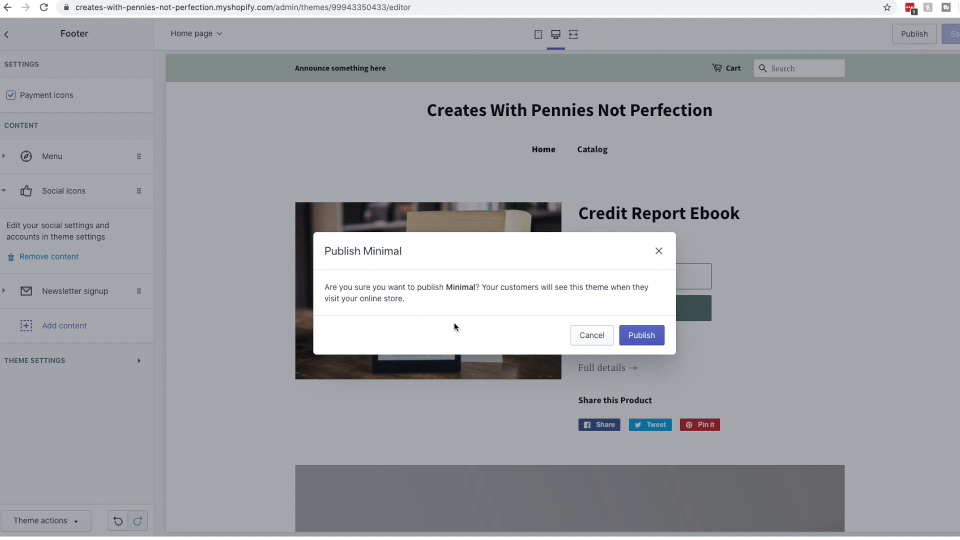
pyautogui.click(641, 335)
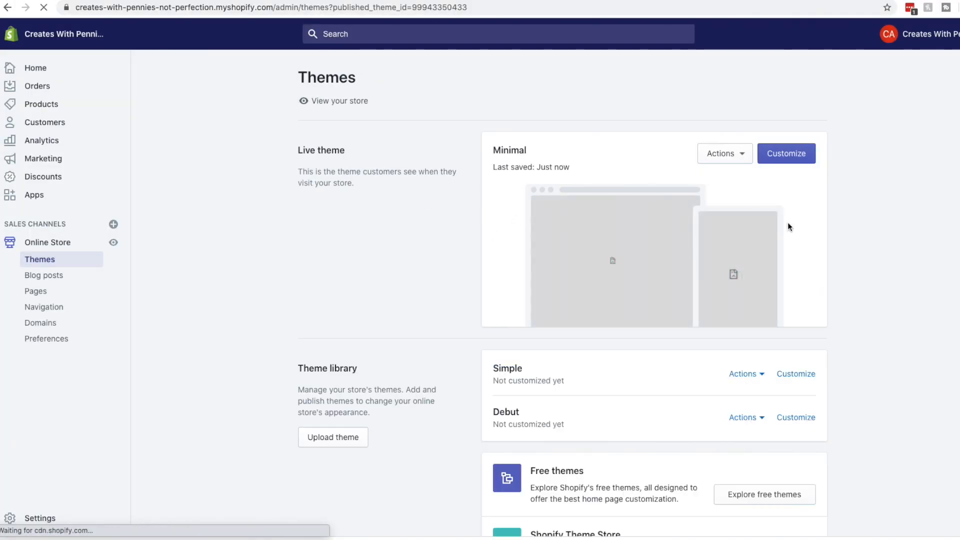
pyautogui.click(334, 102)
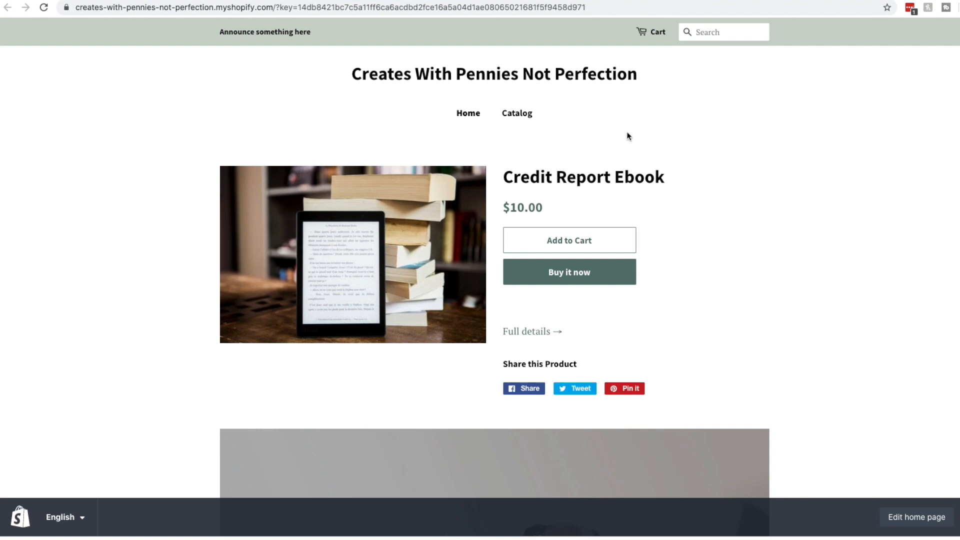
# Browse the storefront's slideshow and open the Catalog page
pyautogui.scroll(-10, 628, 136)
pyautogui.scroll(4, 522, 339)
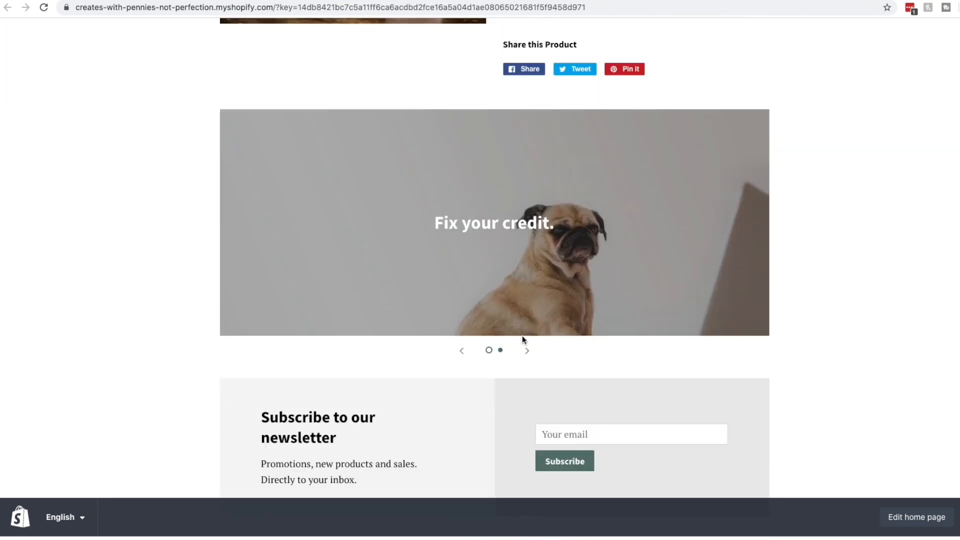
pyautogui.click(530, 354)
pyautogui.scroll(-4, 529, 349)
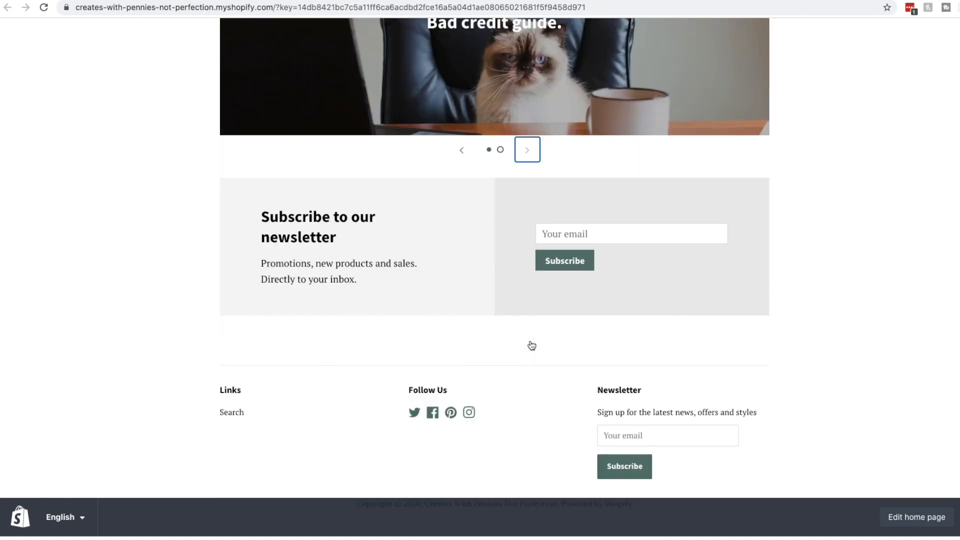
pyautogui.scroll(10, 530, 345)
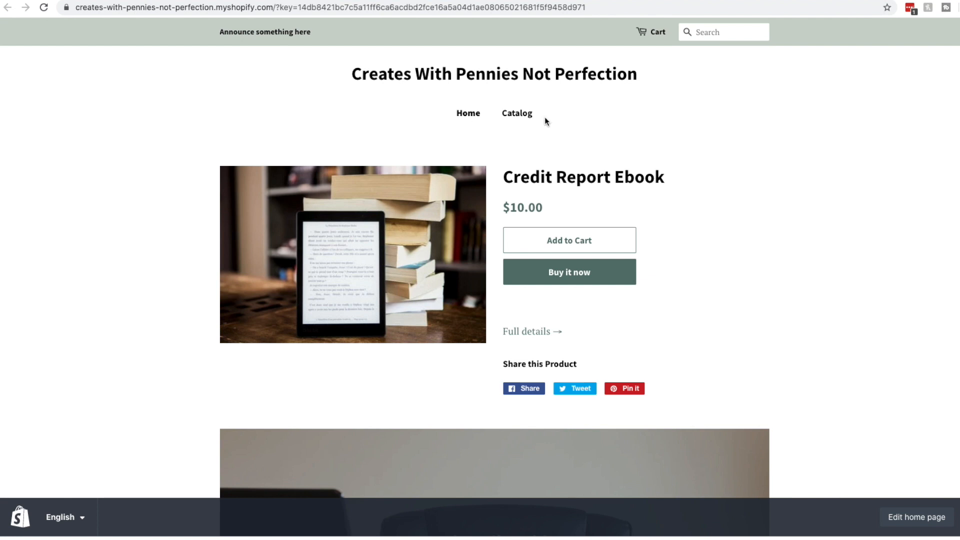
pyautogui.click(510, 118)
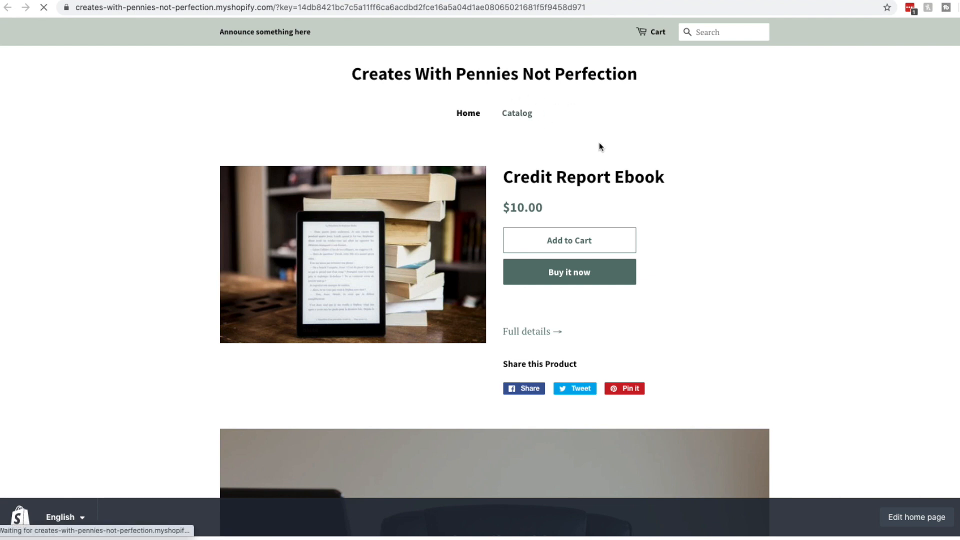
# Back on the home page, add the Credit Report Ebook to the cart and check out
pyautogui.click(468, 114)
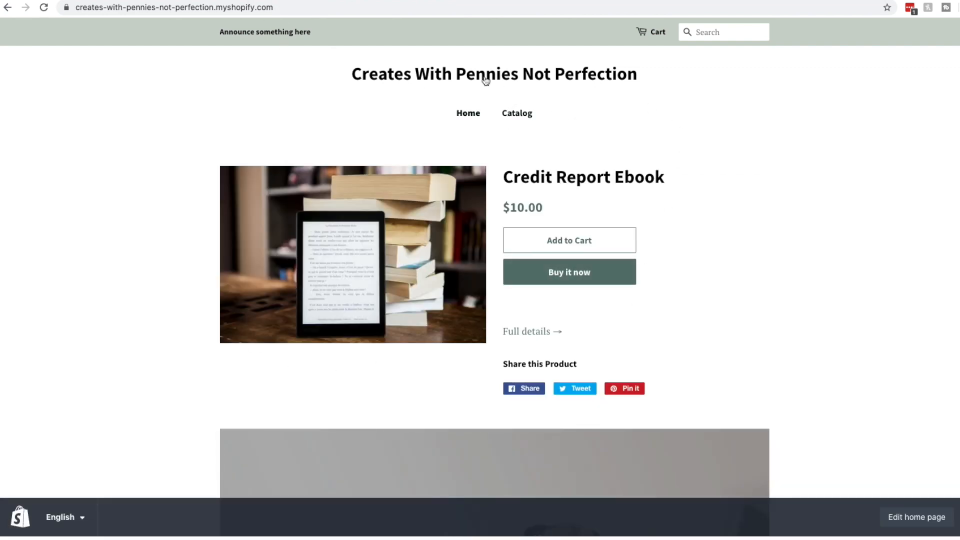
pyautogui.scroll(-4, 381, 300)
pyautogui.scroll(4, 432, 275)
pyautogui.click(551, 243)
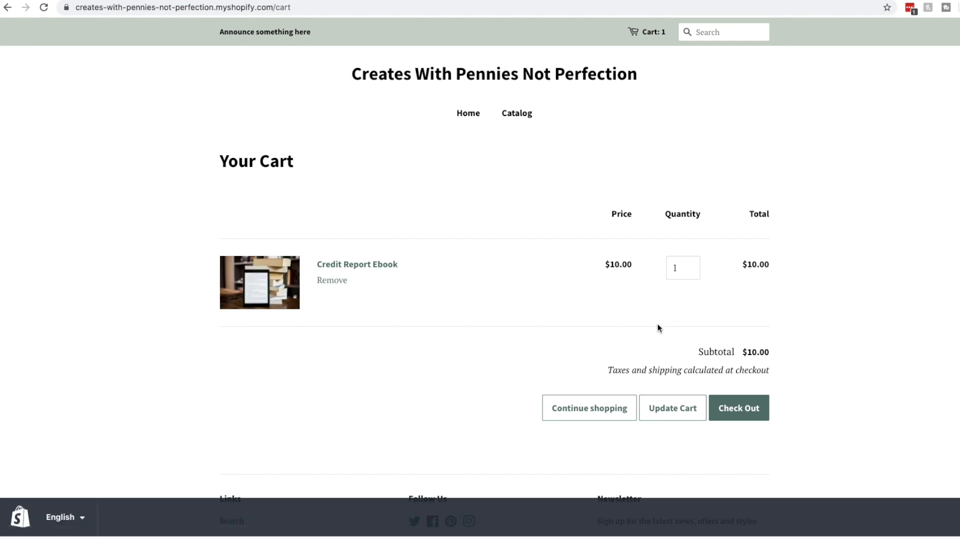
pyautogui.click(756, 406)
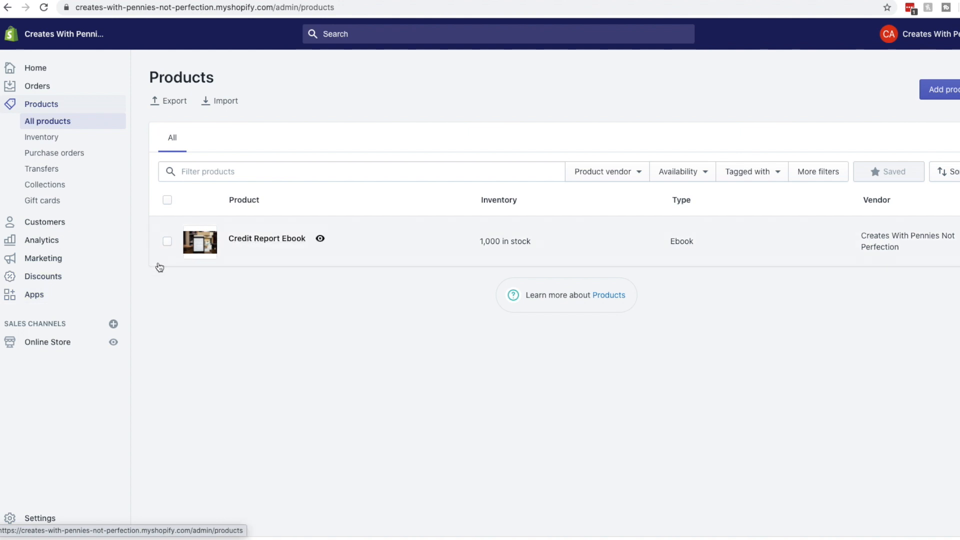
# Look at the Apps overview and the Shopify App Store, then return to admin
pyautogui.click(59, 292)
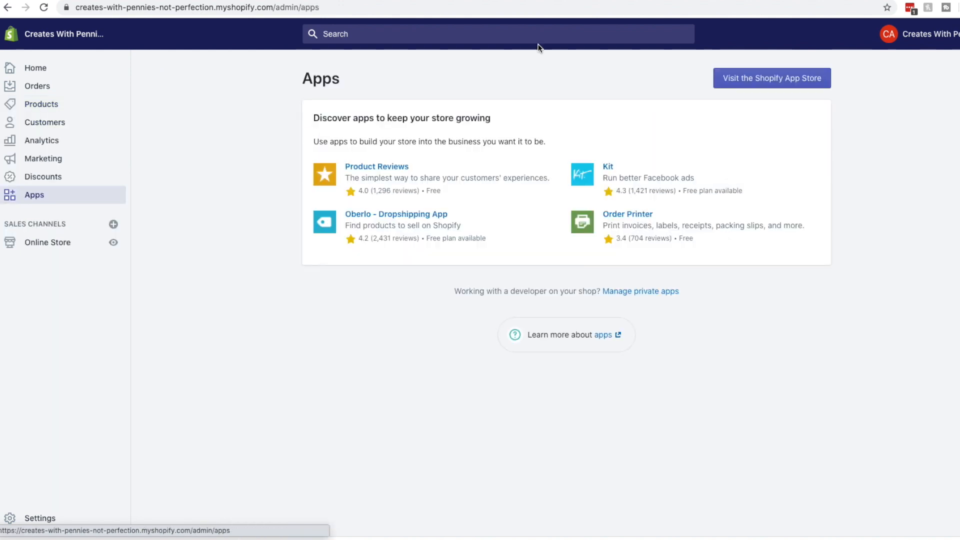
pyautogui.click(736, 75)
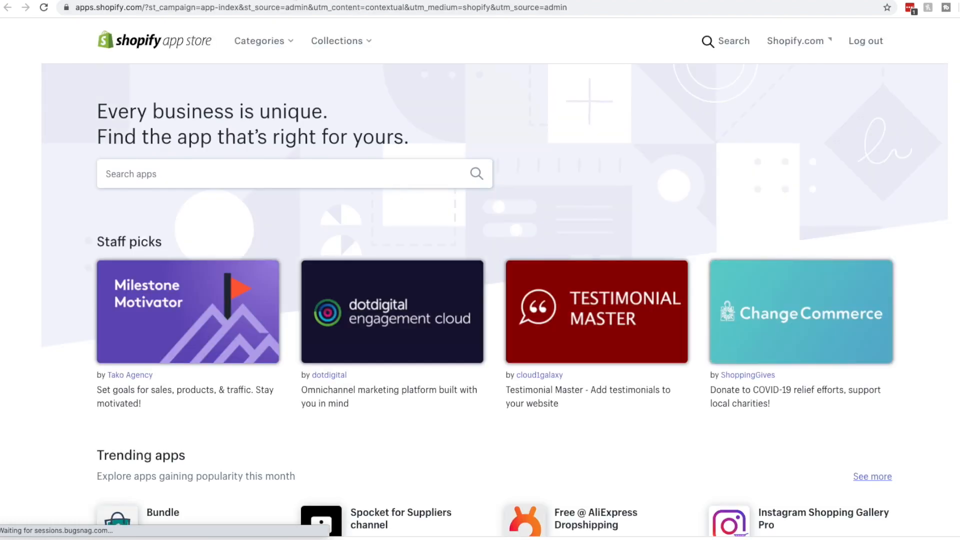
pyautogui.click(100, 1)
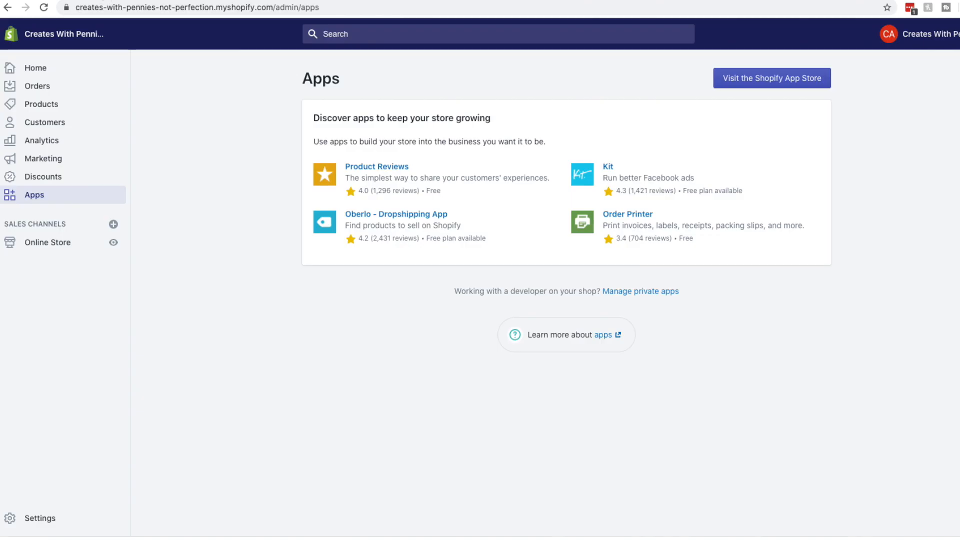
# On the Home dashboard, view the customize theme and add domain tips, then choose Add domain
pyautogui.click(67, 66)
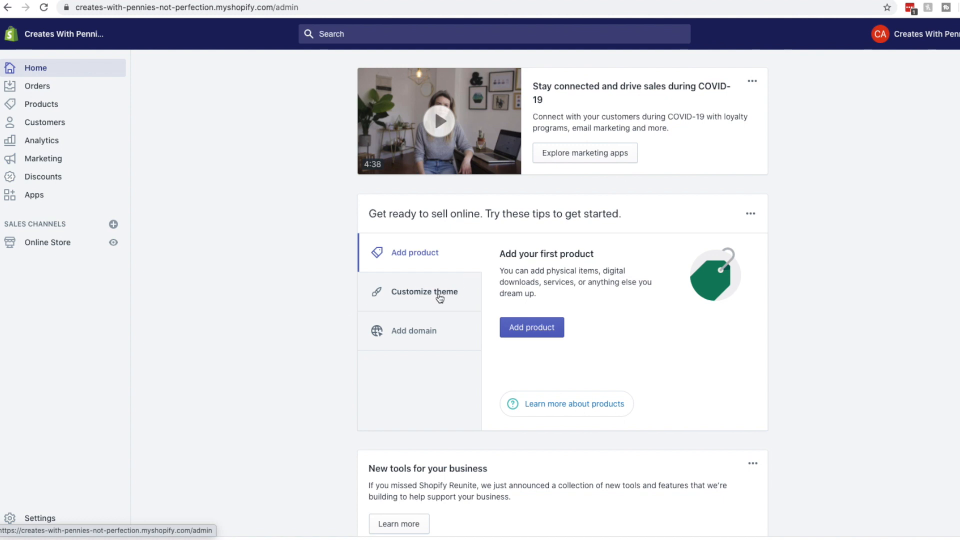
pyautogui.click(438, 295)
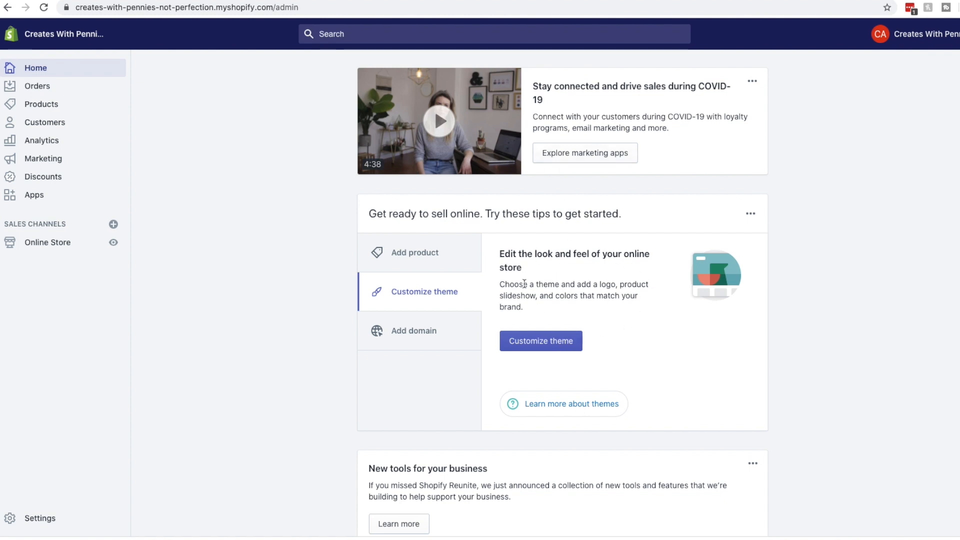
pyautogui.scroll(-3, 436, 212)
pyautogui.click(436, 212)
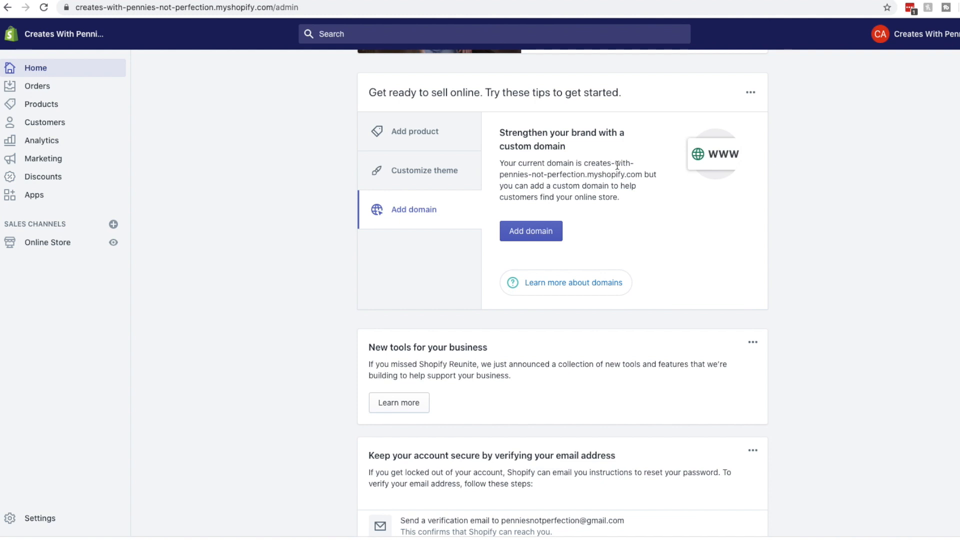
pyautogui.moveTo(643, 175); pyautogui.dragTo(581, 168)
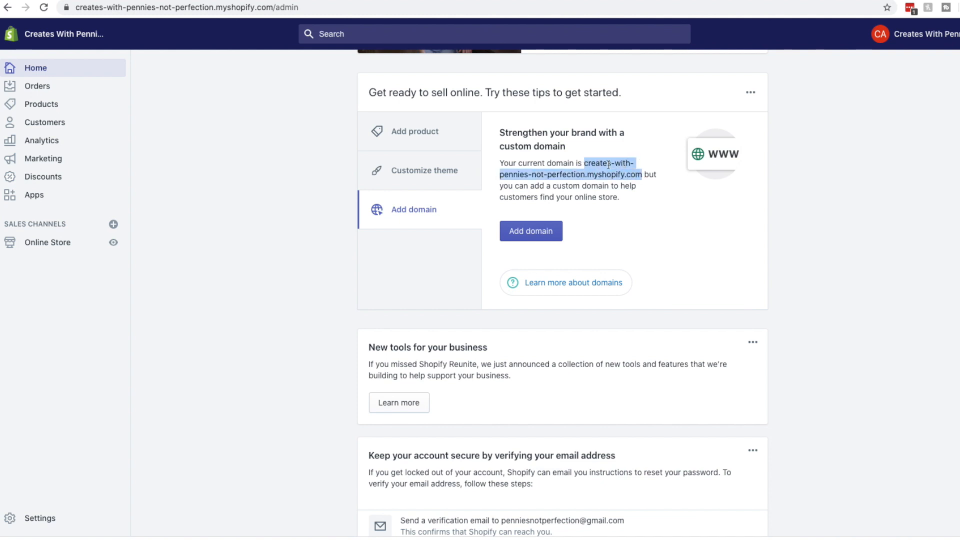
pyautogui.click(581, 173)
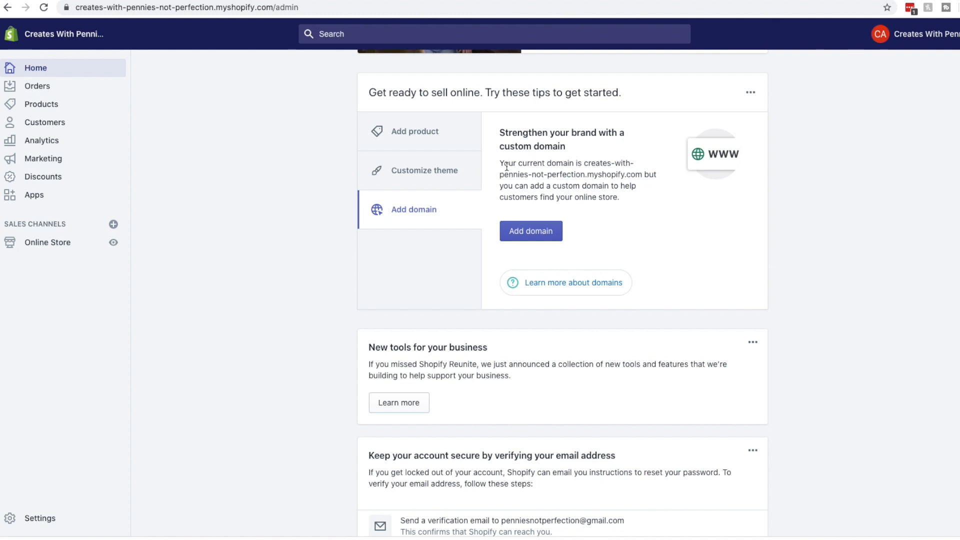
pyautogui.click(533, 232)
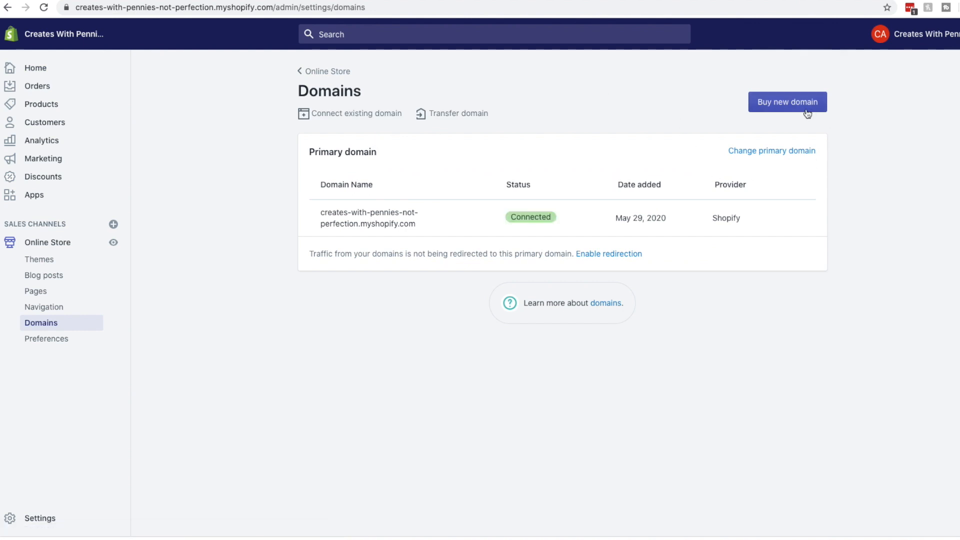
# Look through the Buy new domain, Connect existing domain and transfer domain pages, then open Learn more about domains
pyautogui.click(798, 101)
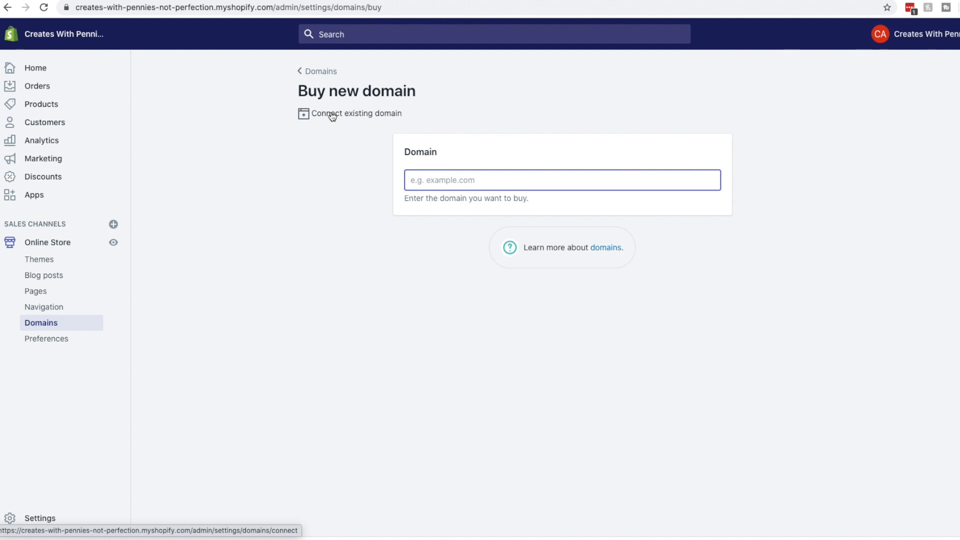
pyautogui.click(303, 115)
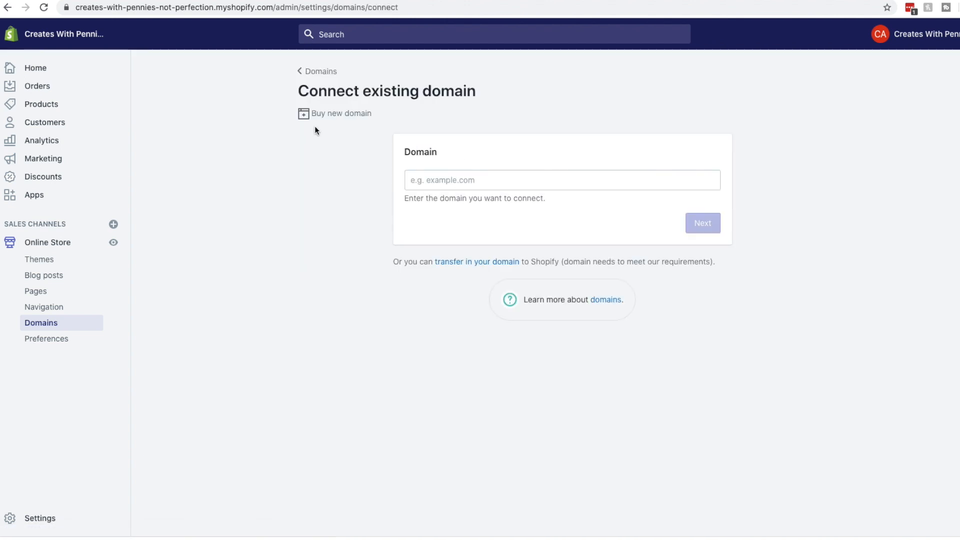
pyautogui.click(639, 171)
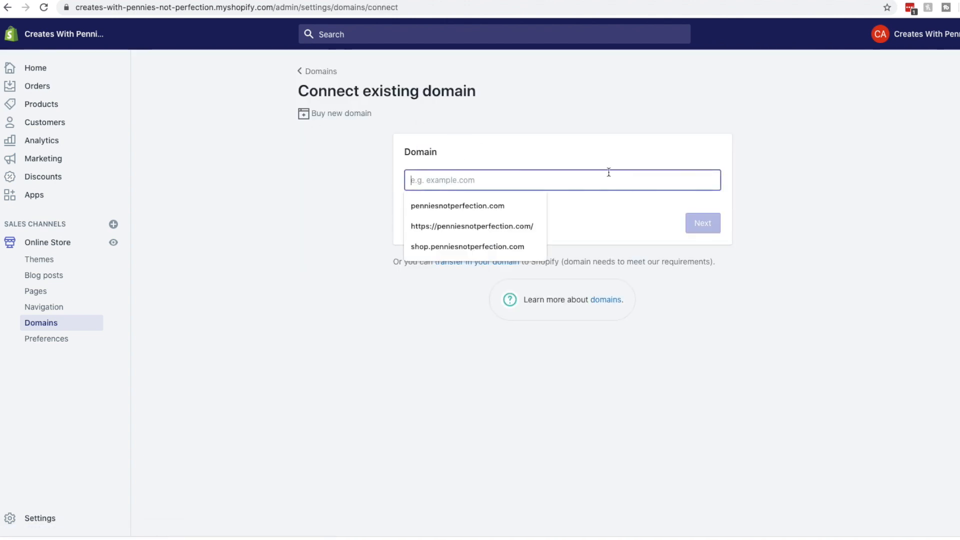
pyautogui.click(459, 134)
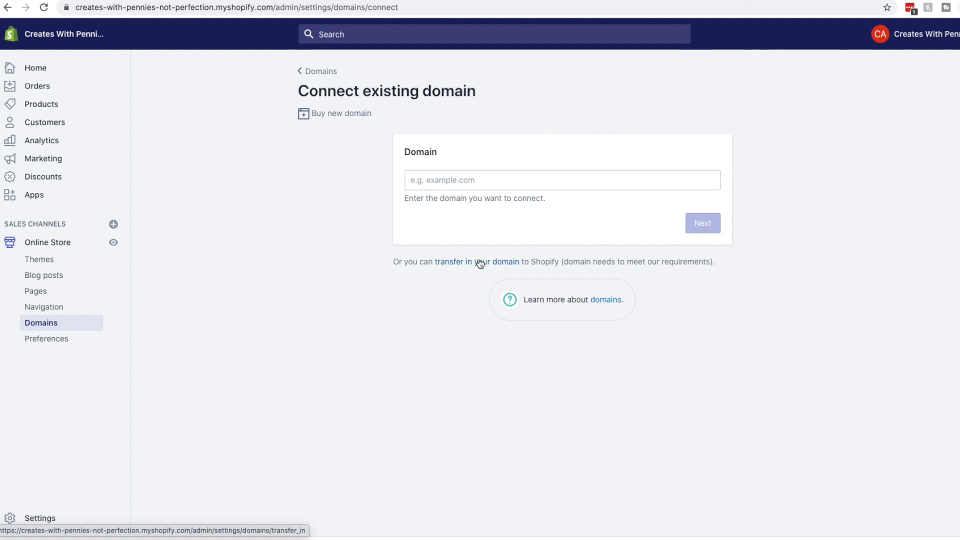
pyautogui.click(480, 263)
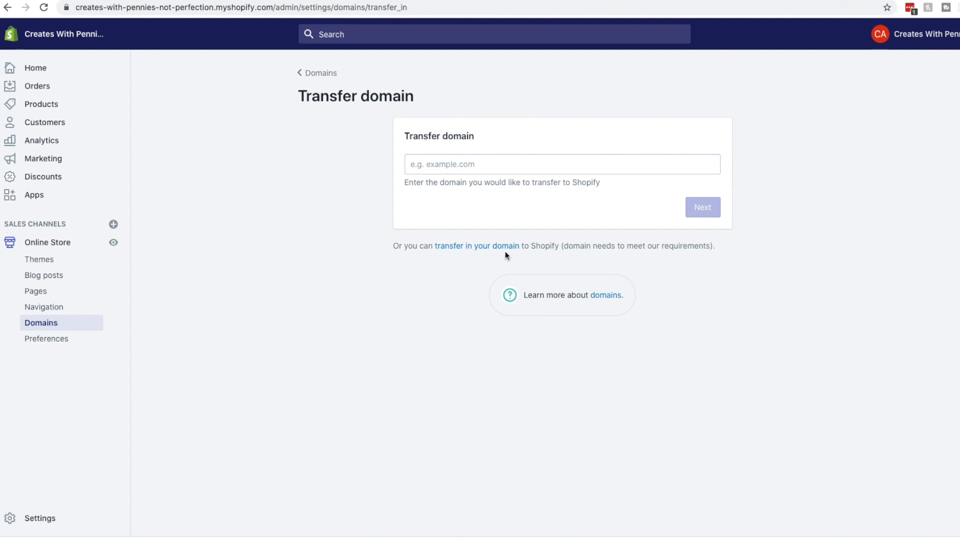
pyautogui.click(613, 295)
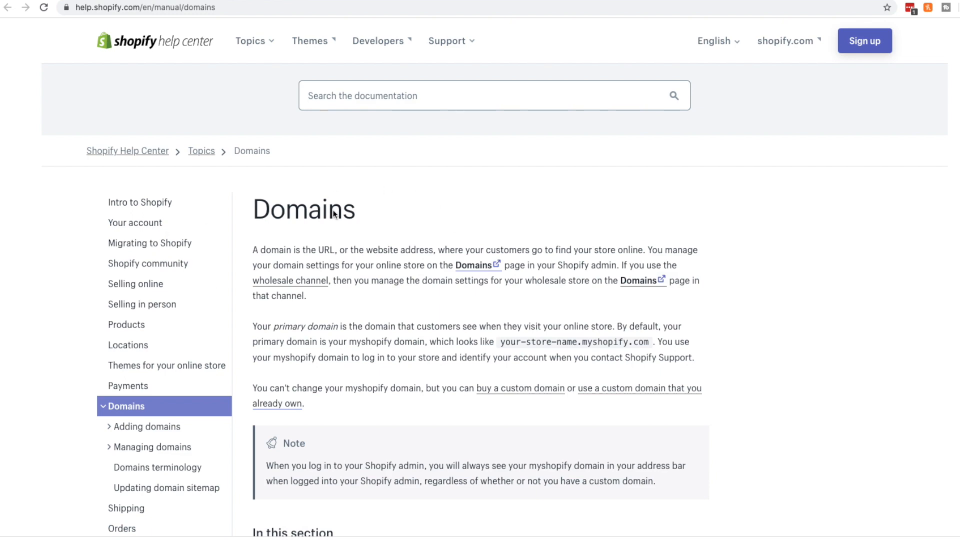
# Skim the Domains help article, then return to the store's Domains settings via the breadcrumb
pyautogui.scroll(-10, 445, 320)
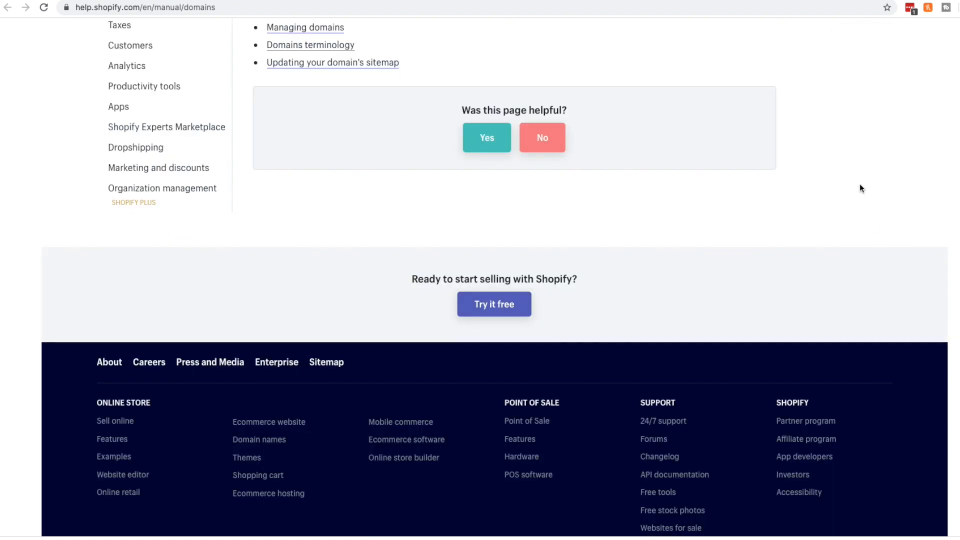
pyautogui.scroll(9, 860, 194)
pyautogui.scroll(-2, 687, 227)
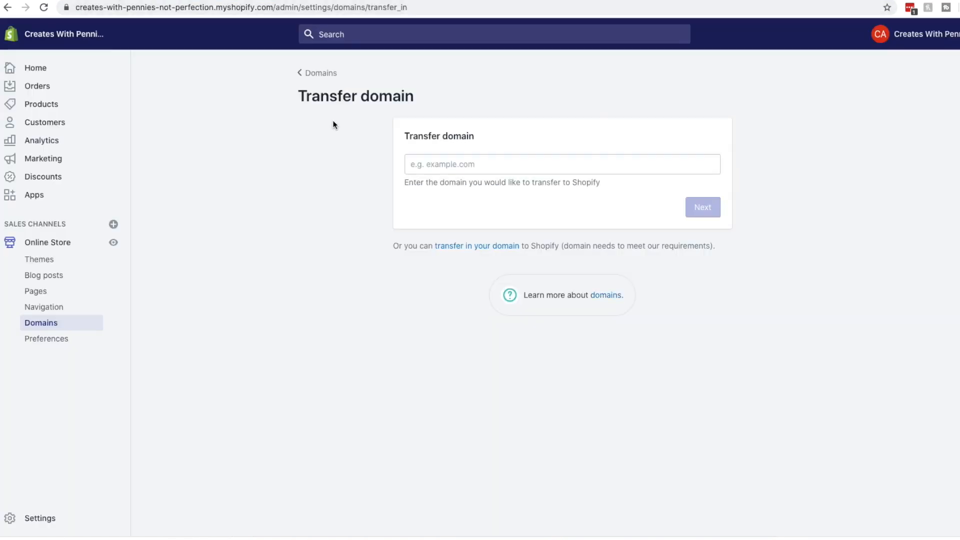
pyautogui.click(324, 74)
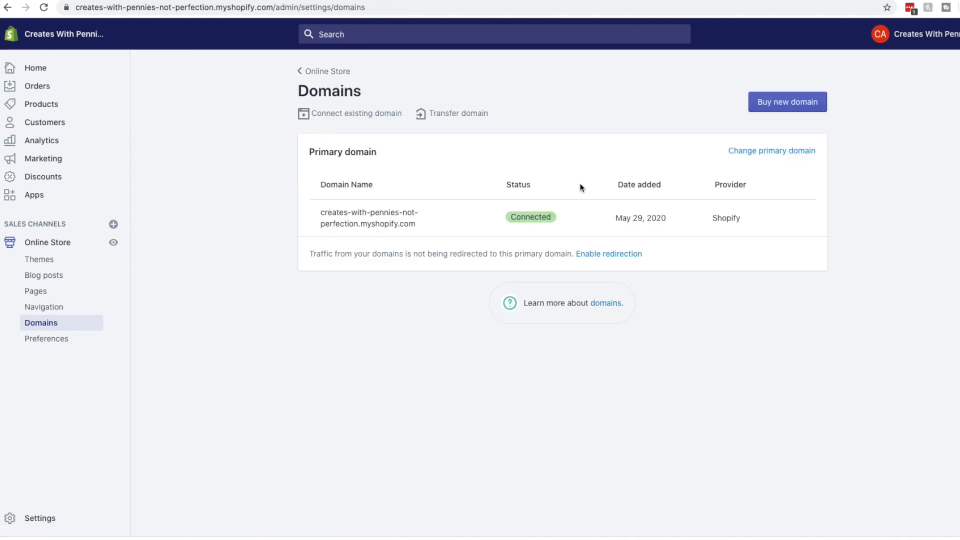
# Glance at the Buy new domain page, return to Domains, then head back to Online Store Themes
pyautogui.click(763, 102)
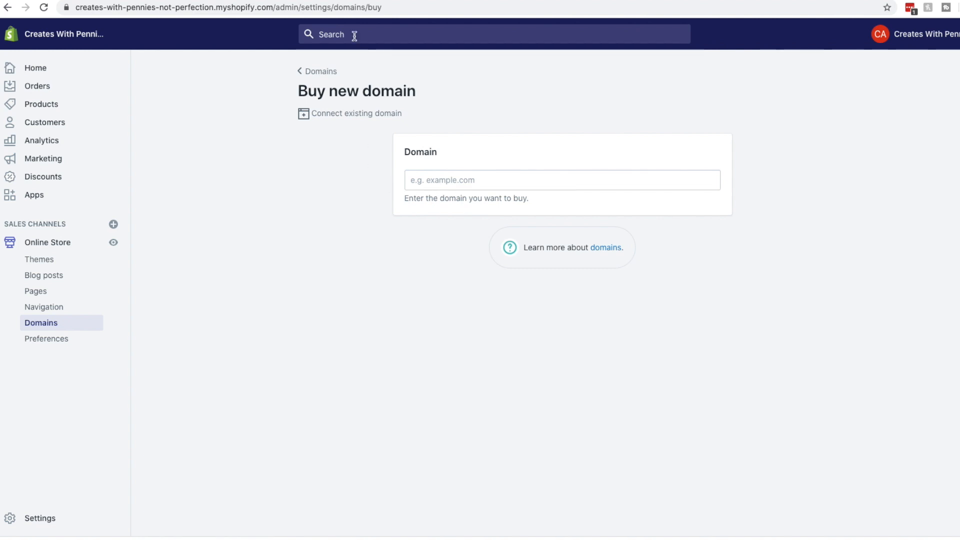
pyautogui.click(675, 178)
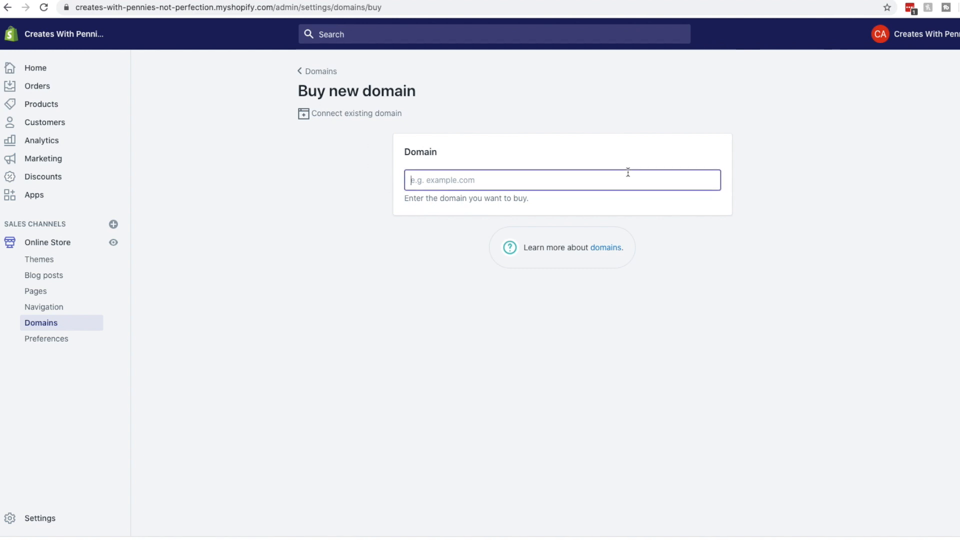
pyautogui.click(314, 75)
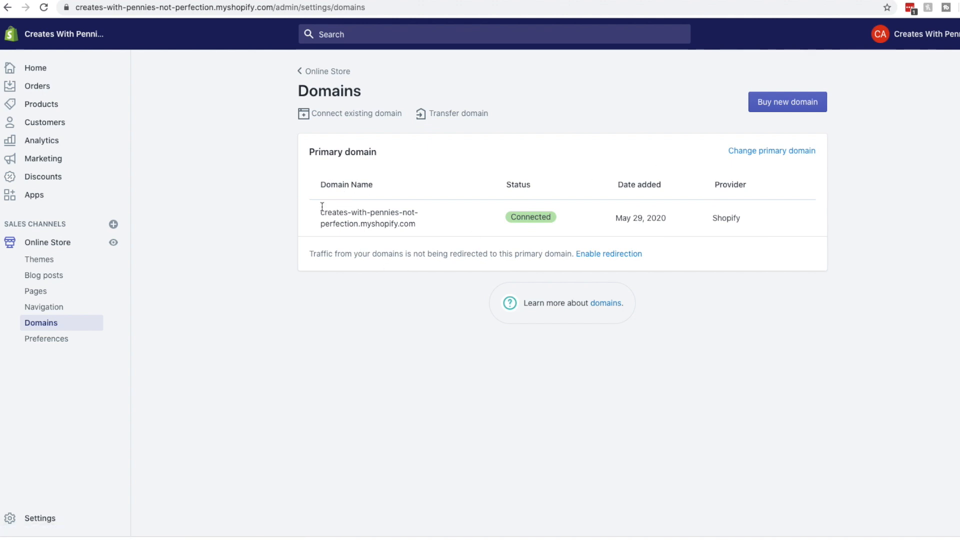
pyautogui.moveTo(314, 201); pyautogui.dragTo(415, 228)
pyautogui.click(416, 227)
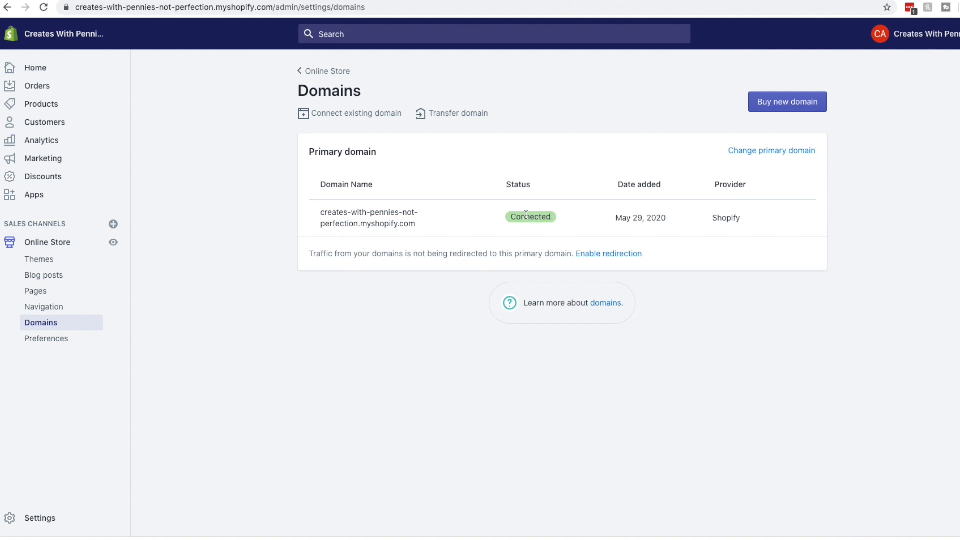
pyautogui.click(324, 71)
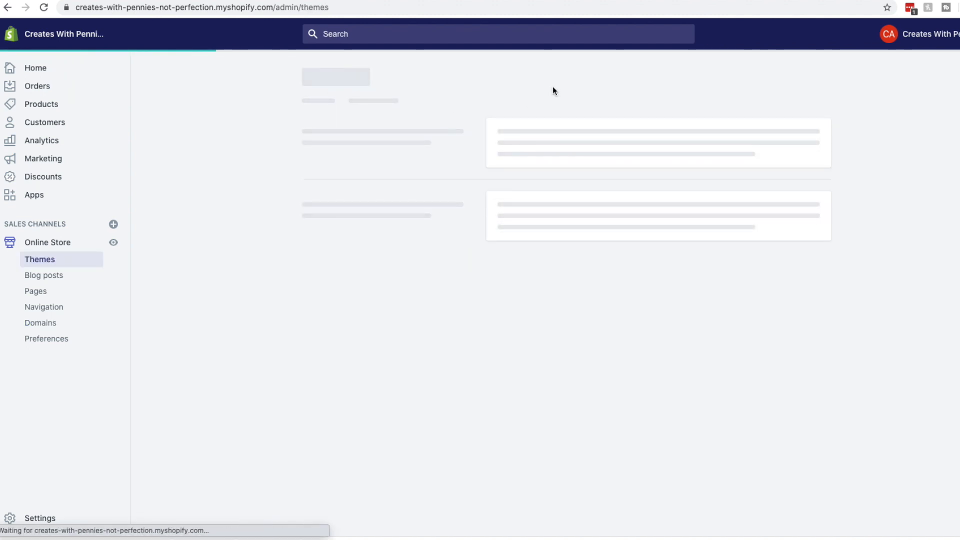
# On the Home dashboard, find the 'Your online store isn't open yet' card and choose Disable password
pyautogui.scroll(-3, 431, 235)
pyautogui.scroll(3, 431, 235)
pyautogui.click(55, 72)
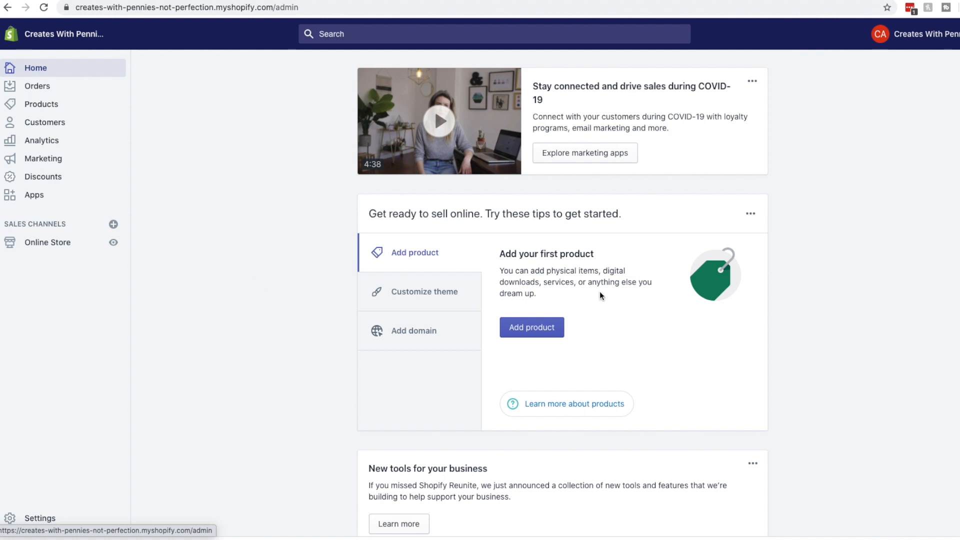
pyautogui.scroll(-5, 429, 272)
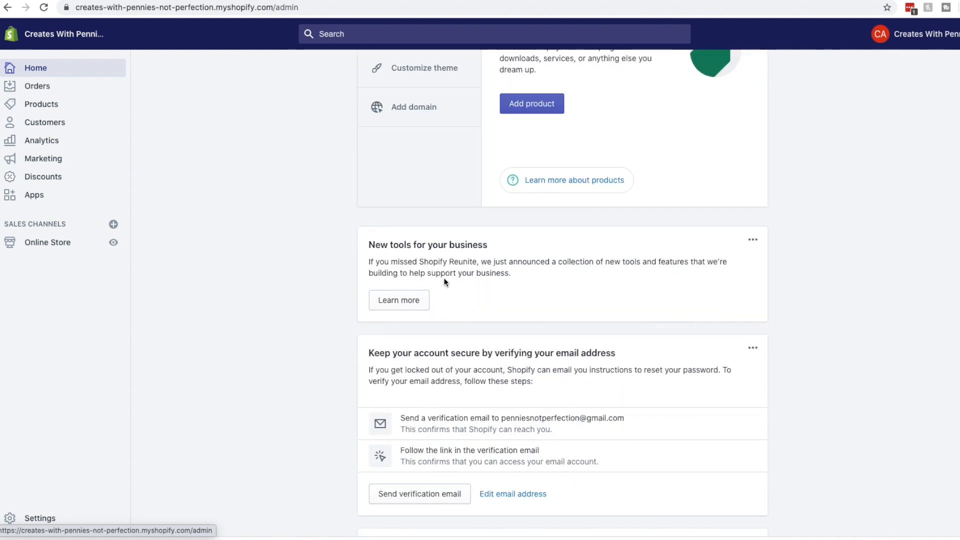
pyautogui.scroll(-5, 444, 281)
pyautogui.scroll(-1, 440, 270)
pyautogui.scroll(-2, 441, 269)
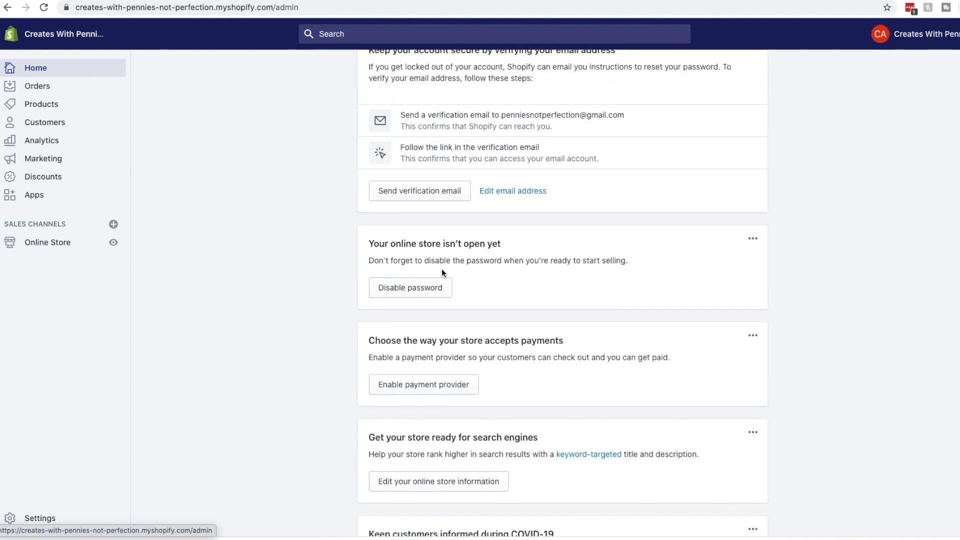
pyautogui.scroll(10, 442, 272)
pyautogui.scroll(-3, 451, 273)
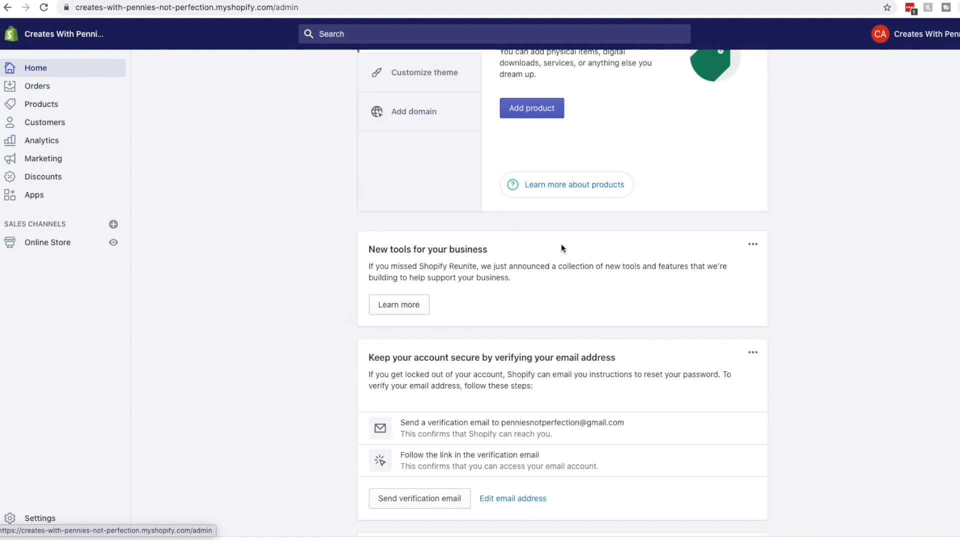
pyautogui.scroll(-1, 530, 339)
pyautogui.scroll(-2, 530, 336)
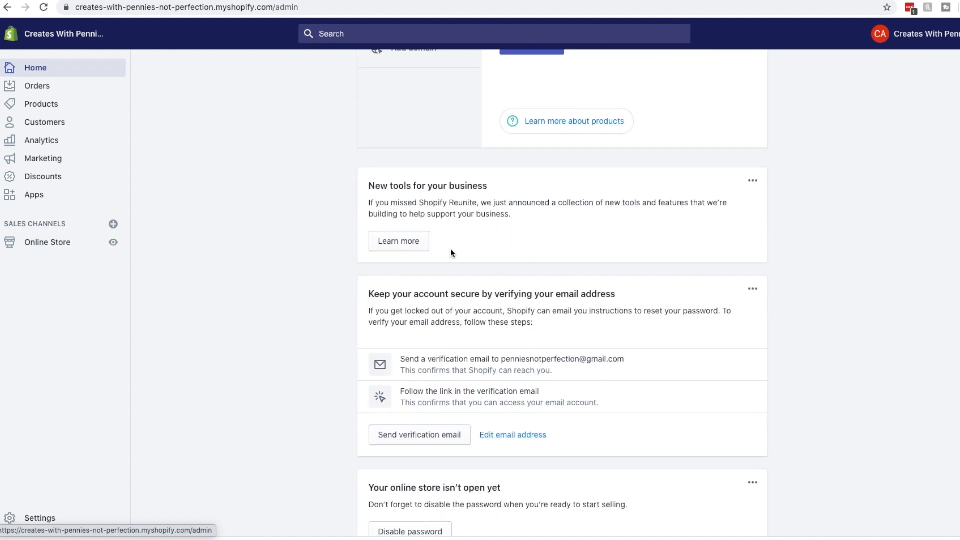
pyautogui.scroll(-2, 703, 267)
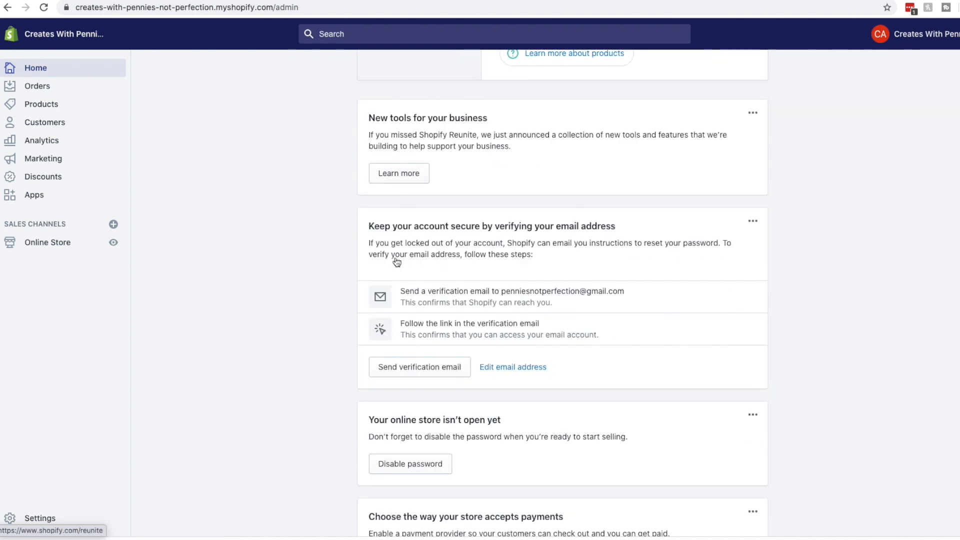
pyautogui.scroll(-3, 682, 275)
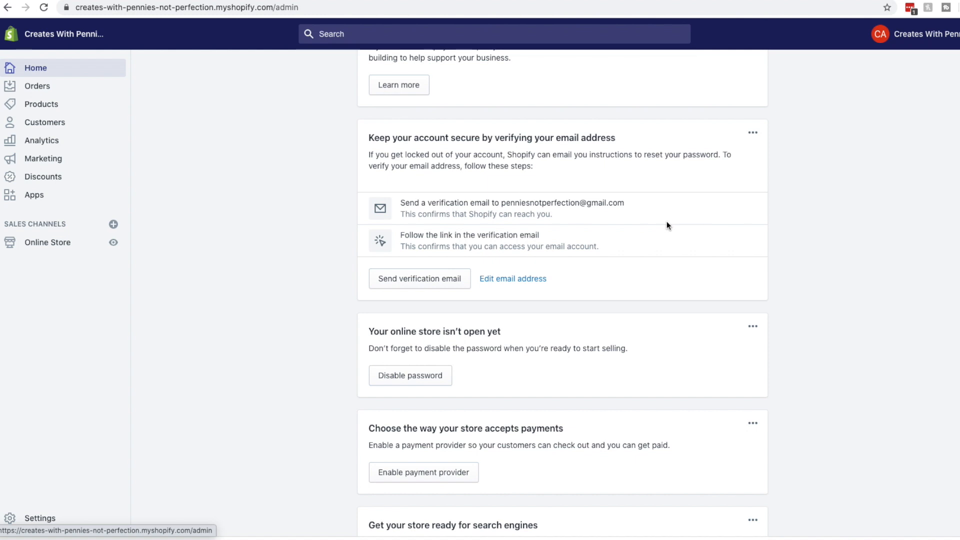
pyautogui.scroll(-4, 411, 266)
pyautogui.scroll(-1, 449, 258)
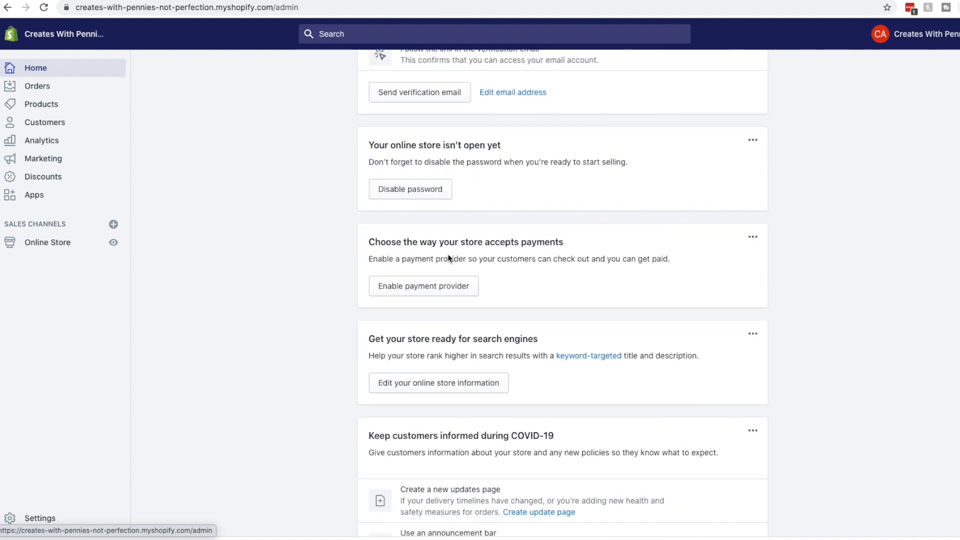
pyautogui.moveTo(381, 147); pyautogui.dragTo(523, 142)
pyautogui.click(523, 142)
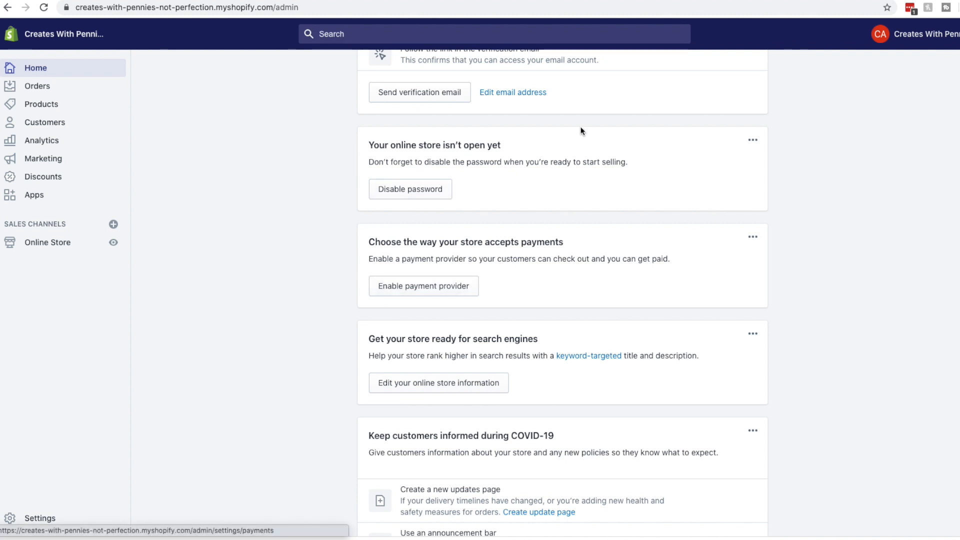
pyautogui.click(426, 195)
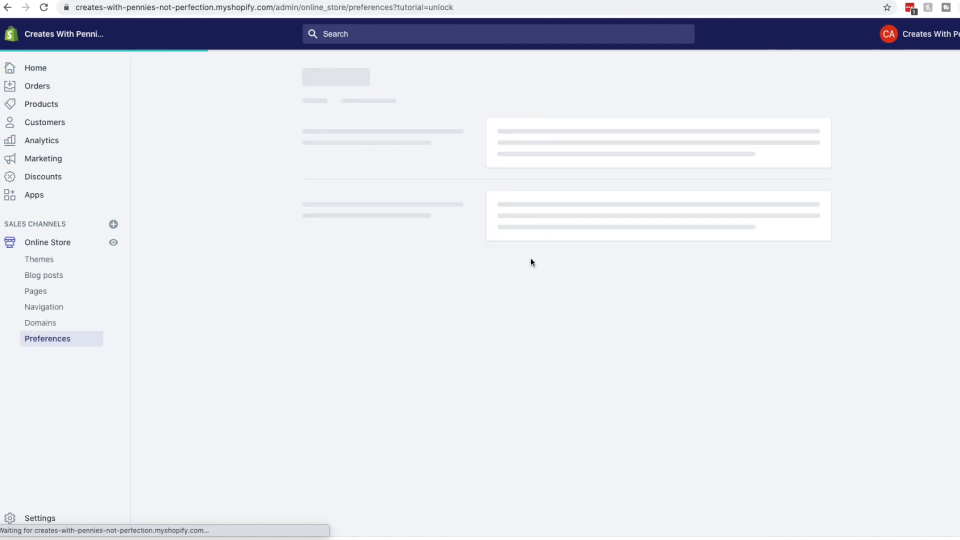
# Enter 'Credit Repair Ebooks' as the Homepage title in Online Store Preferences
pyautogui.scroll(10, 403, 238)
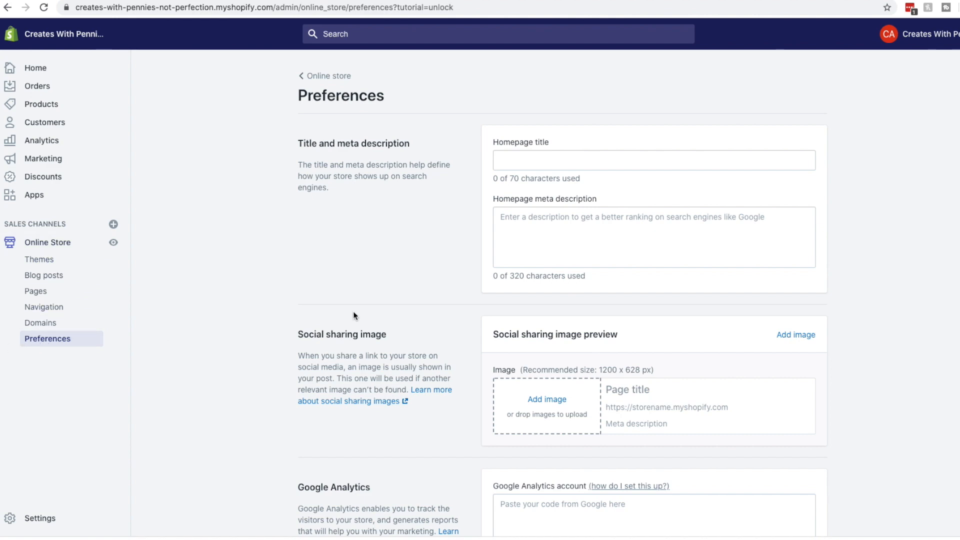
pyautogui.scroll(-10, 353, 315)
pyautogui.scroll(4, 437, 229)
pyautogui.scroll(8, 438, 229)
pyautogui.scroll(-7, 438, 225)
pyautogui.scroll(7, 438, 227)
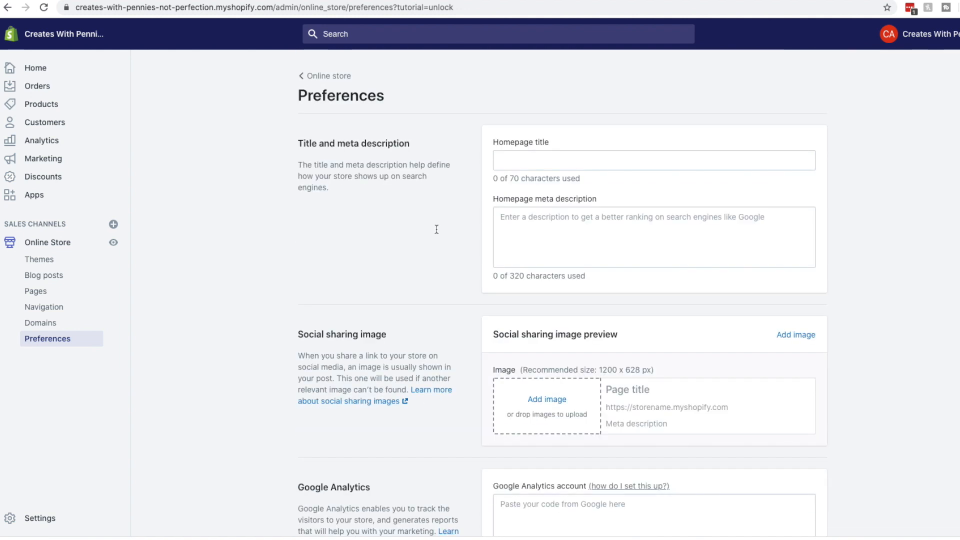
pyautogui.click(652, 159)
pyautogui.write('Credit')
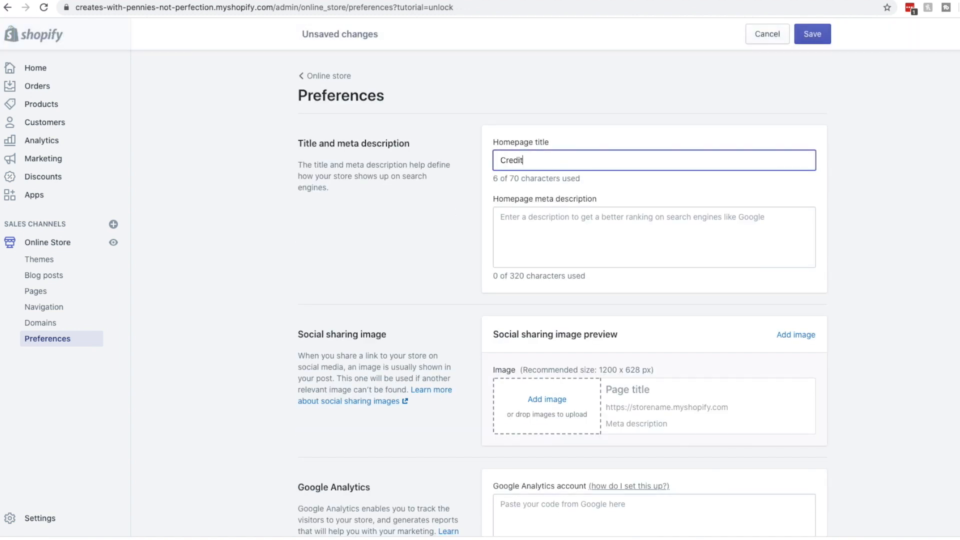
pyautogui.write(' Repair Ebooks')
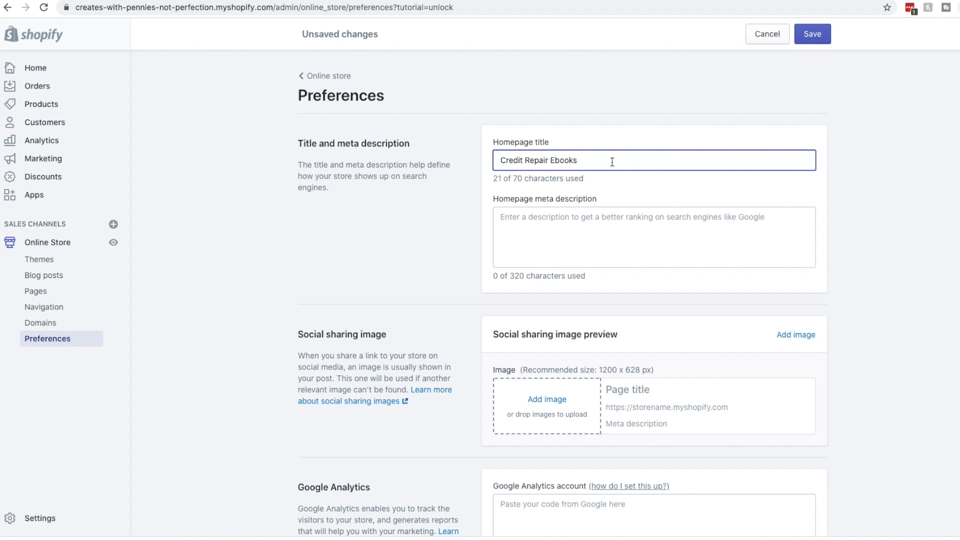
pyautogui.moveTo(611, 162); pyautogui.dragTo(505, 160)
pyautogui.press('Left')
pyautogui.press('Left')
# Google 'credit repair ebooks' in a new tab and read the MagnifyMoney and CreditRepair.org result snippets
pyautogui.hotkey('ctrl', 't')
pyautogui.write('credit repair ebooks')
pyautogui.press('Return')
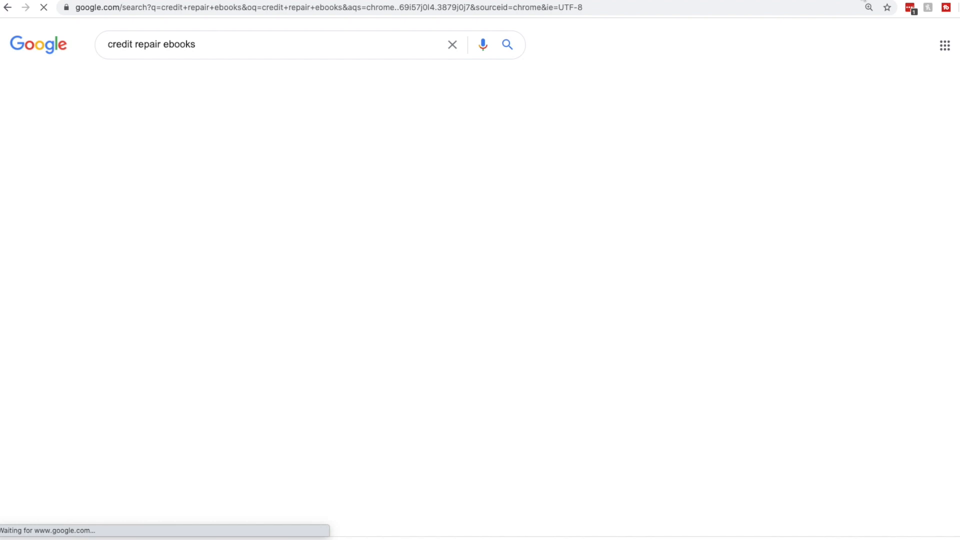
pyautogui.scroll(-1, 629, 214)
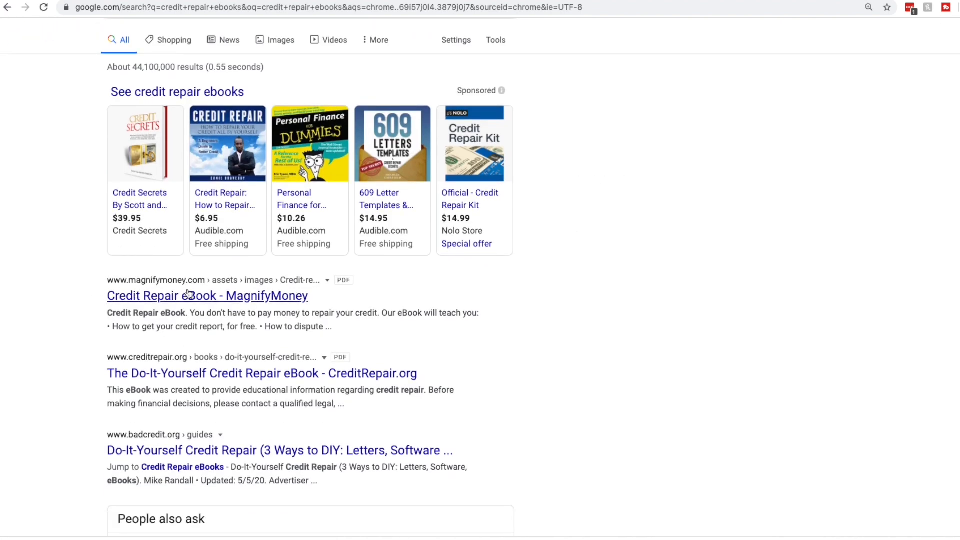
pyautogui.click(150, 294)
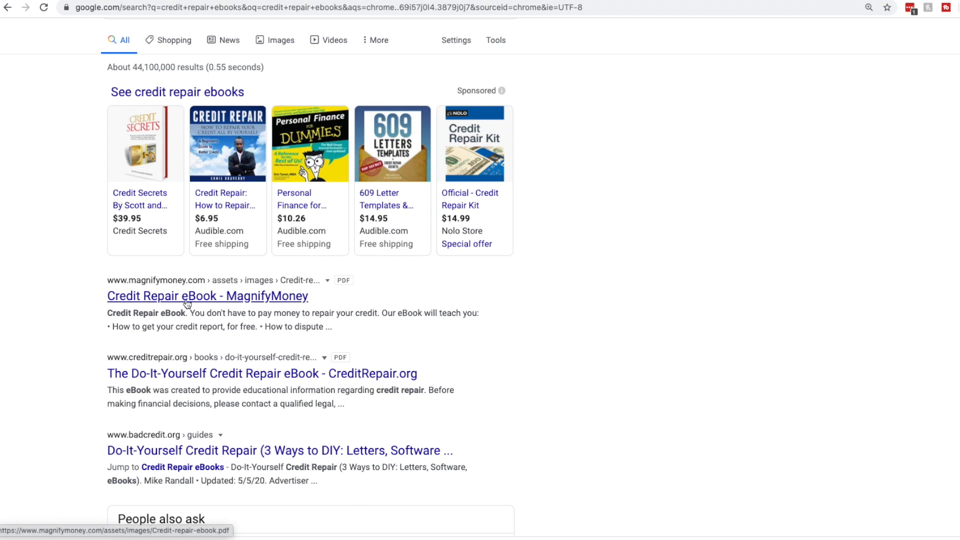
pyautogui.moveTo(107, 313); pyautogui.dragTo(366, 340)
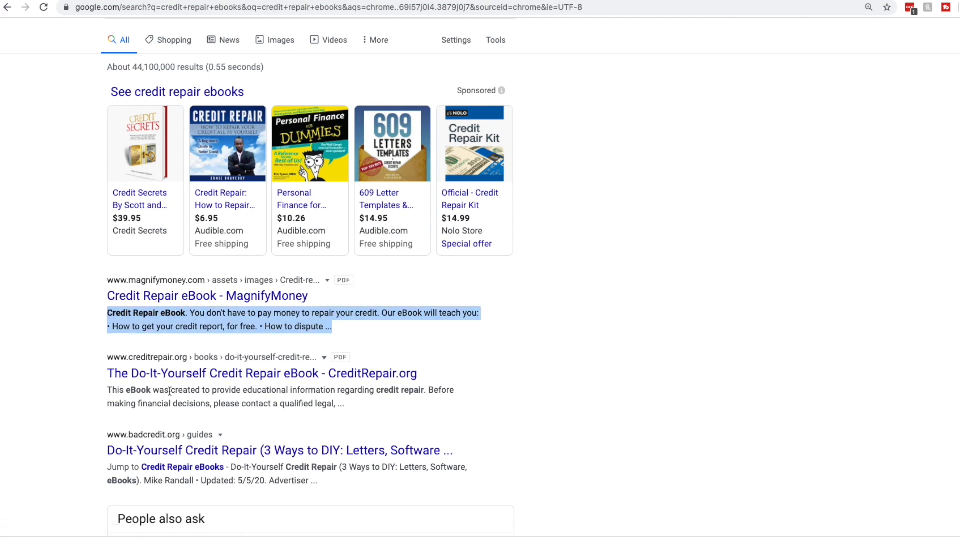
pyautogui.moveTo(115, 390); pyautogui.dragTo(394, 409)
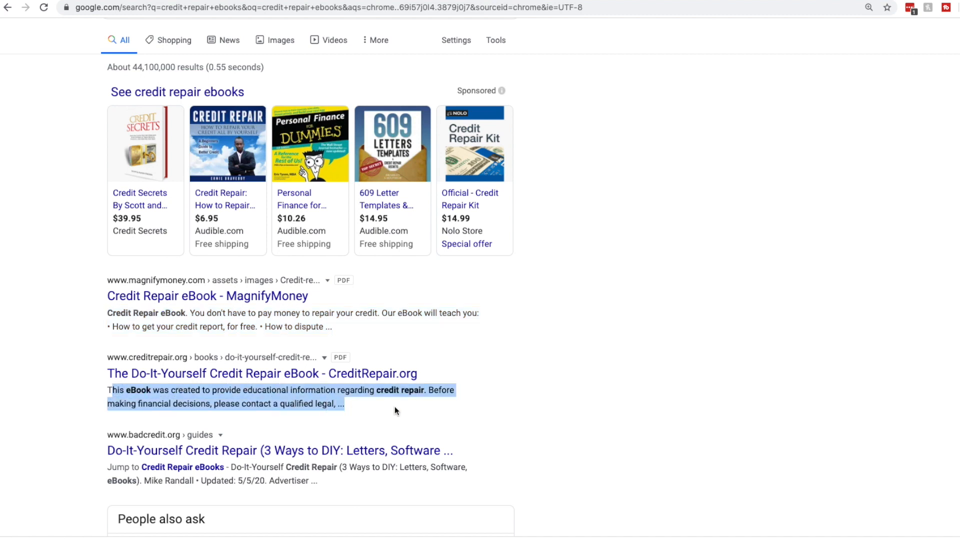
pyautogui.click(395, 409)
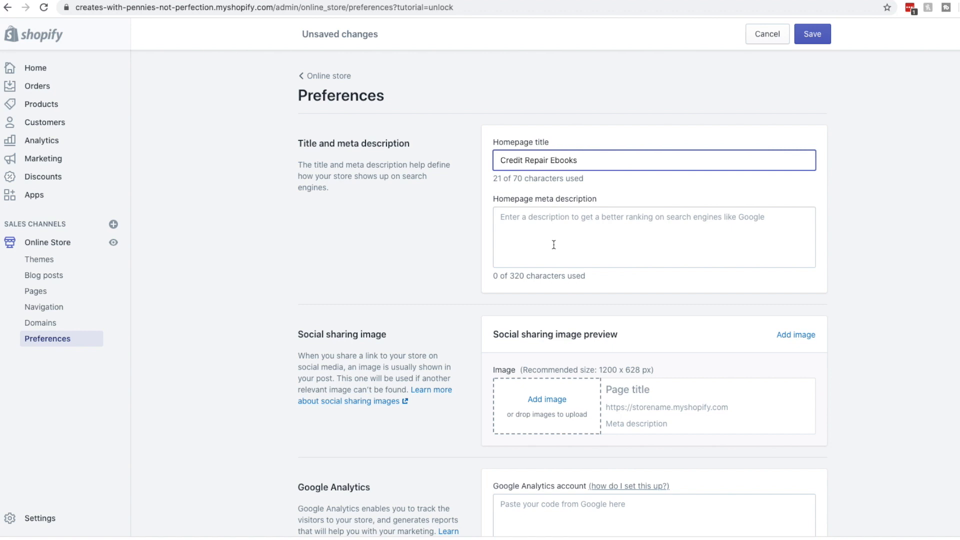
# Check the meta description, Google Analytics and Facebook Pixel fields, leaving them empty, down to Password protection
pyautogui.click(506, 222)
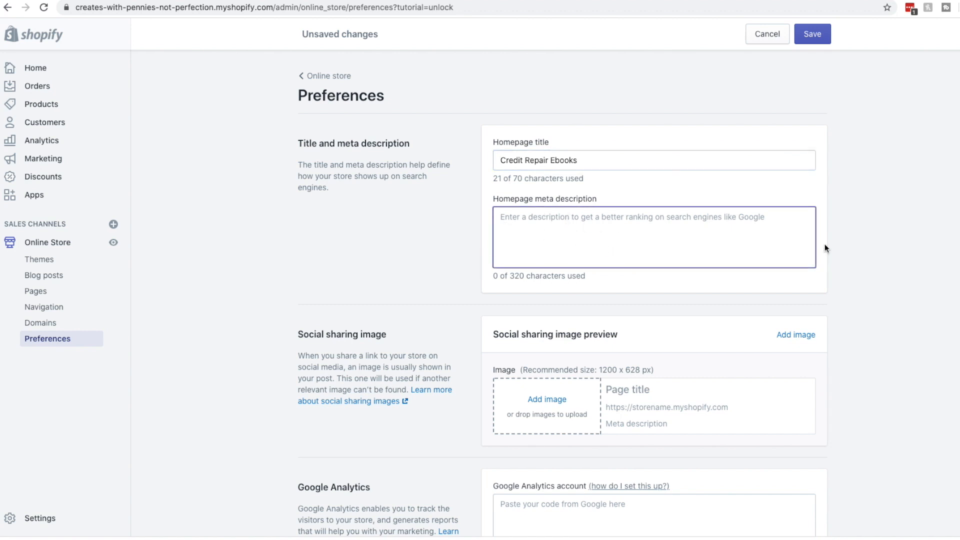
pyautogui.scroll(-5, 775, 253)
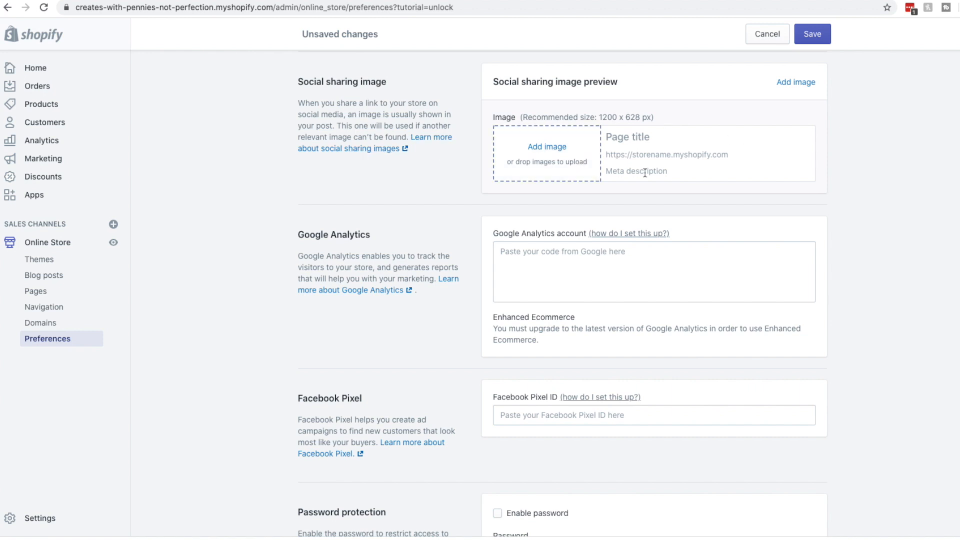
pyautogui.scroll(-3, 532, 193)
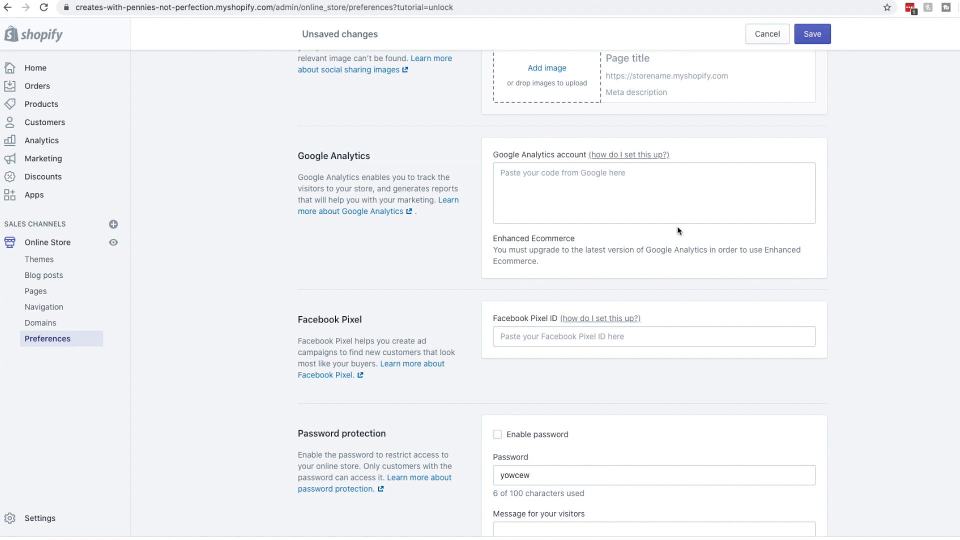
pyautogui.click(558, 181)
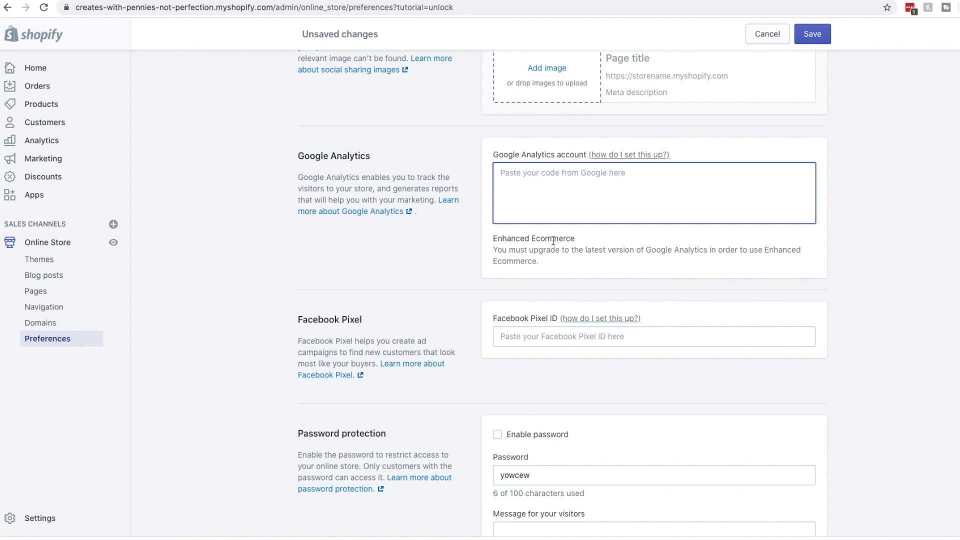
pyautogui.scroll(-3, 554, 240)
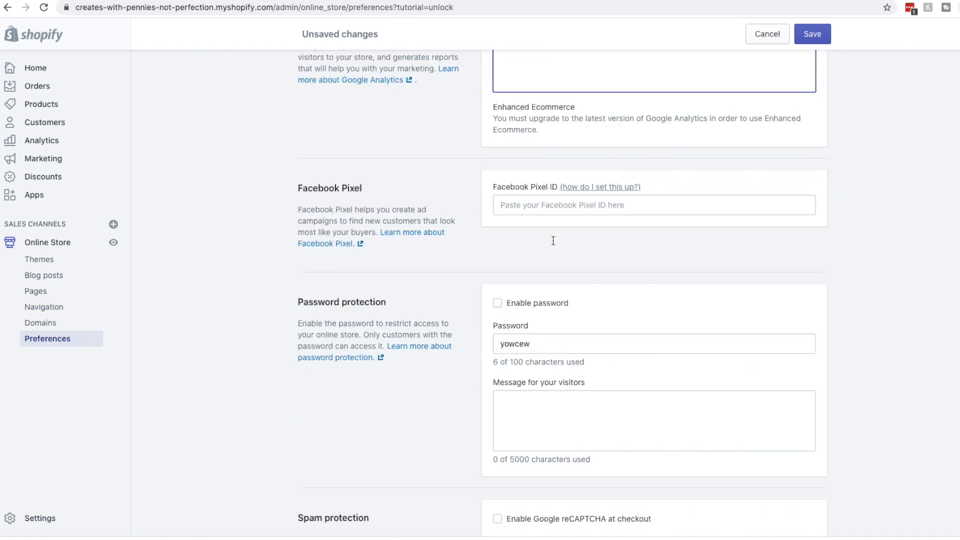
pyautogui.click(532, 201)
pyautogui.click(459, 175)
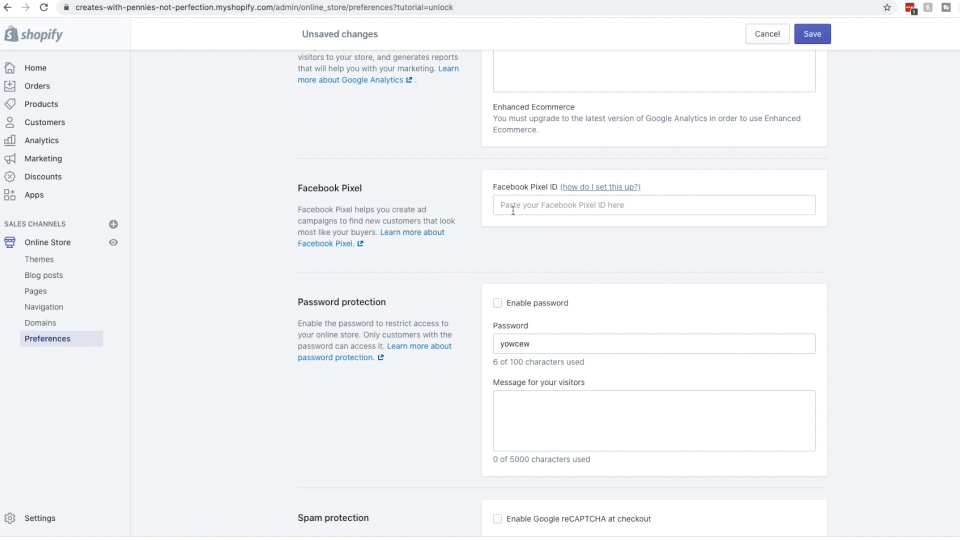
pyautogui.scroll(-3, 549, 233)
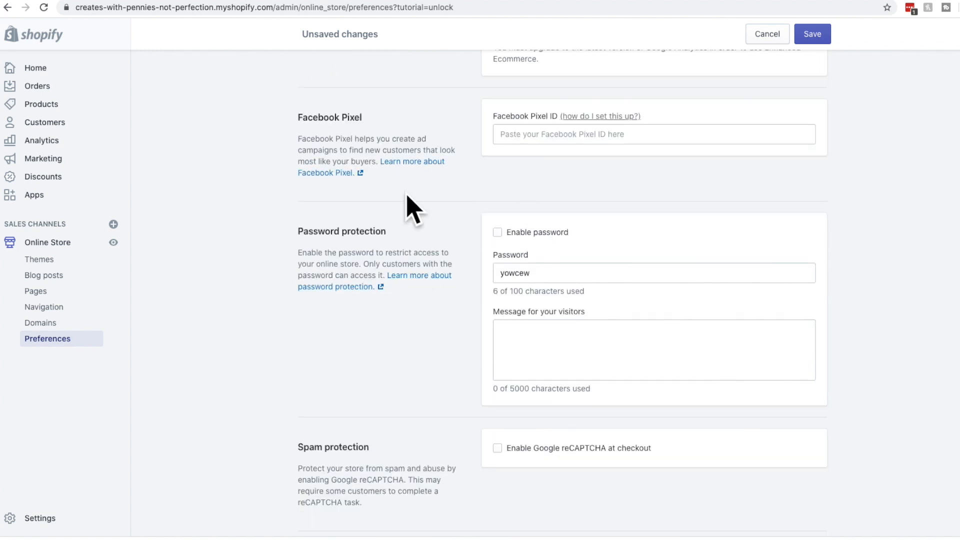
# Leave store password protection off and clear the existing password from the Password field
pyautogui.click(498, 234)
pyautogui.click(498, 233)
pyautogui.moveTo(568, 273); pyautogui.dragTo(454, 273)
pyautogui.press('BackSpace')
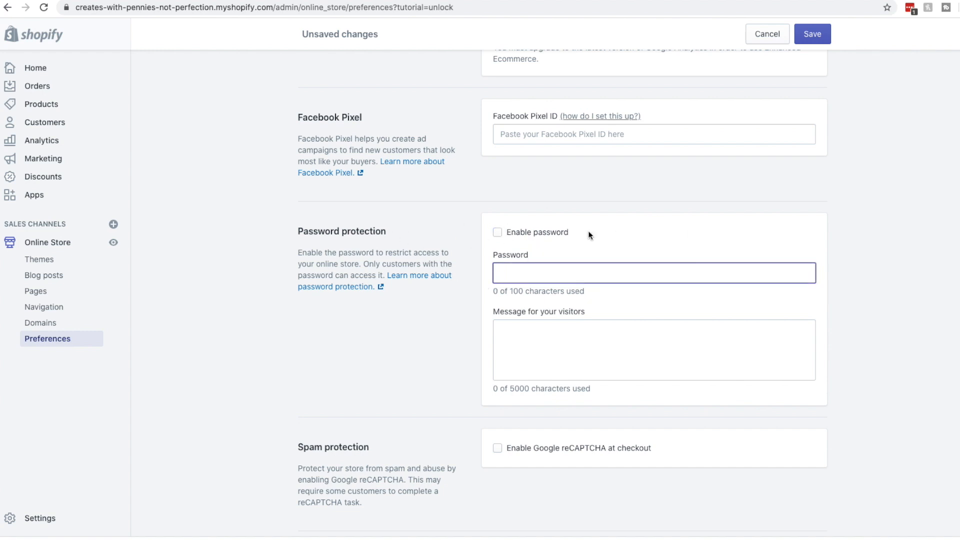
# Keep reCAPTCHA at checkout disabled and save the preferences with the 'Credit Repair Ebooks' homepage title
pyautogui.scroll(-1, 630, 330)
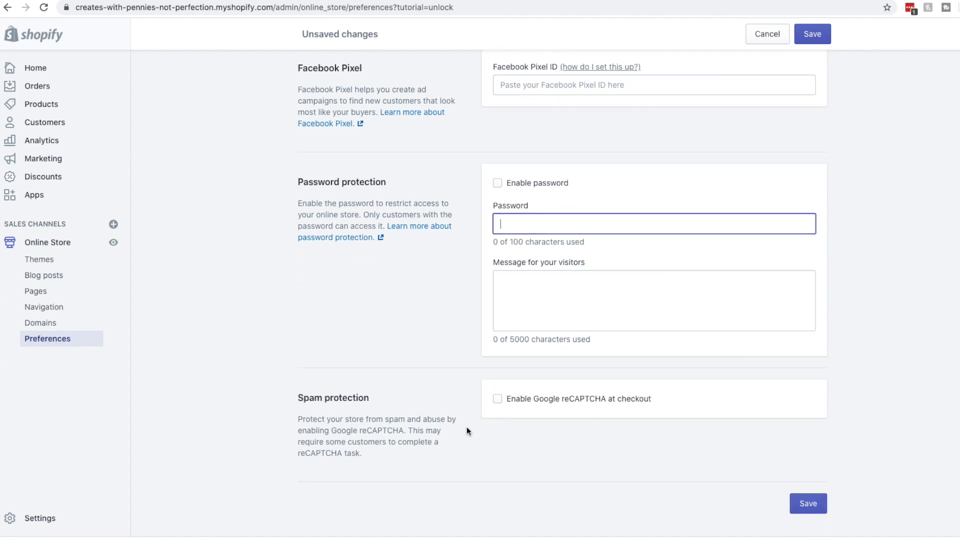
pyautogui.click(525, 400)
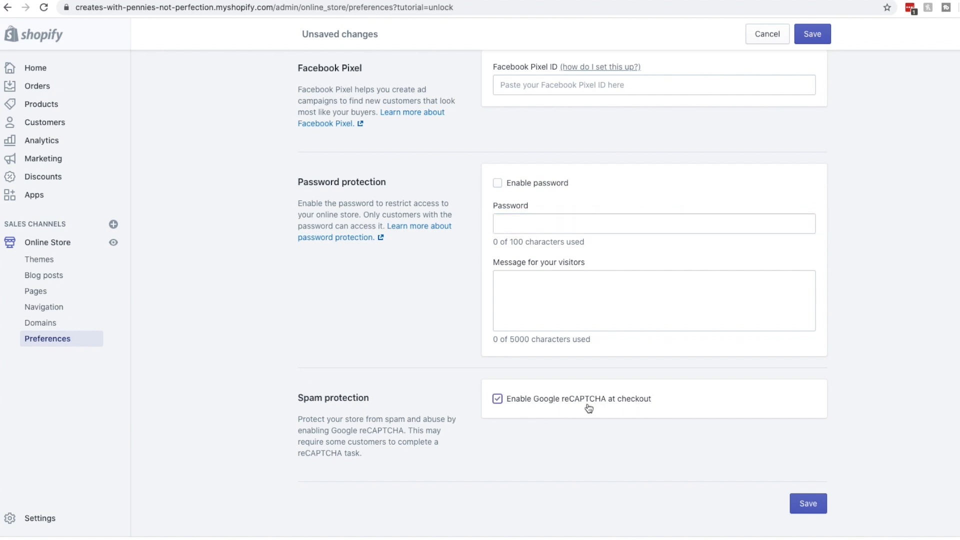
pyautogui.click(522, 402)
pyautogui.click(525, 404)
pyautogui.scroll(10, 525, 404)
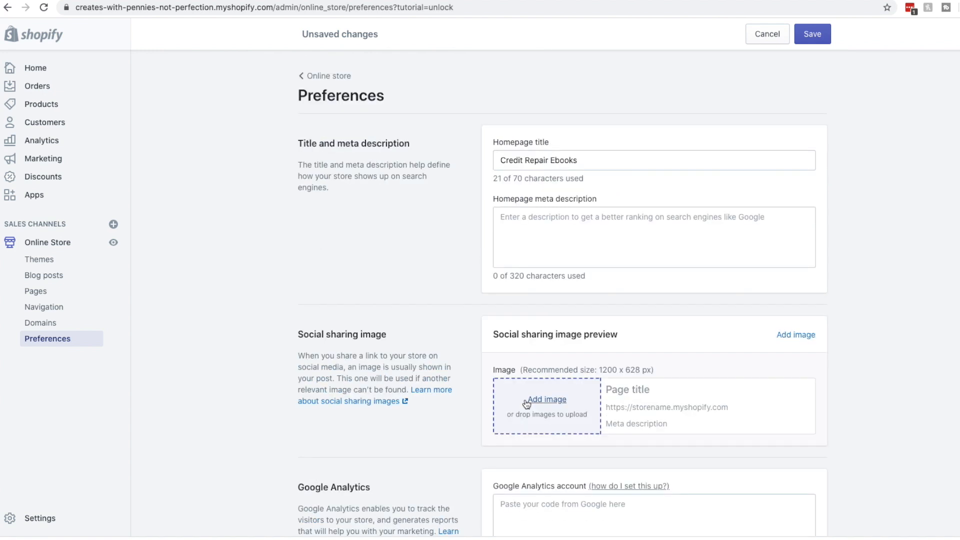
pyautogui.click(816, 35)
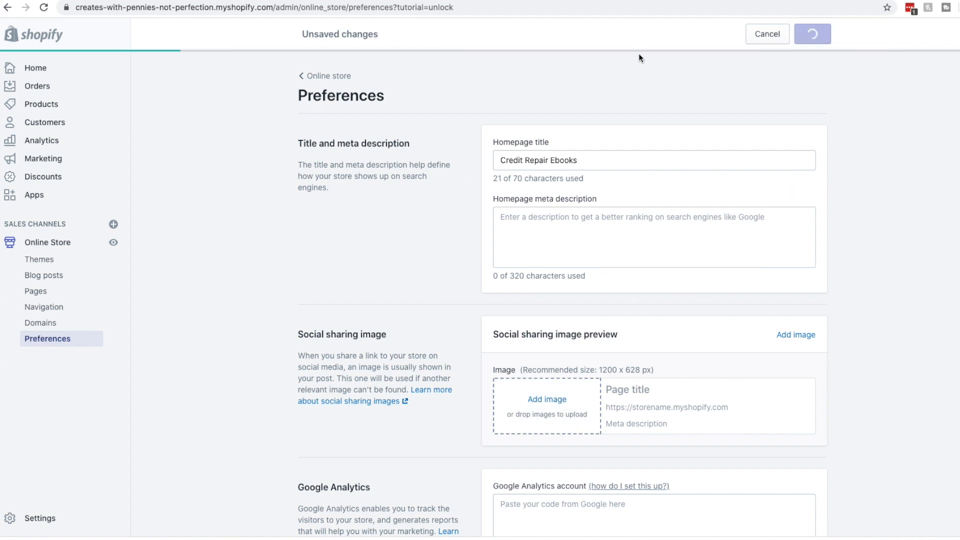
pyautogui.scroll(-10, 509, 294)
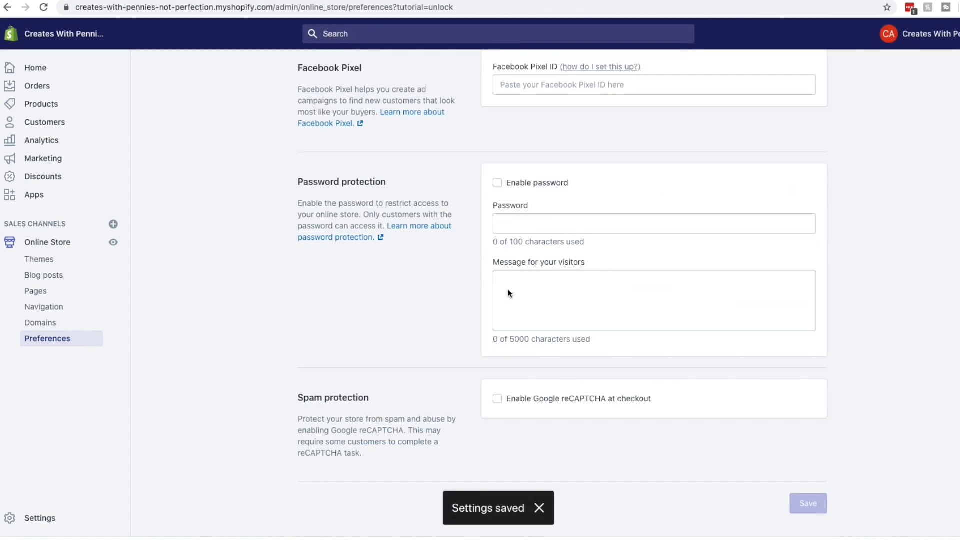
pyautogui.scroll(1, 509, 293)
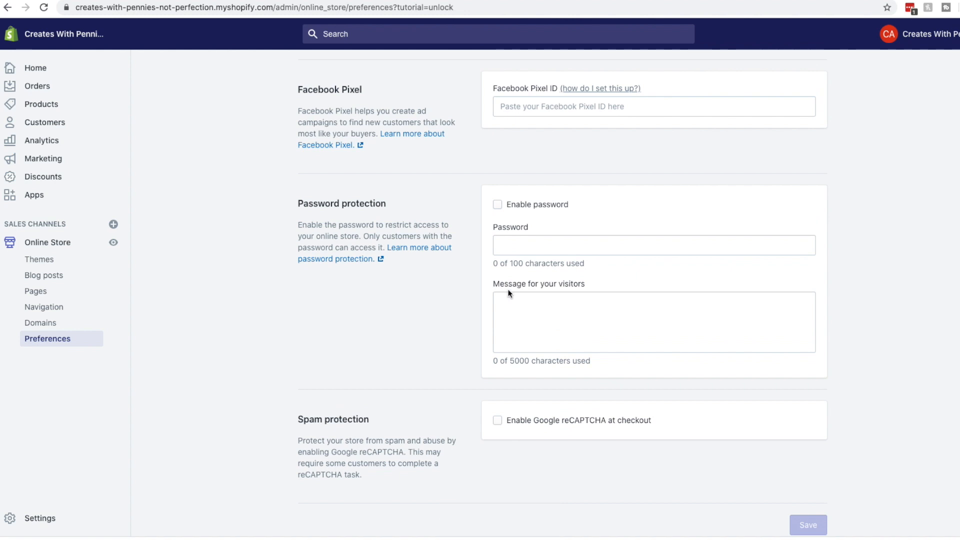
pyautogui.scroll(10, 502, 290)
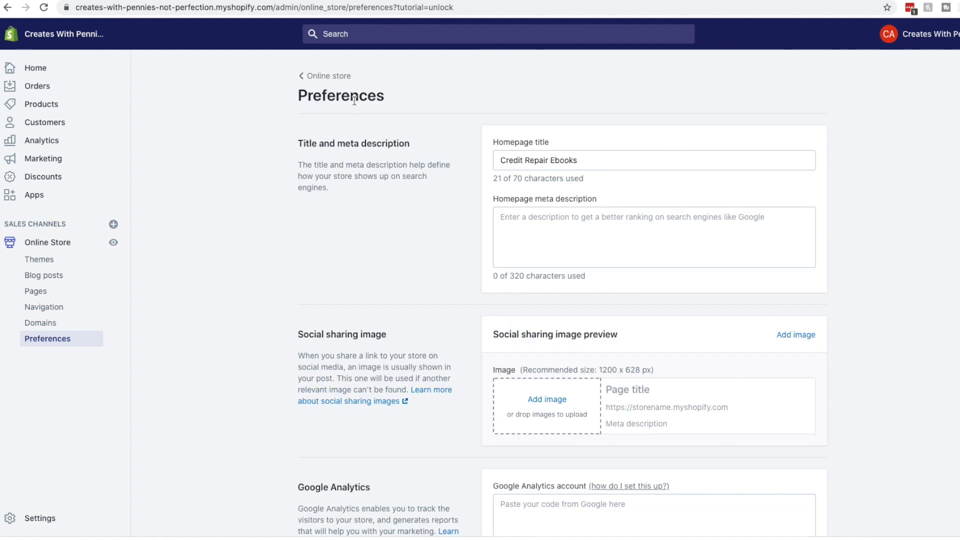
# Go from Preferences back through Online Store to the Products list showing Credit Report Ebook
pyautogui.click(321, 75)
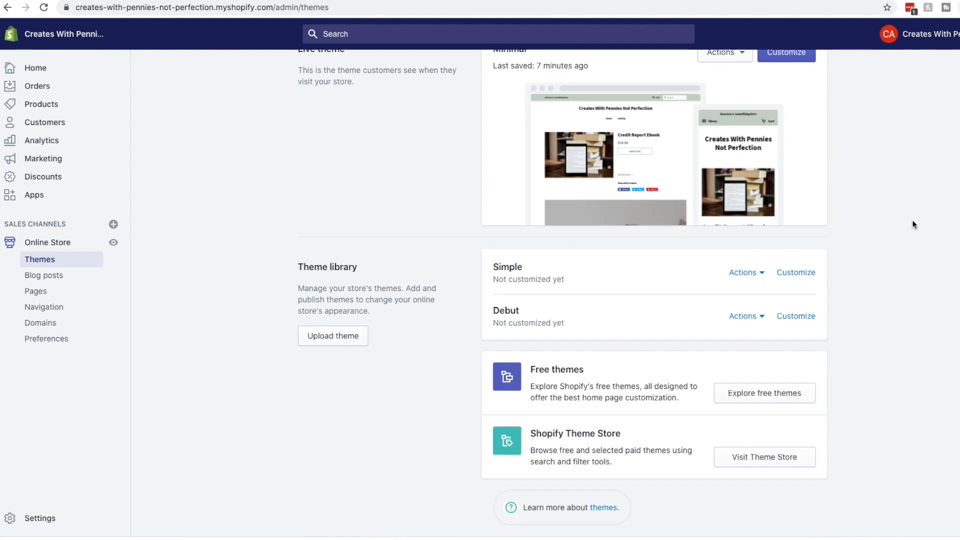
pyautogui.scroll(2, 912, 220)
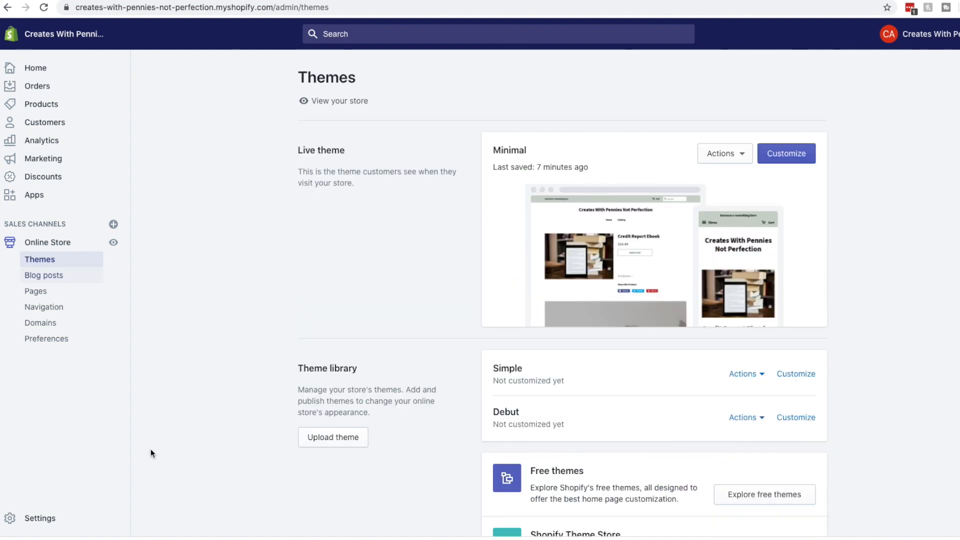
pyautogui.click(68, 249)
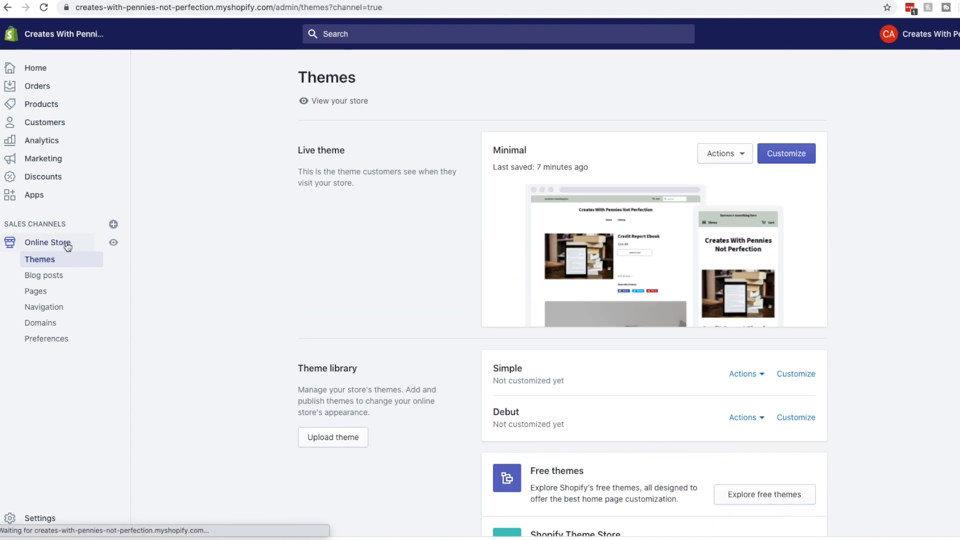
pyautogui.click(42, 104)
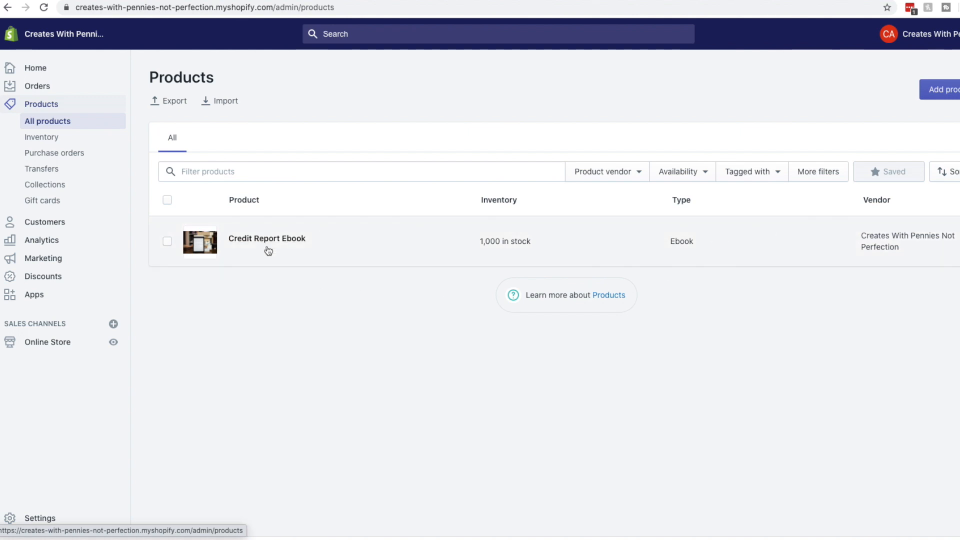
# Preview Credit Report Ebook's $10.00 storefront page, then return to the admin Home dashboard
pyautogui.click(319, 239)
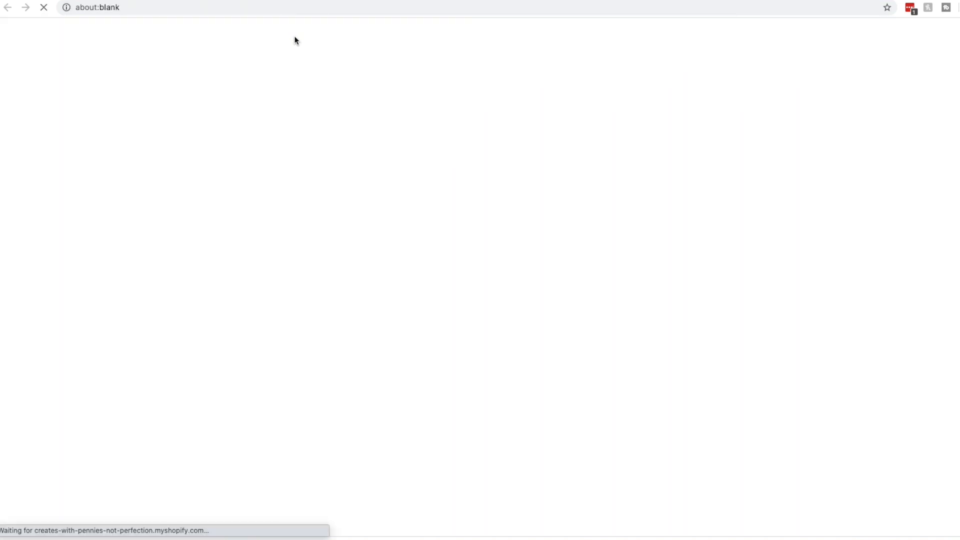
pyautogui.scroll(-2, 796, 160)
pyautogui.scroll(2, 796, 160)
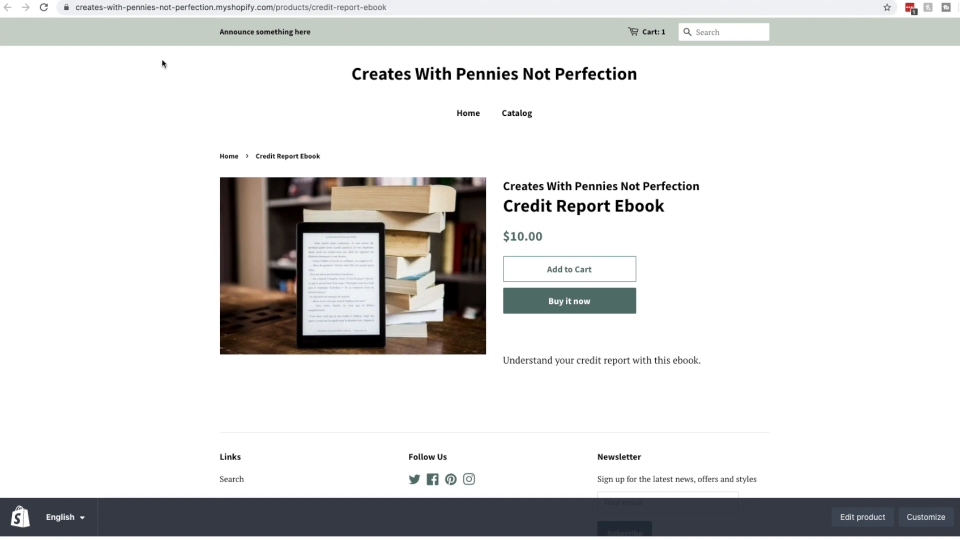
pyautogui.click(155, 1)
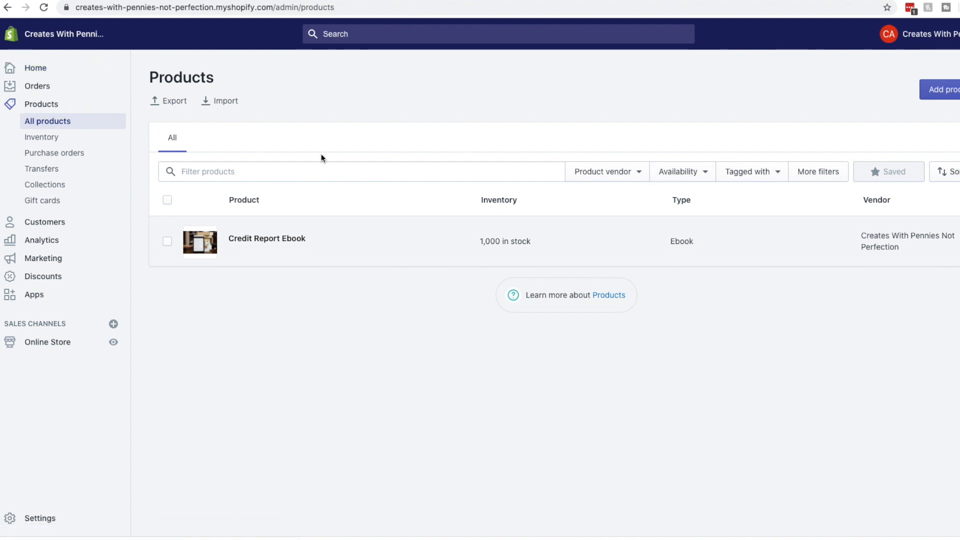
pyautogui.click(37, 69)
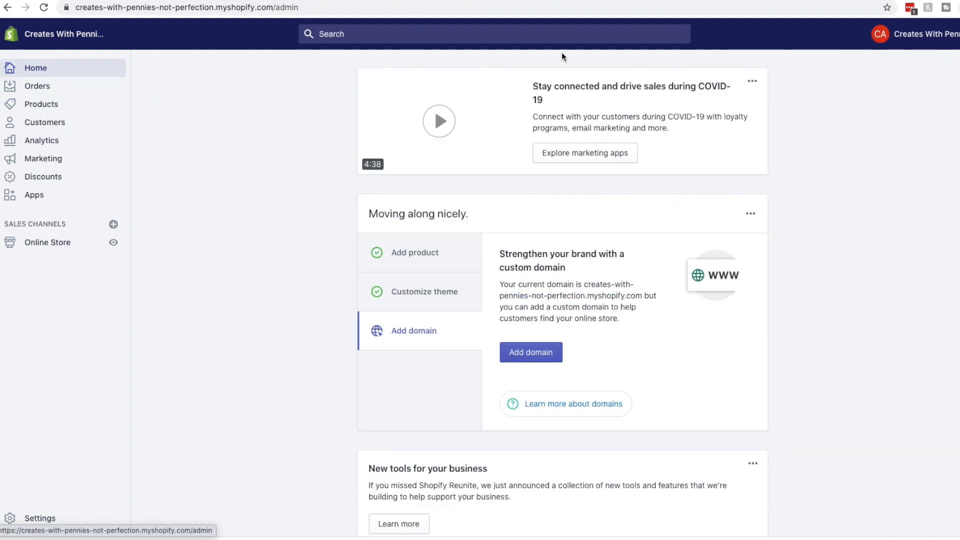